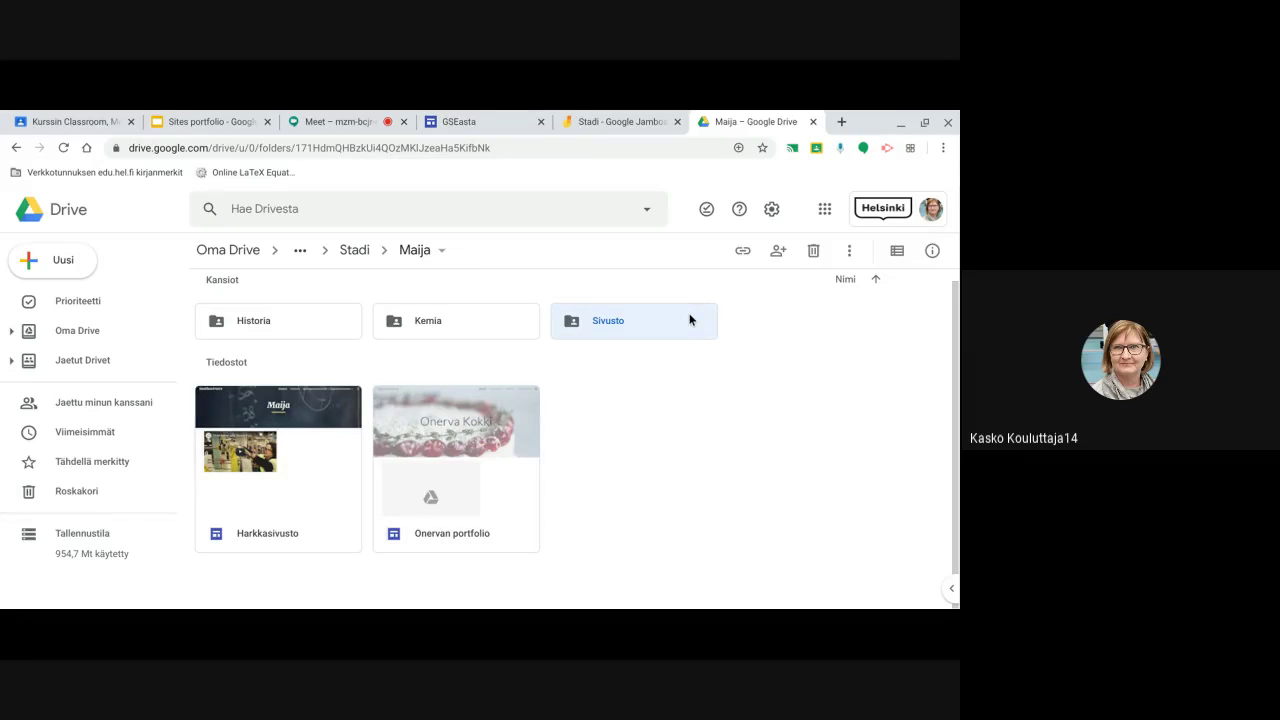
Open the empty Sivusto folder and add a new subfolder called 'Kemia' to it
{"action": "double_click", "coordinate": [689, 320]}
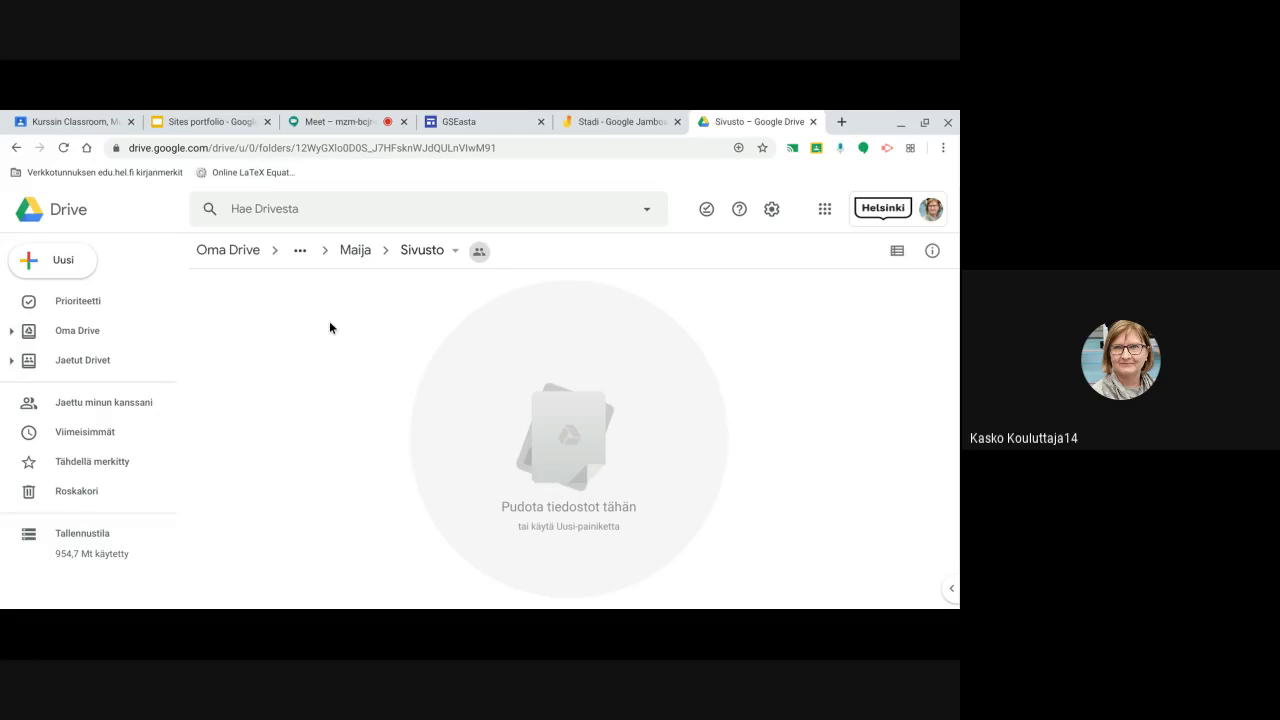
{"action": "right_click", "coordinate": [408, 298]}
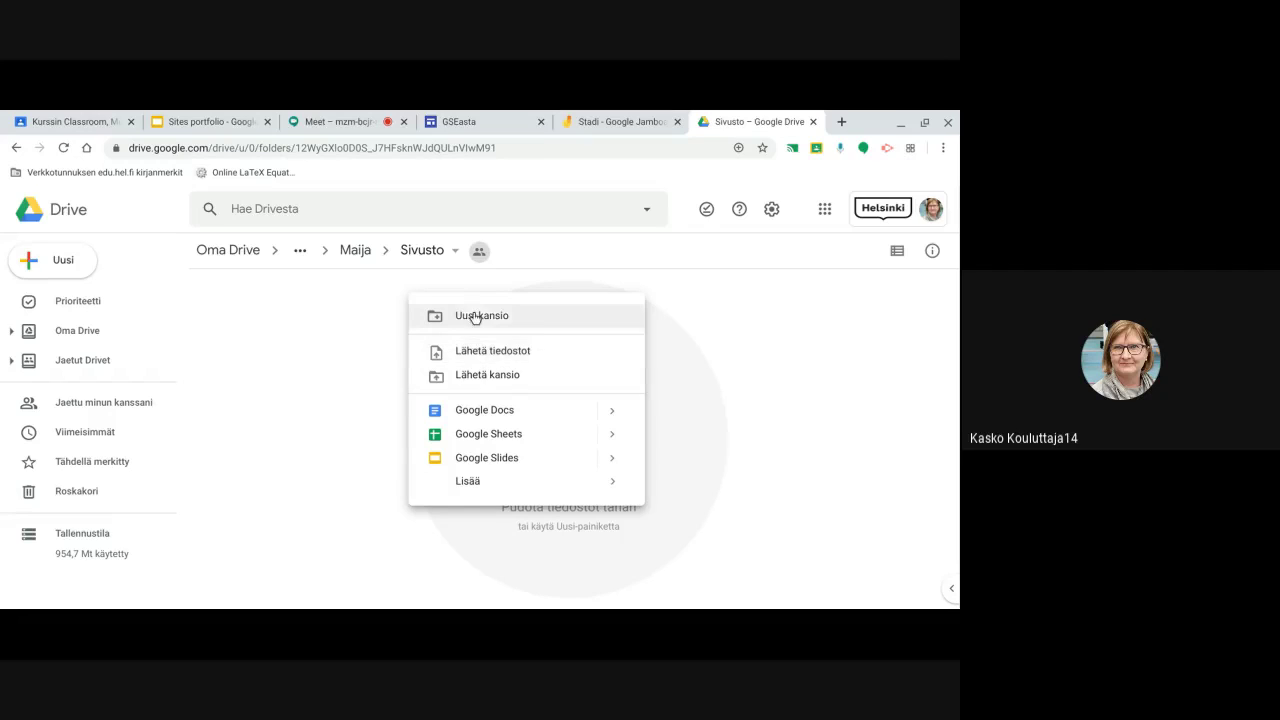
{"action": "left_click", "coordinate": [481, 317]}
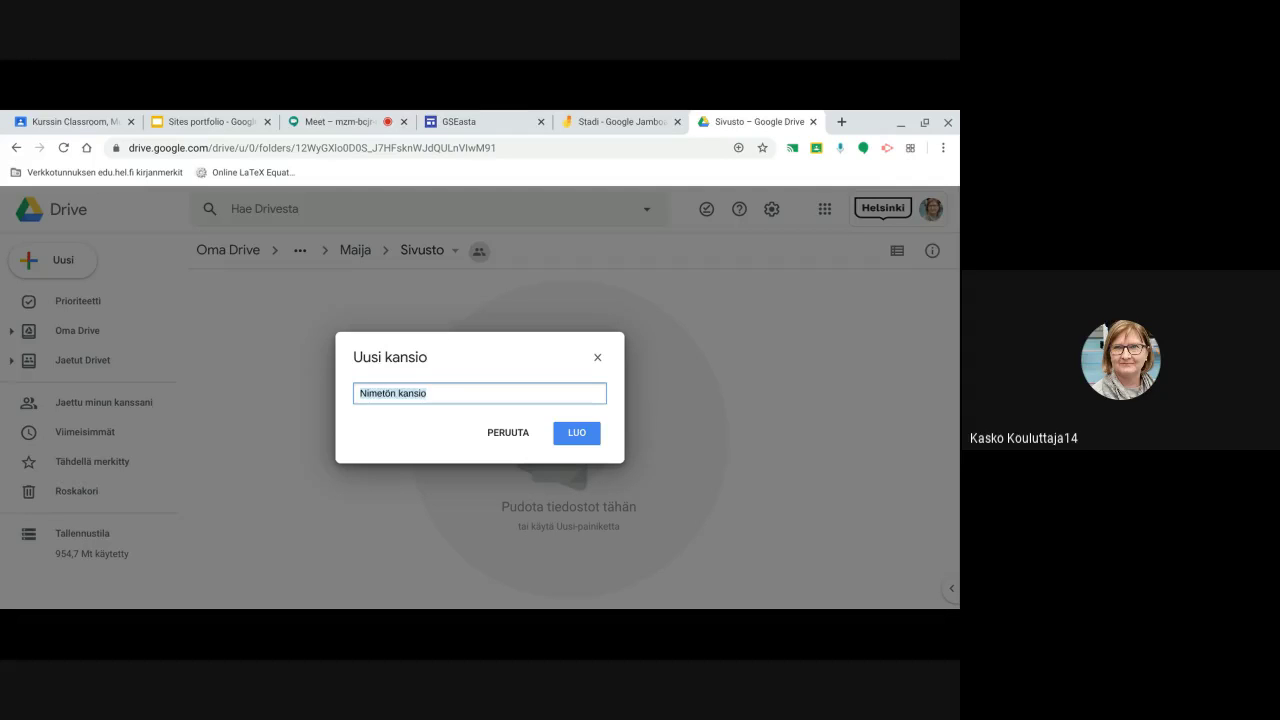
{"action": "type", "text": "Kemia"}
{"action": "left_click", "coordinate": [576, 436]}
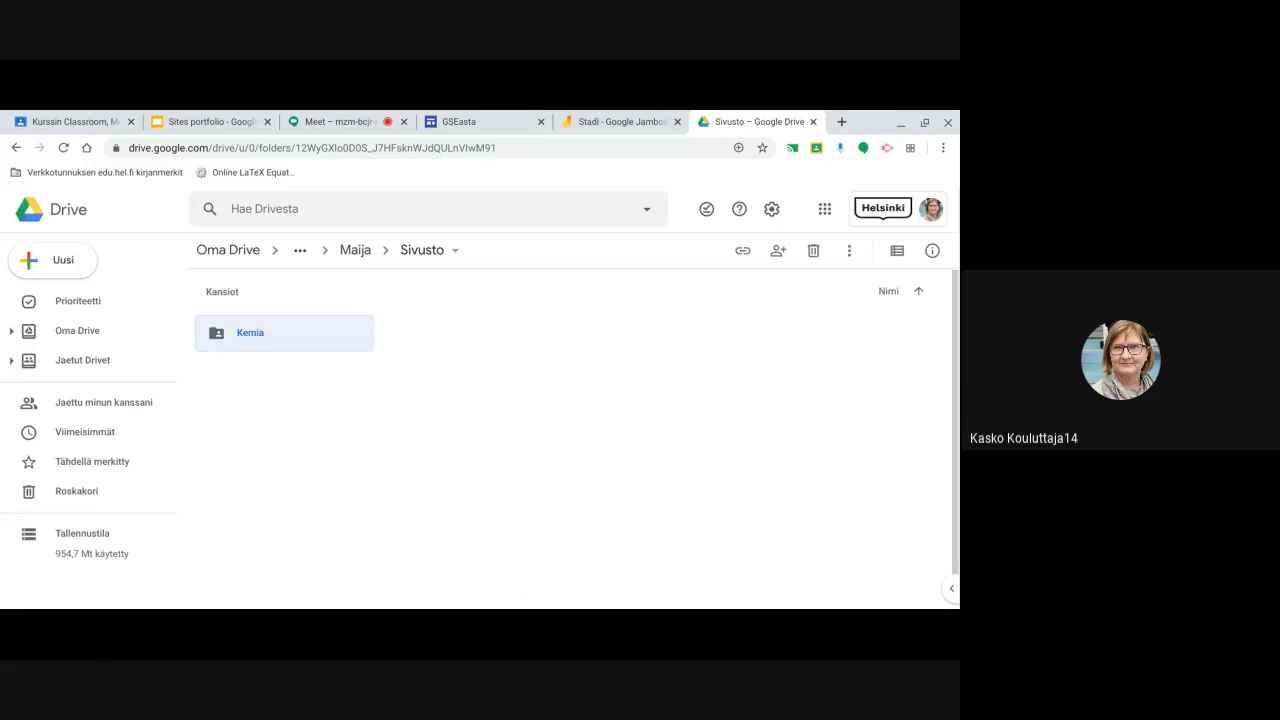
{"action": "left_click", "coordinate": [412, 334]}
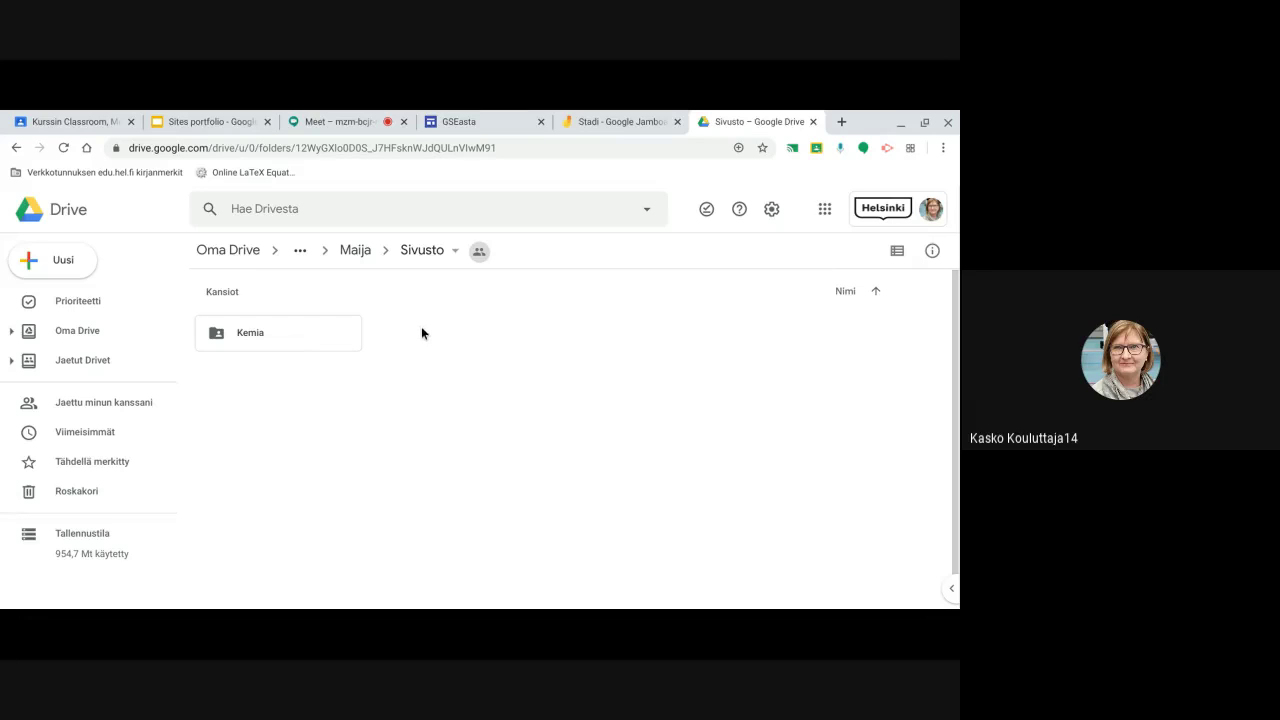
Turn on link sharing for Kemia so Helsinki-domain users with the link can view it
{"action": "right_click", "coordinate": [220, 328]}
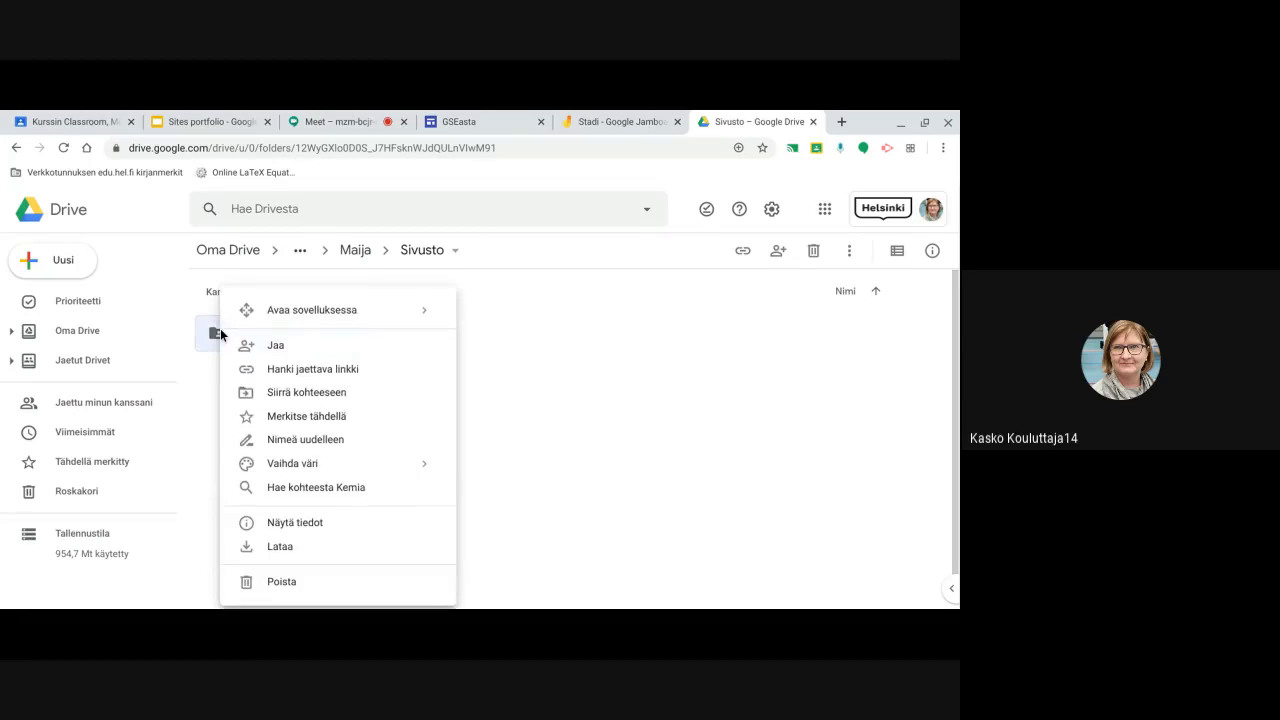
{"action": "left_click", "coordinate": [268, 350]}
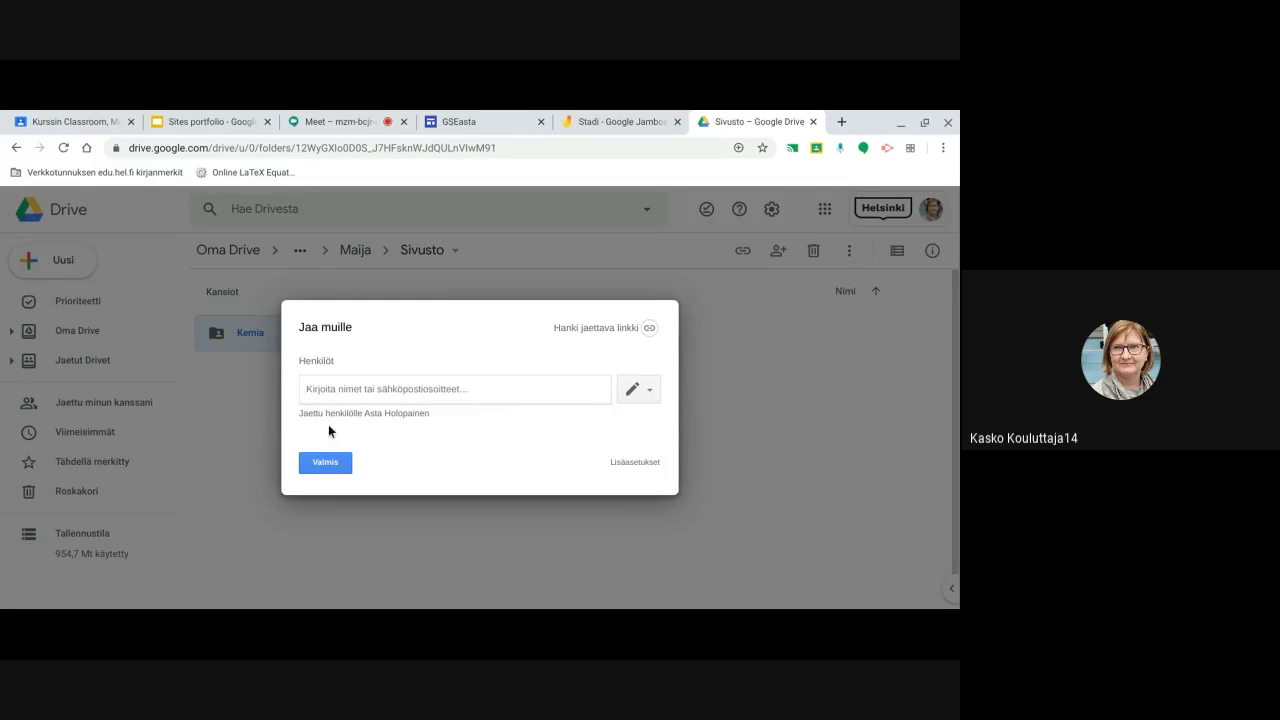
{"action": "left_click", "coordinate": [588, 330]}
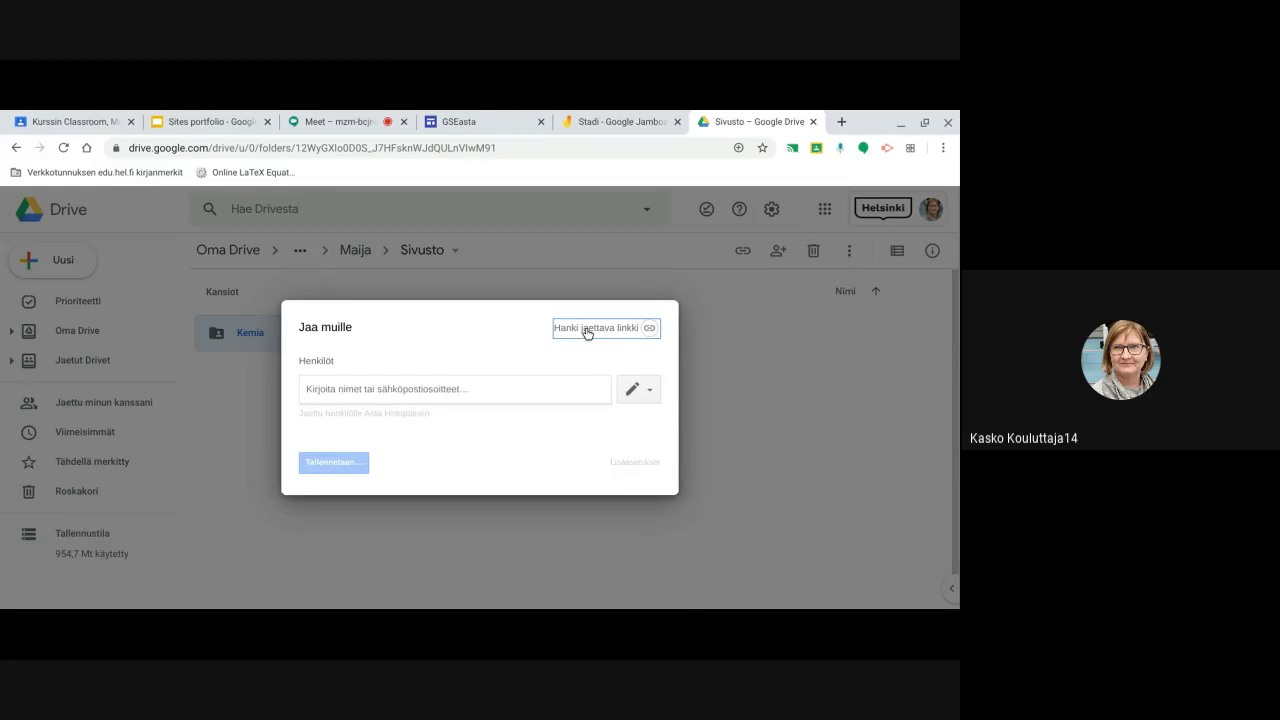
{"action": "left_click", "coordinate": [615, 571]}
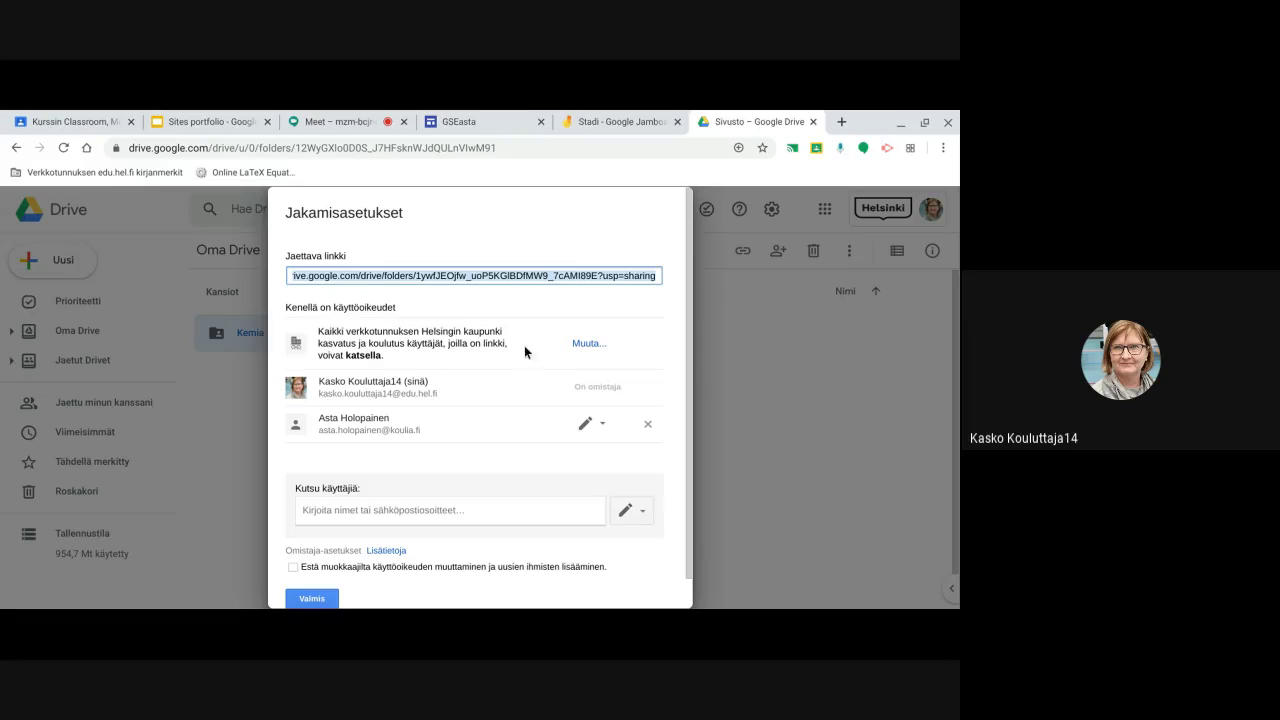
{"action": "left_click", "coordinate": [303, 601]}
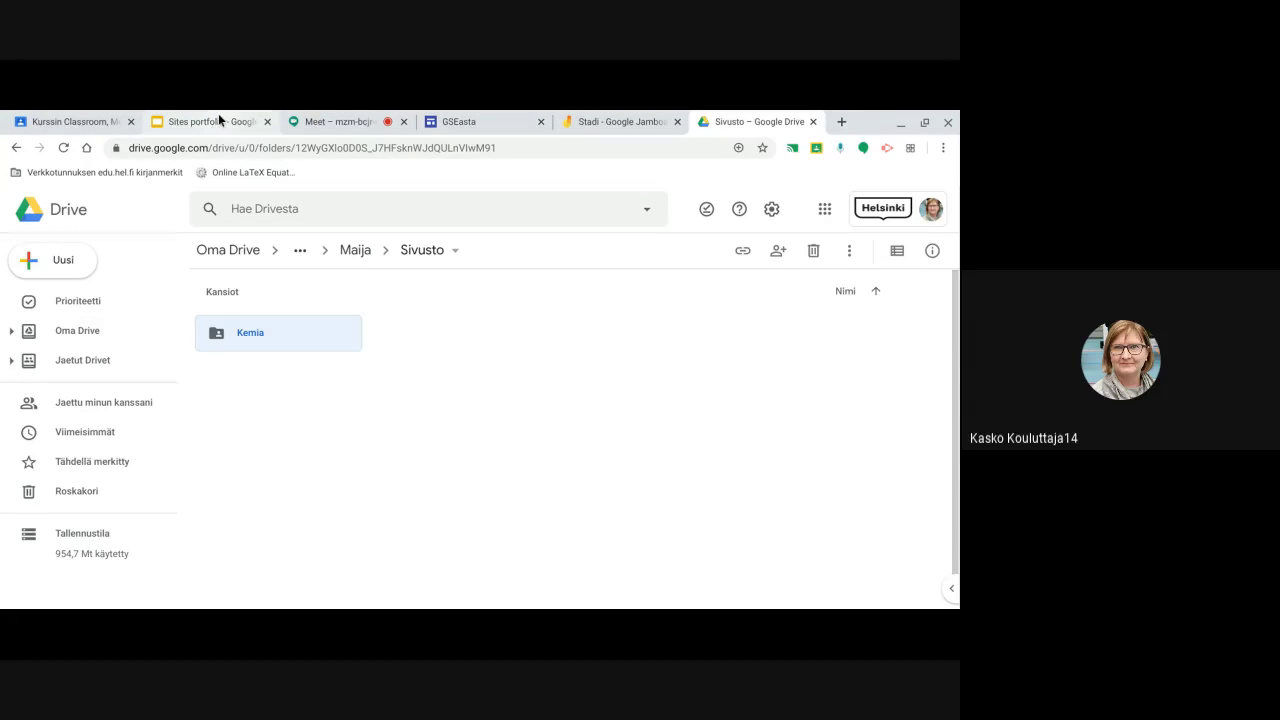
From the Classroom course, open the portfolio site attached to the Sites portfolio assignment
{"action": "left_click", "coordinate": [90, 121]}
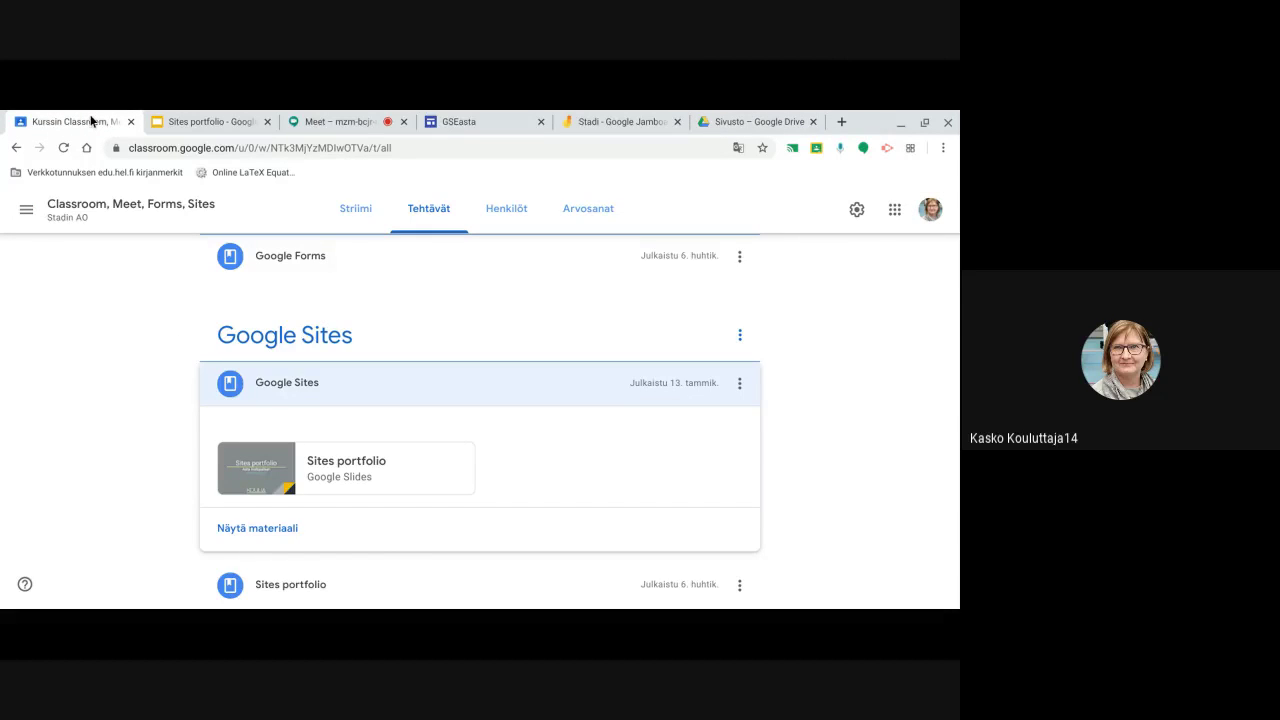
{"action": "scroll", "coordinate": [414, 520], "scroll_direction": "down", "scroll_amount": 2}
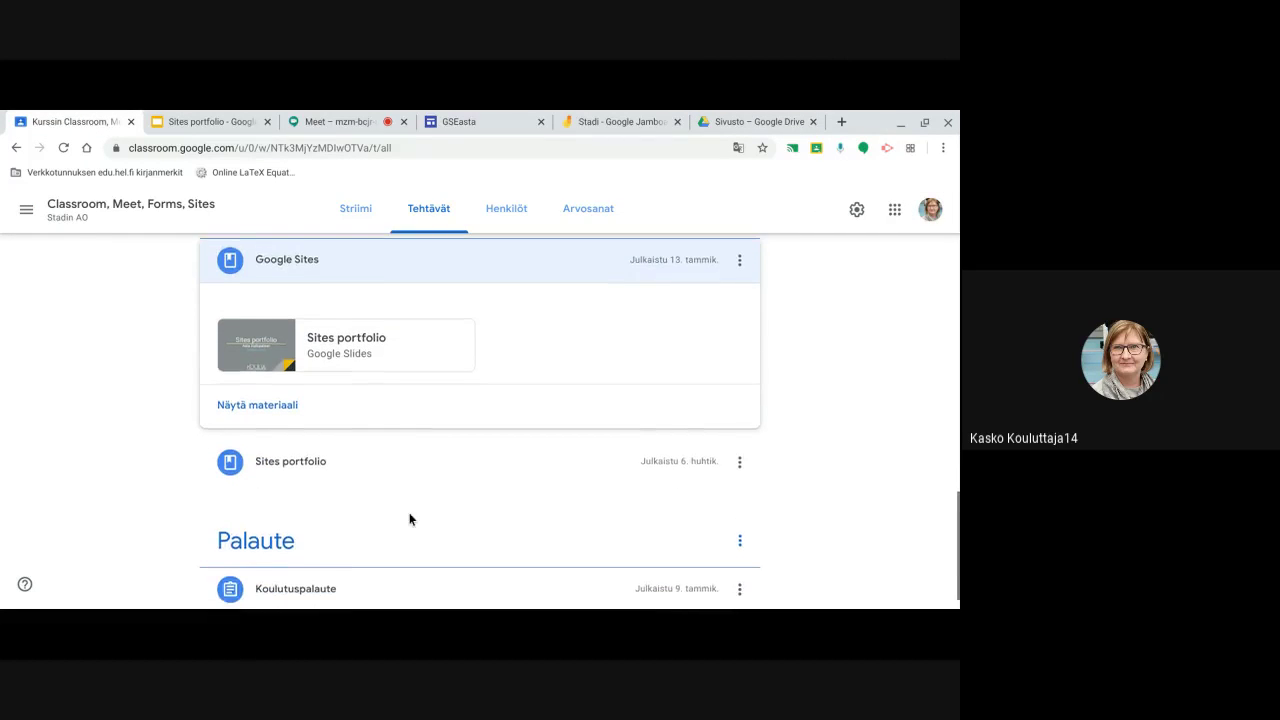
{"action": "scroll", "coordinate": [409, 519], "scroll_direction": "down", "scroll_amount": 1}
{"action": "left_click", "coordinate": [300, 432]}
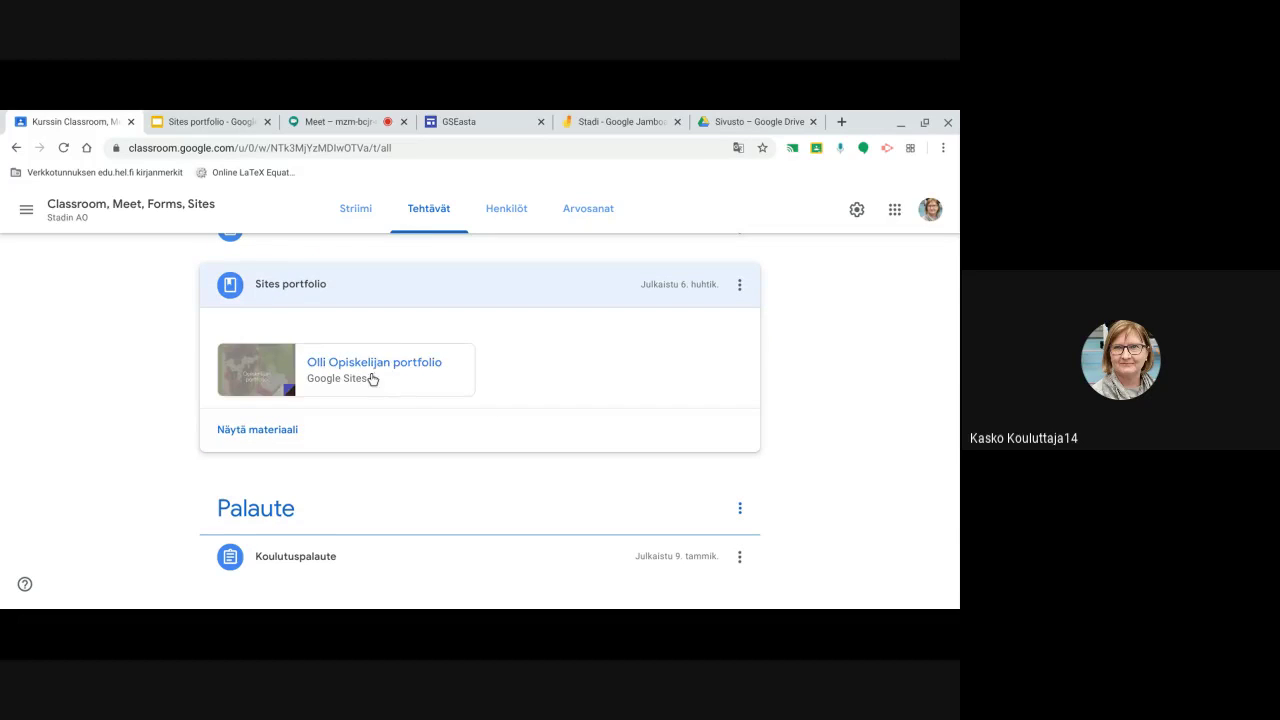
{"action": "left_click", "coordinate": [370, 363]}
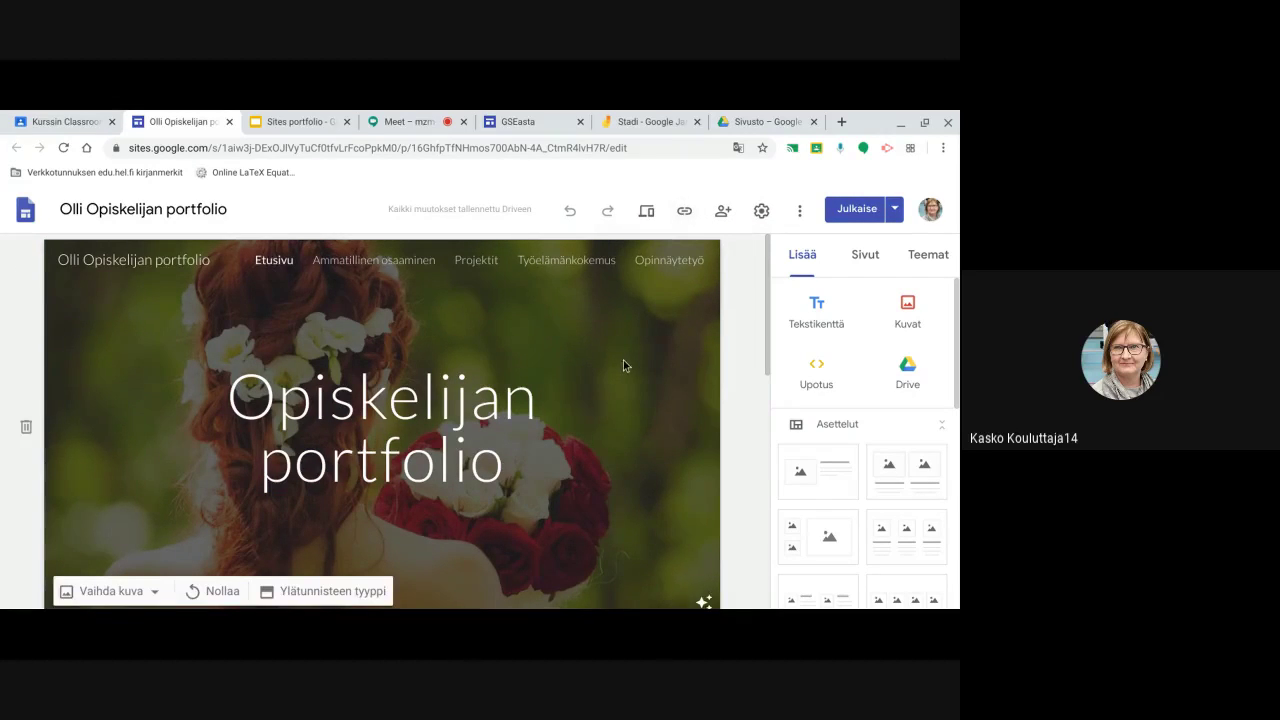
{"action": "scroll", "coordinate": [620, 358], "scroll_direction": "down", "scroll_amount": 2}
{"action": "scroll", "coordinate": [611, 357], "scroll_direction": "down", "scroll_amount": 2}
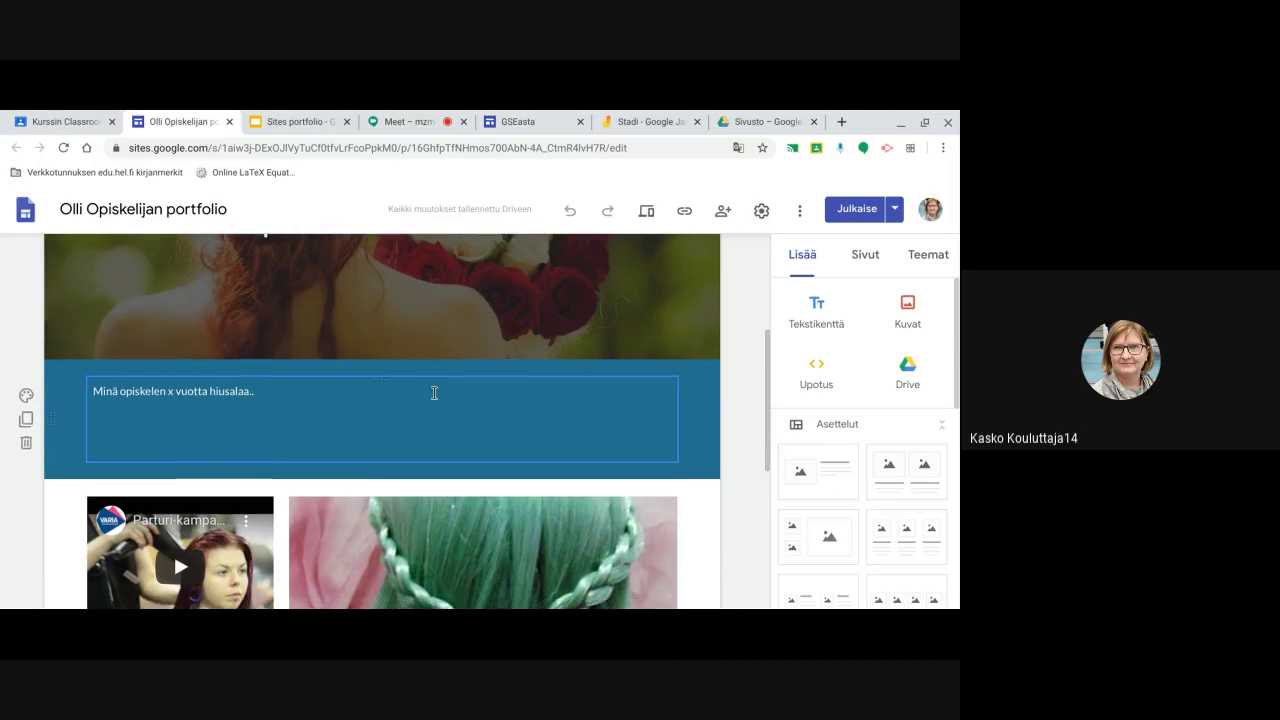
{"action": "scroll", "coordinate": [458, 370], "scroll_direction": "up", "scroll_amount": 1}
{"action": "scroll", "coordinate": [458, 378], "scroll_direction": "up", "scroll_amount": 2}
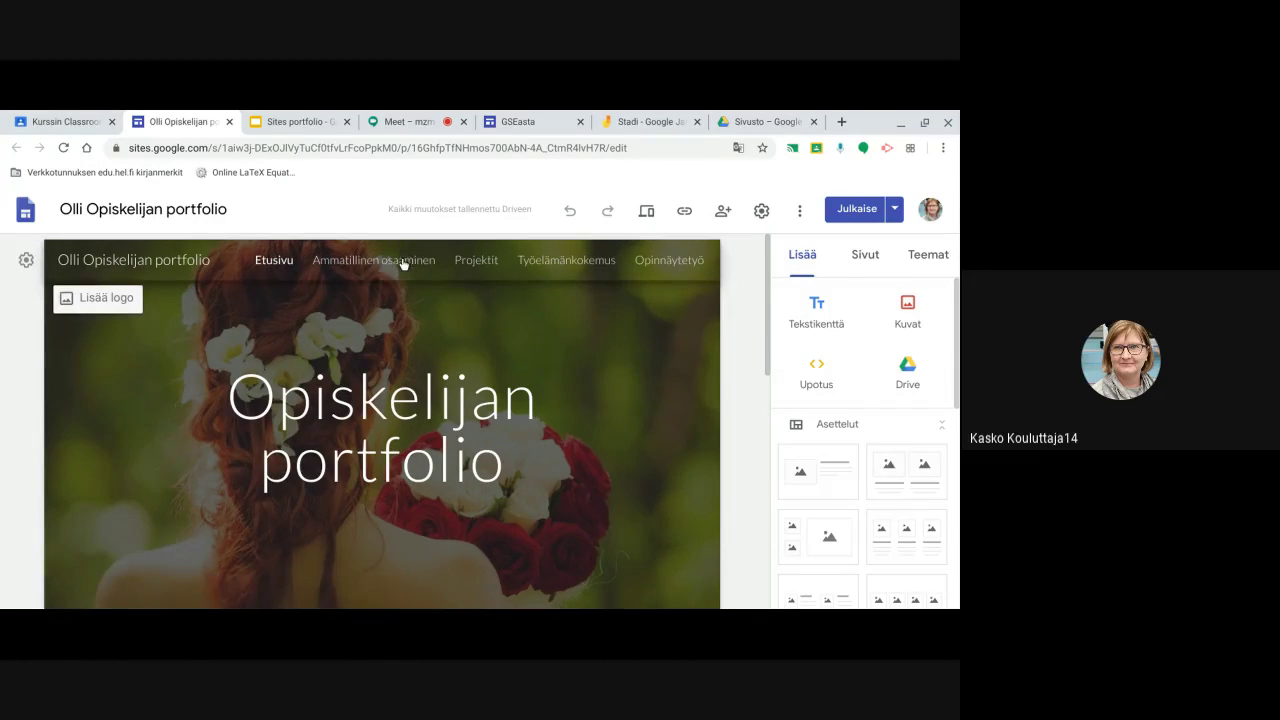
{"action": "scroll", "coordinate": [398, 262], "scroll_direction": "down", "scroll_amount": 2}
{"action": "scroll", "coordinate": [423, 383], "scroll_direction": "down", "scroll_amount": 4}
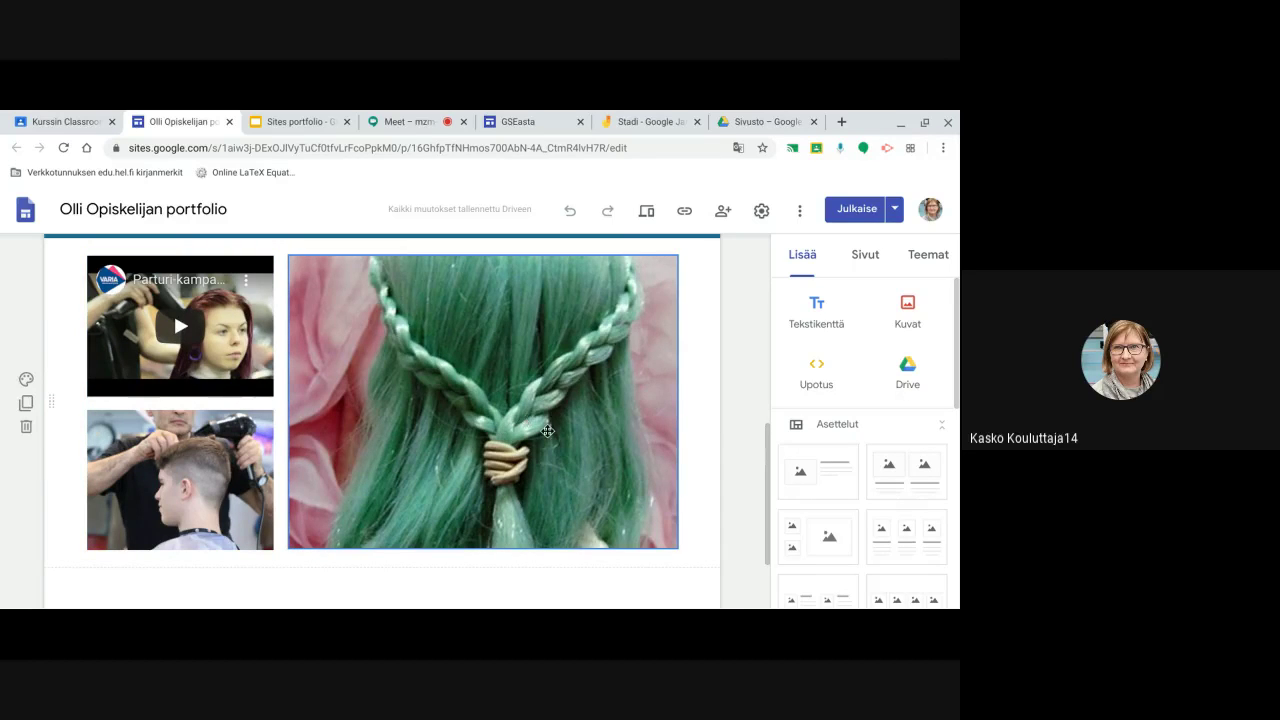
{"action": "scroll", "coordinate": [501, 405], "scroll_direction": "down", "scroll_amount": 1}
{"action": "scroll", "coordinate": [538, 435], "scroll_direction": "up", "scroll_amount": 4}
{"action": "scroll", "coordinate": [538, 435], "scroll_direction": "up", "scroll_amount": 3}
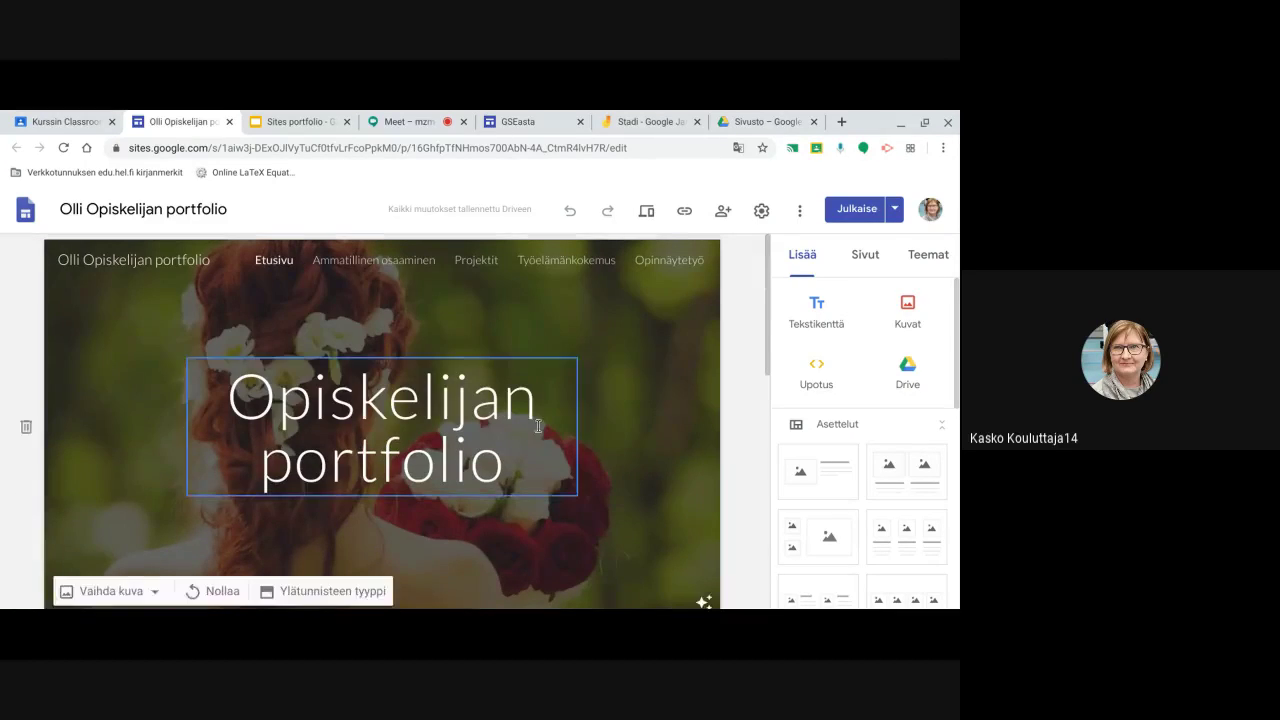
Go to the Ammatillinen osaaminen page and look over its salon header image and carousel
{"action": "left_click", "coordinate": [408, 264]}
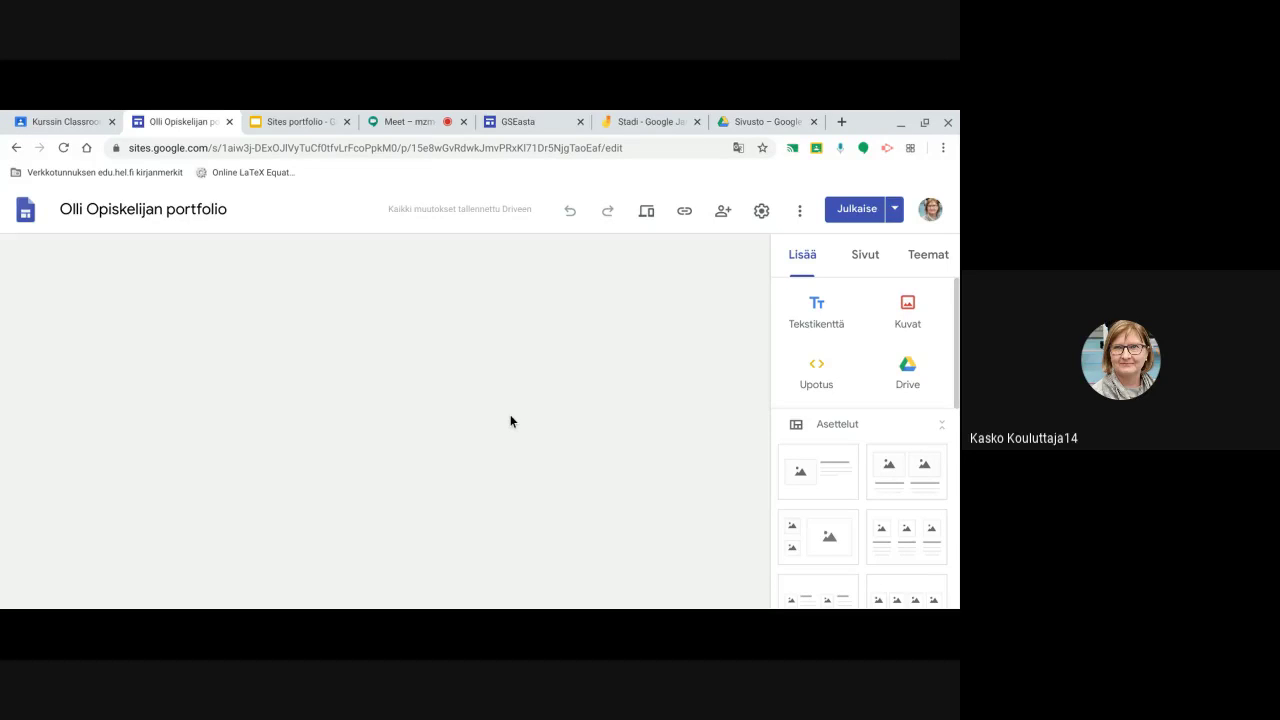
{"action": "scroll", "coordinate": [502, 419], "scroll_direction": "down", "scroll_amount": 2}
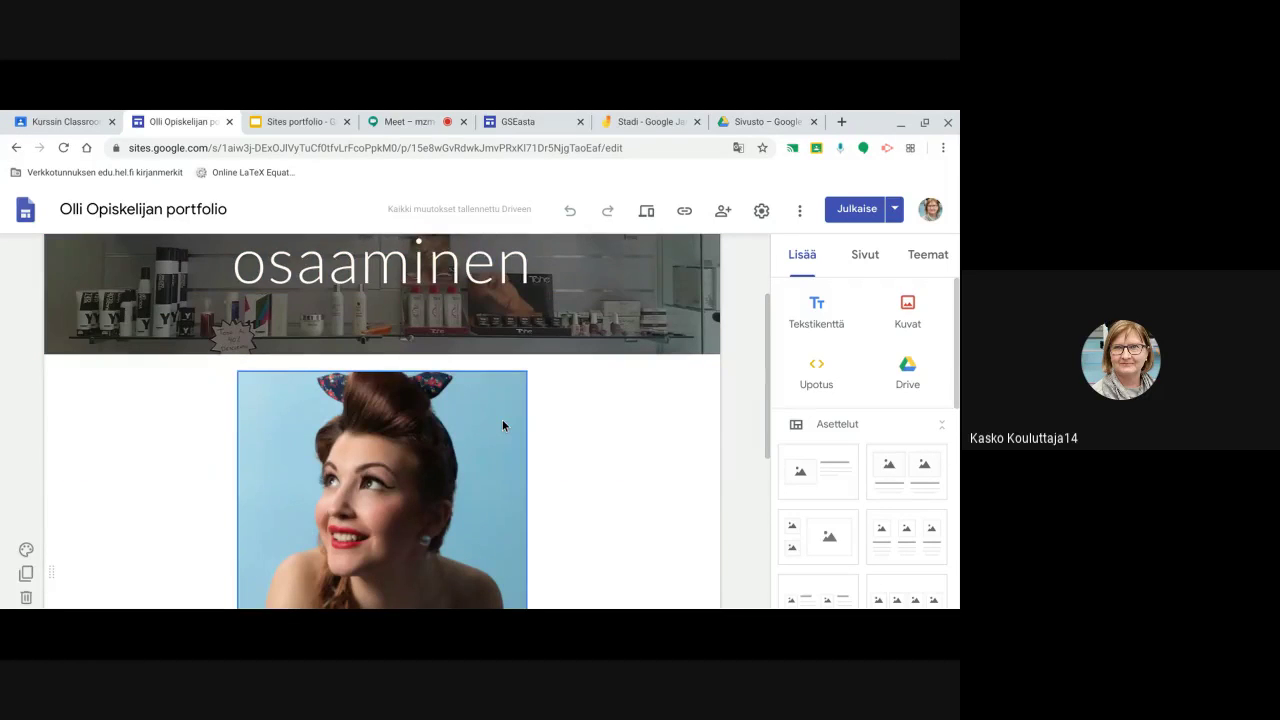
{"action": "scroll", "coordinate": [502, 425], "scroll_direction": "down", "scroll_amount": 5}
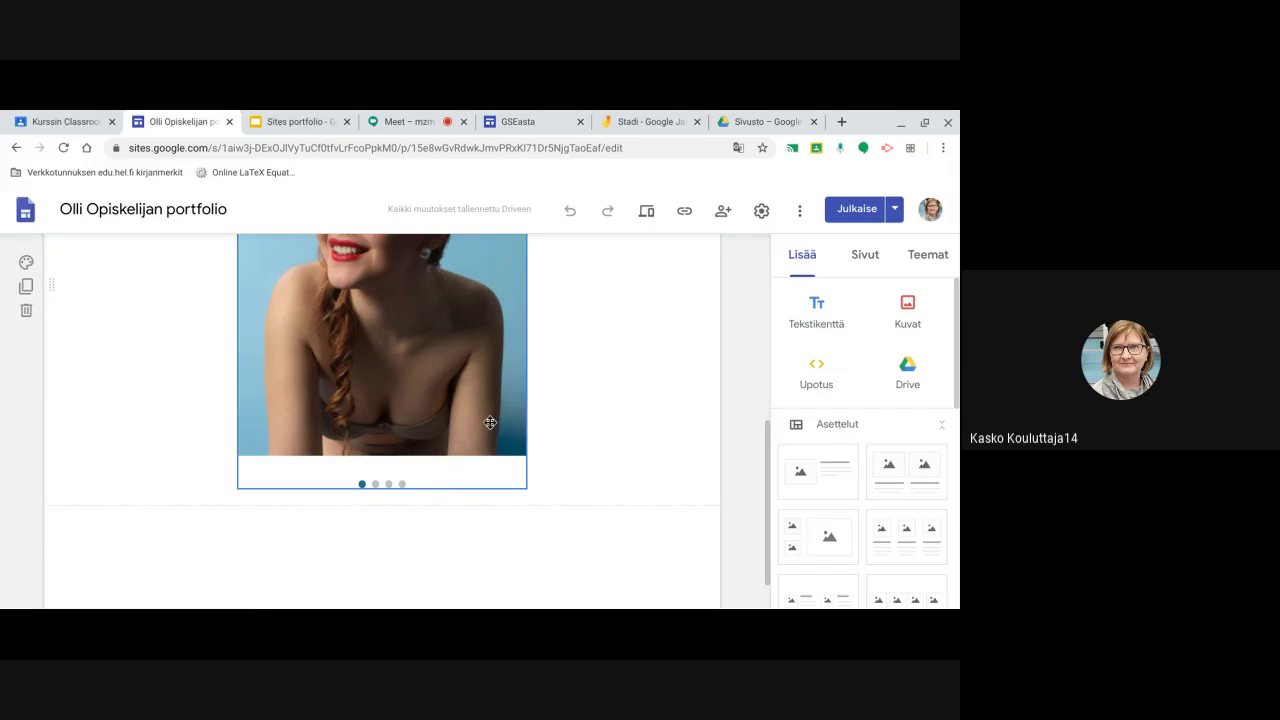
{"action": "scroll", "coordinate": [490, 422], "scroll_direction": "up", "scroll_amount": 5}
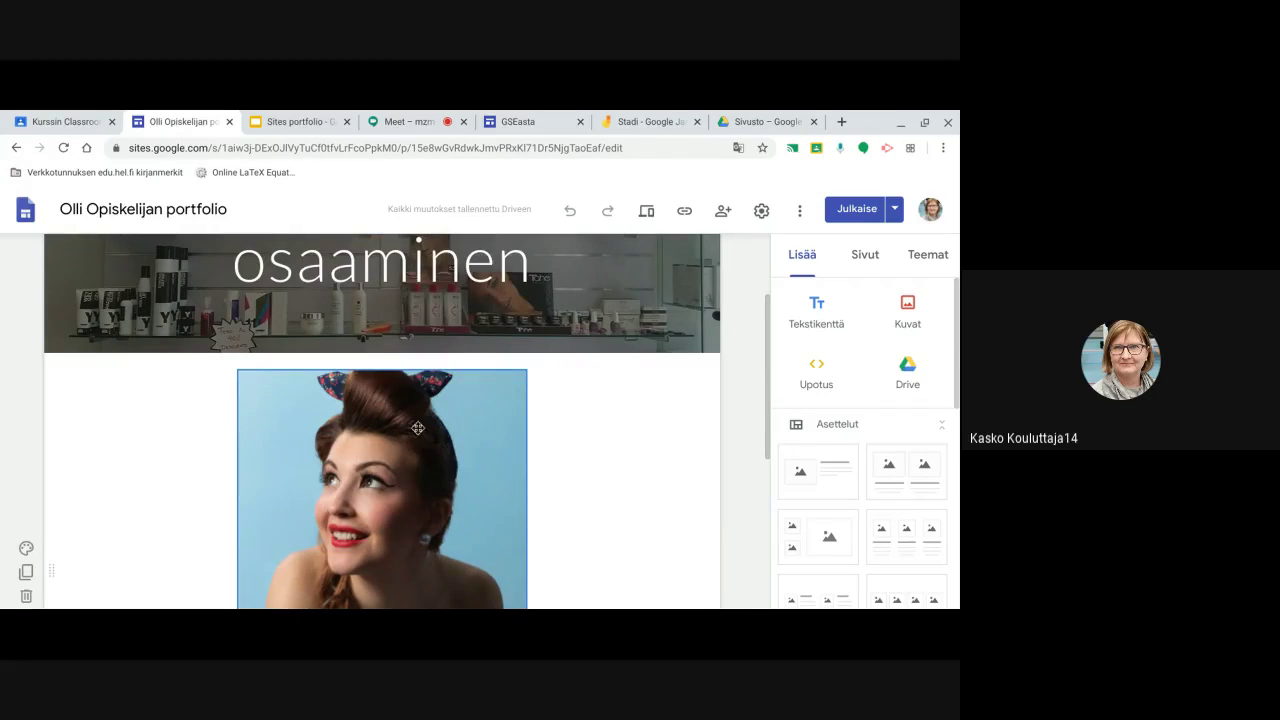
{"action": "scroll", "coordinate": [430, 350], "scroll_direction": "up", "scroll_amount": 3}
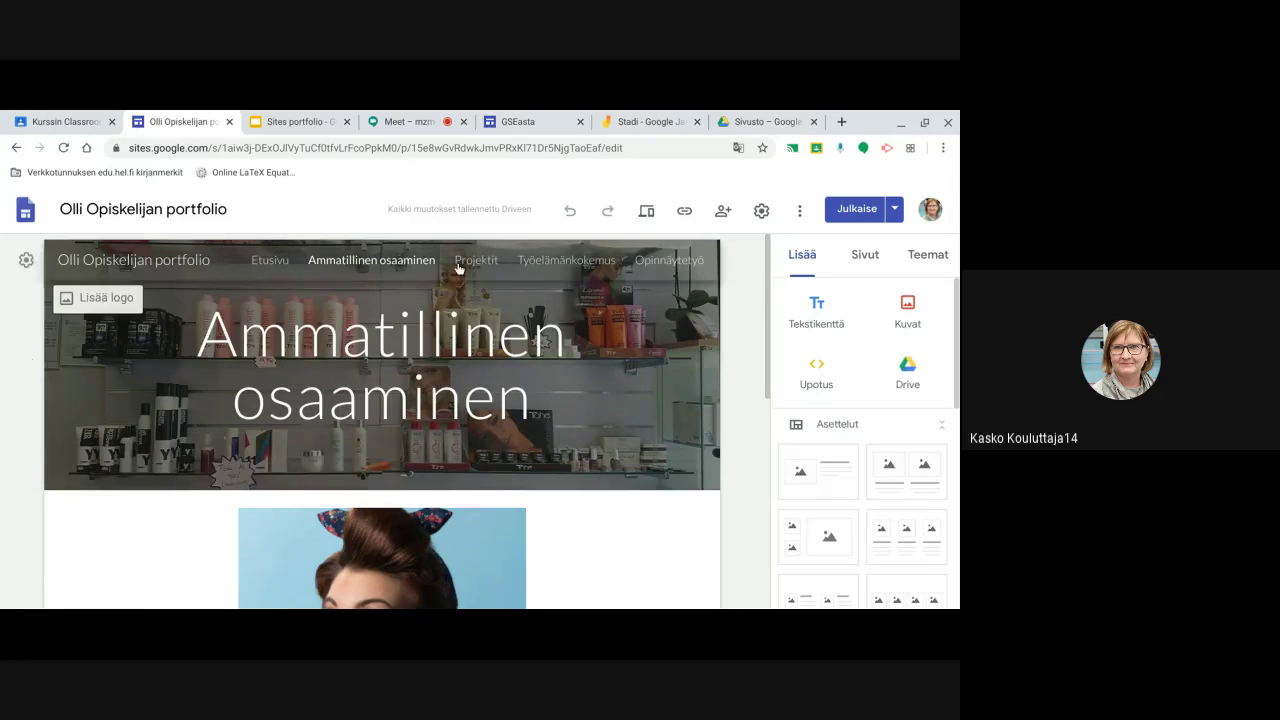
View the Projektit page with its Projekti1 and Projekti 2 links and embedded video
{"action": "left_click", "coordinate": [475, 262]}
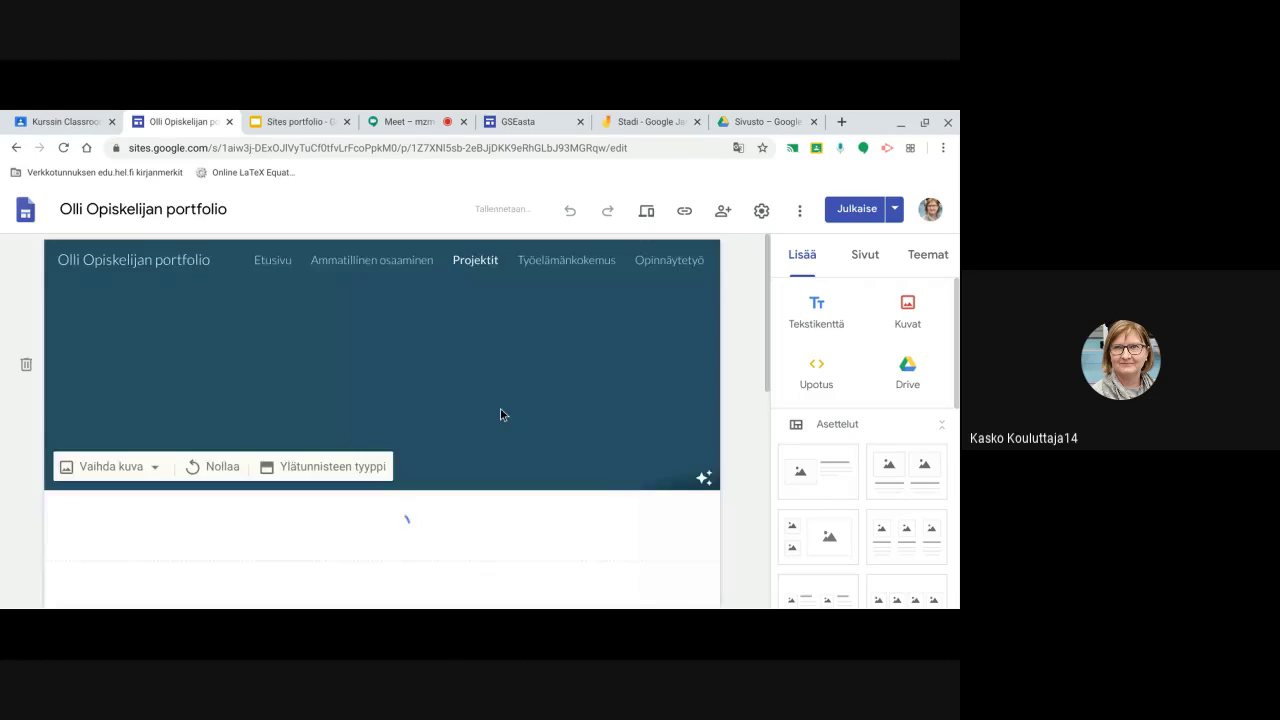
{"action": "scroll", "coordinate": [494, 414], "scroll_direction": "down", "scroll_amount": 3}
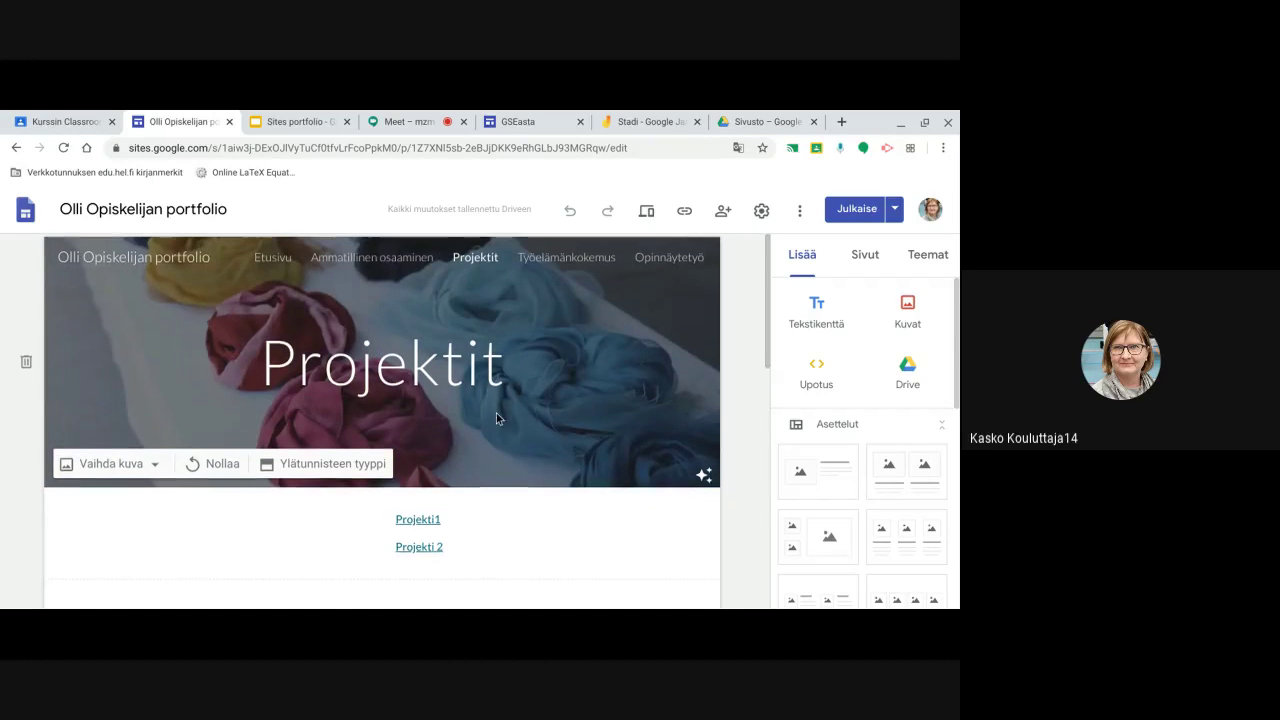
{"action": "left_click", "coordinate": [491, 411]}
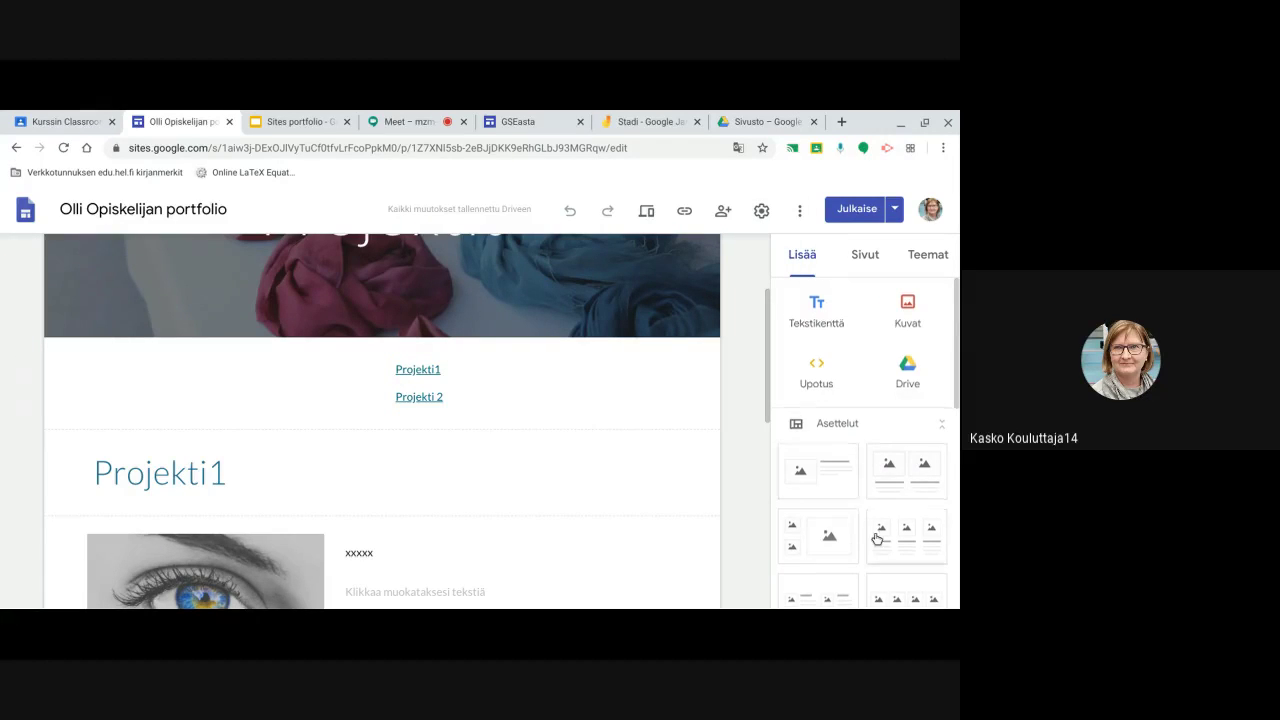
{"action": "scroll", "coordinate": [871, 526], "scroll_direction": "down", "scroll_amount": 6}
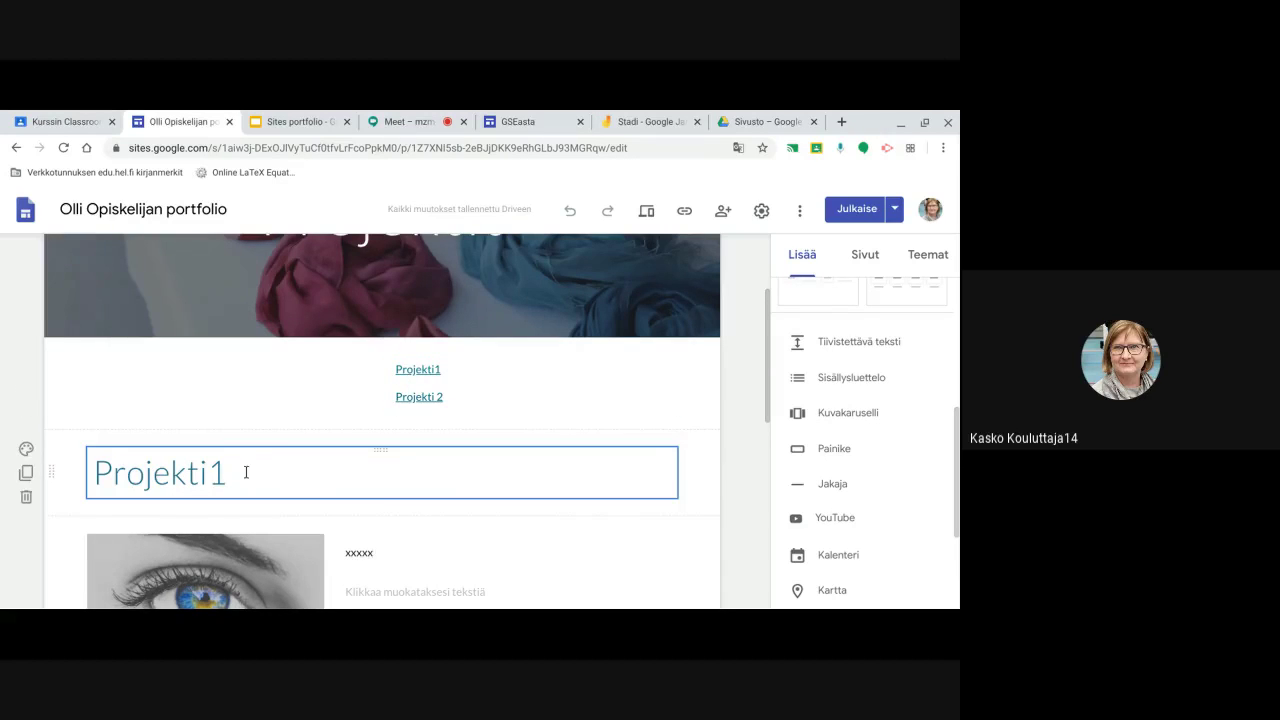
{"action": "scroll", "coordinate": [233, 525], "scroll_direction": "down", "scroll_amount": 3}
{"action": "scroll", "coordinate": [233, 525], "scroll_direction": "down", "scroll_amount": 5}
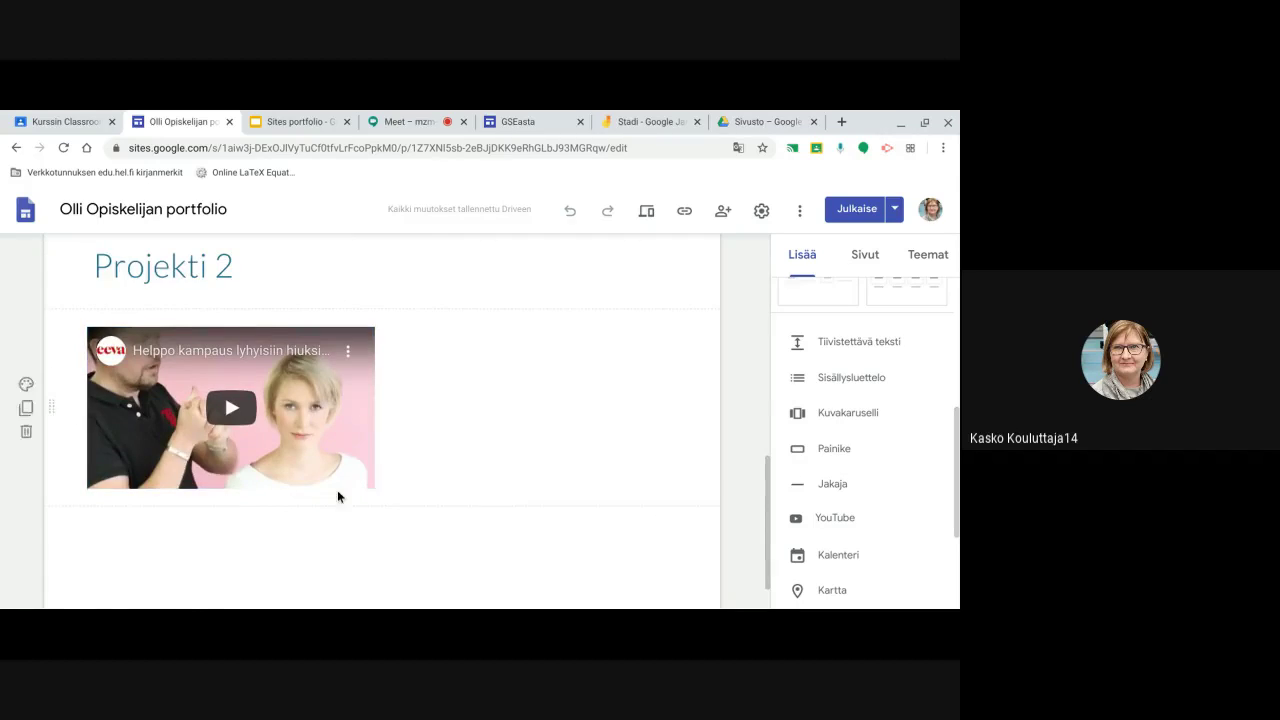
{"action": "scroll", "coordinate": [337, 490], "scroll_direction": "up", "scroll_amount": 8}
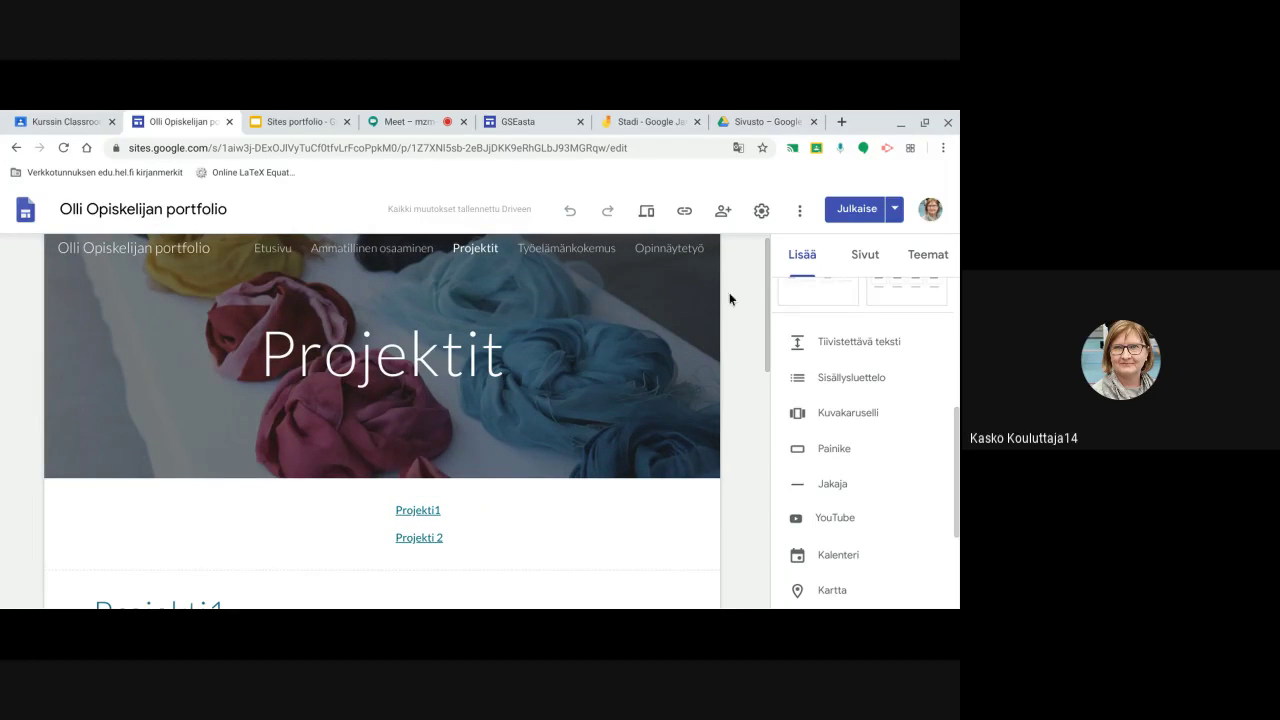
Go to the Työelämänkokemus page and scroll past the Kauppa-apulainen, Kassatoimihenkilö and Postinjakaja sections
{"action": "left_click", "coordinate": [583, 256]}
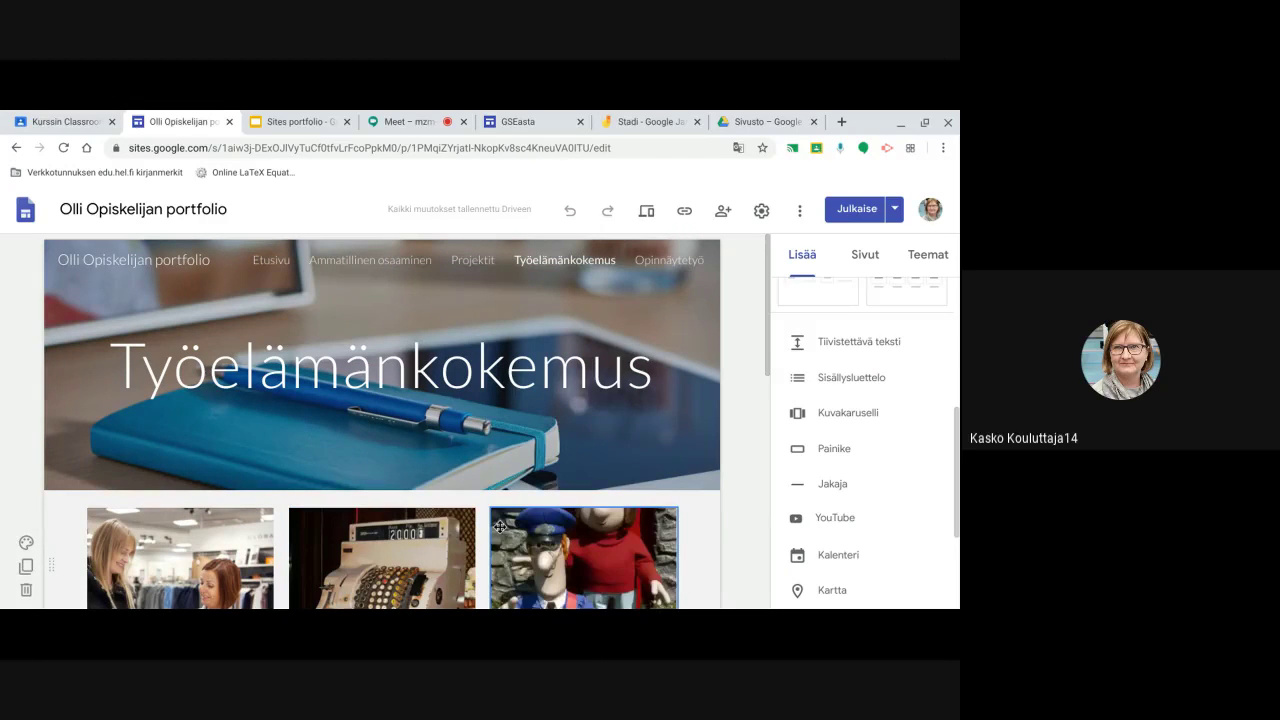
{"action": "scroll", "coordinate": [495, 538], "scroll_direction": "down", "scroll_amount": 2}
{"action": "scroll", "coordinate": [495, 538], "scroll_direction": "down", "scroll_amount": 2}
{"action": "scroll", "coordinate": [870, 455], "scroll_direction": "up", "scroll_amount": 3}
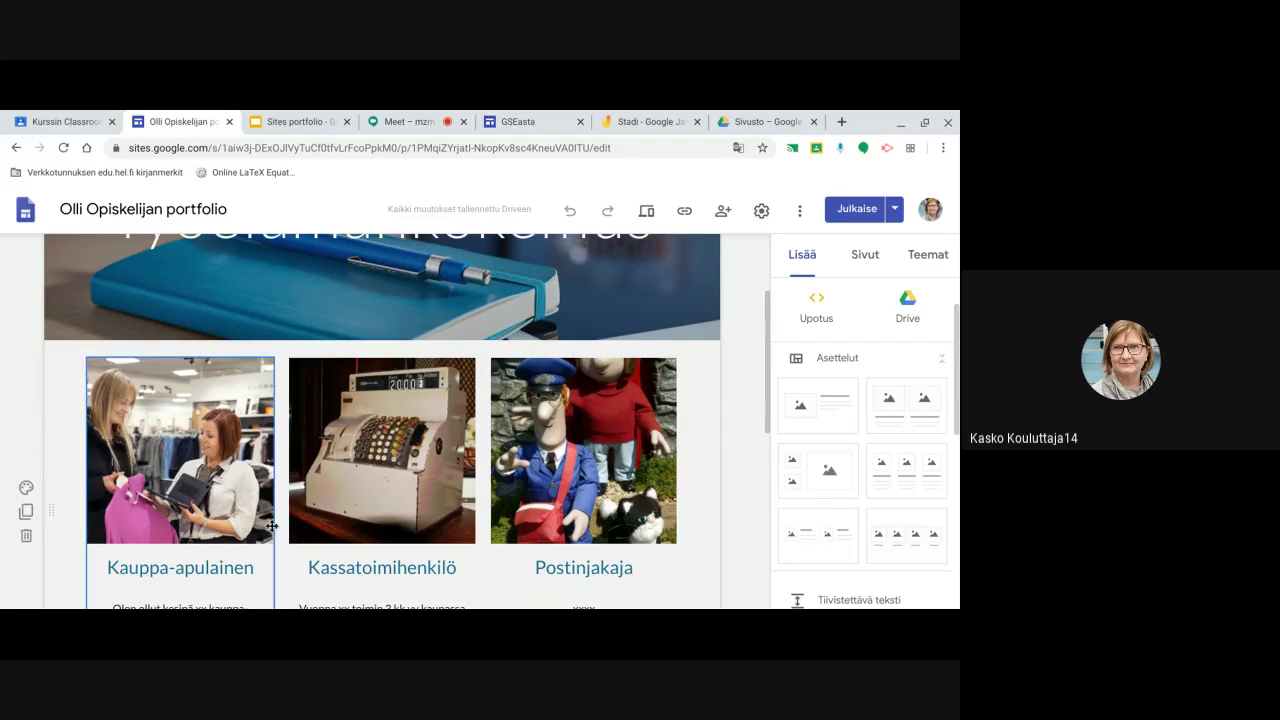
{"action": "scroll", "coordinate": [262, 539], "scroll_direction": "down", "scroll_amount": 1}
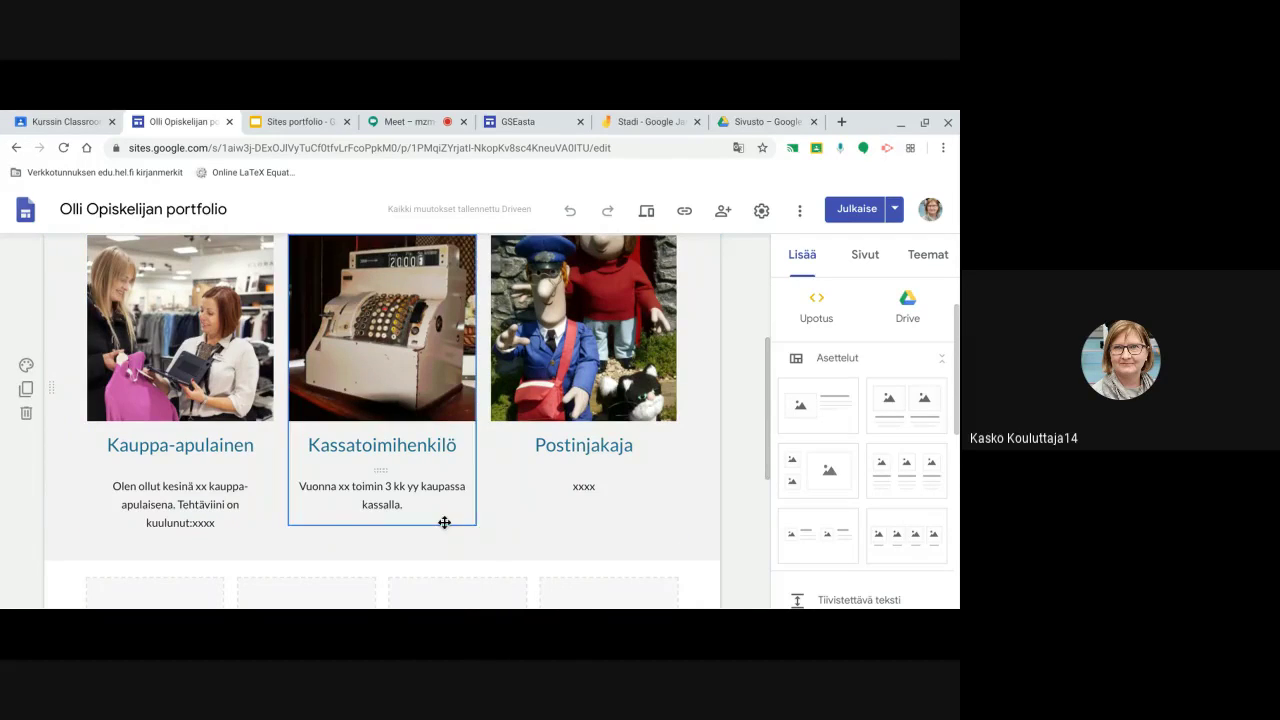
{"action": "scroll", "coordinate": [433, 527], "scroll_direction": "down", "scroll_amount": 1}
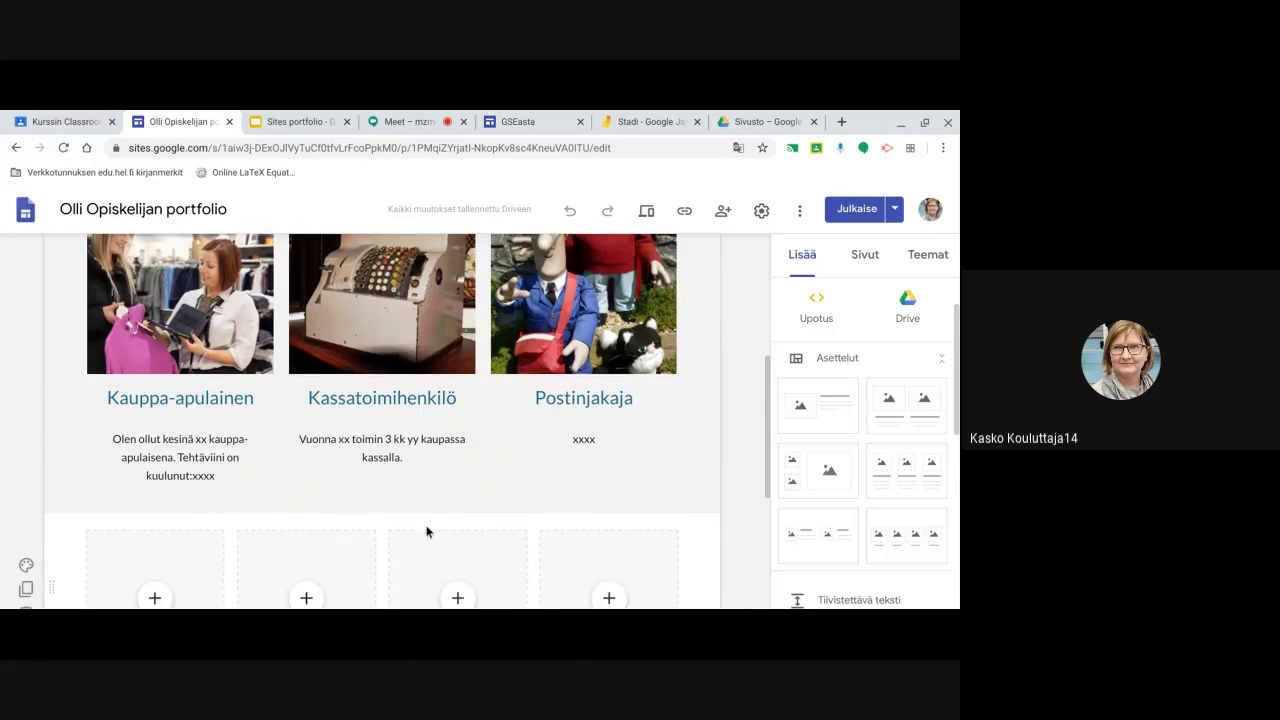
{"action": "scroll", "coordinate": [154, 531], "scroll_direction": "down", "scroll_amount": 1}
{"action": "scroll", "coordinate": [160, 500], "scroll_direction": "down", "scroll_amount": 1}
Bring up the insert options for the empty placeholder box below the job descriptions
{"action": "left_click", "coordinate": [169, 455]}
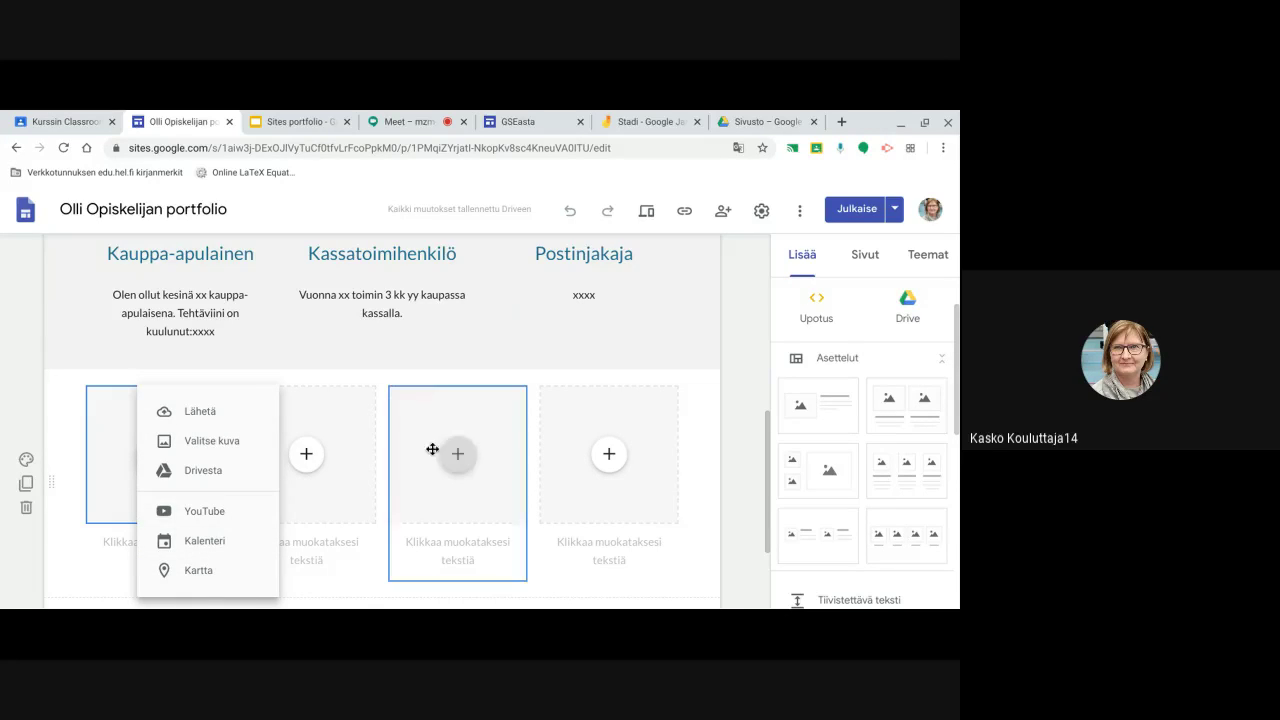
{"action": "scroll", "coordinate": [432, 352], "scroll_direction": "up", "scroll_amount": 1}
{"action": "scroll", "coordinate": [432, 352], "scroll_direction": "up", "scroll_amount": 3}
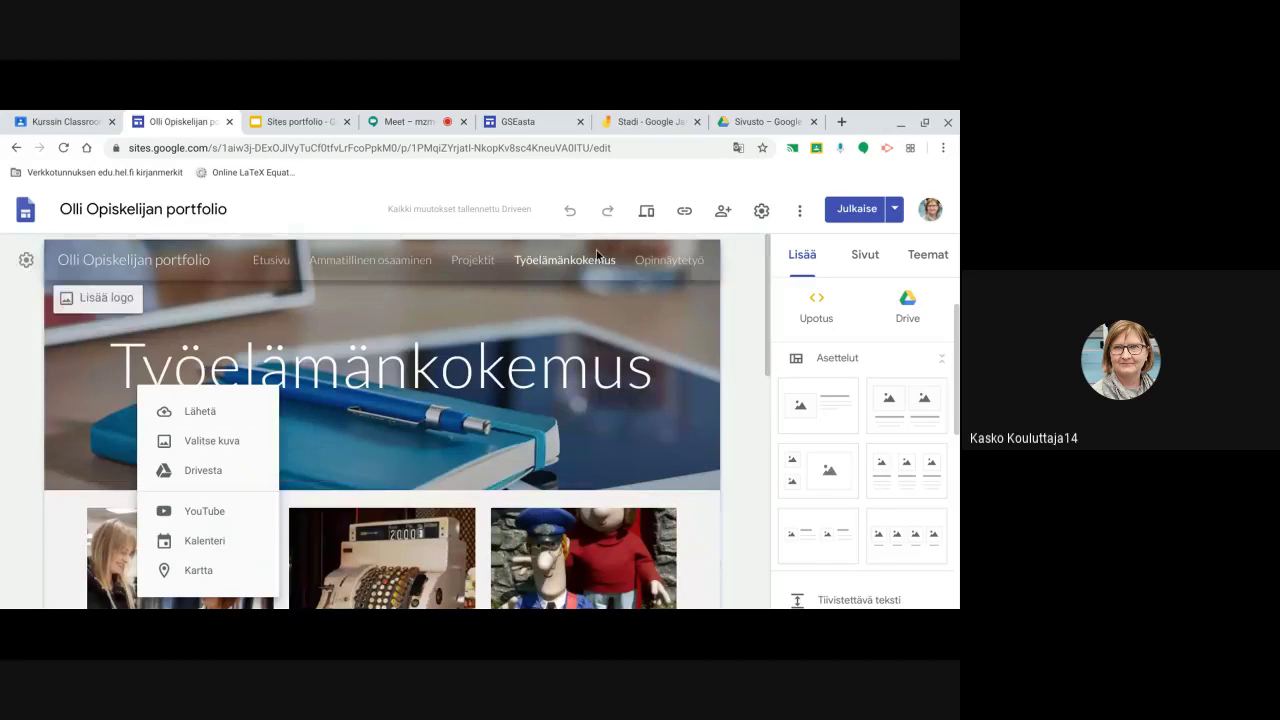
Read the Opinnäytetyö page's video-playlist instructions, then return to the Sivusto folder in Drive
{"action": "left_click", "coordinate": [683, 267]}
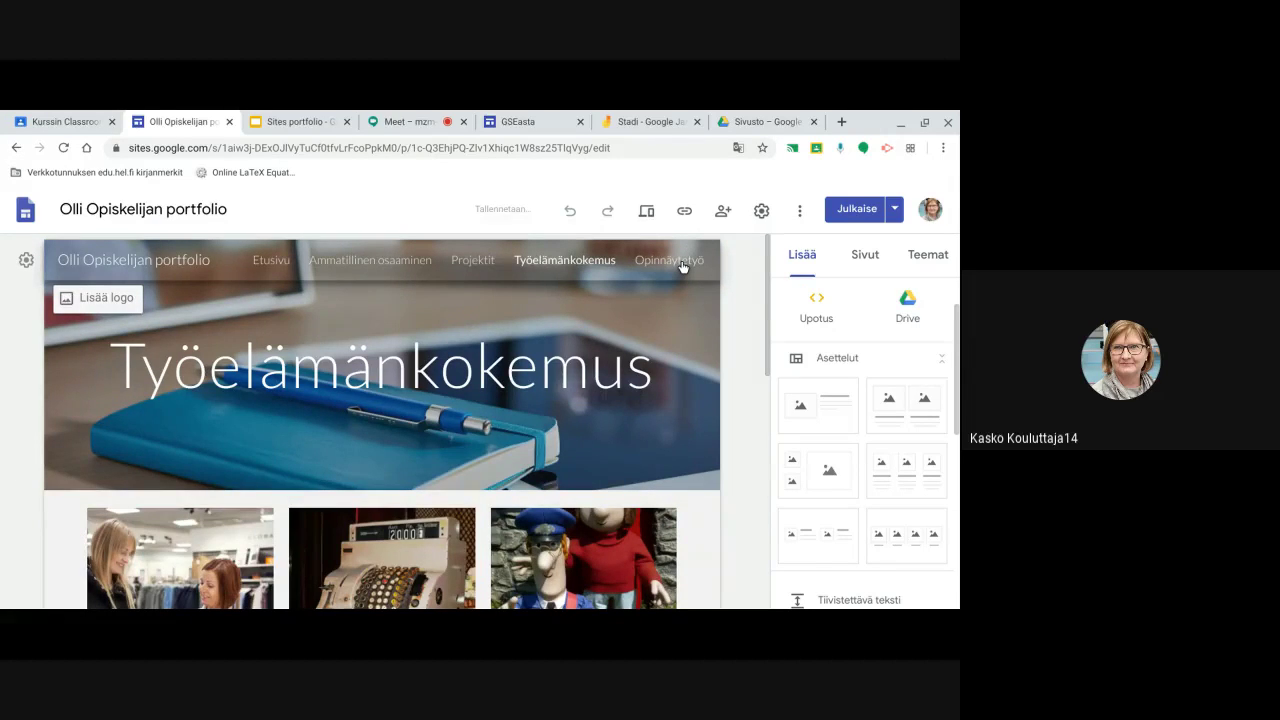
{"action": "scroll", "coordinate": [463, 407], "scroll_direction": "down", "scroll_amount": 2}
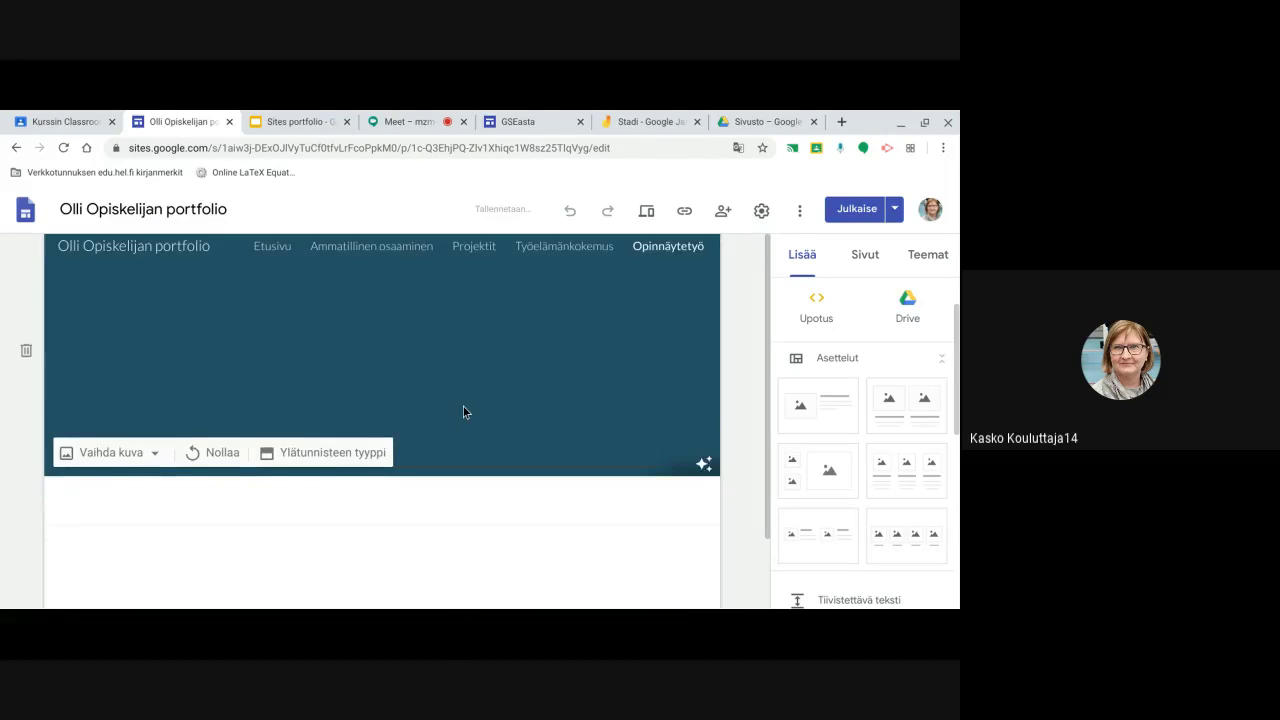
{"action": "scroll", "coordinate": [463, 407], "scroll_direction": "down", "scroll_amount": 2}
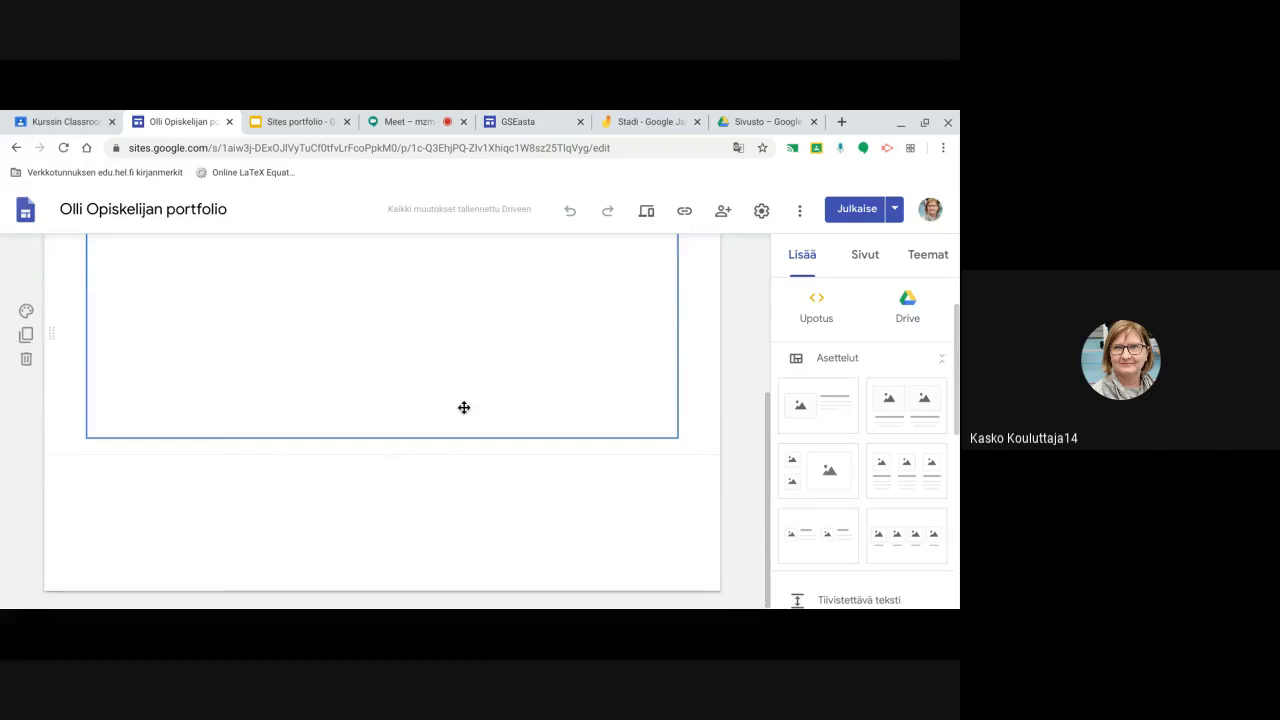
{"action": "scroll", "coordinate": [346, 395], "scroll_direction": "up", "scroll_amount": 1}
{"action": "scroll", "coordinate": [346, 395], "scroll_direction": "up", "scroll_amount": 1}
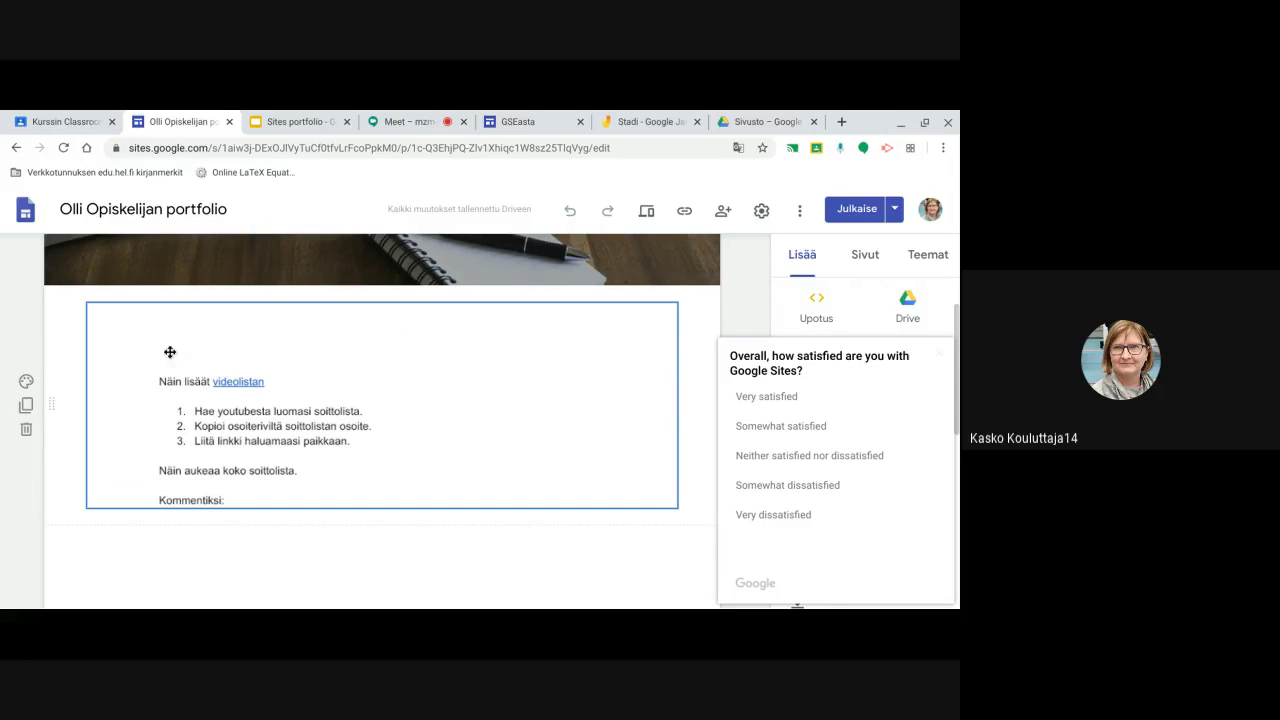
{"action": "scroll", "coordinate": [580, 380], "scroll_direction": "up", "scroll_amount": 1}
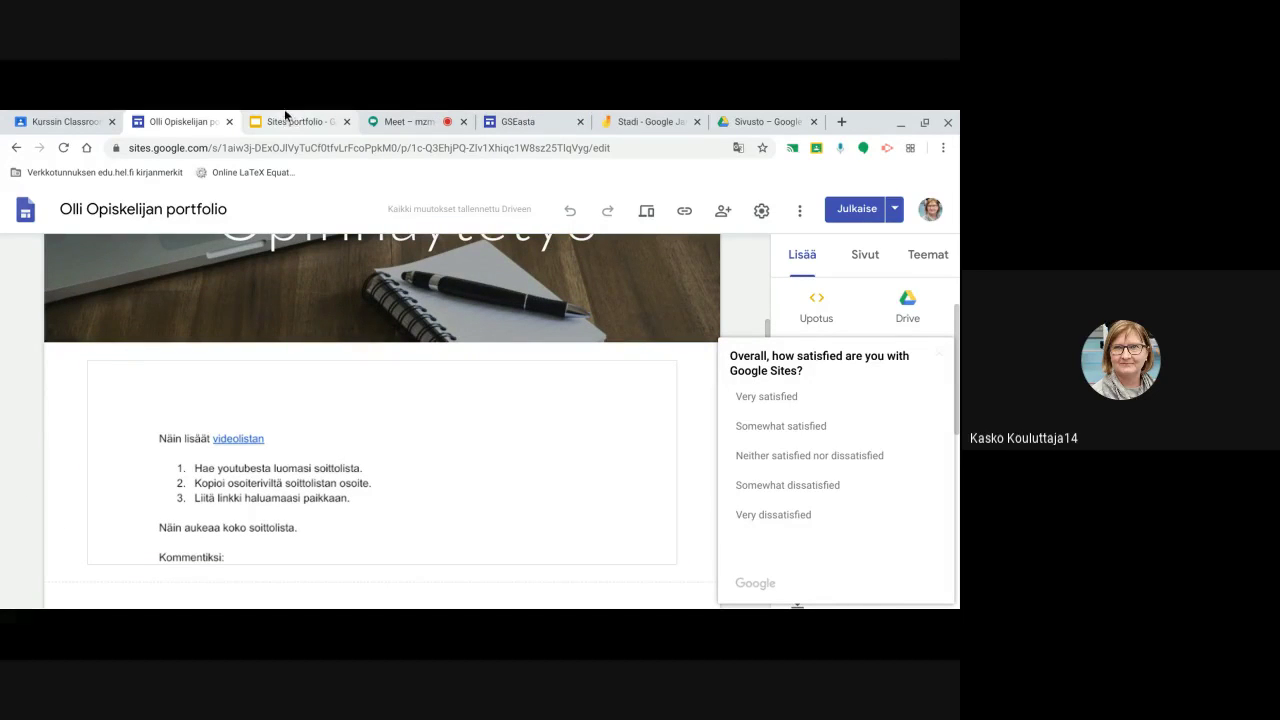
{"action": "left_click", "coordinate": [745, 123]}
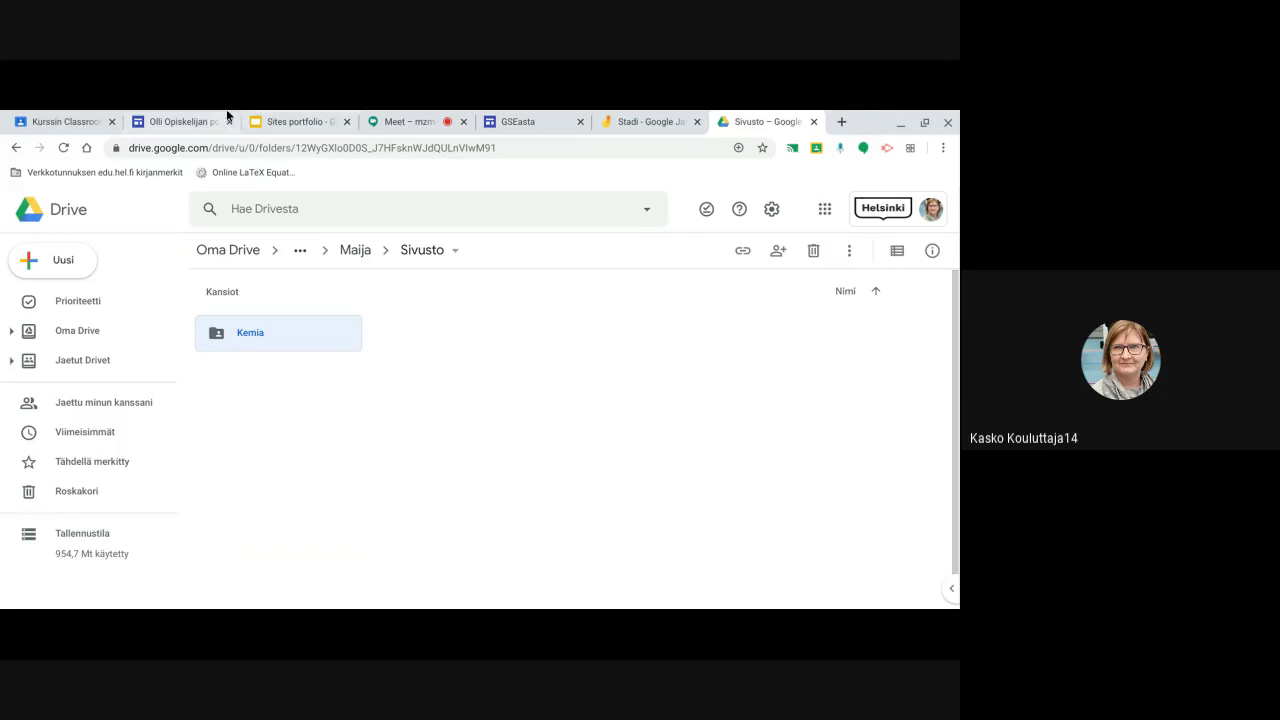
Return to the student portfolio's site editor showing the Opinnäytetyö page
{"action": "left_click", "coordinate": [188, 121]}
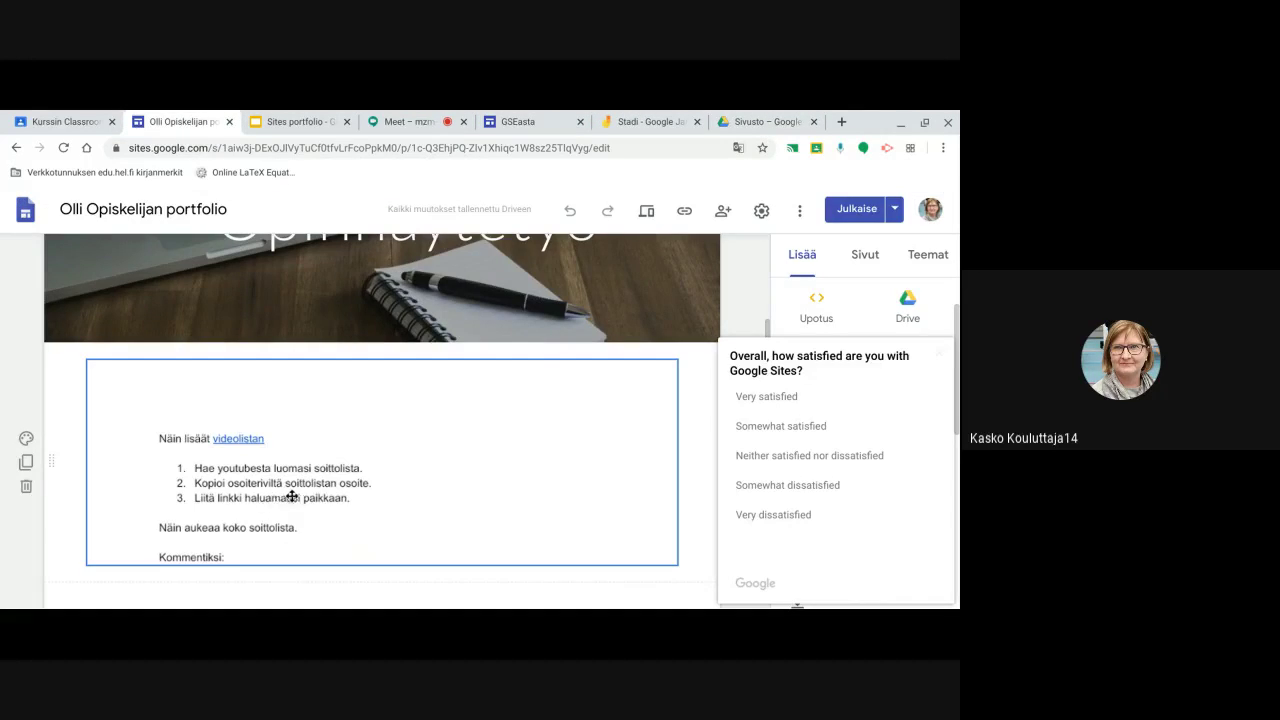
Dismiss the survey popup and close the portfolio, revealing slide 4, Sites portfolio alustana
{"action": "left_click", "coordinate": [940, 357]}
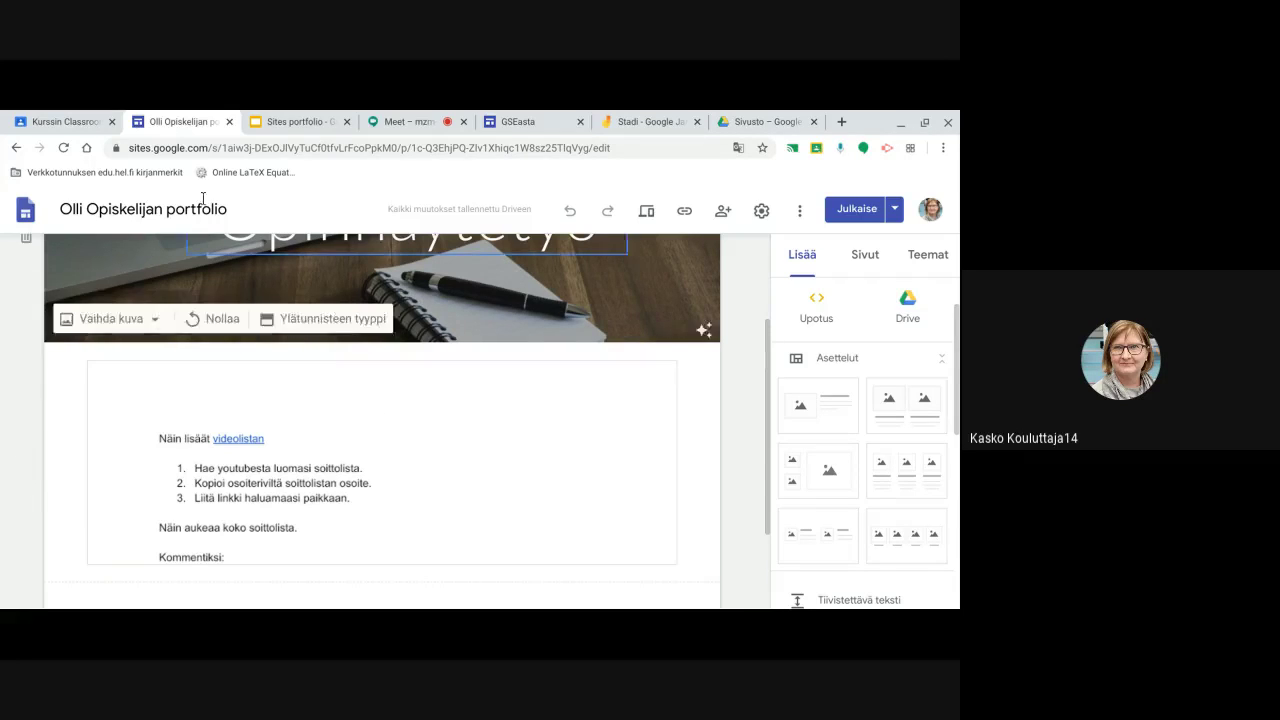
{"action": "left_click", "coordinate": [229, 122]}
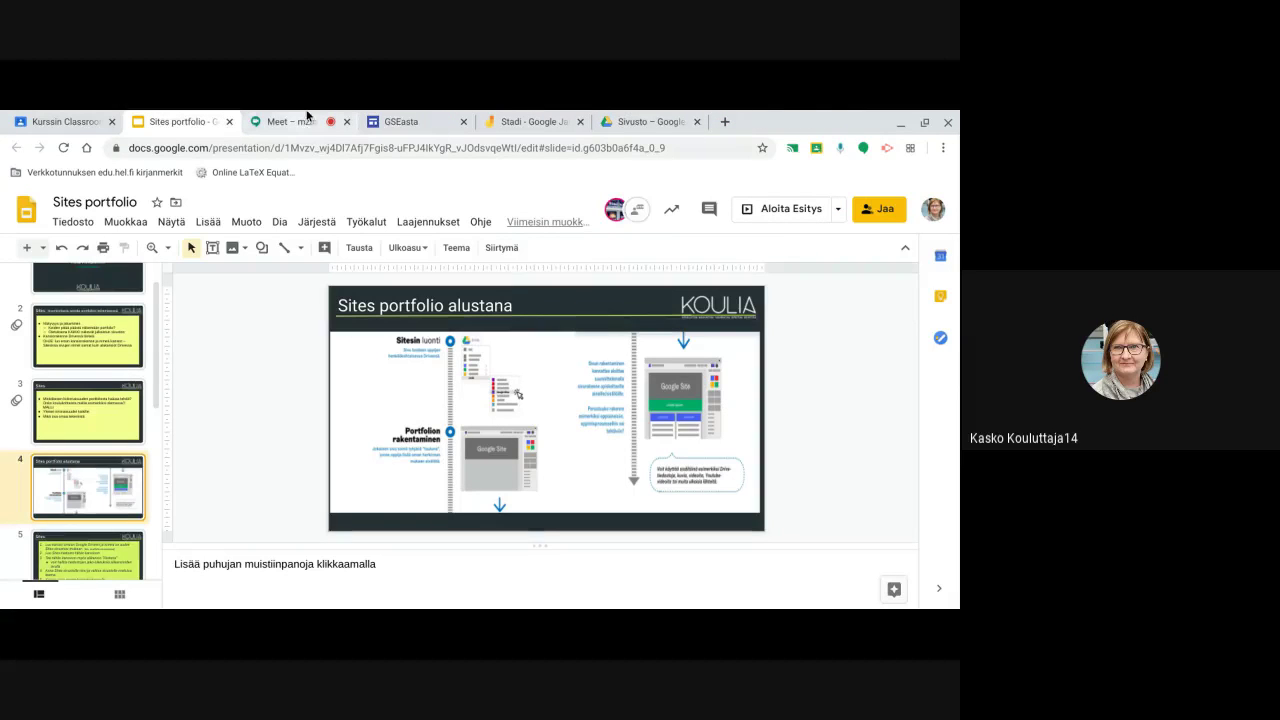
Switch to the GSEasta site editor and scroll through its Drive page
{"action": "left_click", "coordinate": [398, 122]}
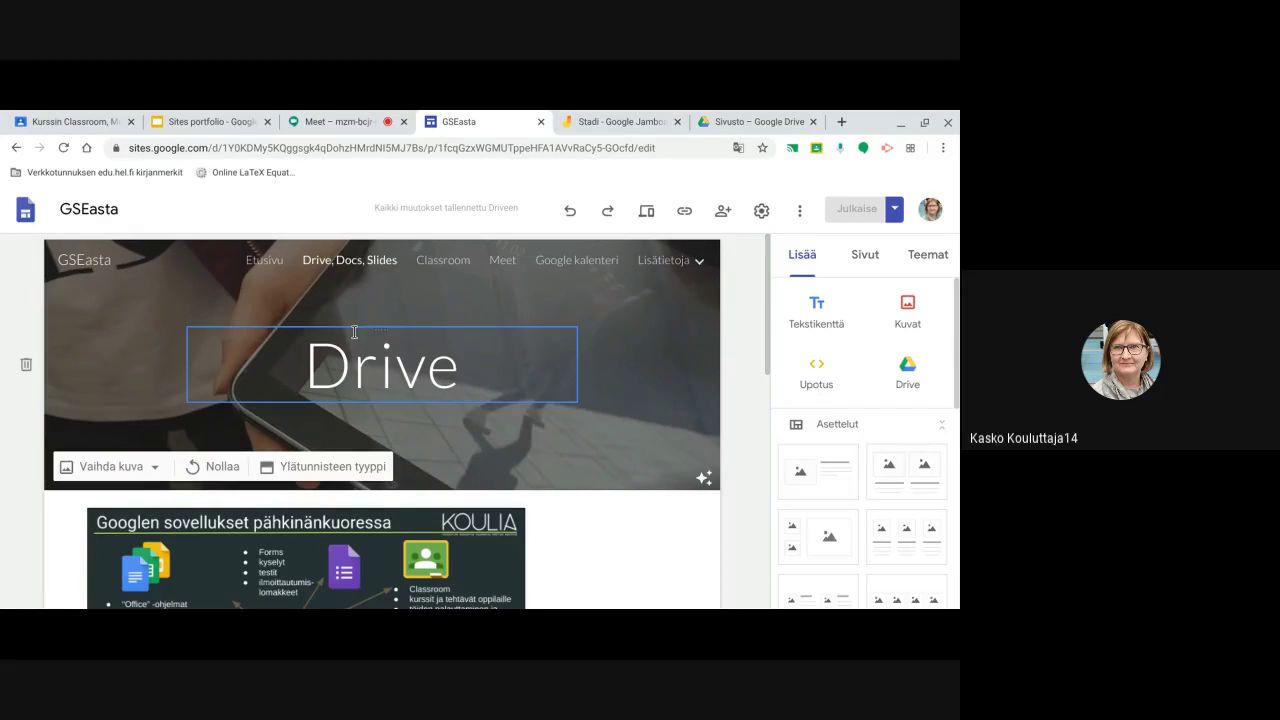
{"action": "scroll", "coordinate": [532, 303], "scroll_direction": "down", "scroll_amount": 3}
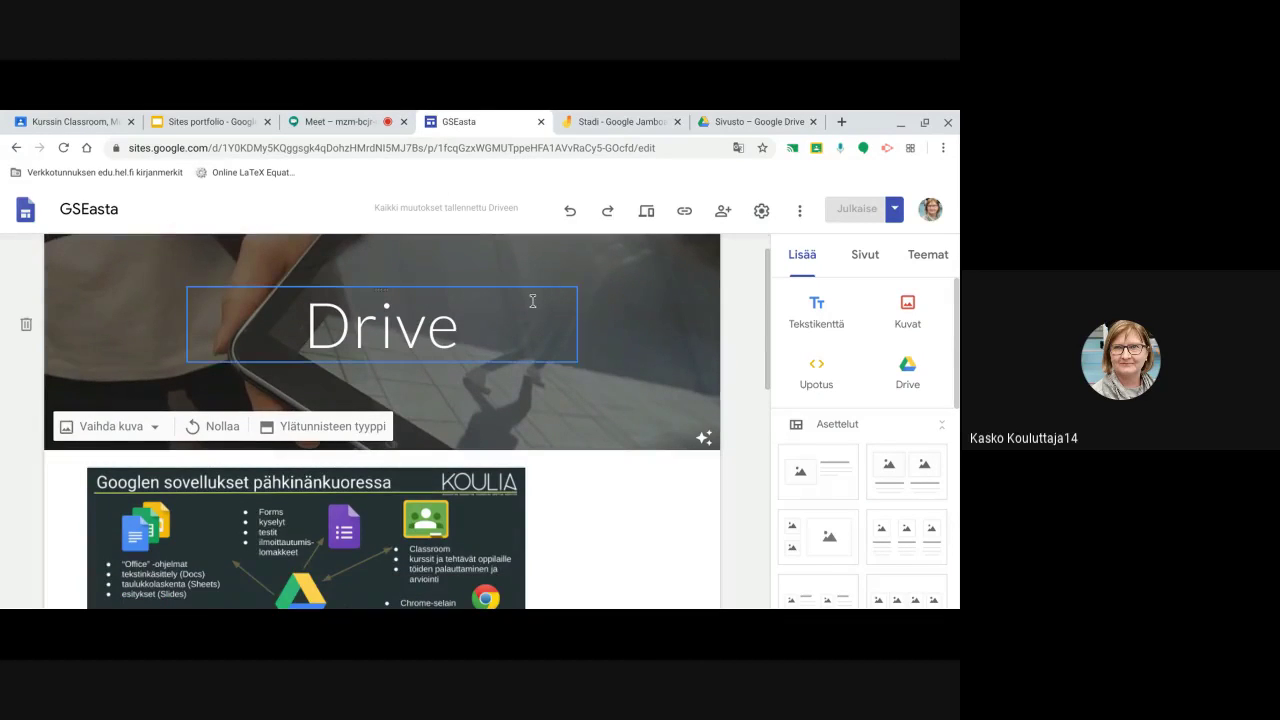
{"action": "scroll", "coordinate": [530, 303], "scroll_direction": "down", "scroll_amount": 3}
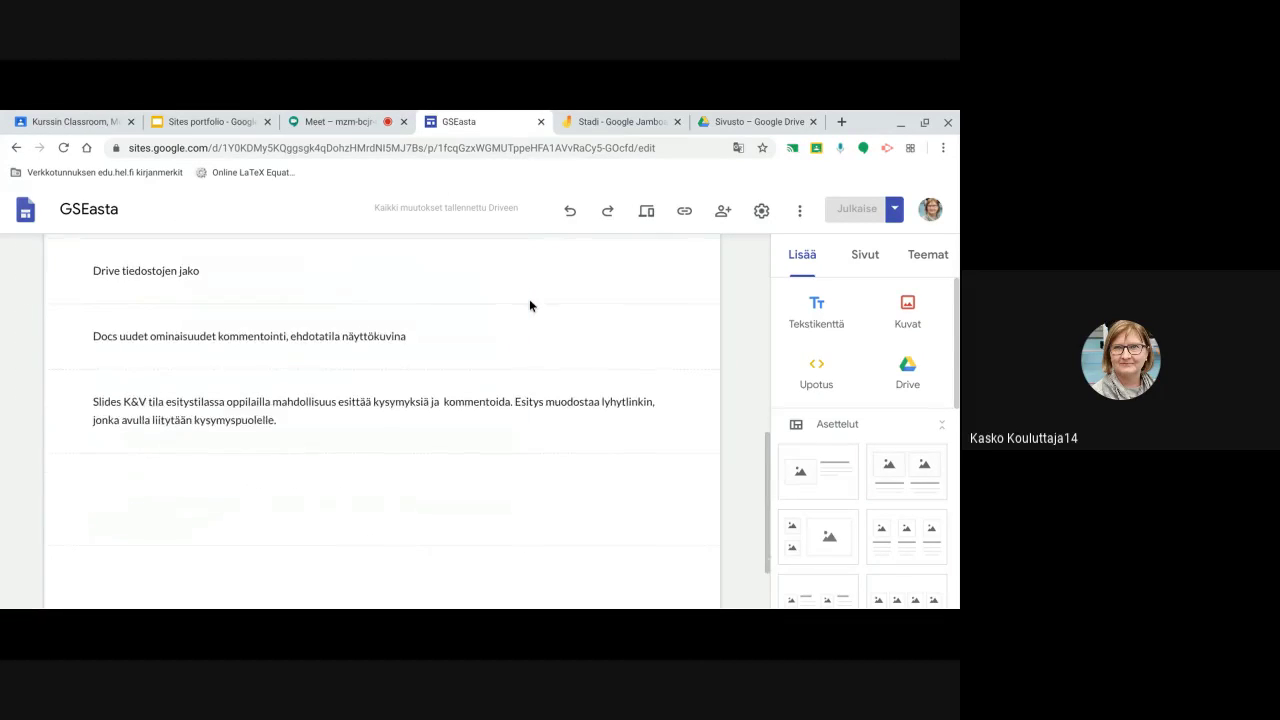
{"action": "scroll", "coordinate": [529, 306], "scroll_direction": "down", "scroll_amount": 1}
{"action": "scroll", "coordinate": [525, 300], "scroll_direction": "up", "scroll_amount": 6}
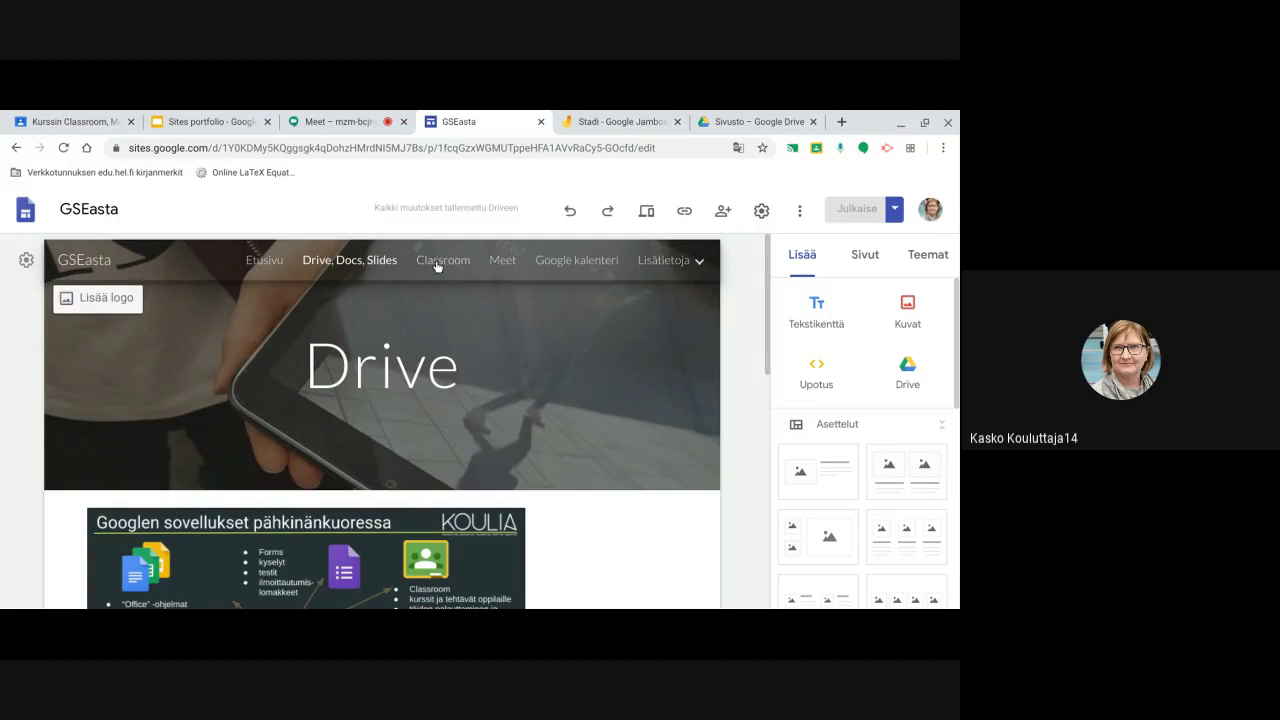
Open the GSEasta Classroom page and look over its Classroom instructions and task types
{"action": "left_click", "coordinate": [437, 263]}
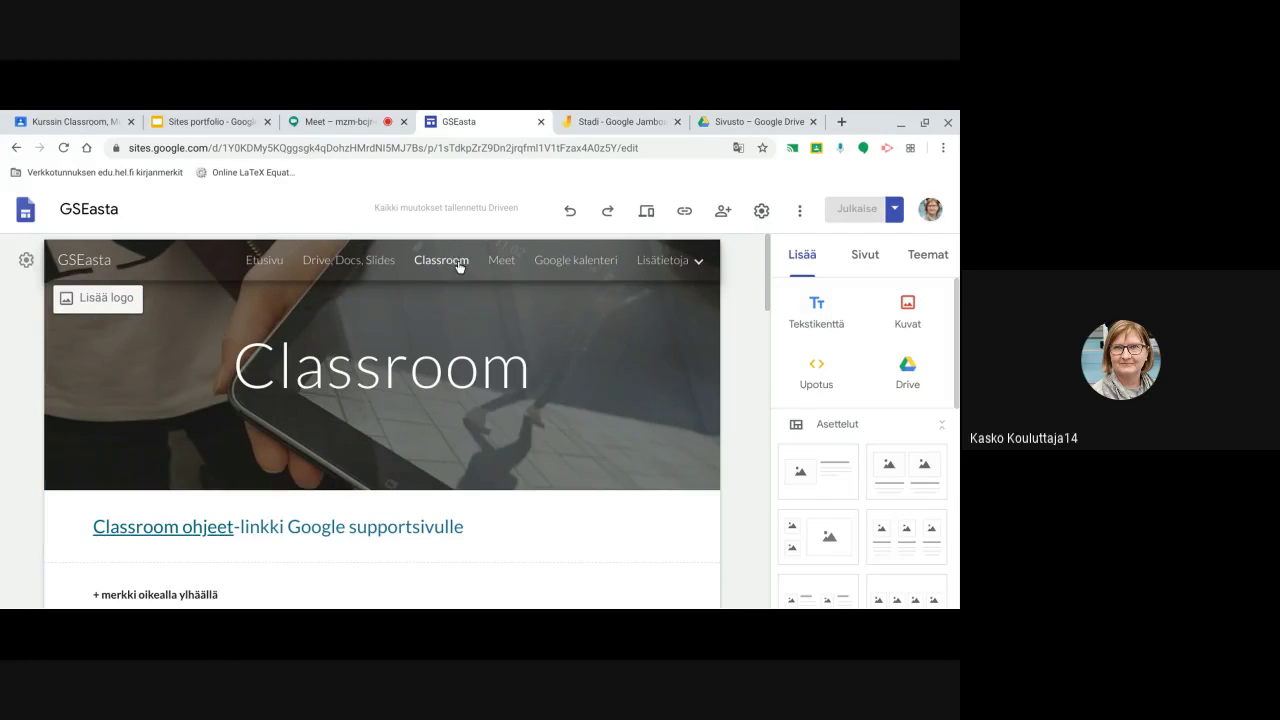
{"action": "scroll", "coordinate": [510, 300], "scroll_direction": "down", "scroll_amount": 2}
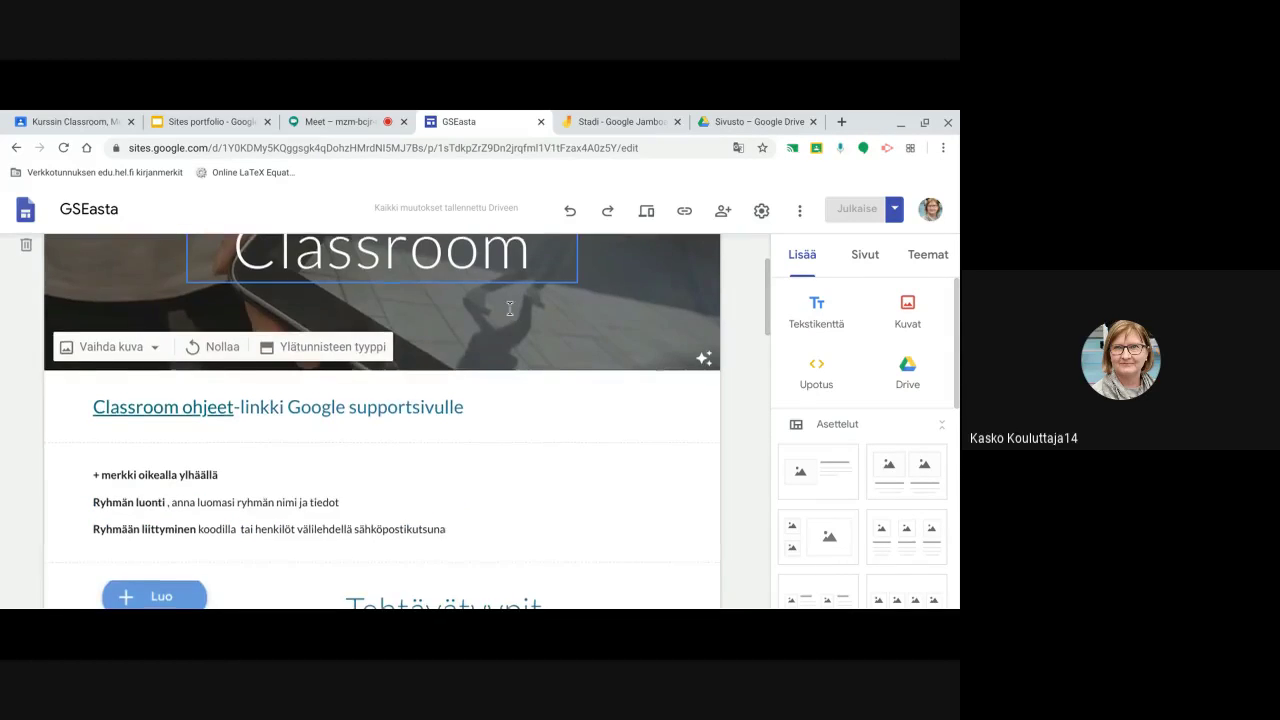
{"action": "scroll", "coordinate": [509, 310], "scroll_direction": "down", "scroll_amount": 3}
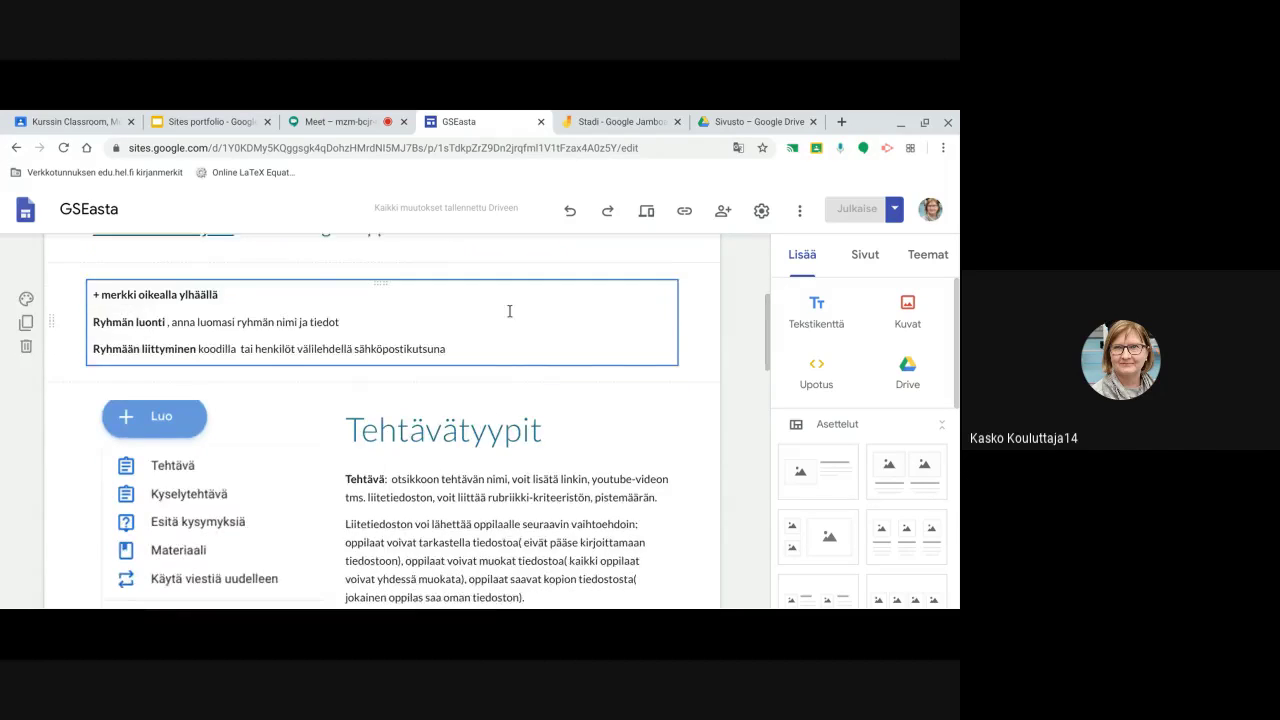
{"action": "scroll", "coordinate": [508, 312], "scroll_direction": "up", "scroll_amount": 5}
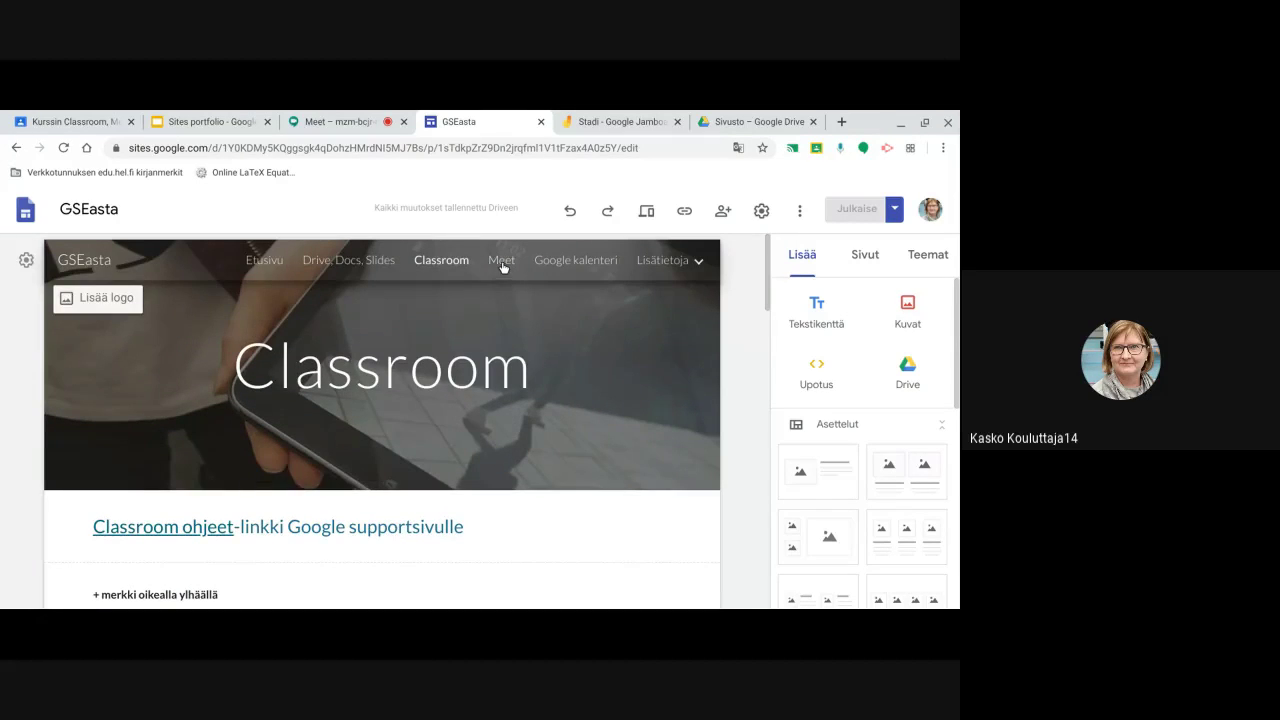
Open the GSEasta Meet page, 'Hangouts Chat jaMeet', and browse its Hangouts Chat and Meet sections
{"action": "left_click", "coordinate": [502, 263]}
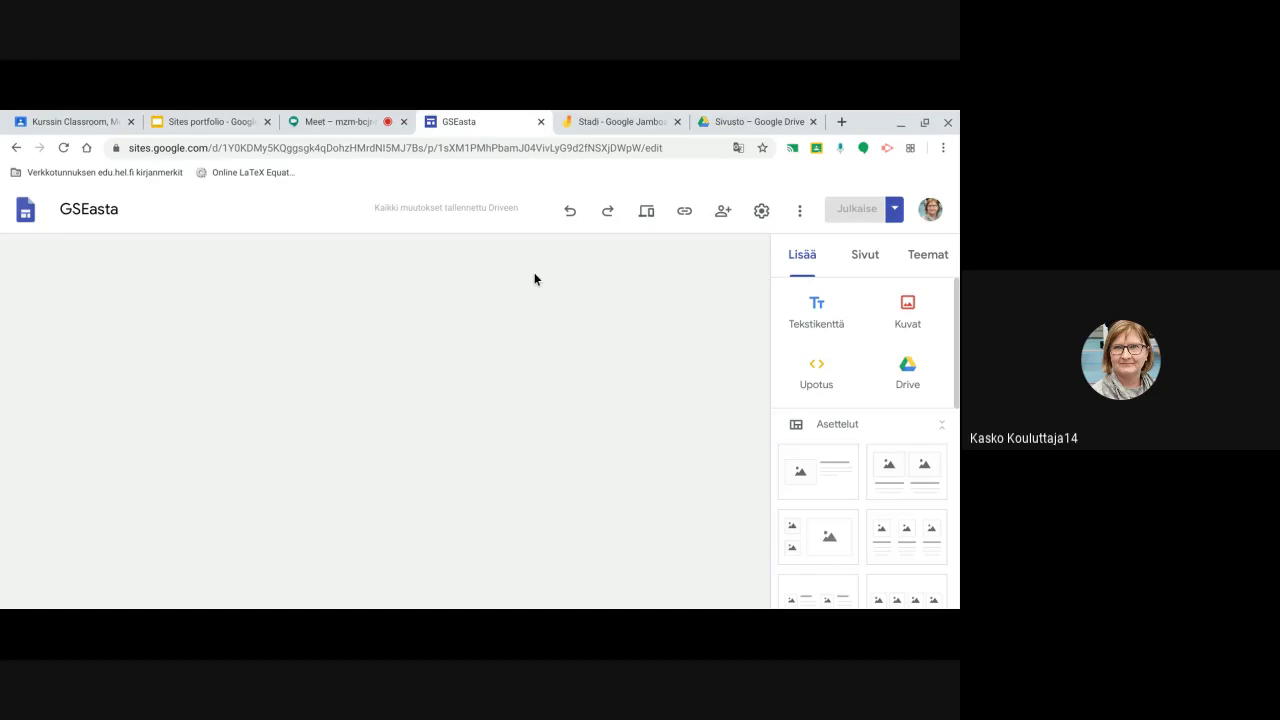
{"action": "scroll", "coordinate": [461, 445], "scroll_direction": "down", "scroll_amount": 5}
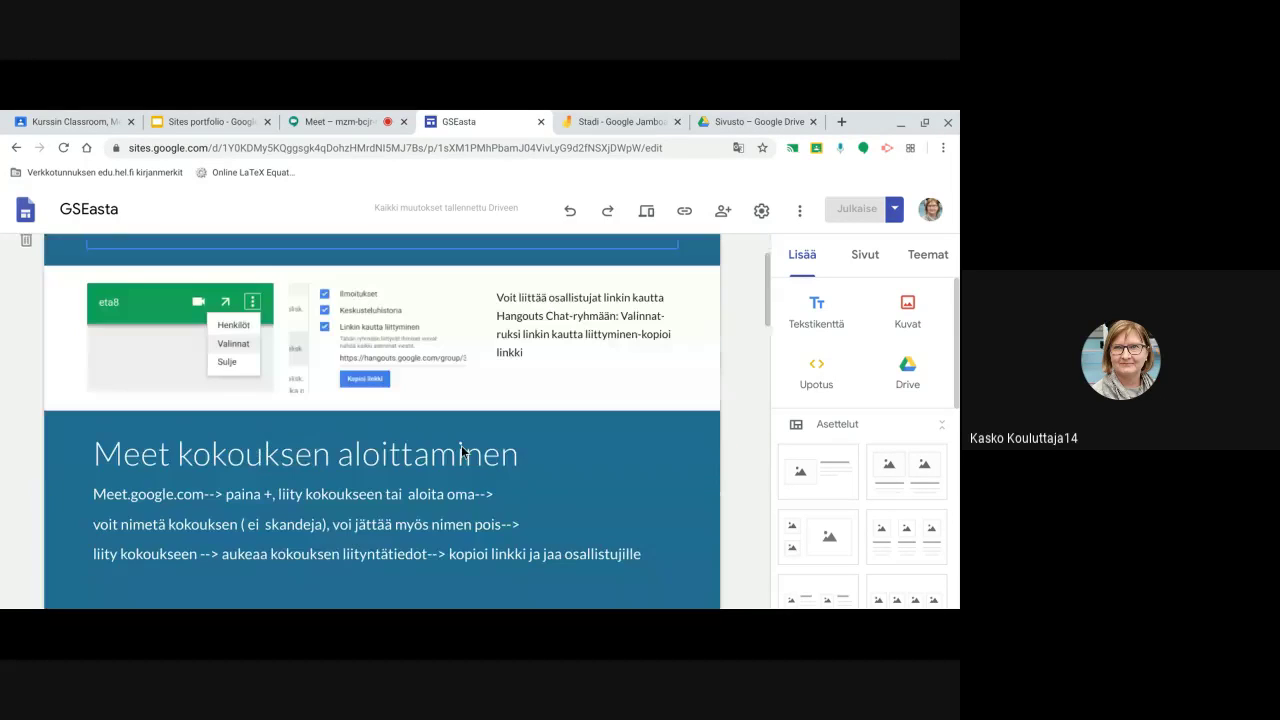
{"action": "scroll", "coordinate": [461, 447], "scroll_direction": "down", "scroll_amount": 3}
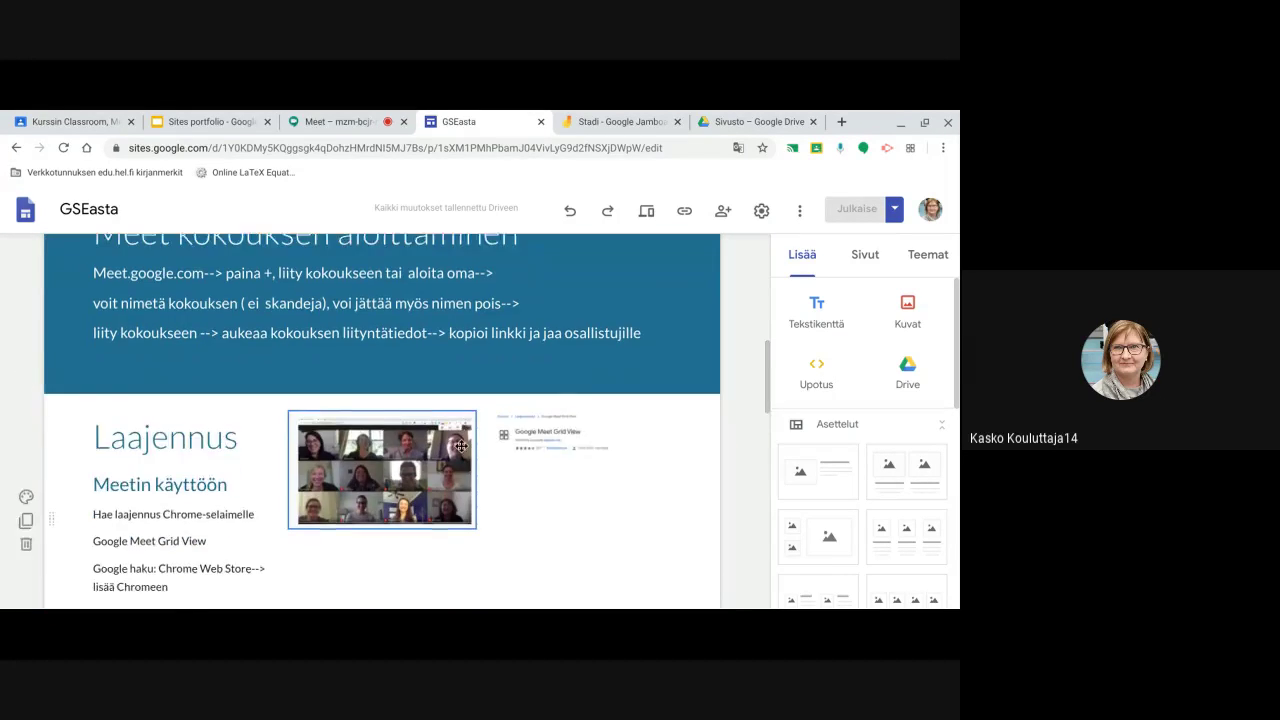
{"action": "scroll", "coordinate": [461, 446], "scroll_direction": "down", "scroll_amount": 5}
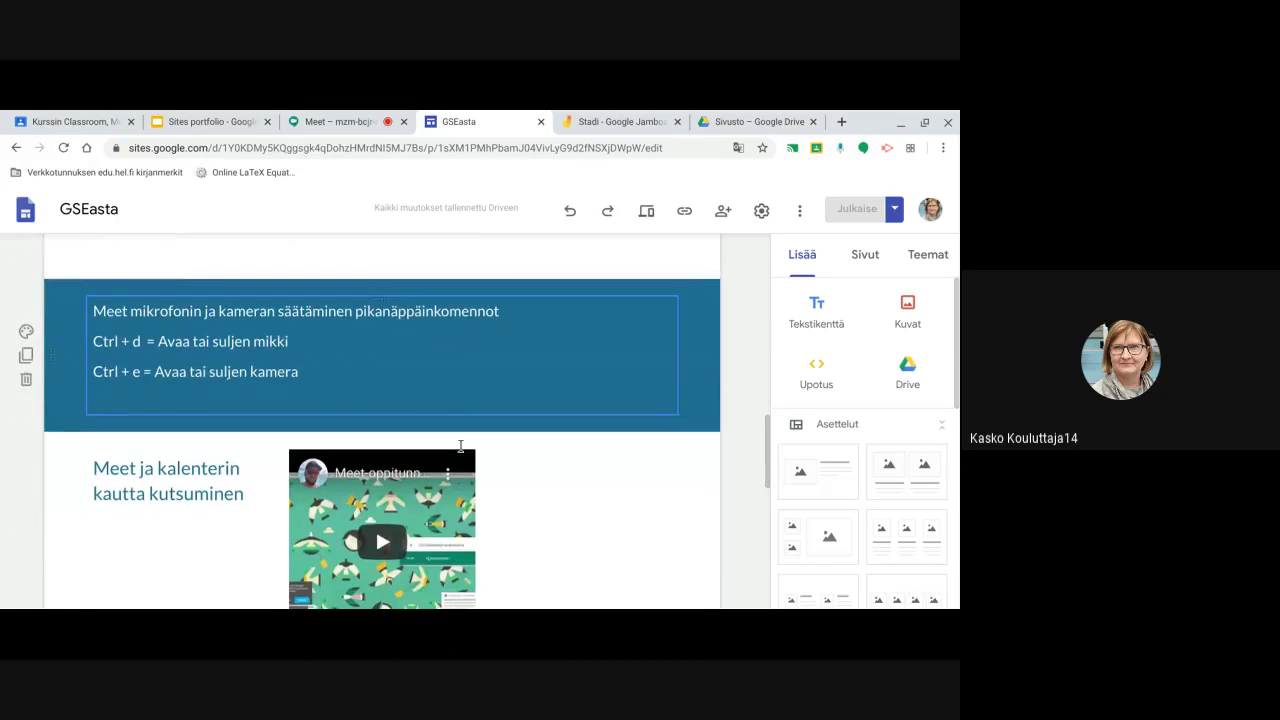
{"action": "scroll", "coordinate": [461, 445], "scroll_direction": "down", "scroll_amount": 5}
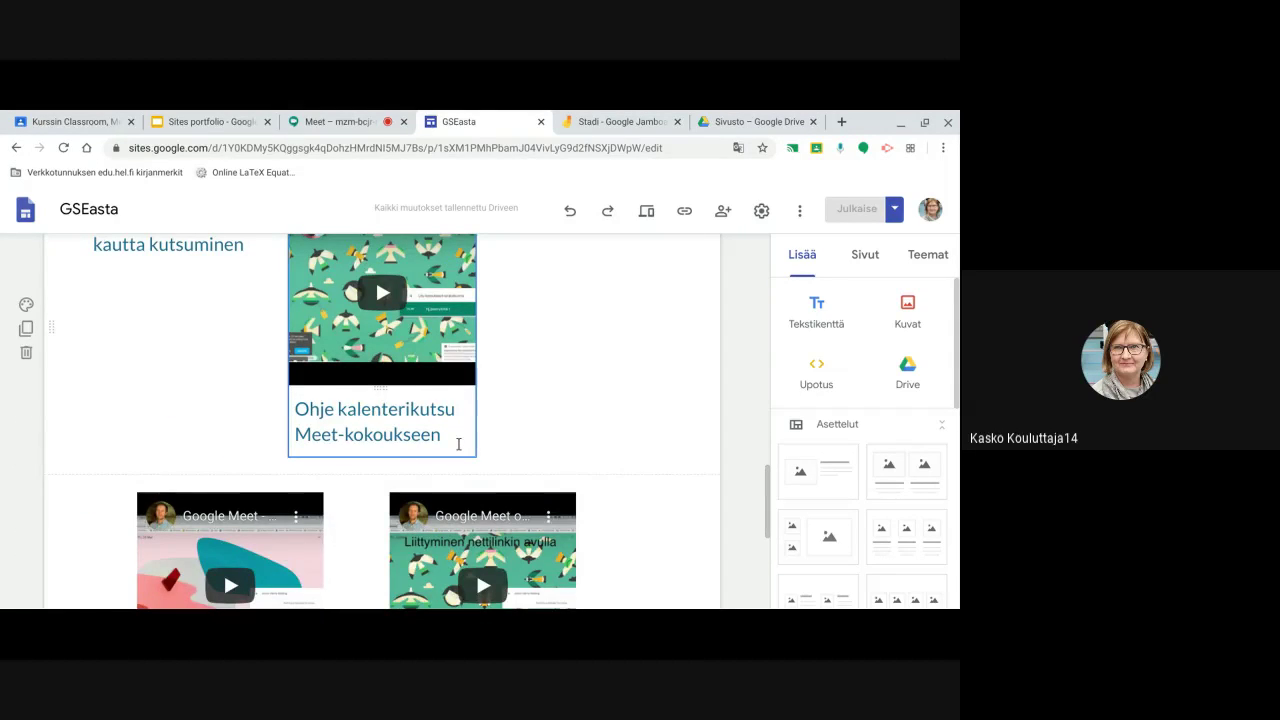
{"action": "scroll", "coordinate": [458, 444], "scroll_direction": "up", "scroll_amount": 10}
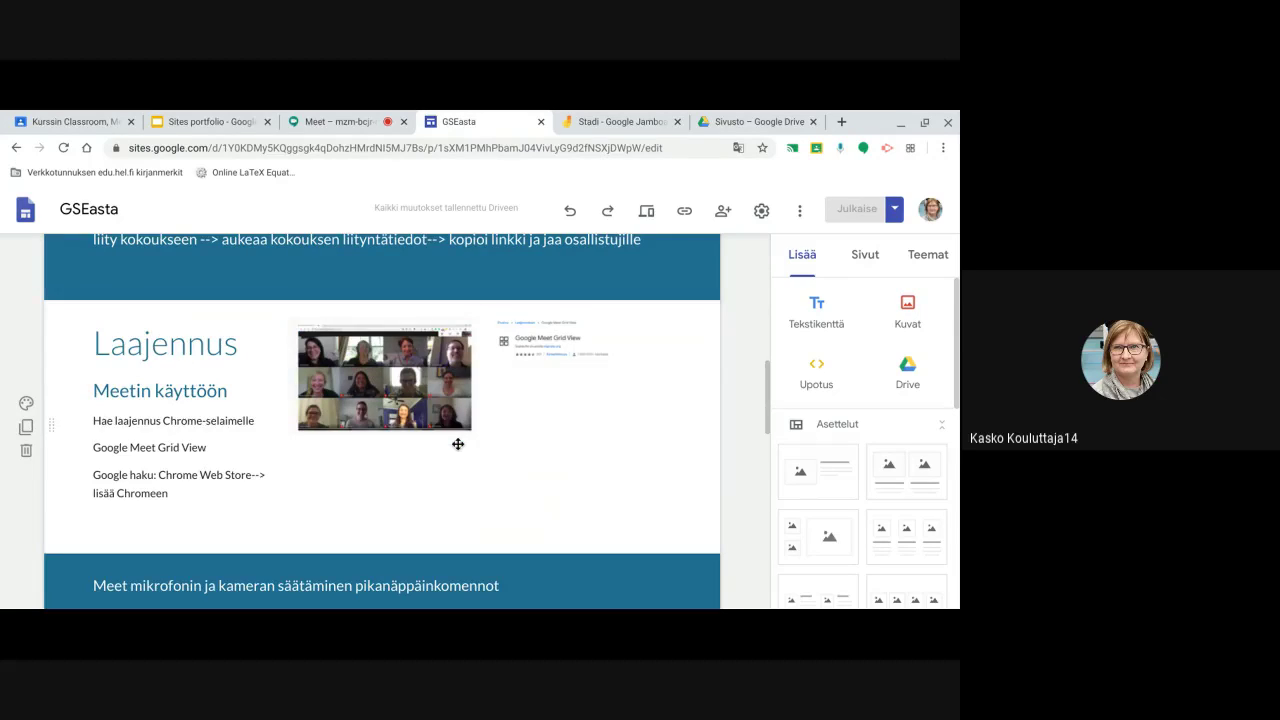
{"action": "scroll", "coordinate": [458, 444], "scroll_direction": "up", "scroll_amount": 6}
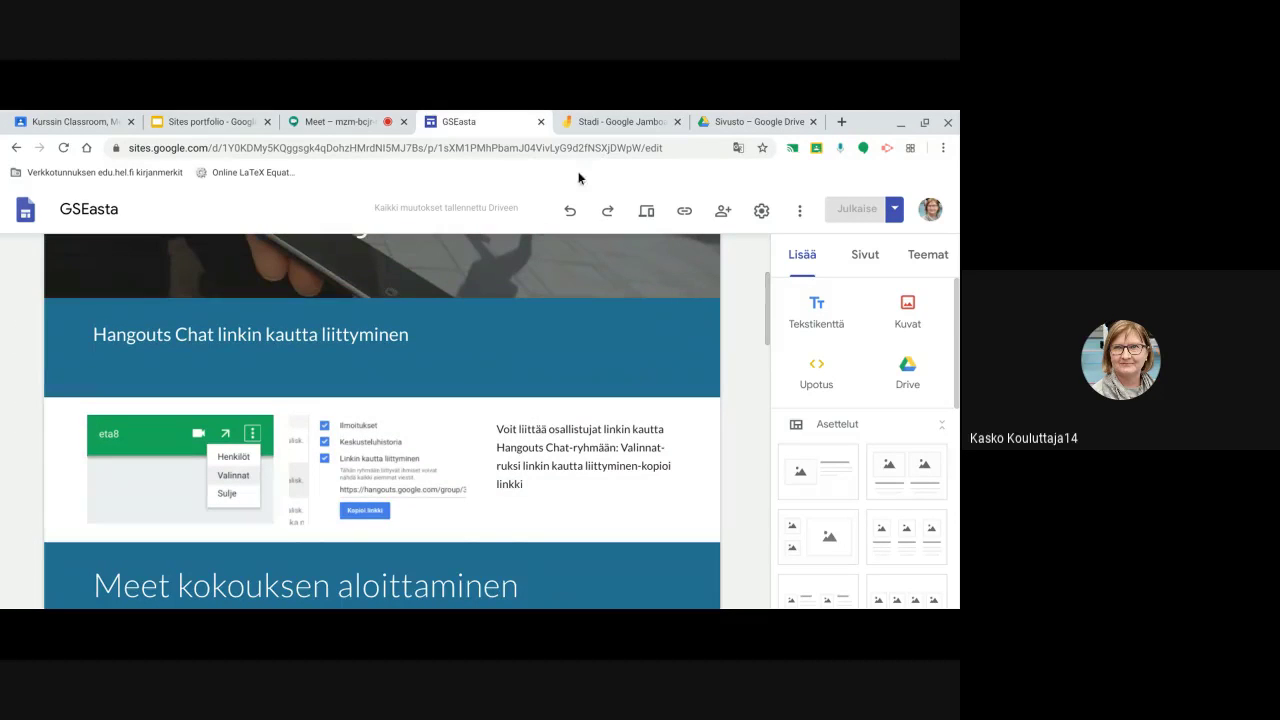
{"action": "scroll", "coordinate": [580, 316], "scroll_direction": "up", "scroll_amount": 3}
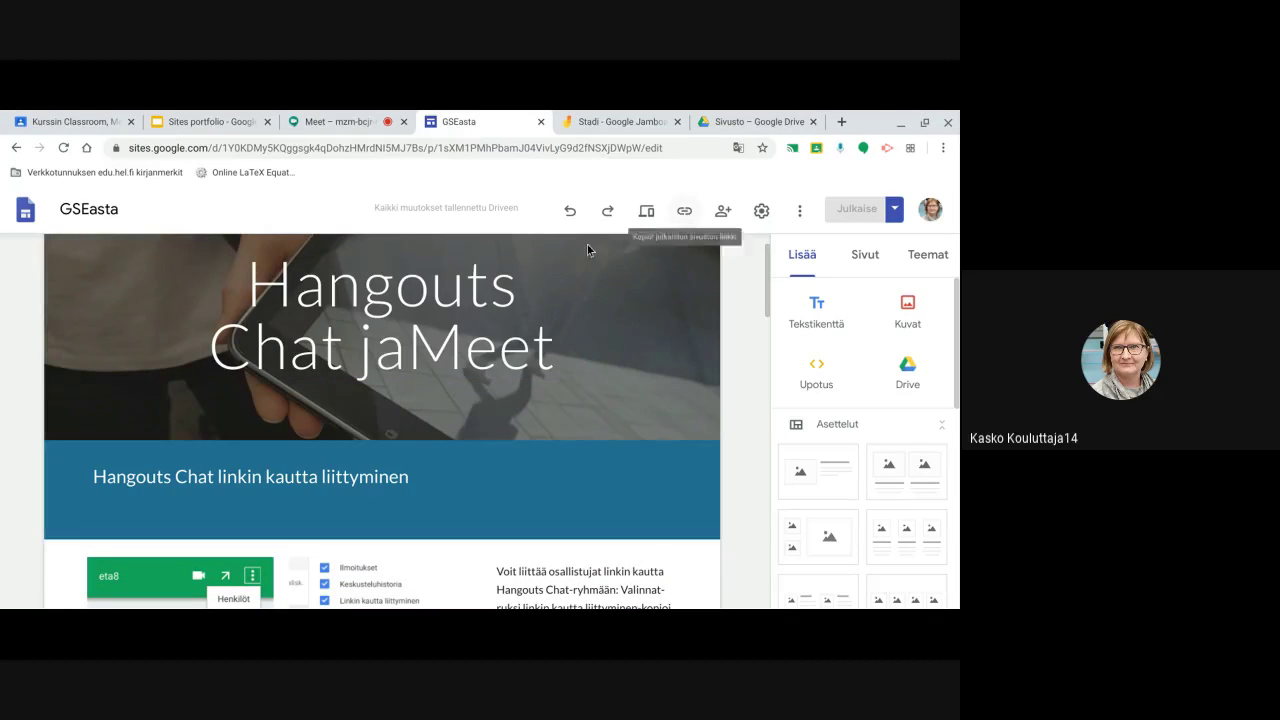
{"action": "scroll", "coordinate": [586, 282], "scroll_direction": "up", "scroll_amount": 1}
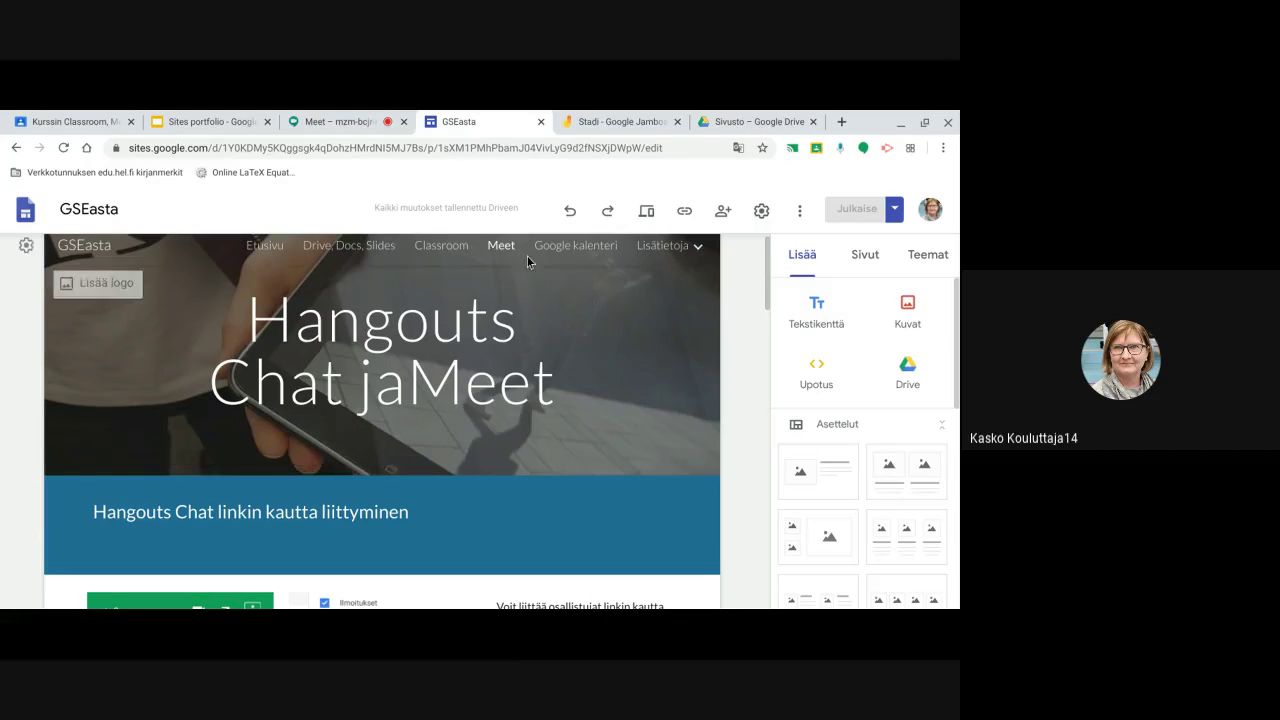
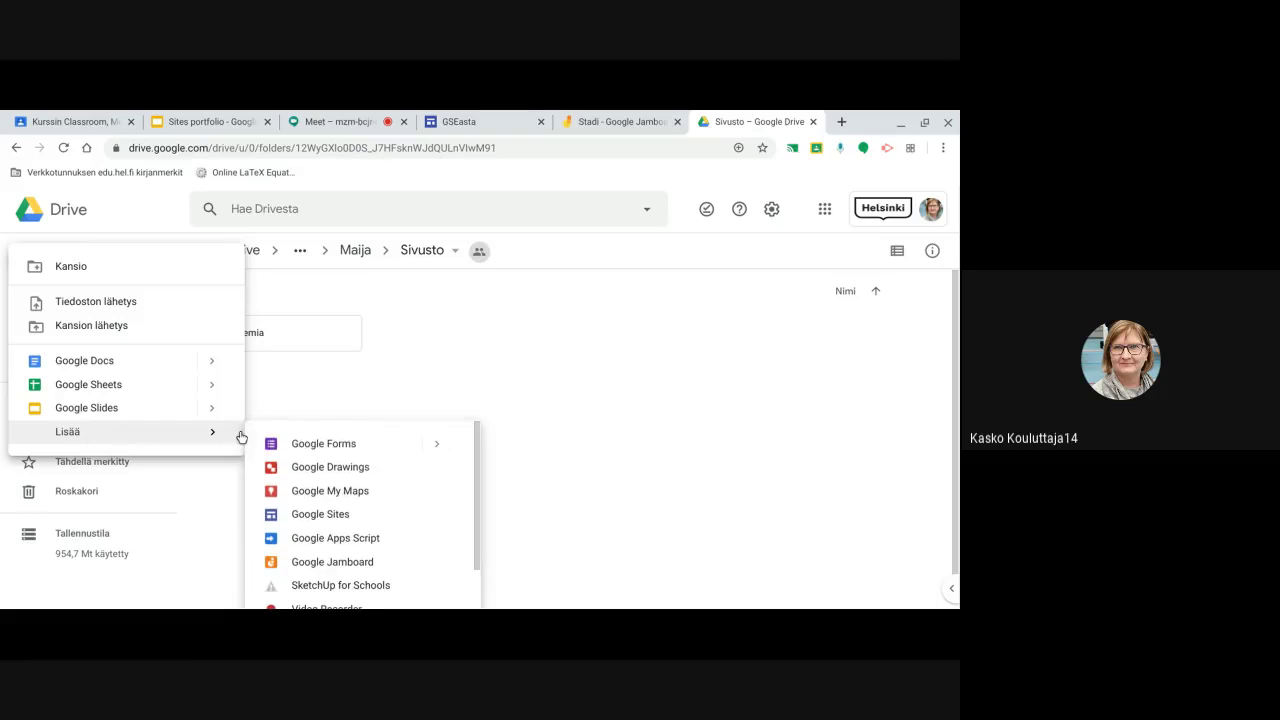
Open Google Sites from the Google apps list, then close it and return to Drive
{"action": "left_click", "coordinate": [575, 377]}
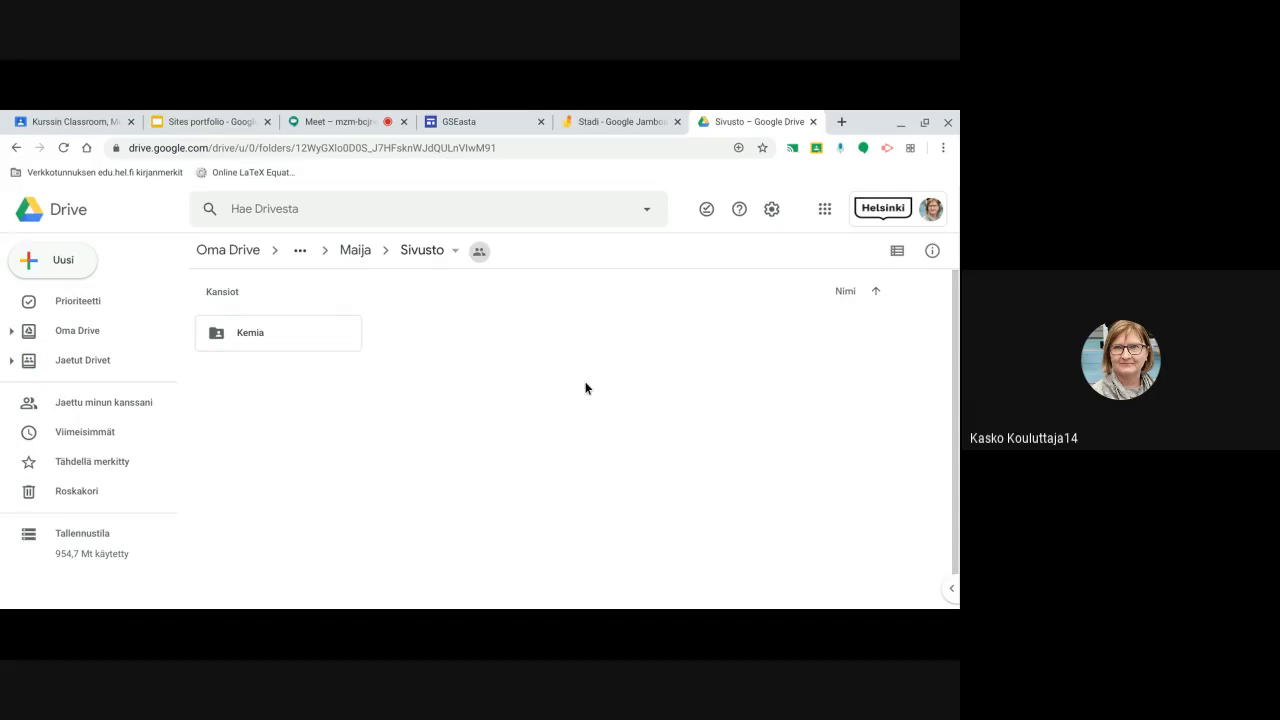
{"action": "left_click", "coordinate": [824, 210]}
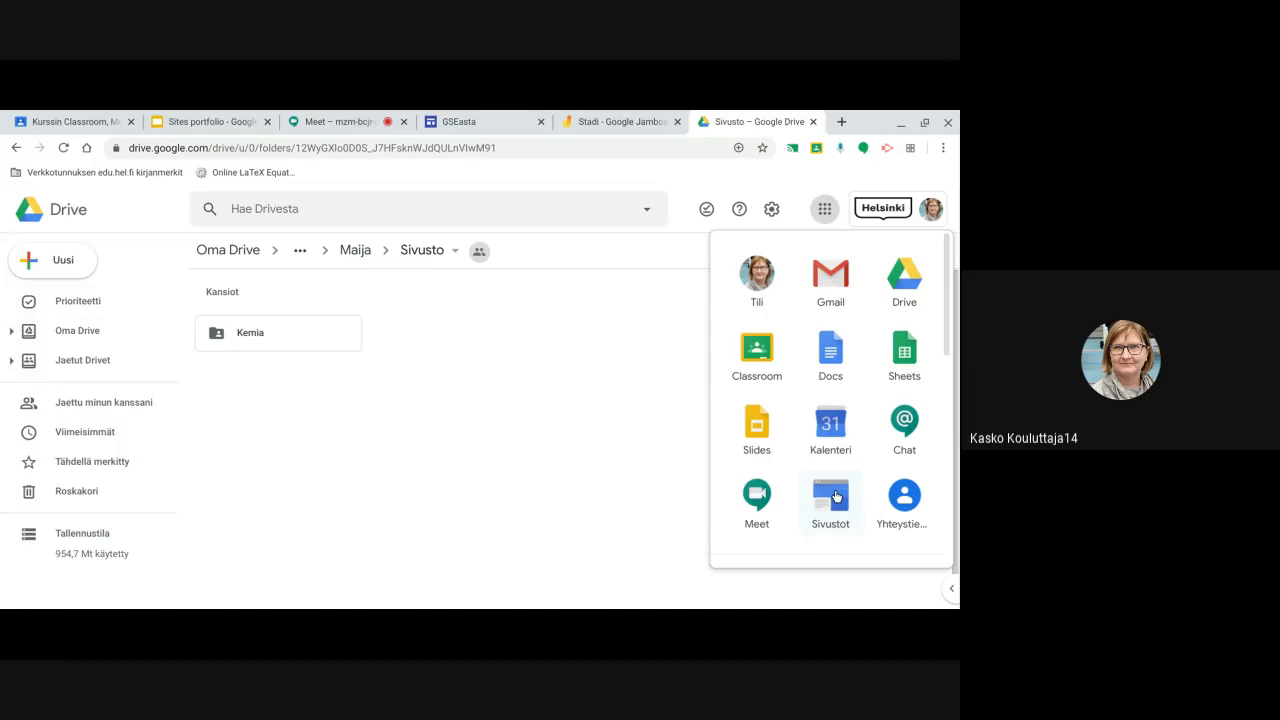
{"action": "left_click", "coordinate": [833, 496]}
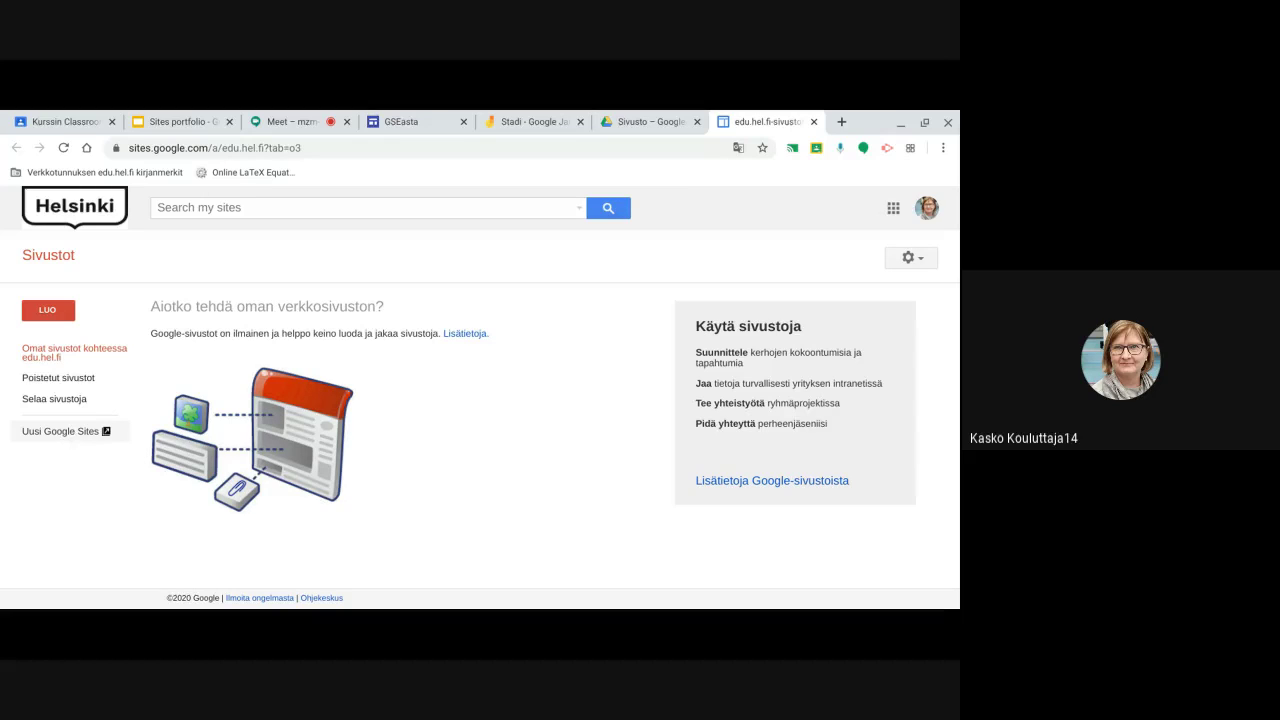
{"action": "left_click", "coordinate": [815, 122]}
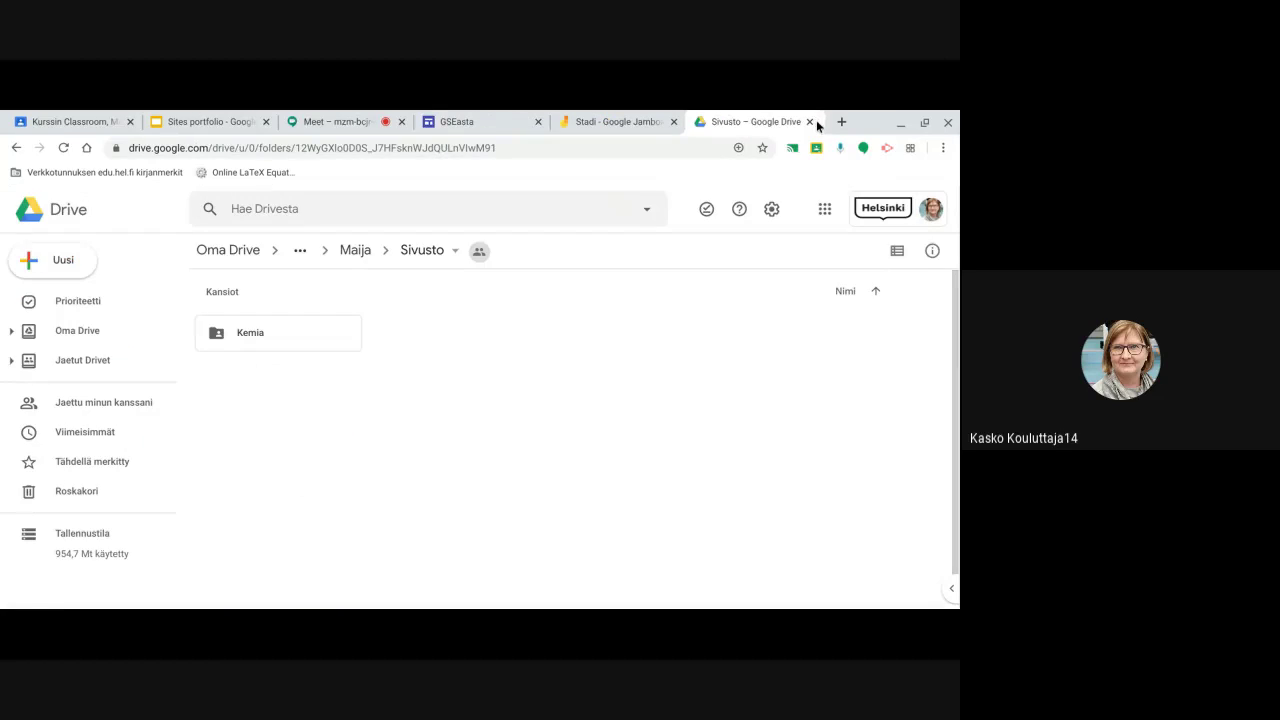
Create a new Google Sites site in the Sivusto folder, accepting the shared-folder permissions
{"action": "left_click", "coordinate": [60, 259]}
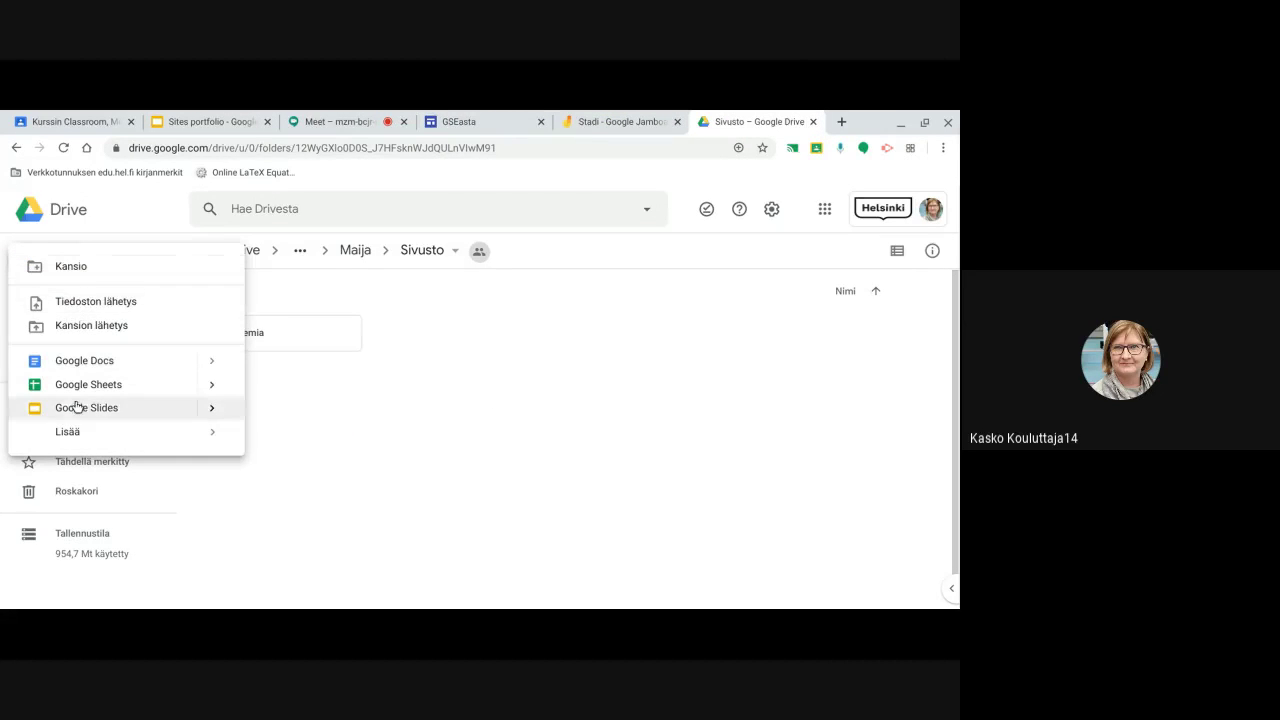
{"action": "mouse_move", "coordinate": [110, 432]}
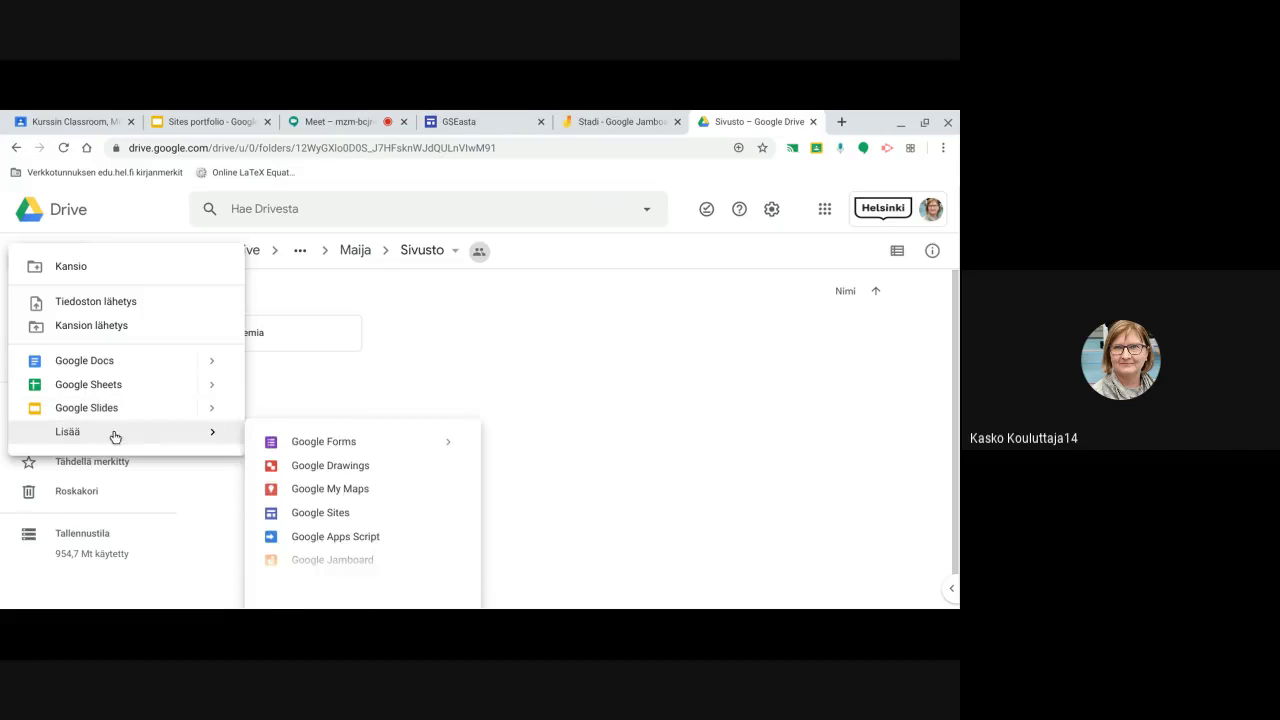
{"action": "left_click", "coordinate": [330, 516]}
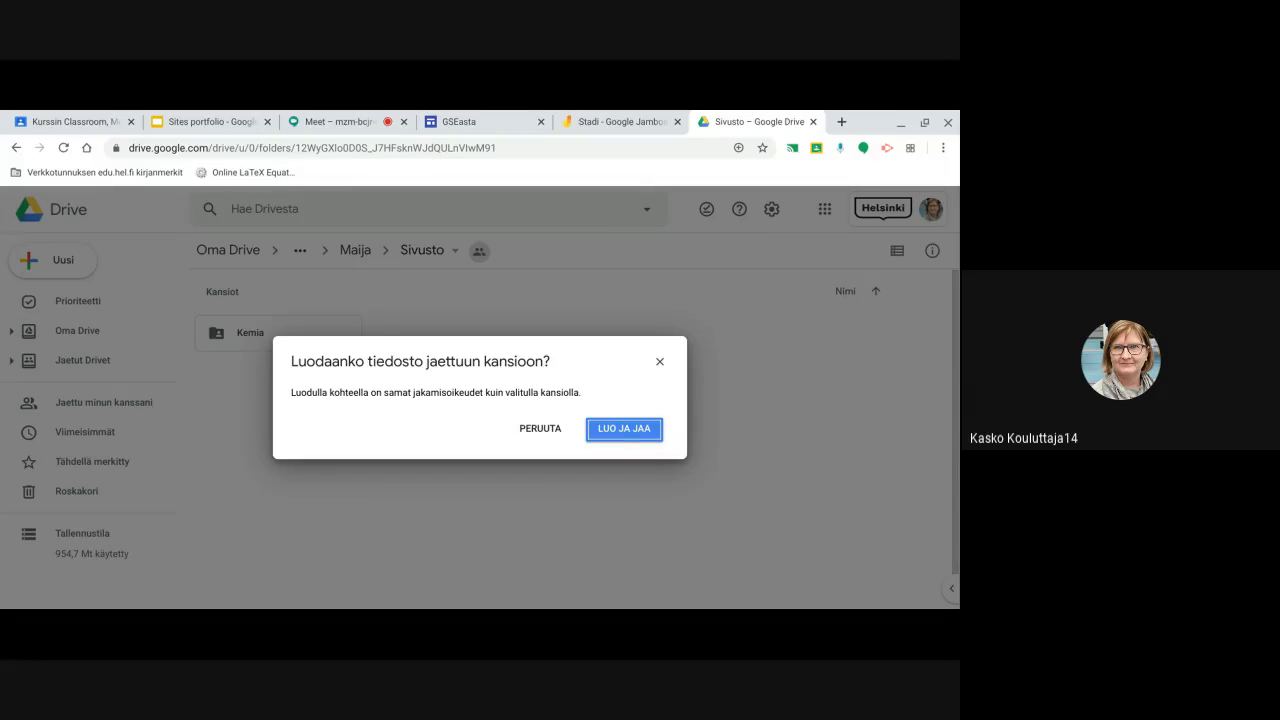
{"action": "left_click", "coordinate": [620, 429]}
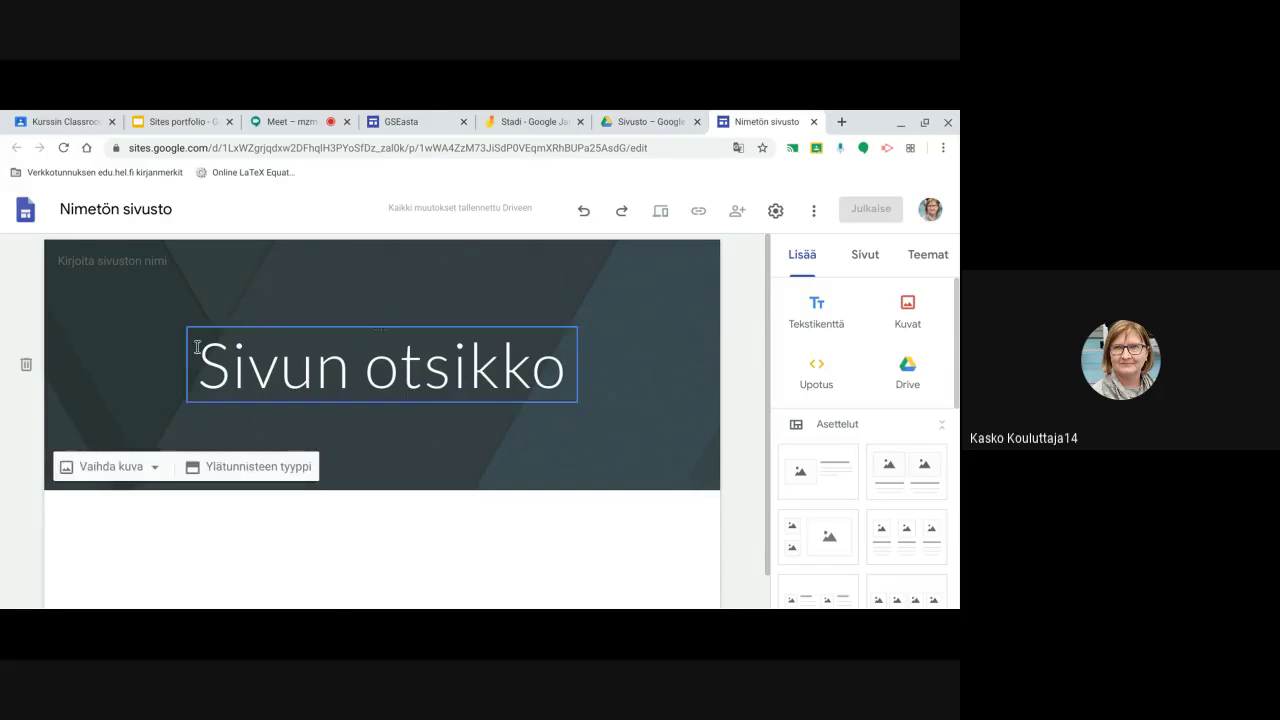
Name the site 'Materiaalit' and replace 'Sivun otsikko' with the owner's name plus 'materiaalit'
{"action": "left_click", "coordinate": [106, 207]}
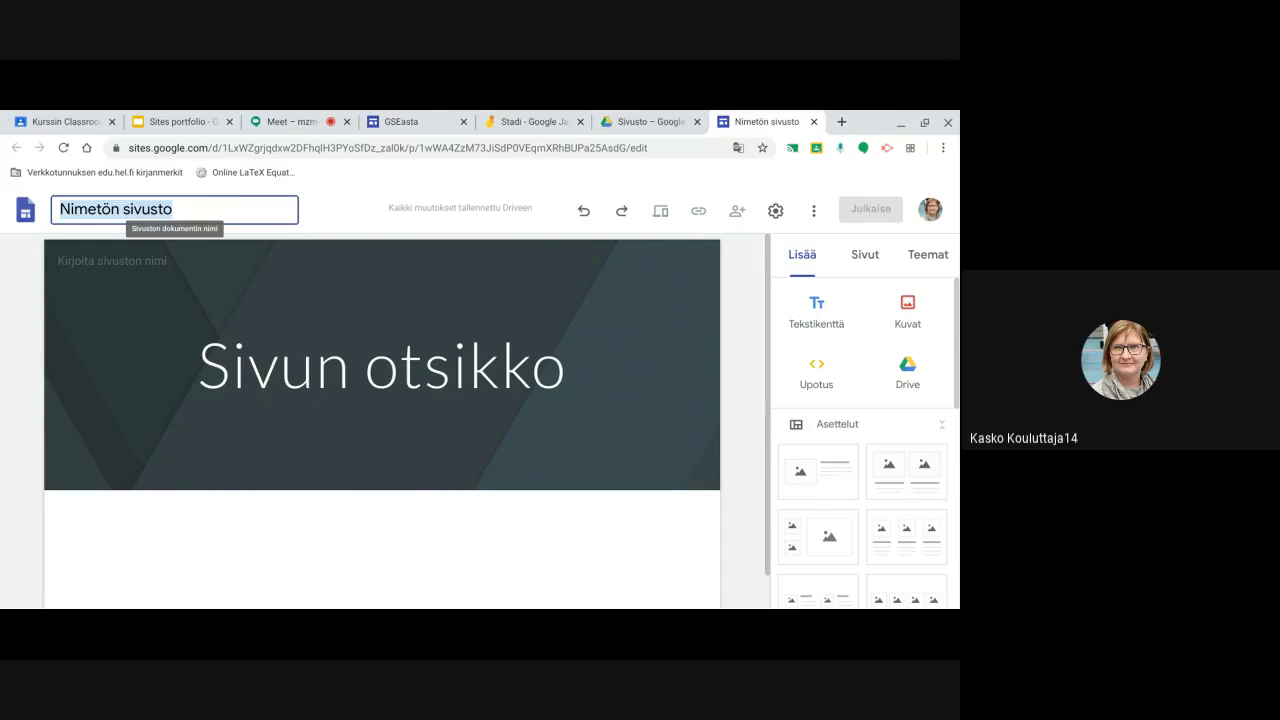
{"action": "type", "text": "Materiaali"}
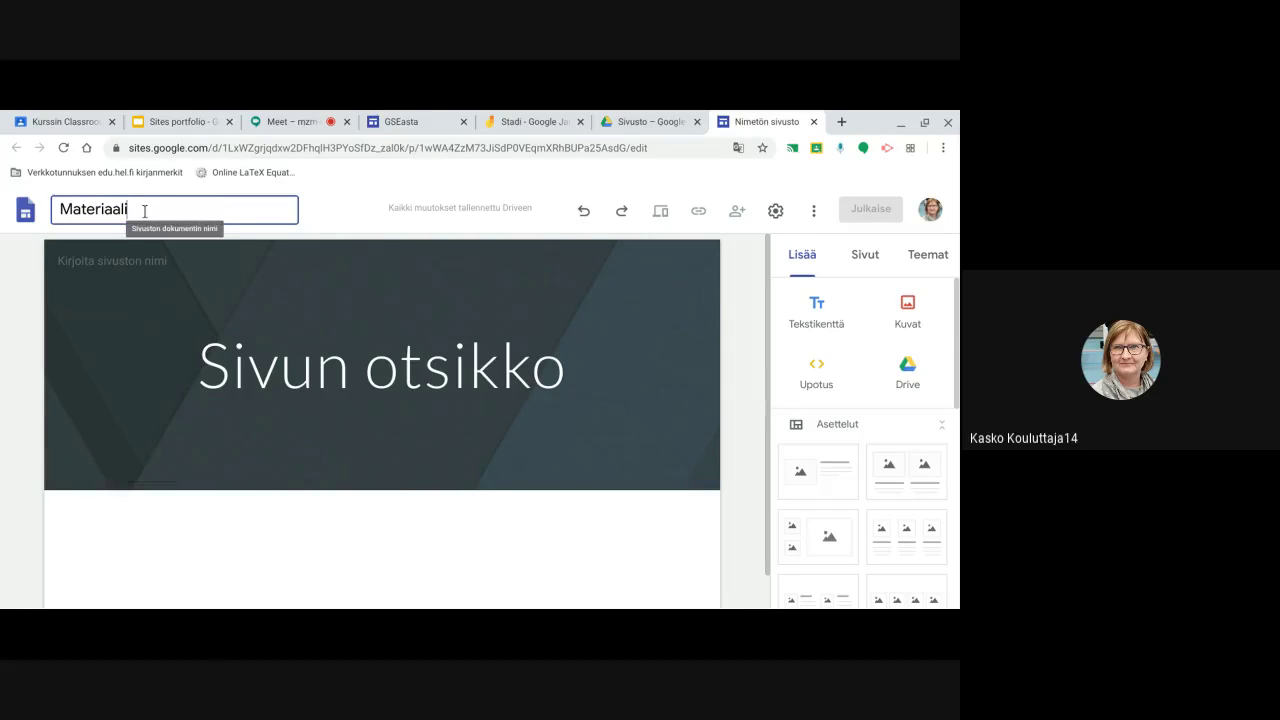
{"action": "type", "text": "t"}
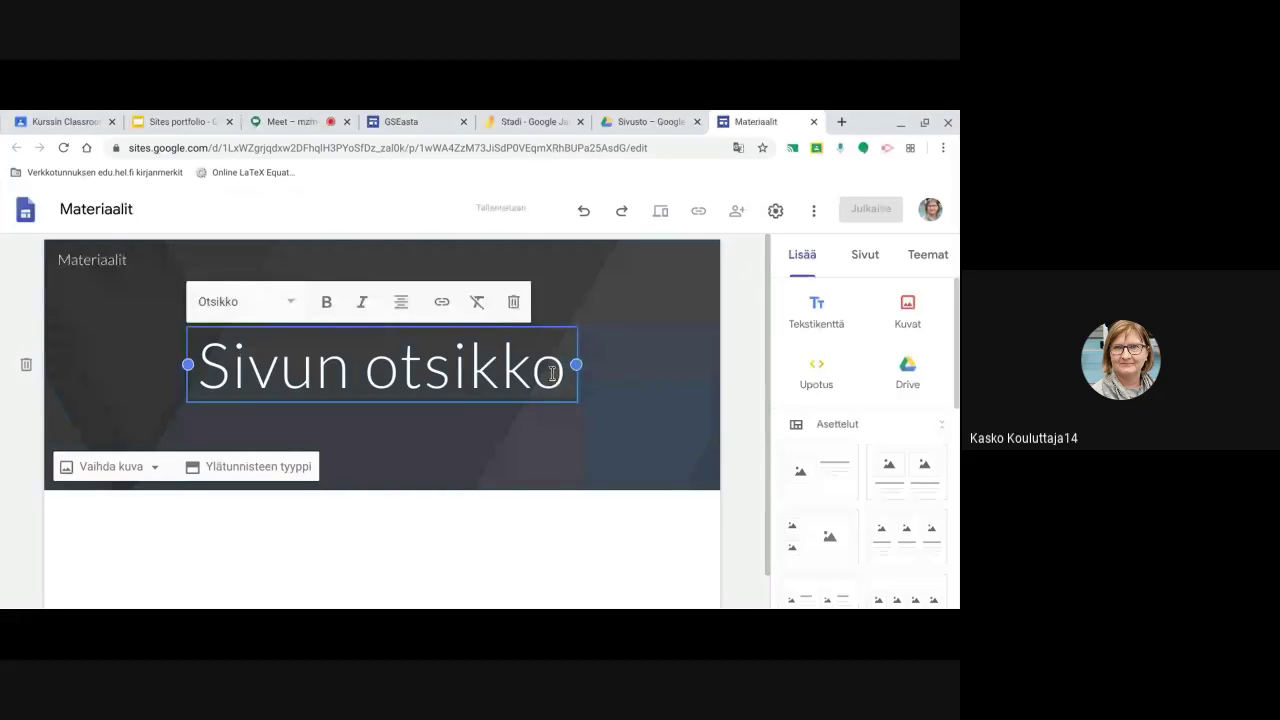
{"action": "left_click_drag", "start_coordinate": [566, 343], "coordinate": [196, 343]}
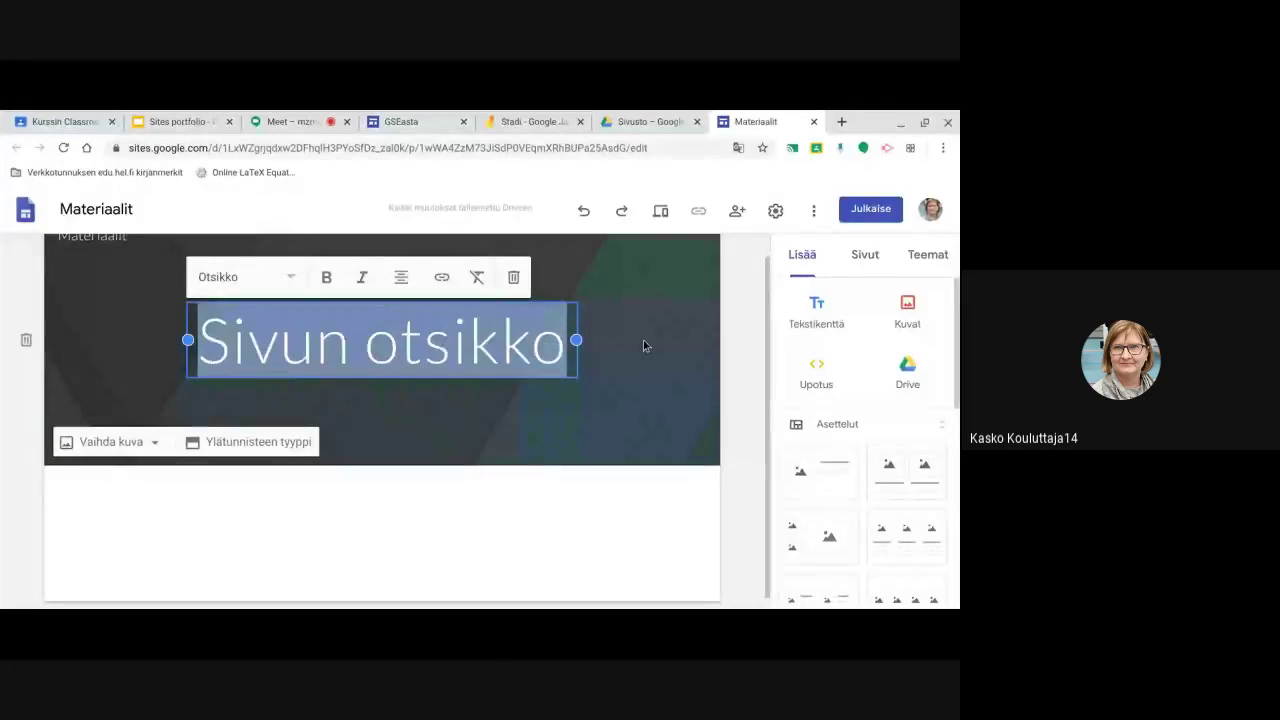
{"action": "type", "text": "A"}
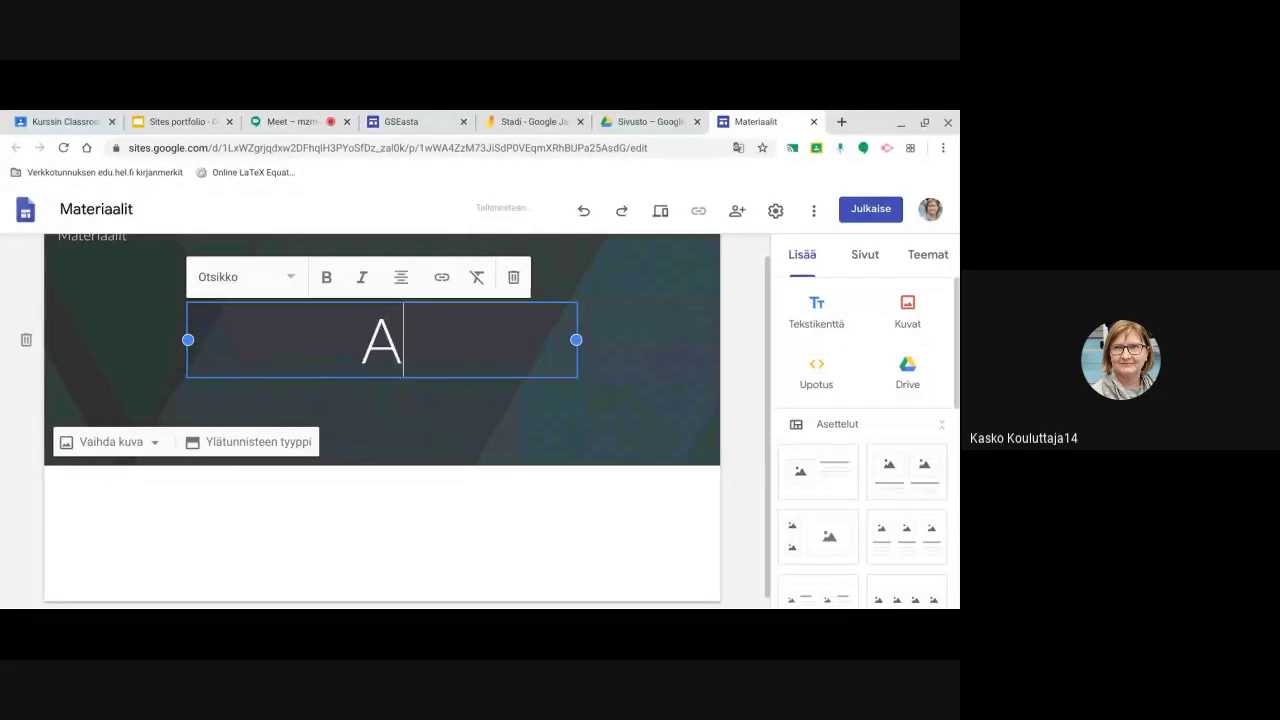
{"action": "type", "text": "sta"}
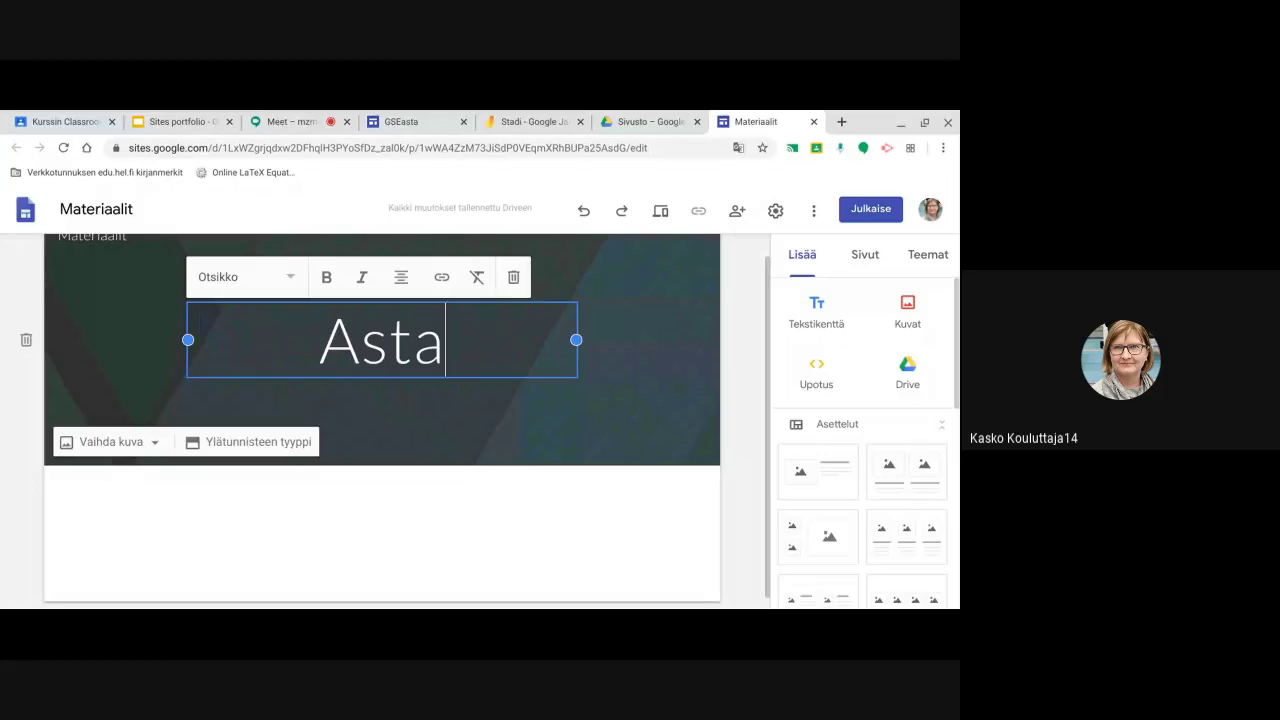
{"action": "type", "text": "n materiaalit"}
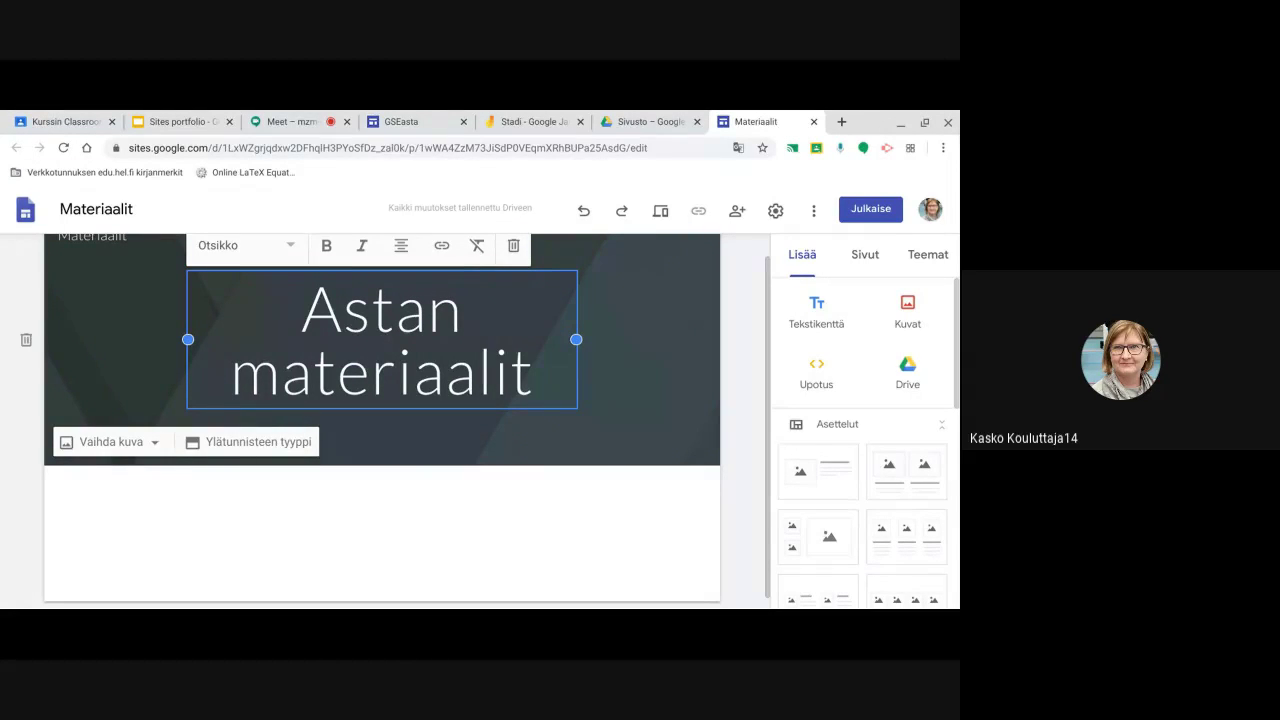
{"action": "left_click", "coordinate": [652, 329]}
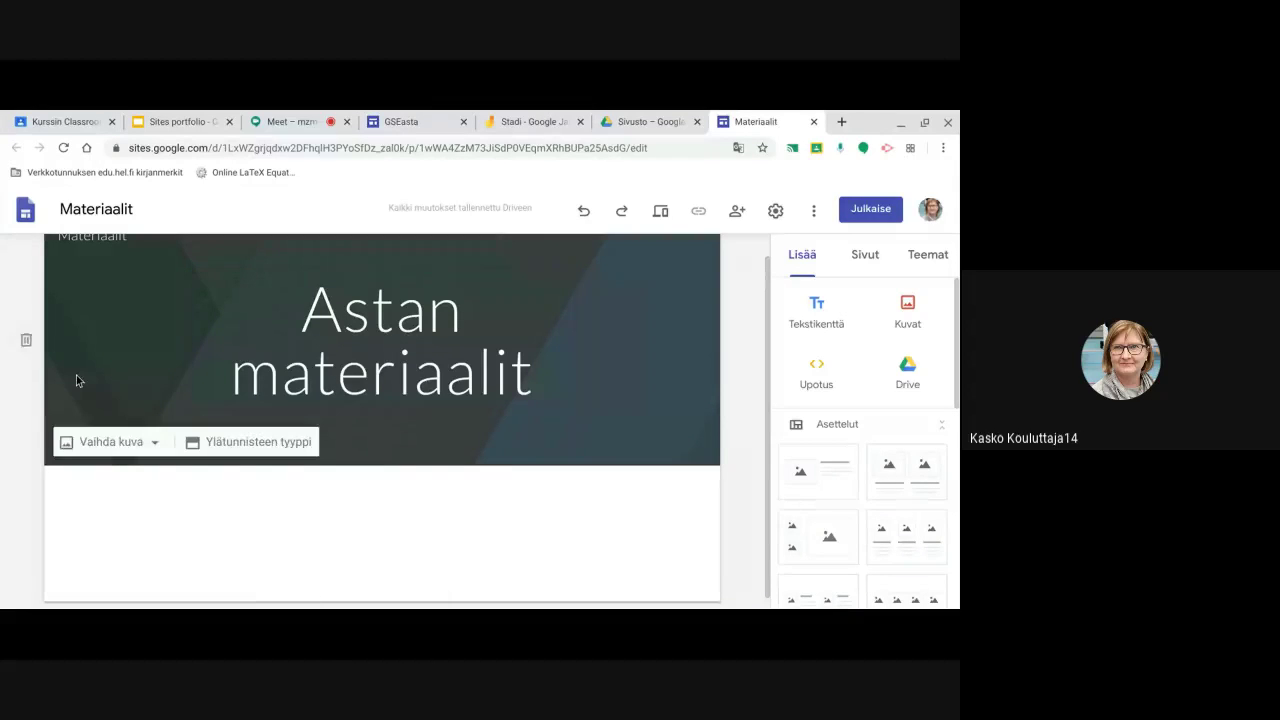
{"action": "scroll", "coordinate": [100, 350], "scroll_direction": "up", "scroll_amount": 1}
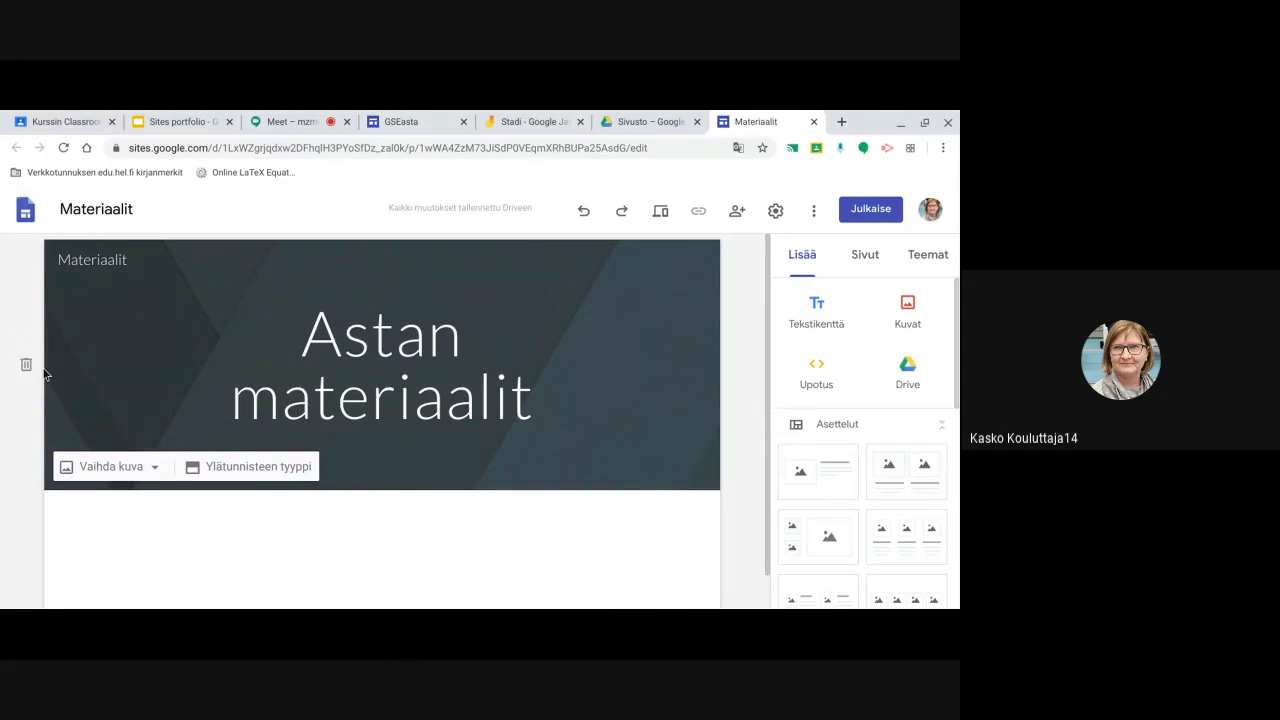
Set the header background to the blue notebook-and-pen photo from the Galleria
{"action": "left_click", "coordinate": [108, 470]}
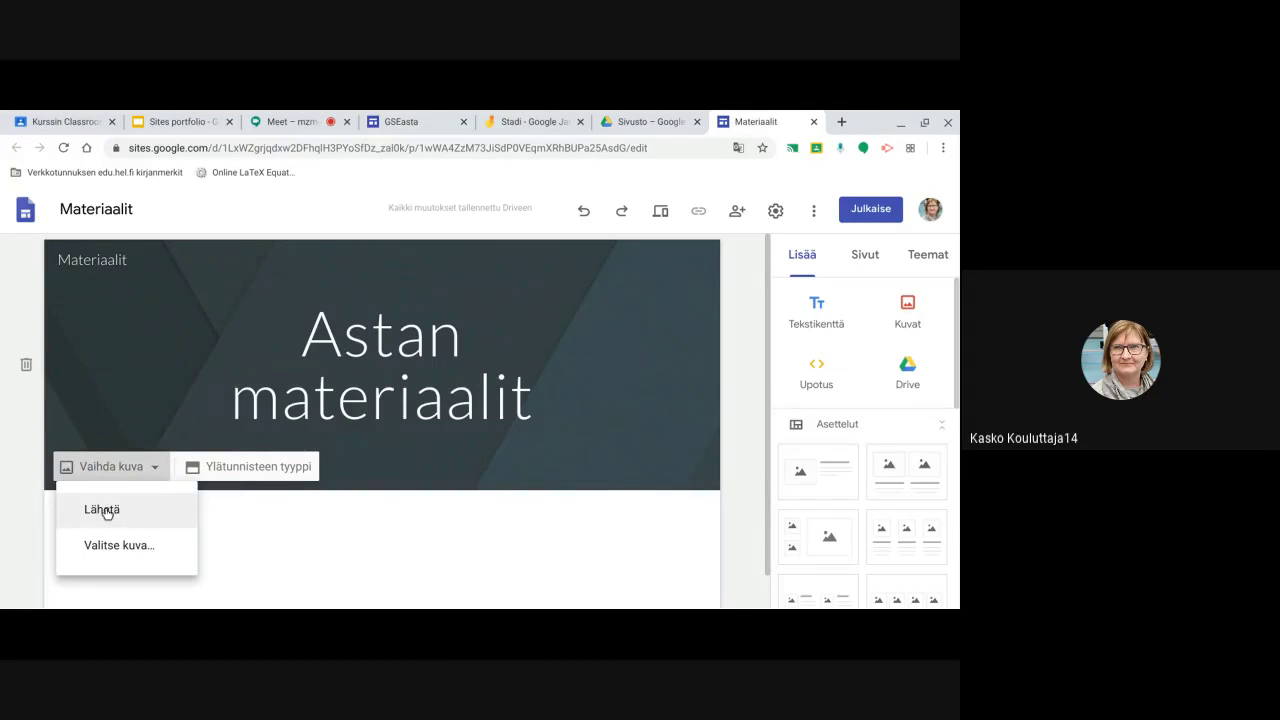
{"action": "left_click", "coordinate": [104, 545]}
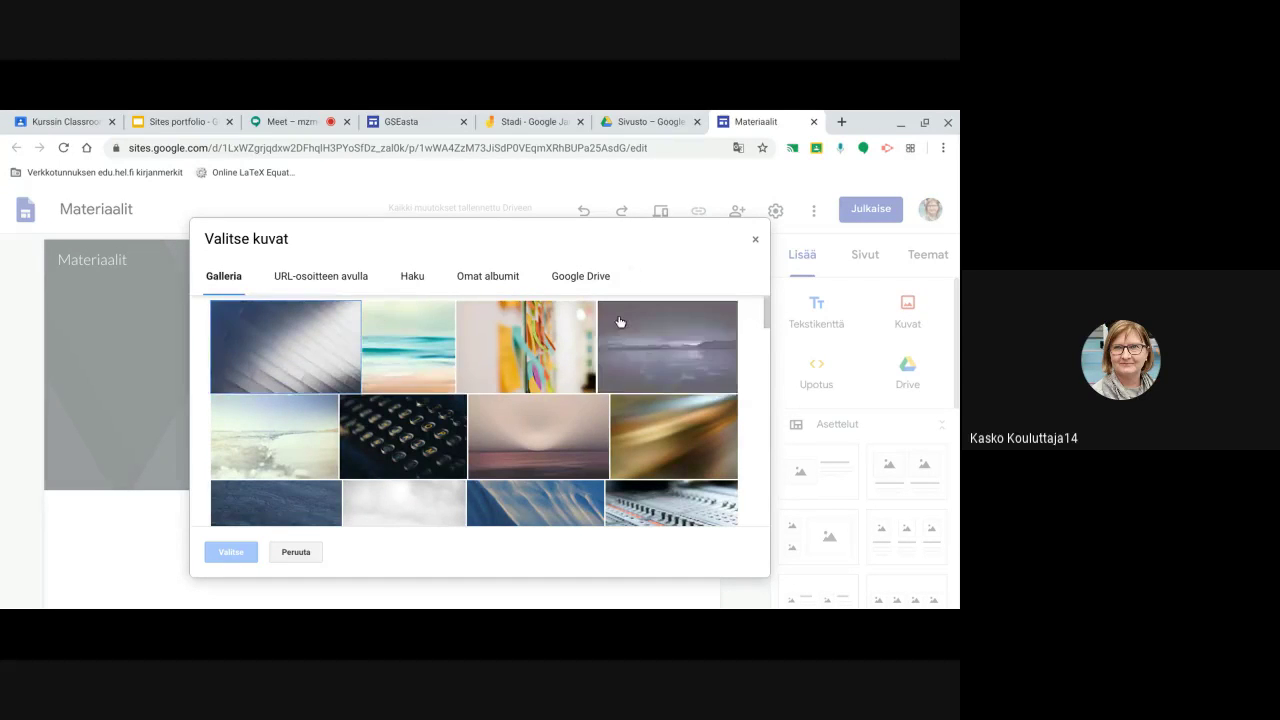
{"action": "scroll", "coordinate": [530, 404], "scroll_direction": "down", "scroll_amount": 5}
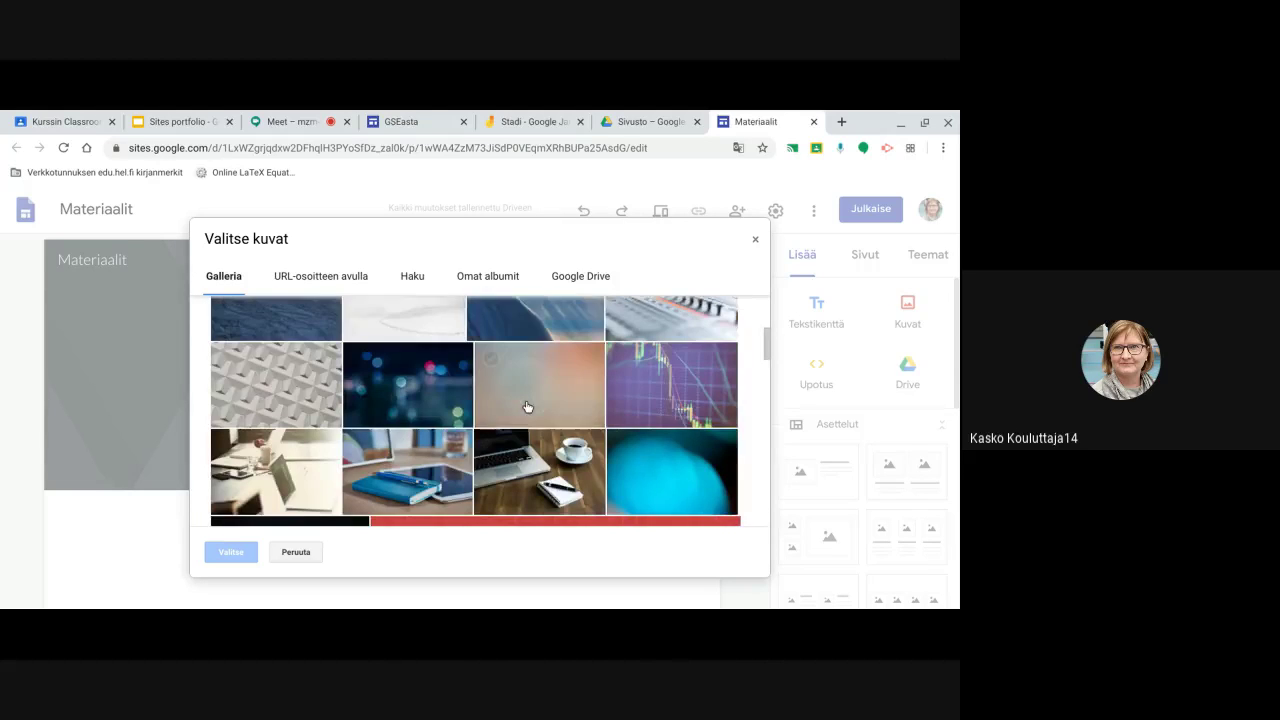
{"action": "left_click", "coordinate": [467, 417]}
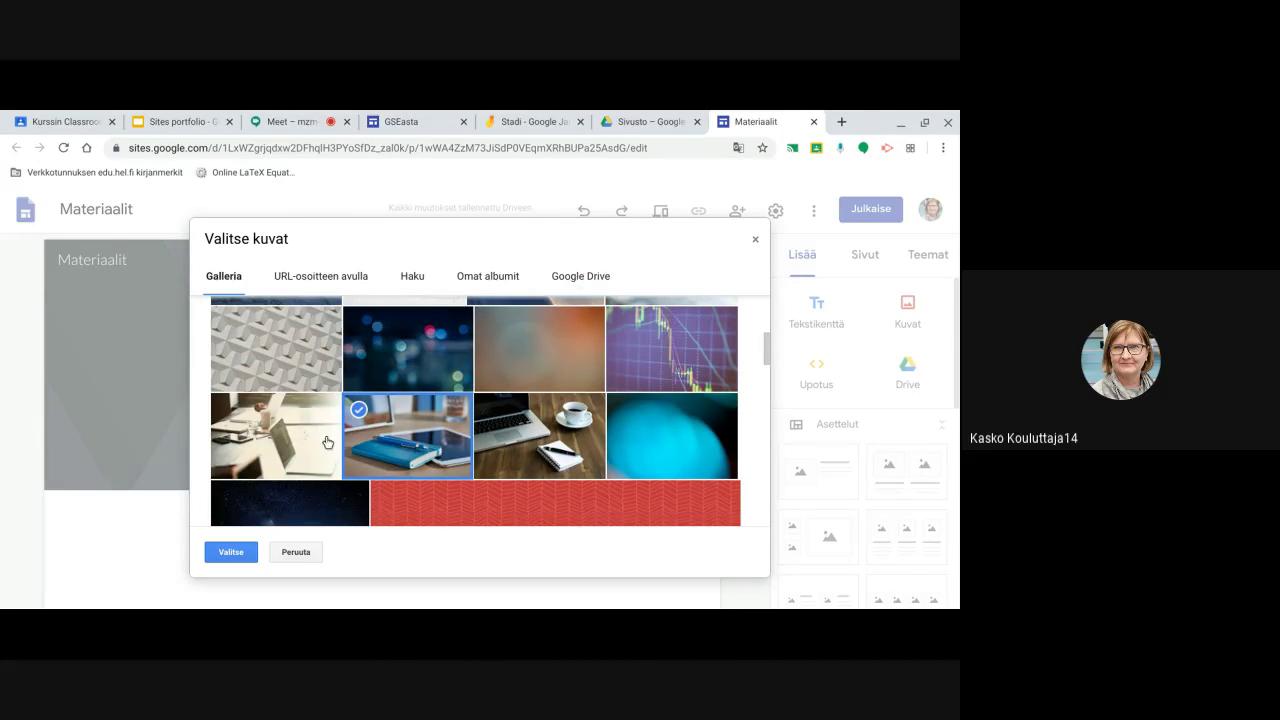
{"action": "left_click", "coordinate": [233, 553]}
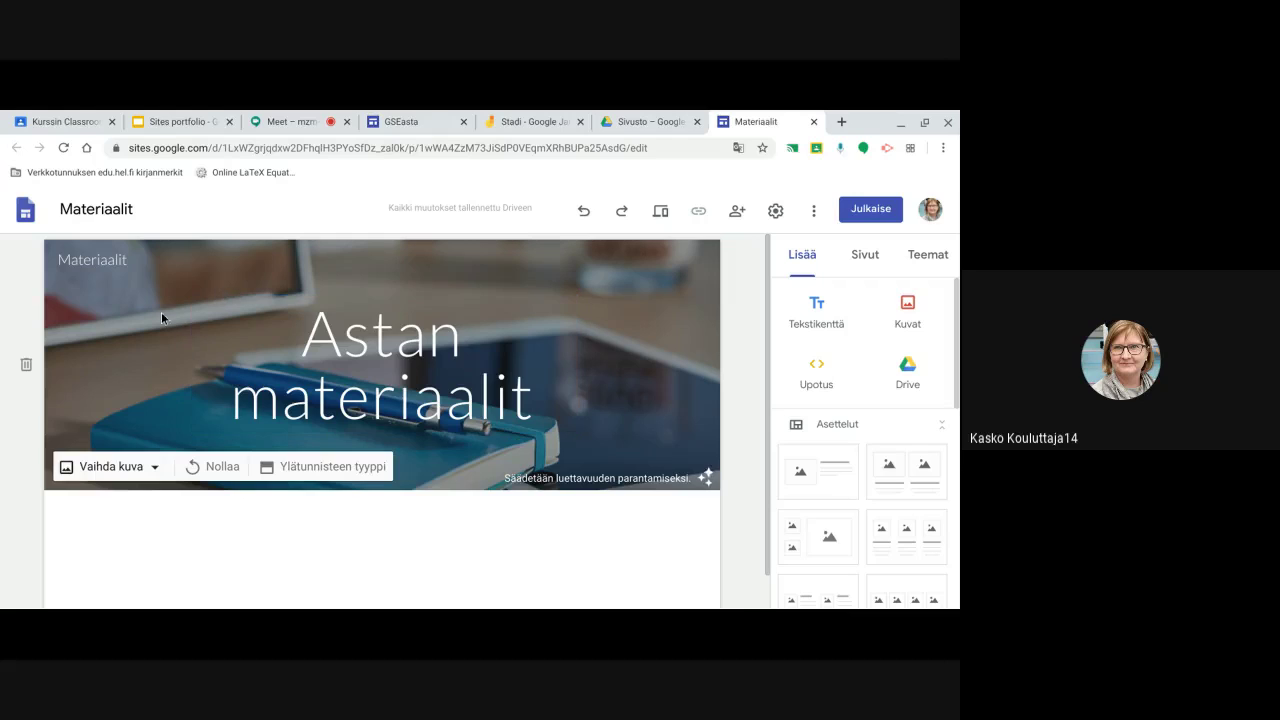
{"action": "scroll", "coordinate": [143, 400], "scroll_direction": "down", "scroll_amount": 1}
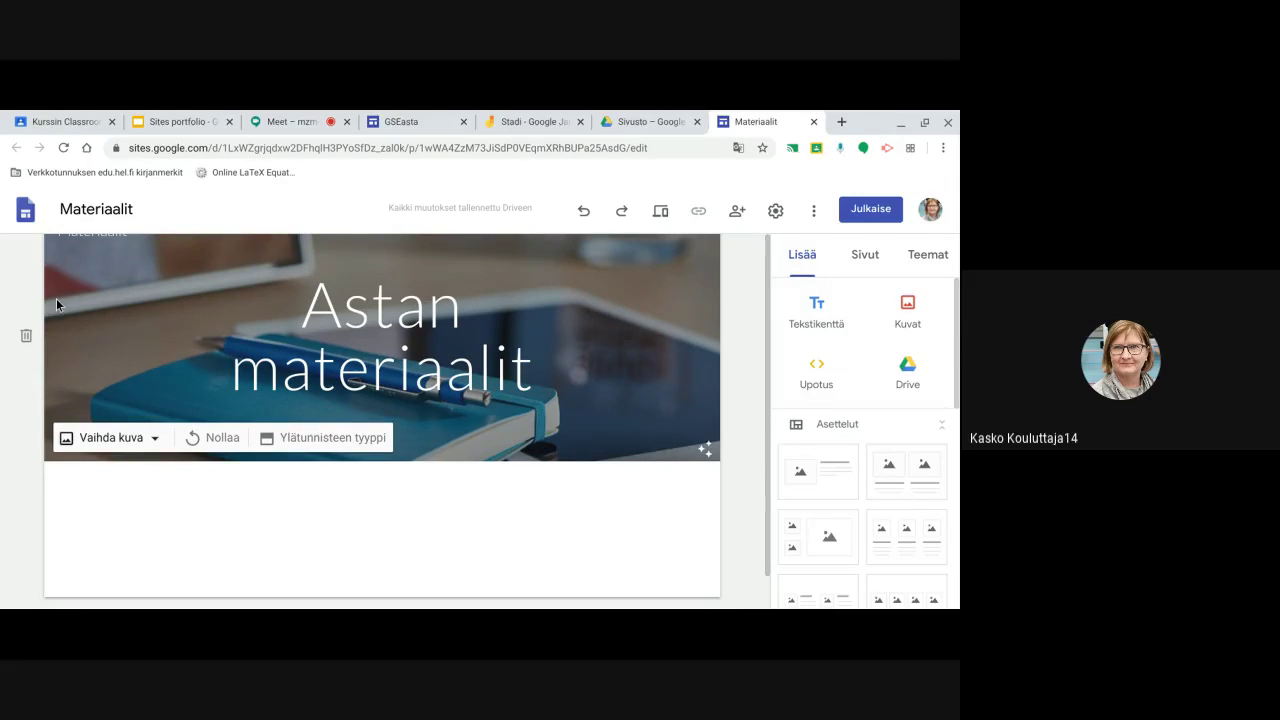
{"action": "scroll", "coordinate": [56, 298], "scroll_direction": "down", "scroll_amount": 1}
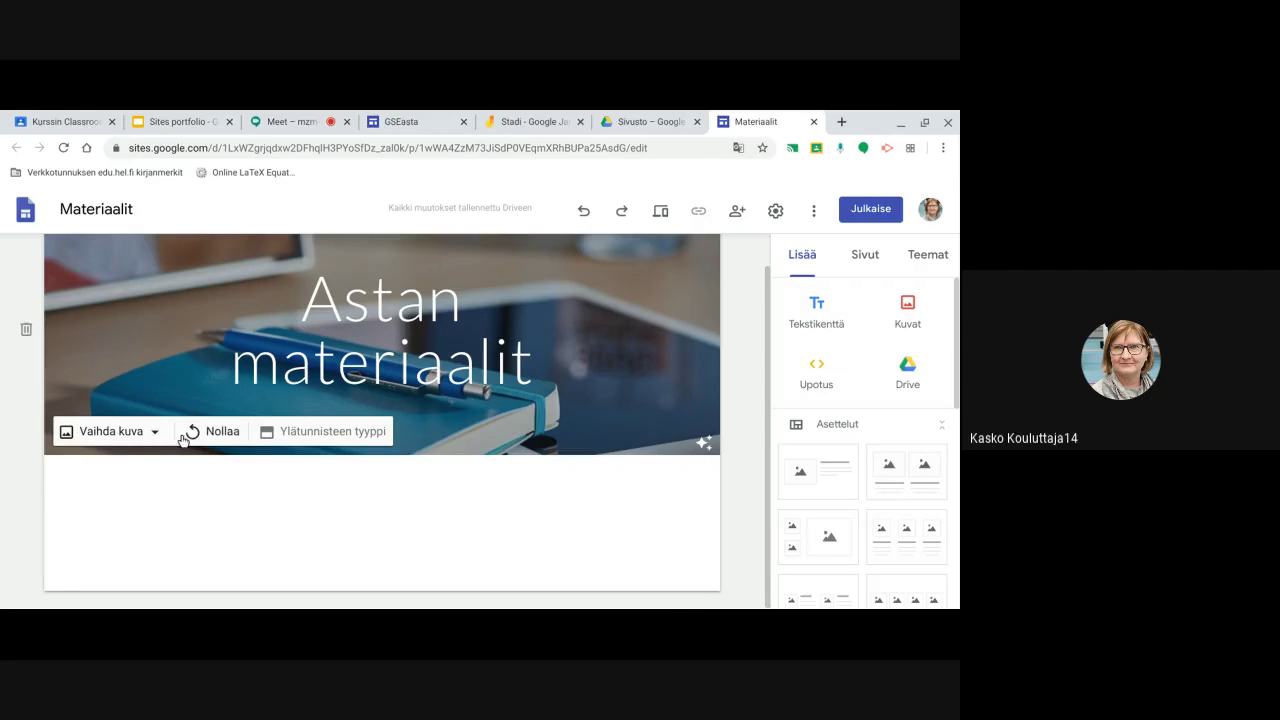
{"action": "left_click", "coordinate": [341, 433]}
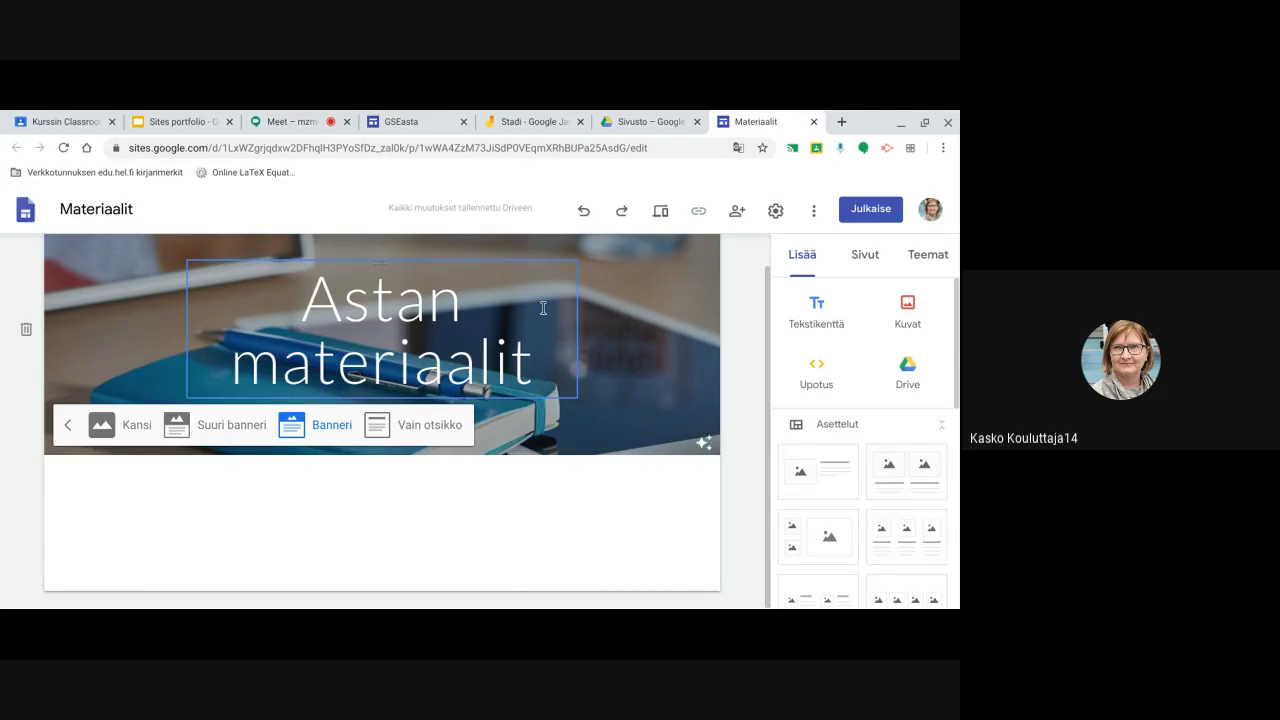
{"action": "left_click", "coordinate": [206, 491]}
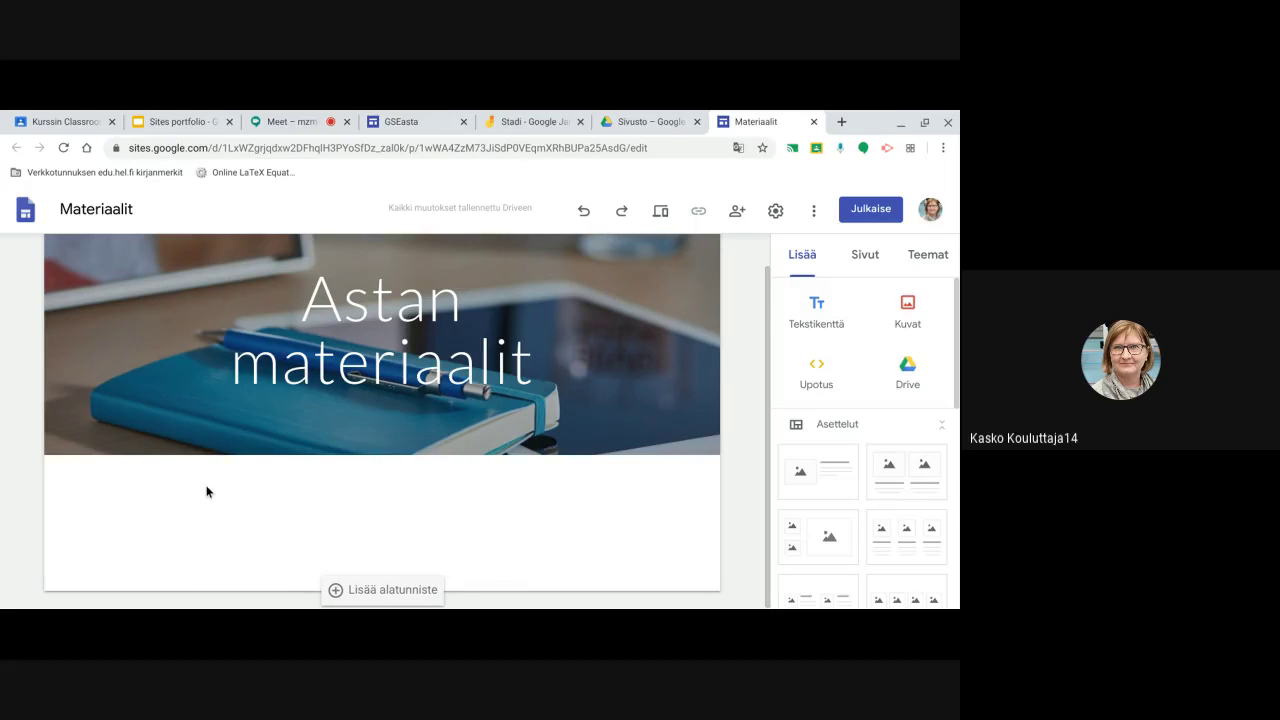
{"action": "left_click", "coordinate": [537, 331]}
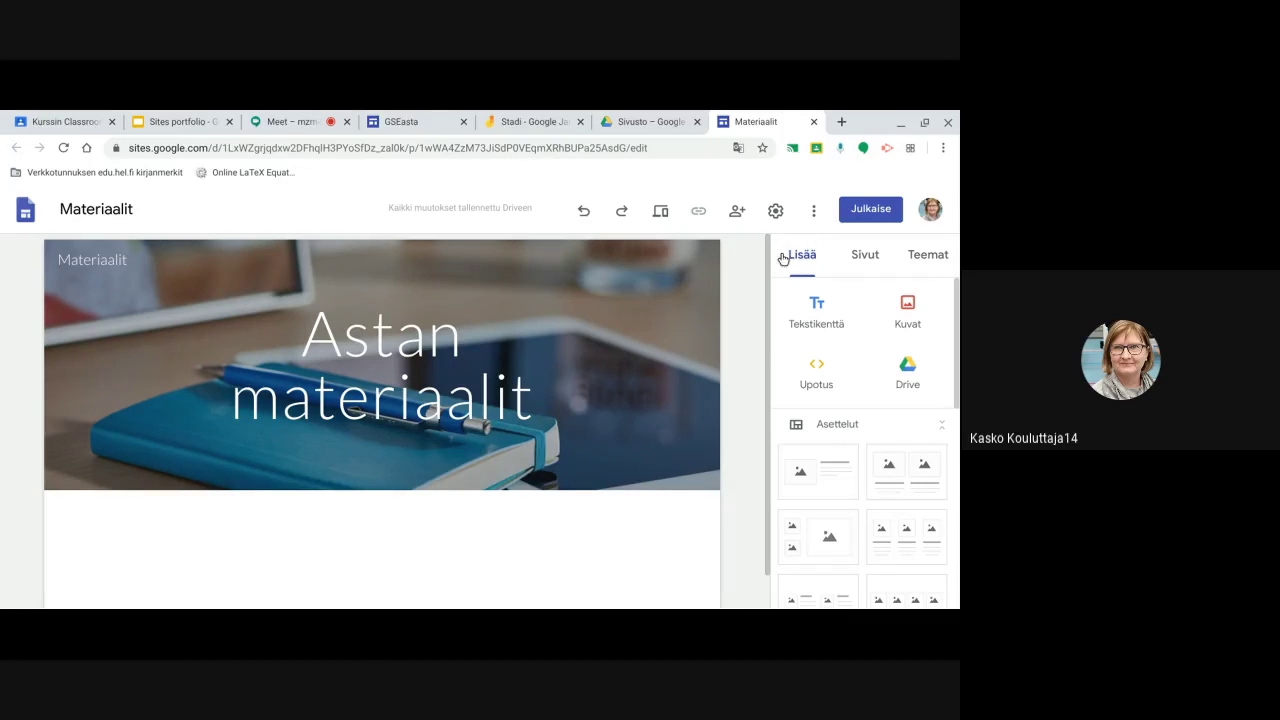
{"action": "left_click", "coordinate": [925, 258]}
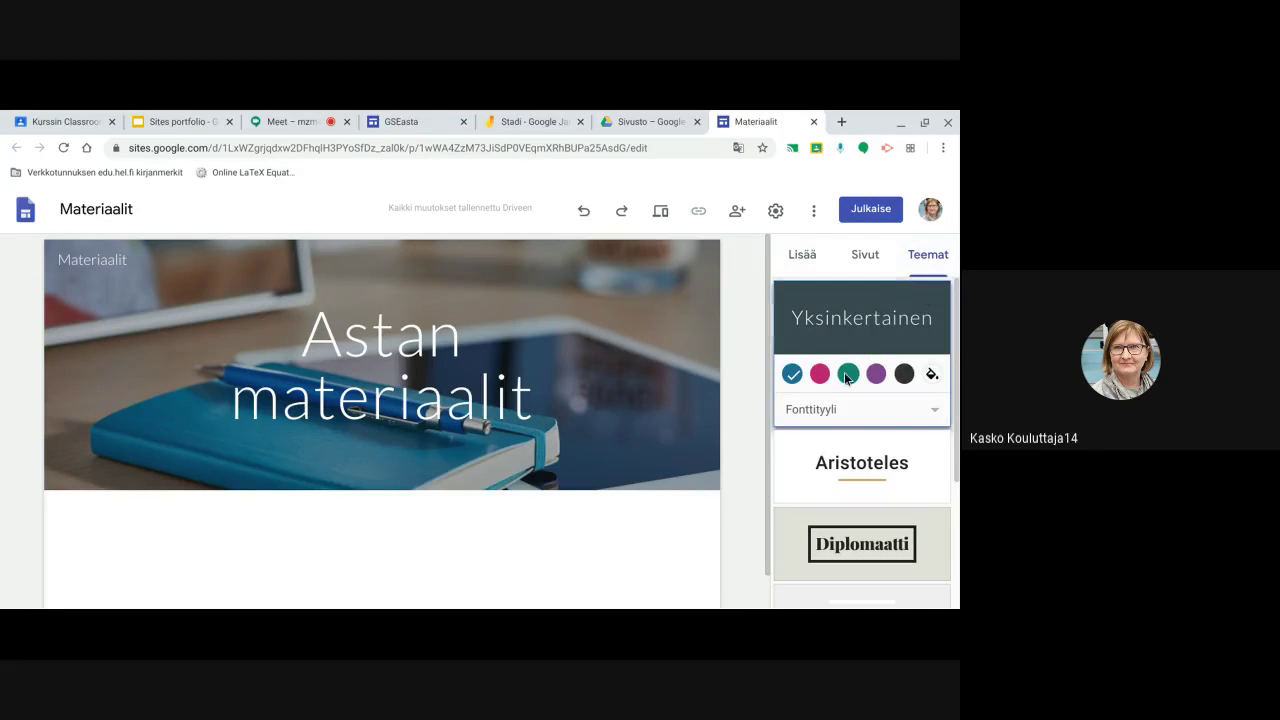
{"action": "scroll", "coordinate": [841, 384], "scroll_direction": "down", "scroll_amount": 1}
{"action": "scroll", "coordinate": [841, 384], "scroll_direction": "down", "scroll_amount": 2}
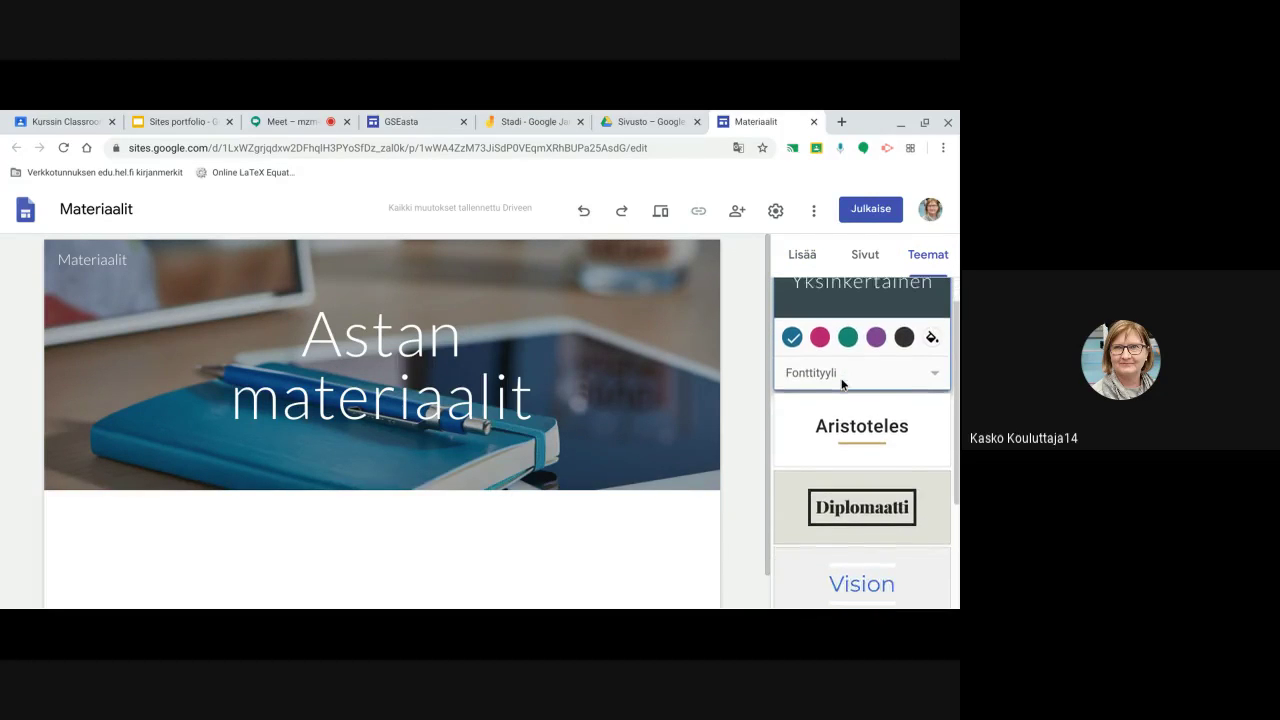
{"action": "scroll", "coordinate": [840, 386], "scroll_direction": "down", "scroll_amount": 1}
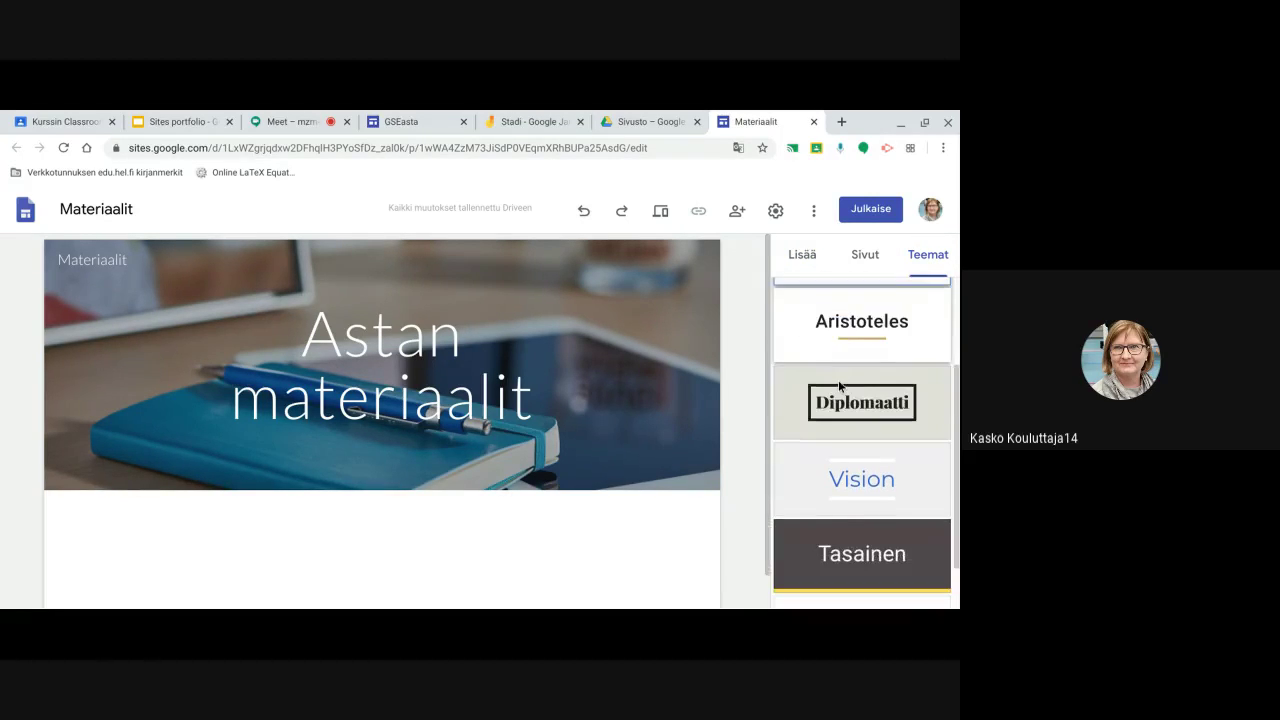
{"action": "scroll", "coordinate": [840, 386], "scroll_direction": "down", "scroll_amount": 1}
{"action": "scroll", "coordinate": [838, 380], "scroll_direction": "down", "scroll_amount": 1}
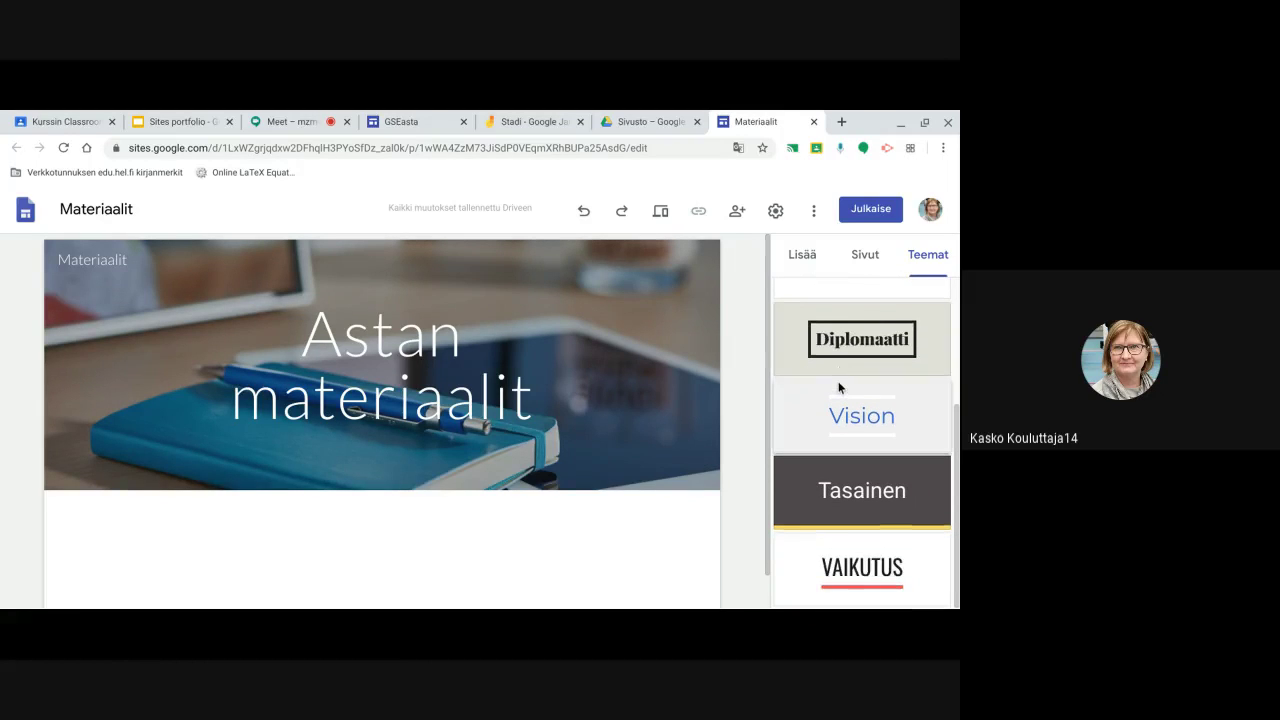
{"action": "scroll", "coordinate": [838, 381], "scroll_direction": "up", "scroll_amount": 2}
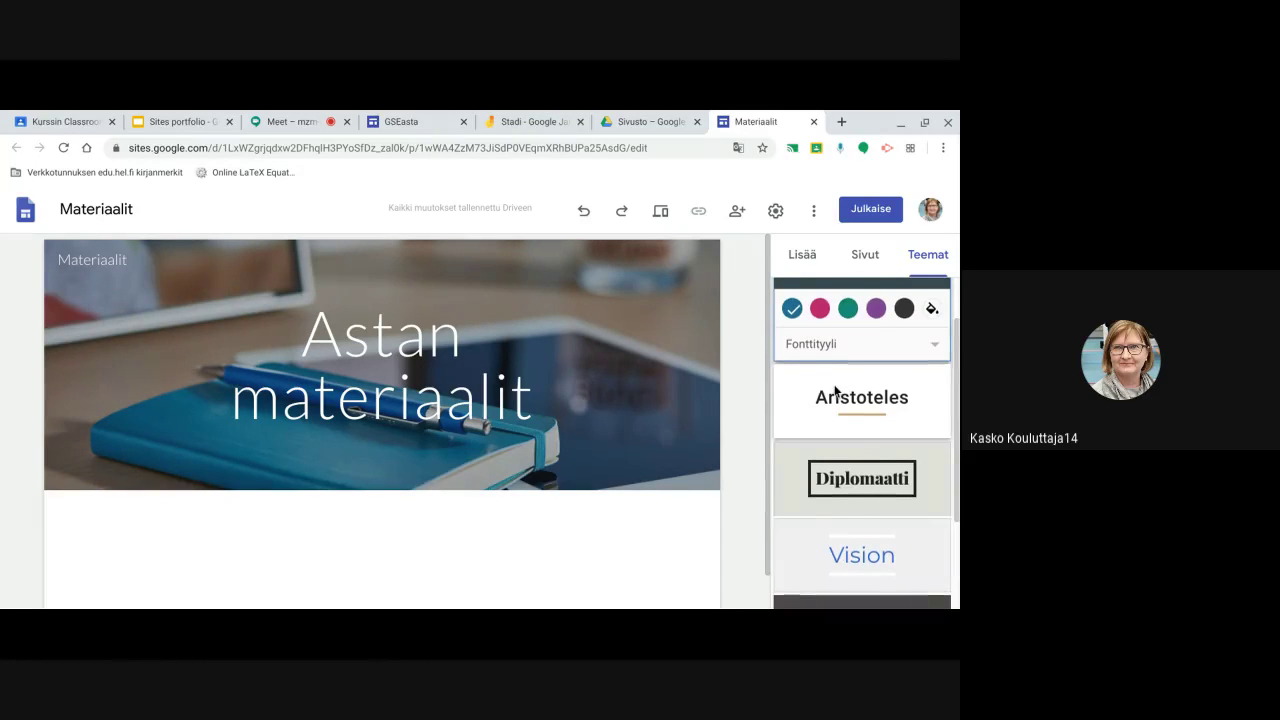
{"action": "scroll", "coordinate": [838, 381], "scroll_direction": "up", "scroll_amount": 1}
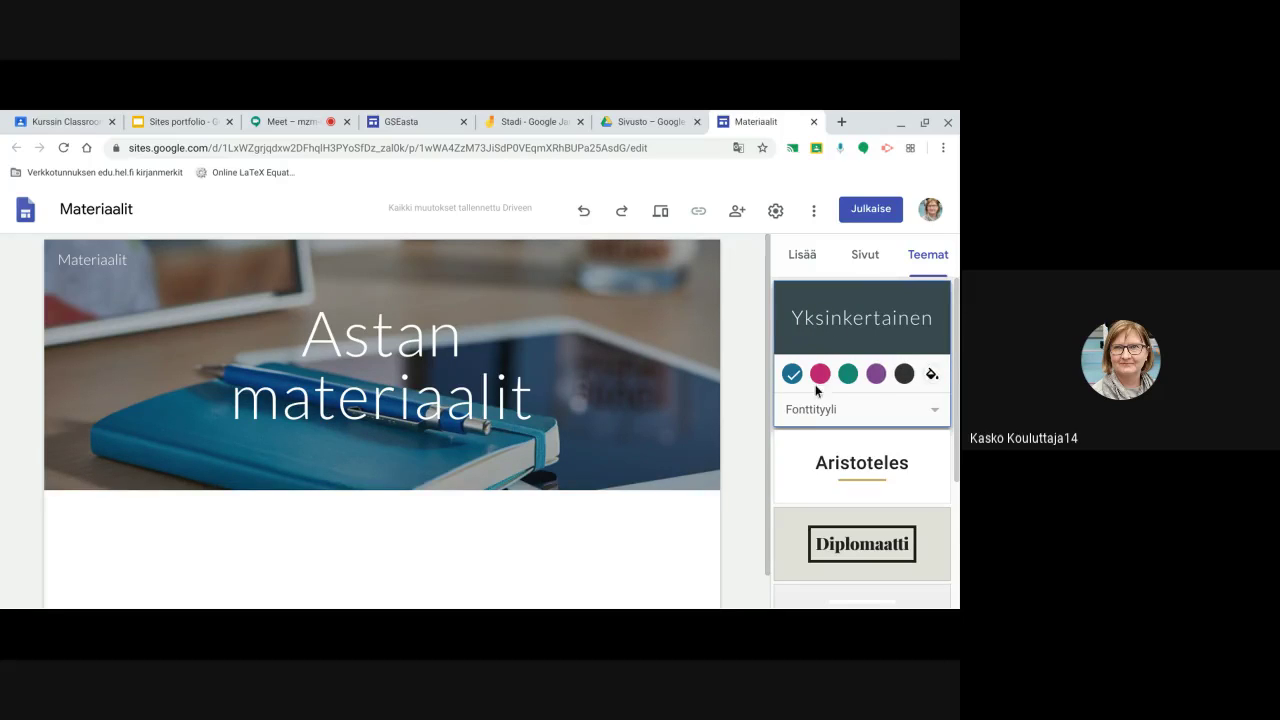
{"action": "scroll", "coordinate": [823, 400], "scroll_direction": "down", "scroll_amount": 1}
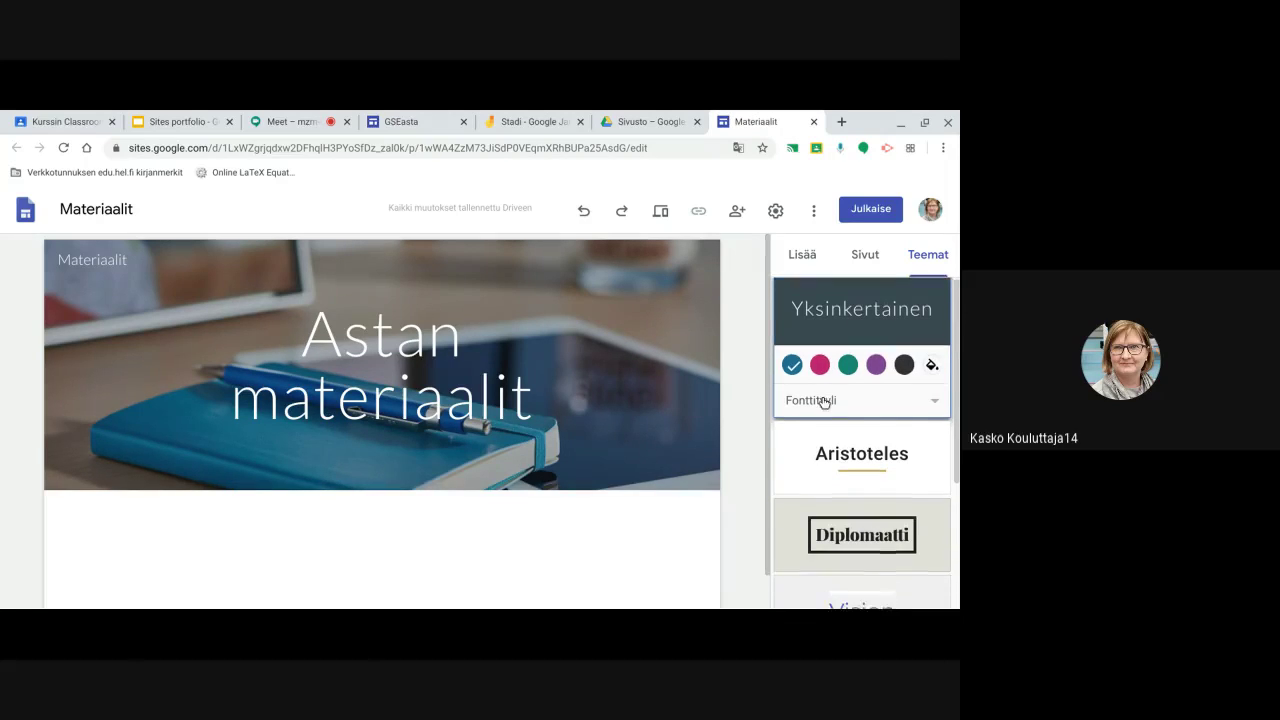
{"action": "left_click", "coordinate": [938, 390]}
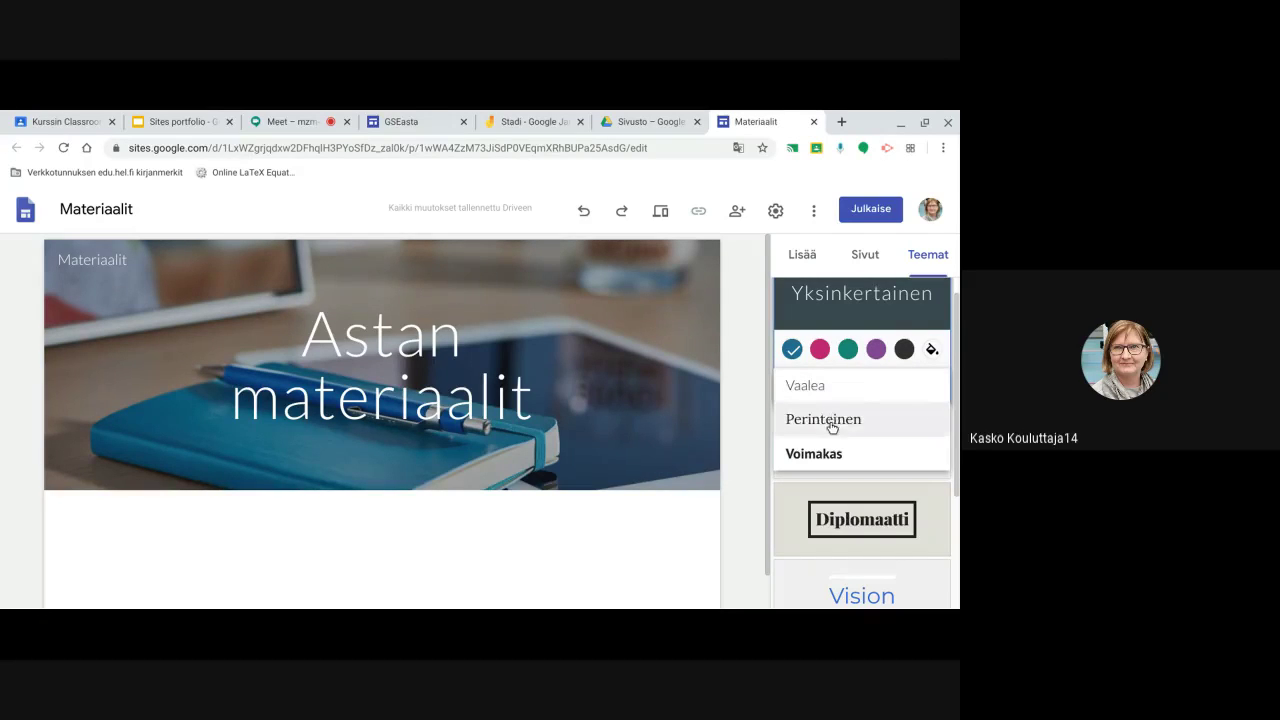
{"action": "left_click", "coordinate": [825, 388]}
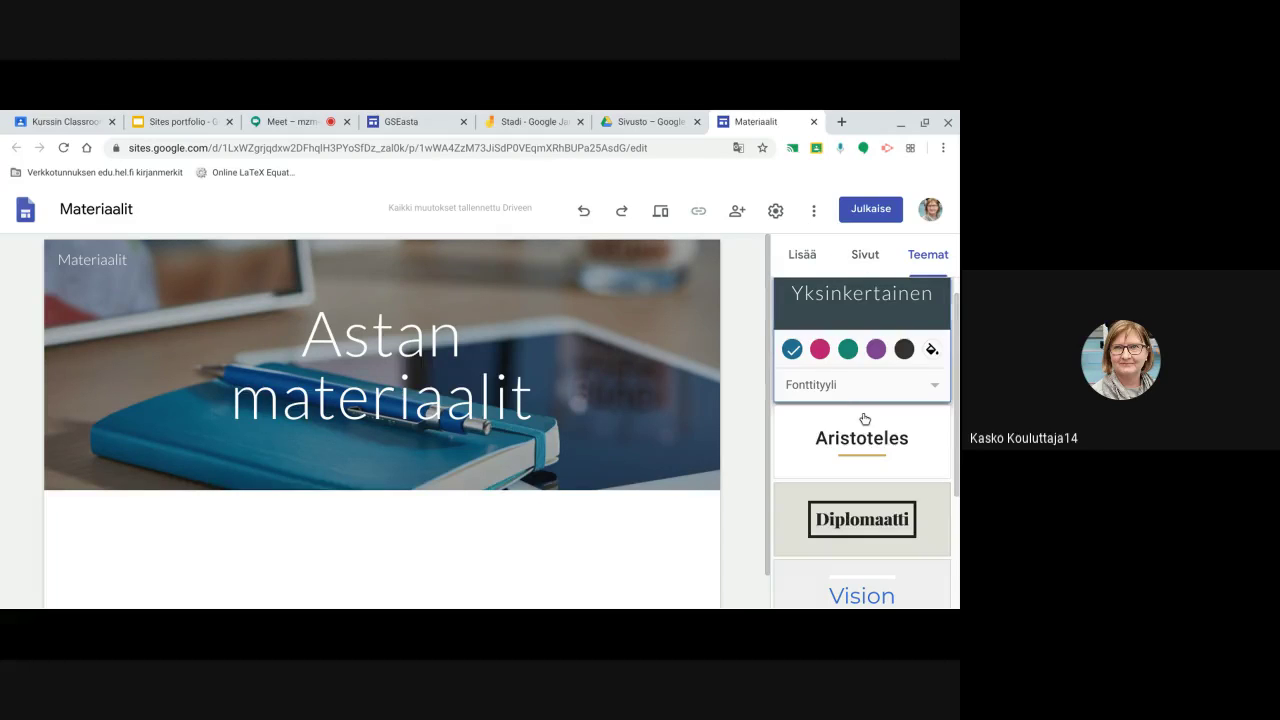
{"action": "scroll", "coordinate": [868, 505], "scroll_direction": "down", "scroll_amount": 3}
{"action": "scroll", "coordinate": [844, 502], "scroll_direction": "down", "scroll_amount": 1}
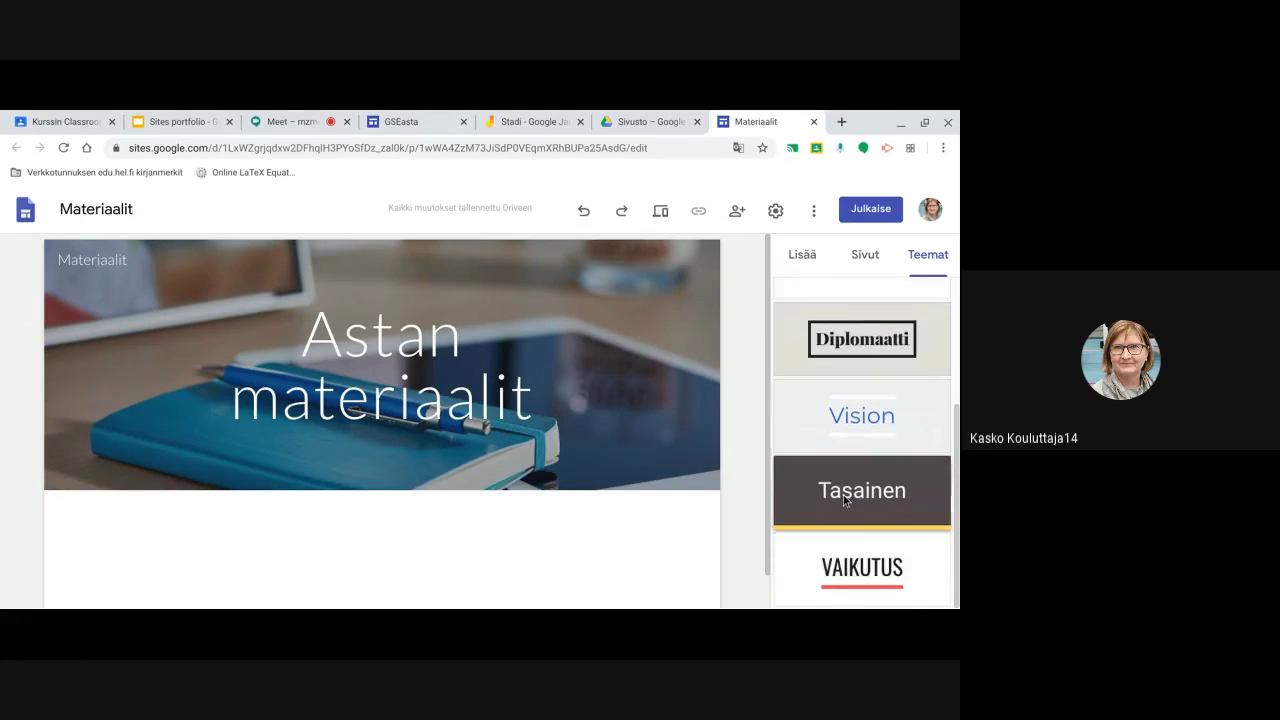
{"action": "scroll", "coordinate": [843, 500], "scroll_direction": "up", "scroll_amount": 2}
{"action": "scroll", "coordinate": [843, 500], "scroll_direction": "up", "scroll_amount": 3}
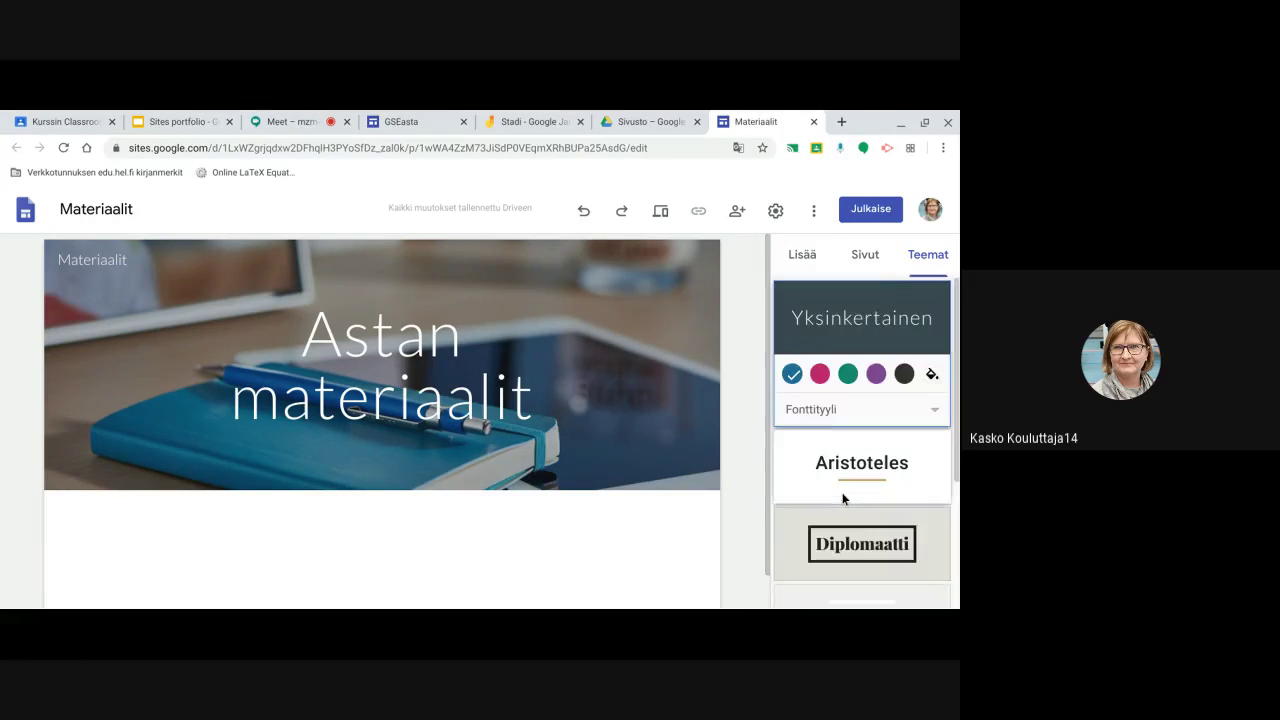
{"action": "left_click", "coordinate": [860, 258]}
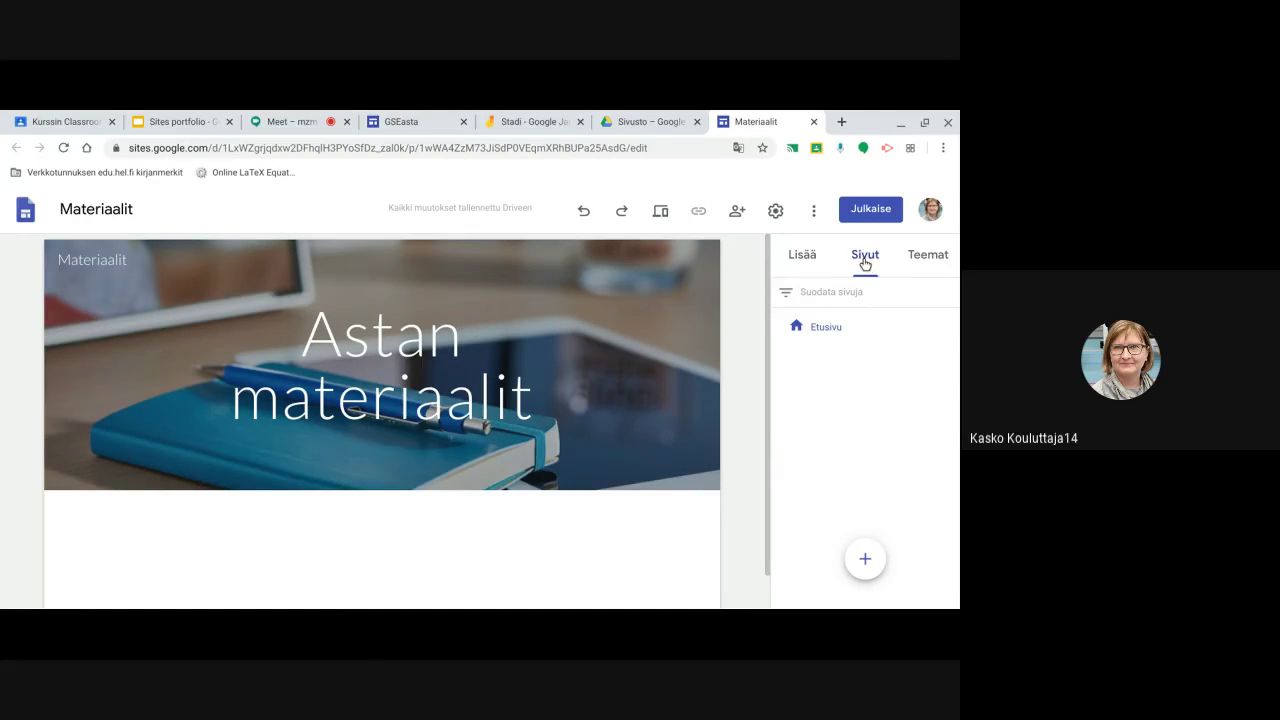
Add two new pages named Forms and Kemia from the Sivut panel
{"action": "mouse_move", "coordinate": [866, 562]}
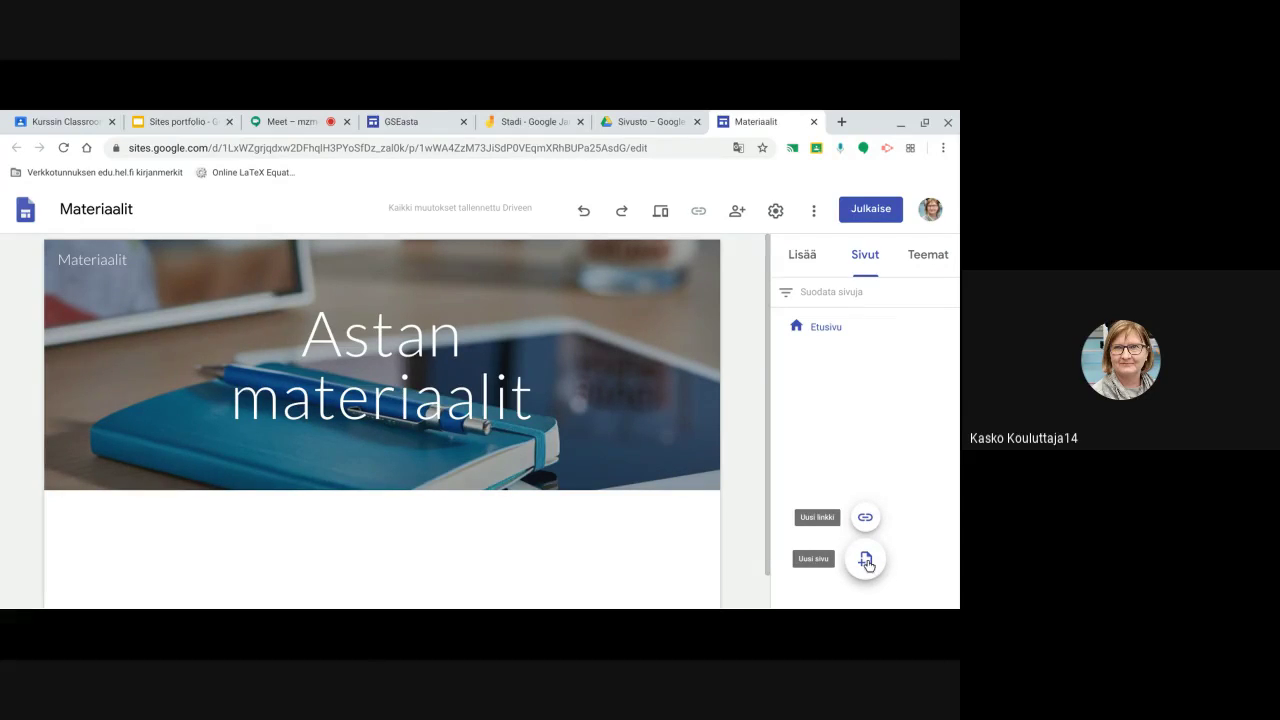
{"action": "left_click", "coordinate": [866, 561]}
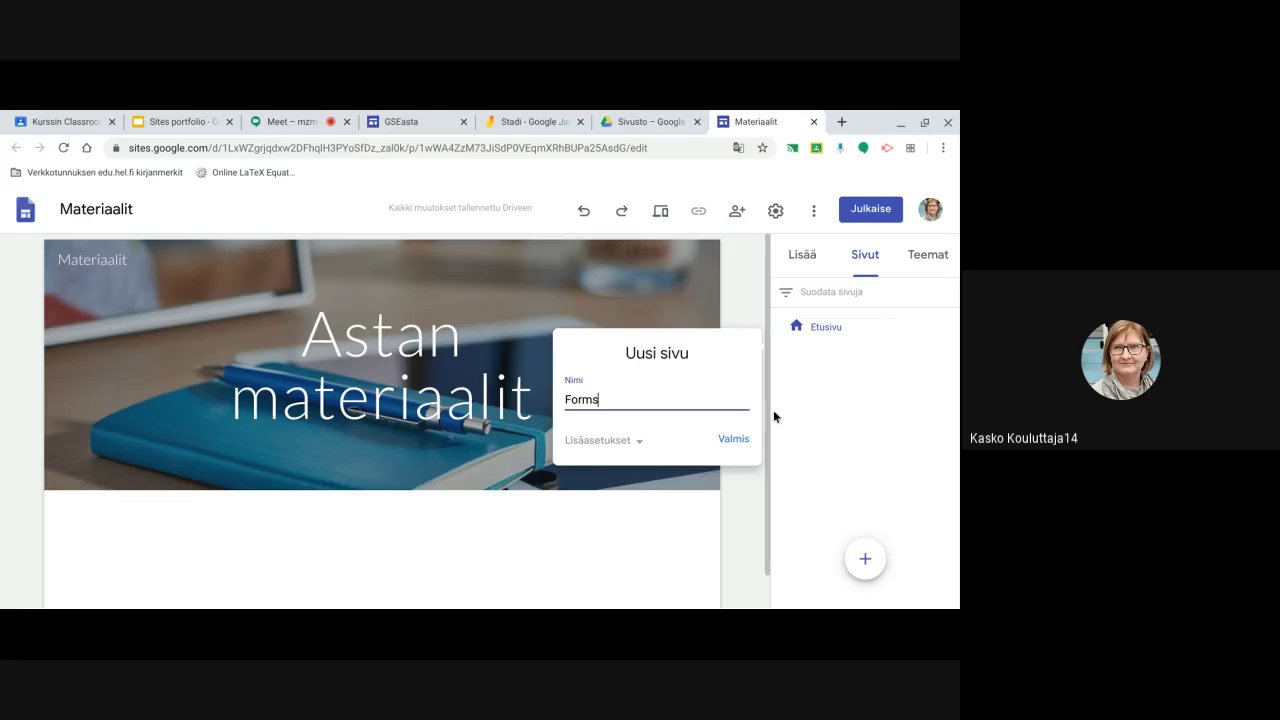
{"action": "left_click", "coordinate": [733, 440]}
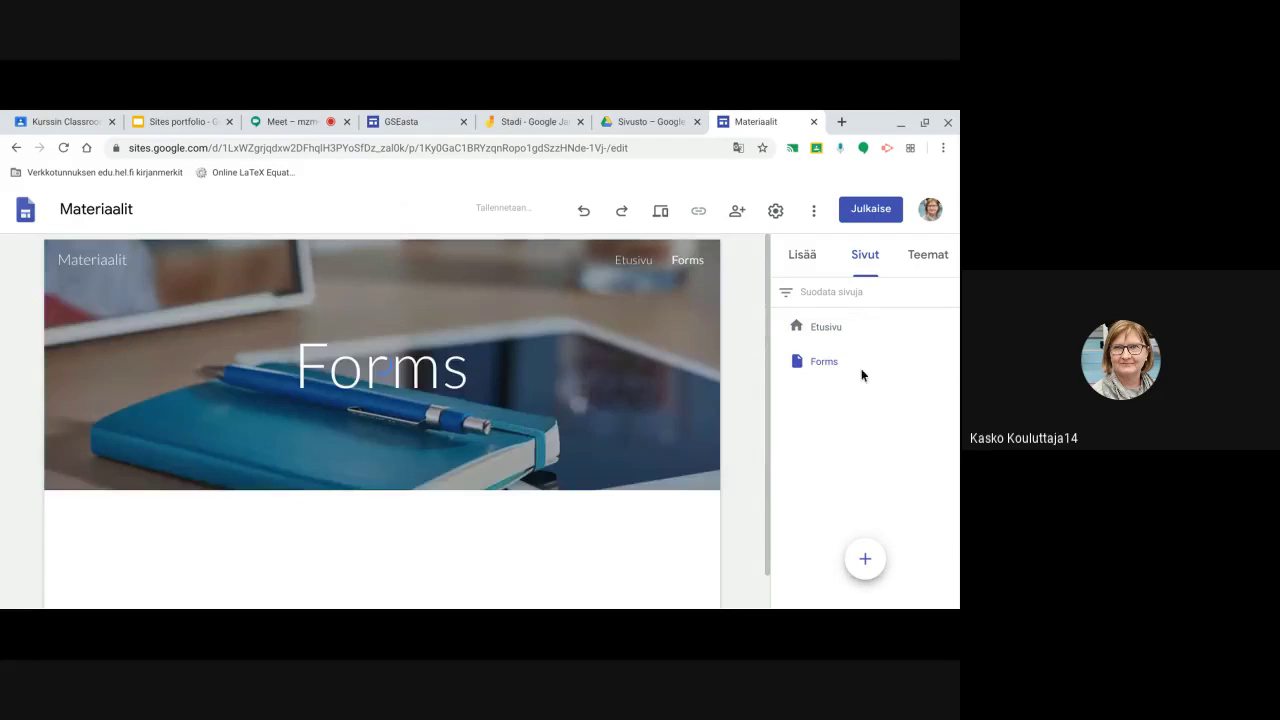
{"action": "mouse_move", "coordinate": [868, 566]}
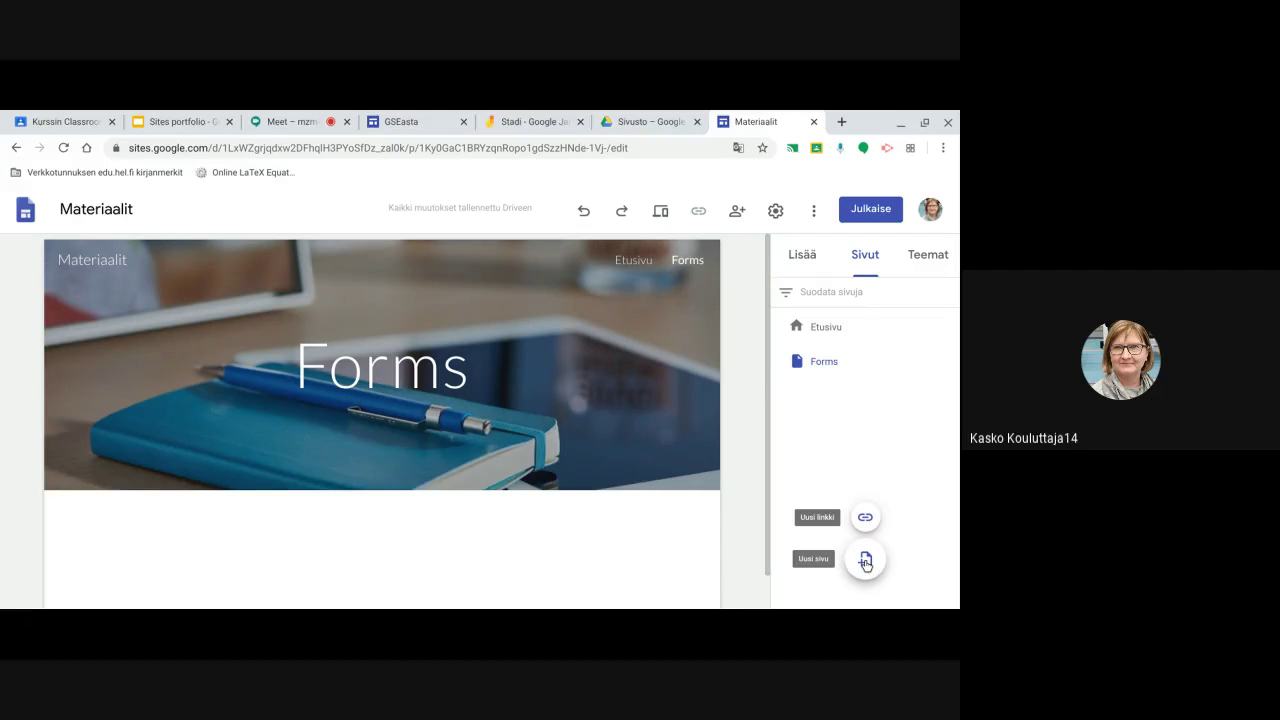
{"action": "left_click", "coordinate": [866, 561]}
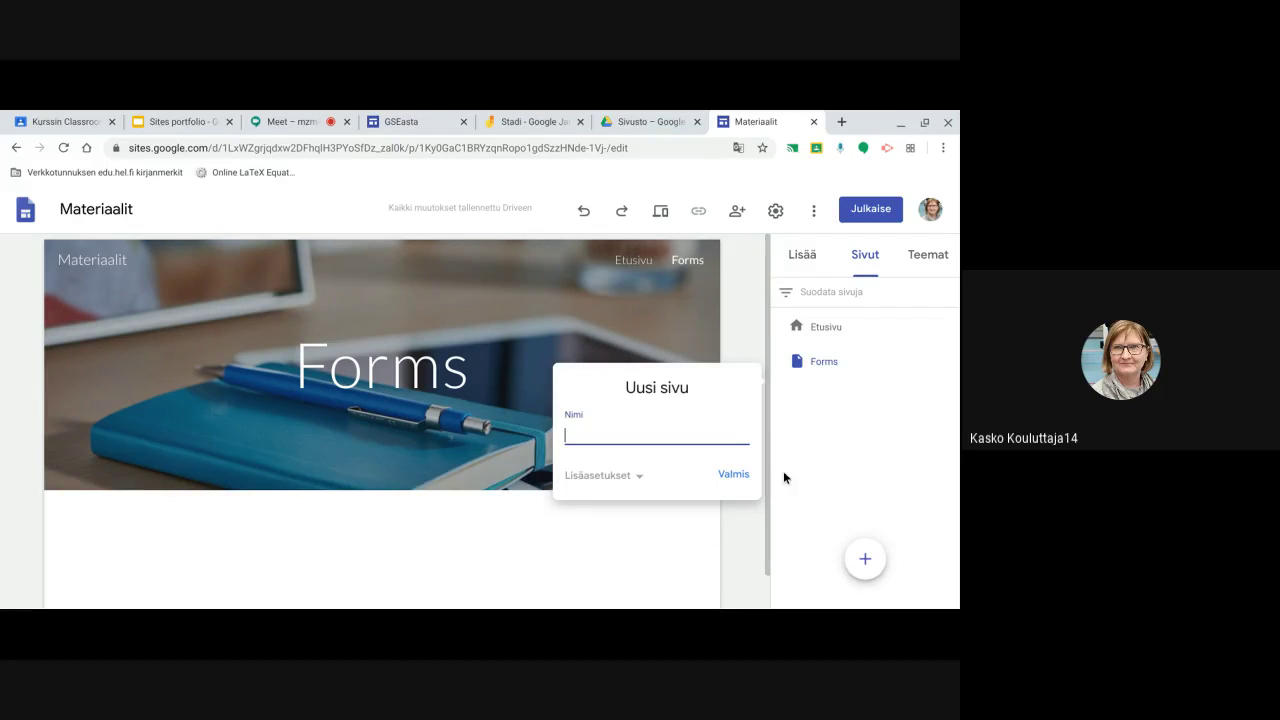
{"action": "type", "text": "Kemia"}
{"action": "left_click", "coordinate": [731, 475]}
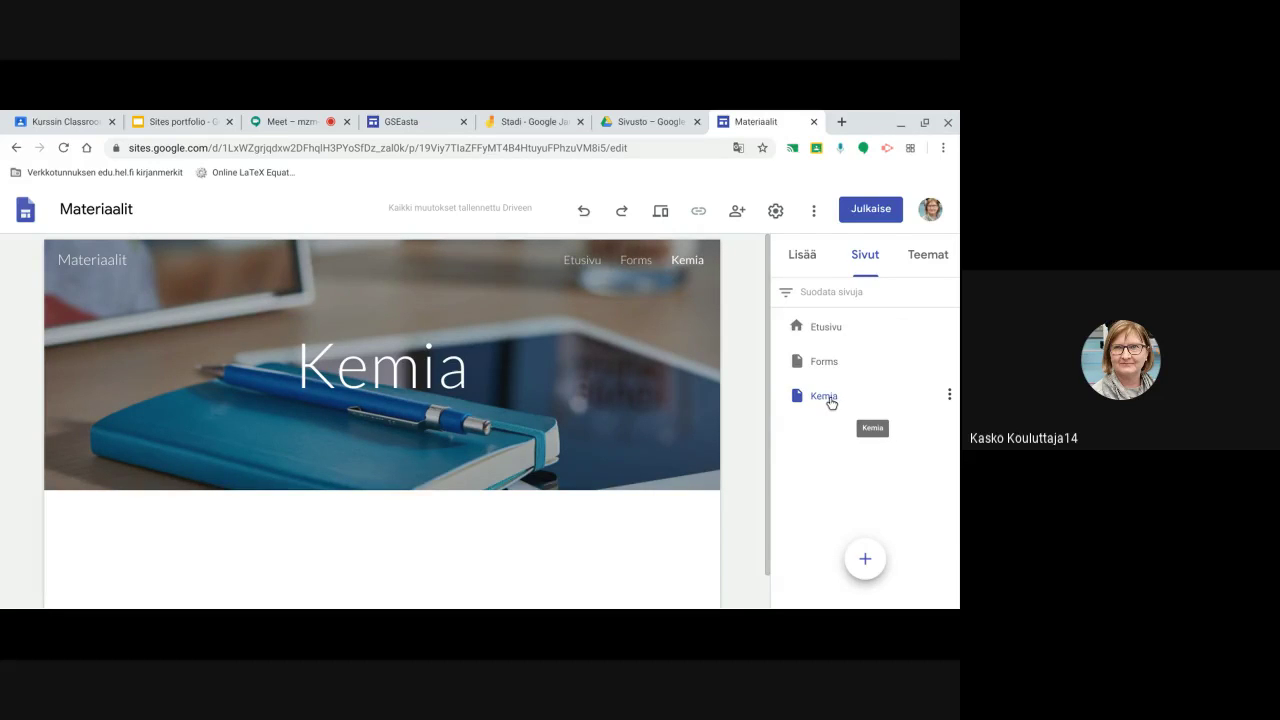
{"action": "left_click_drag", "start_coordinate": [837, 406], "coordinate": [794, 397]}
{"action": "left_click", "coordinate": [949, 397]}
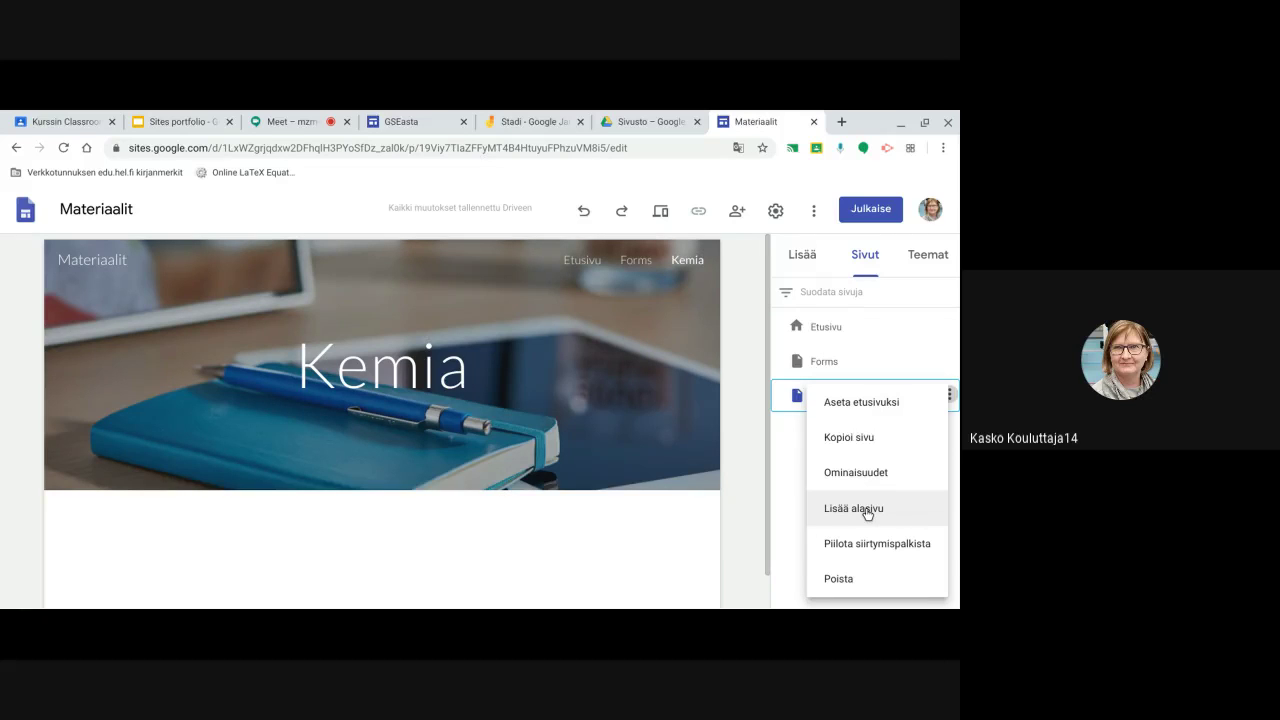
{"action": "left_click", "coordinate": [792, 453]}
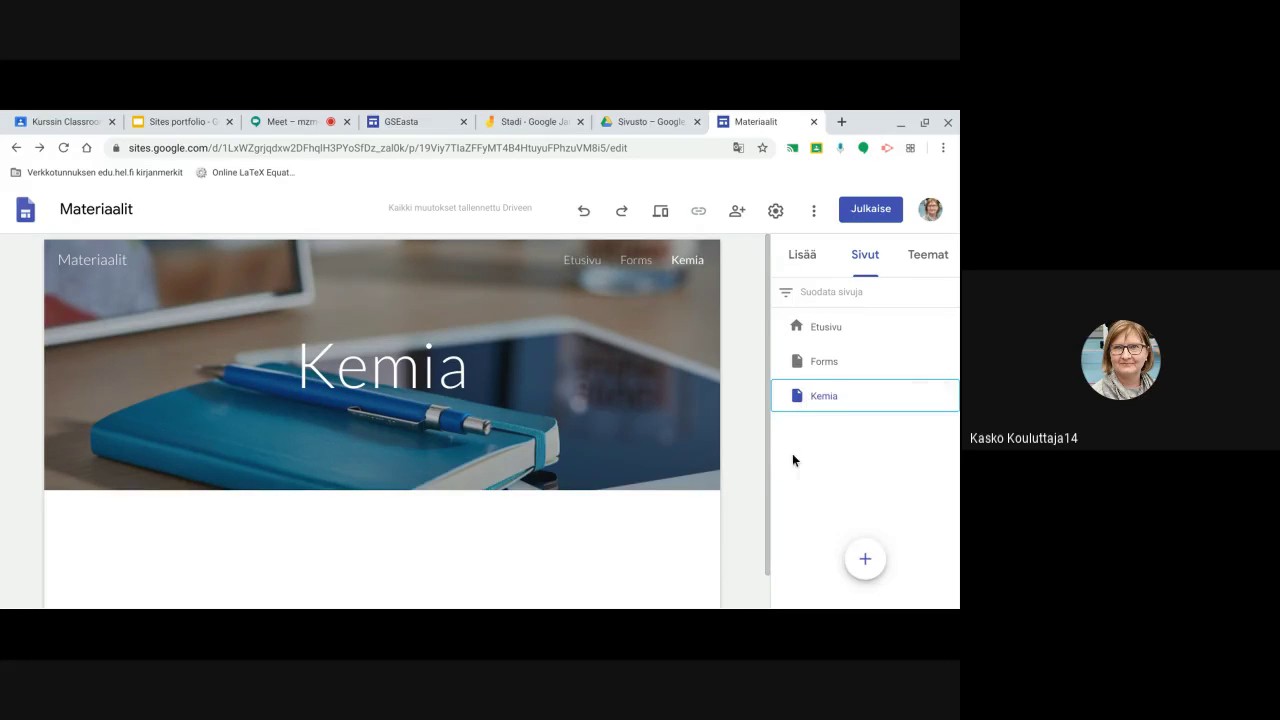
{"action": "left_click", "coordinate": [950, 395]}
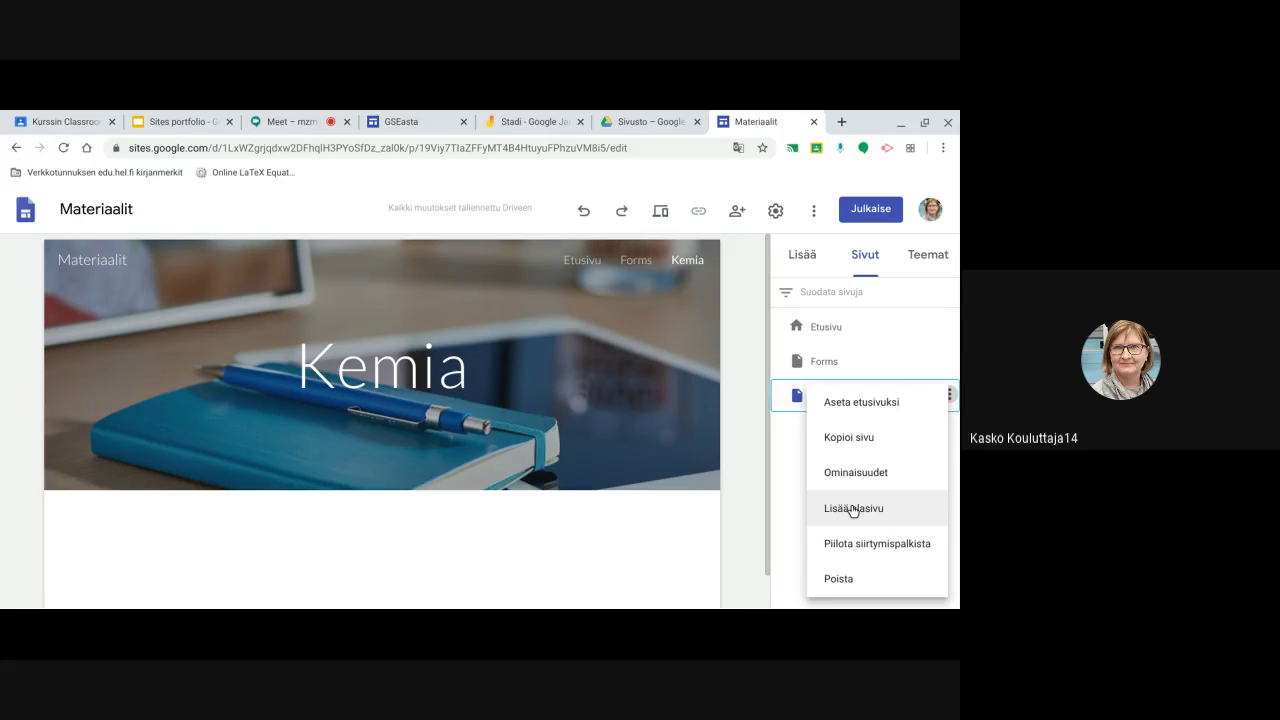
{"action": "left_click", "coordinate": [792, 426]}
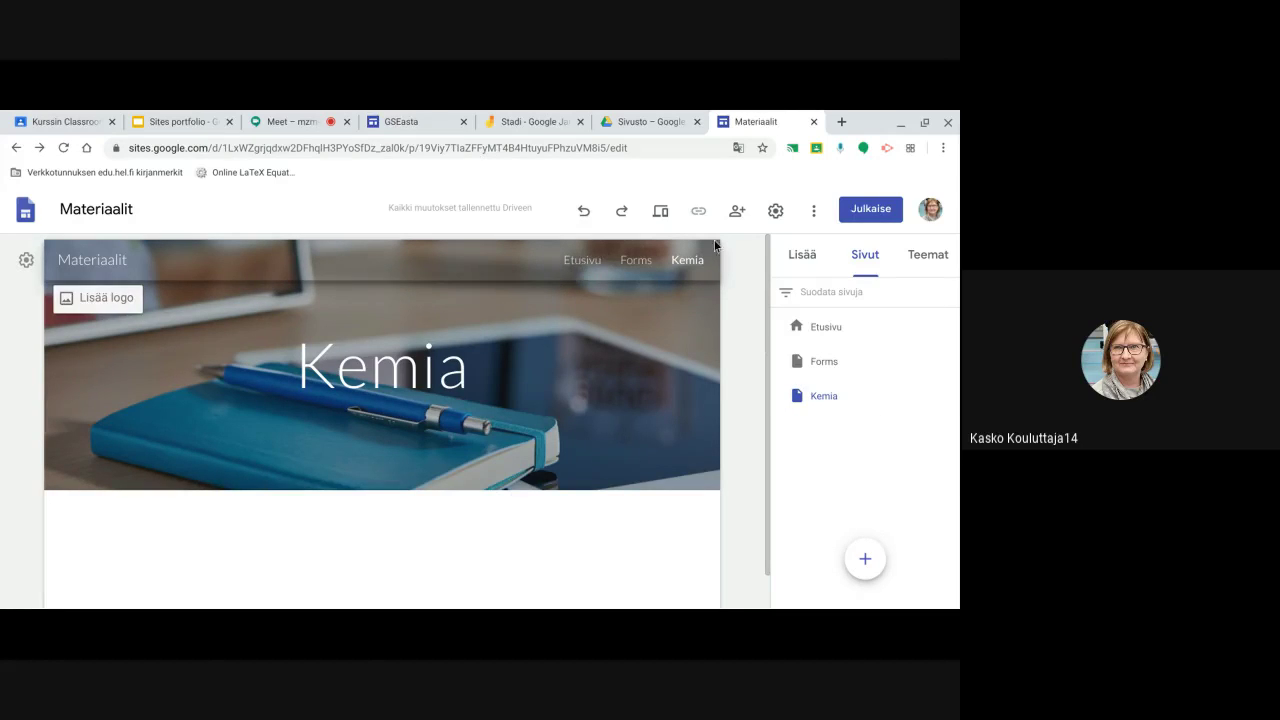
Insert a text box reading 'Tervetuloa' below the header on the Etusivu page
{"action": "left_click", "coordinate": [802, 256]}
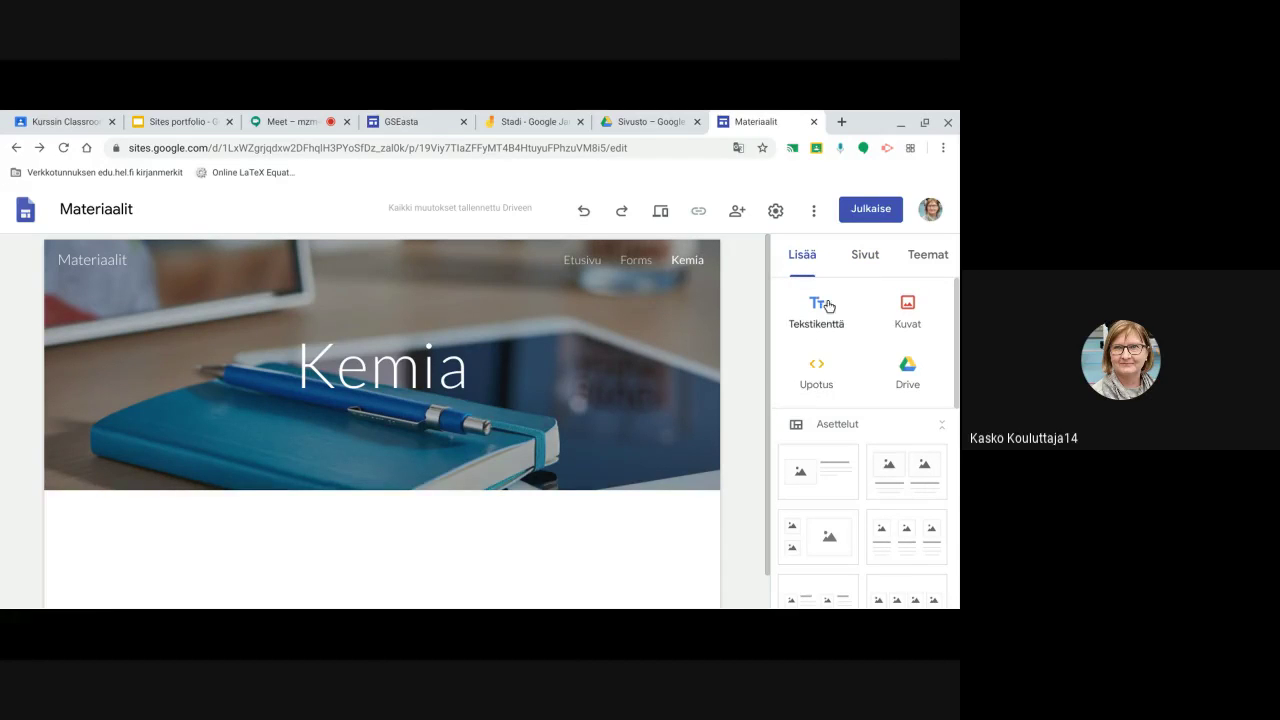
{"action": "left_click", "coordinate": [573, 264]}
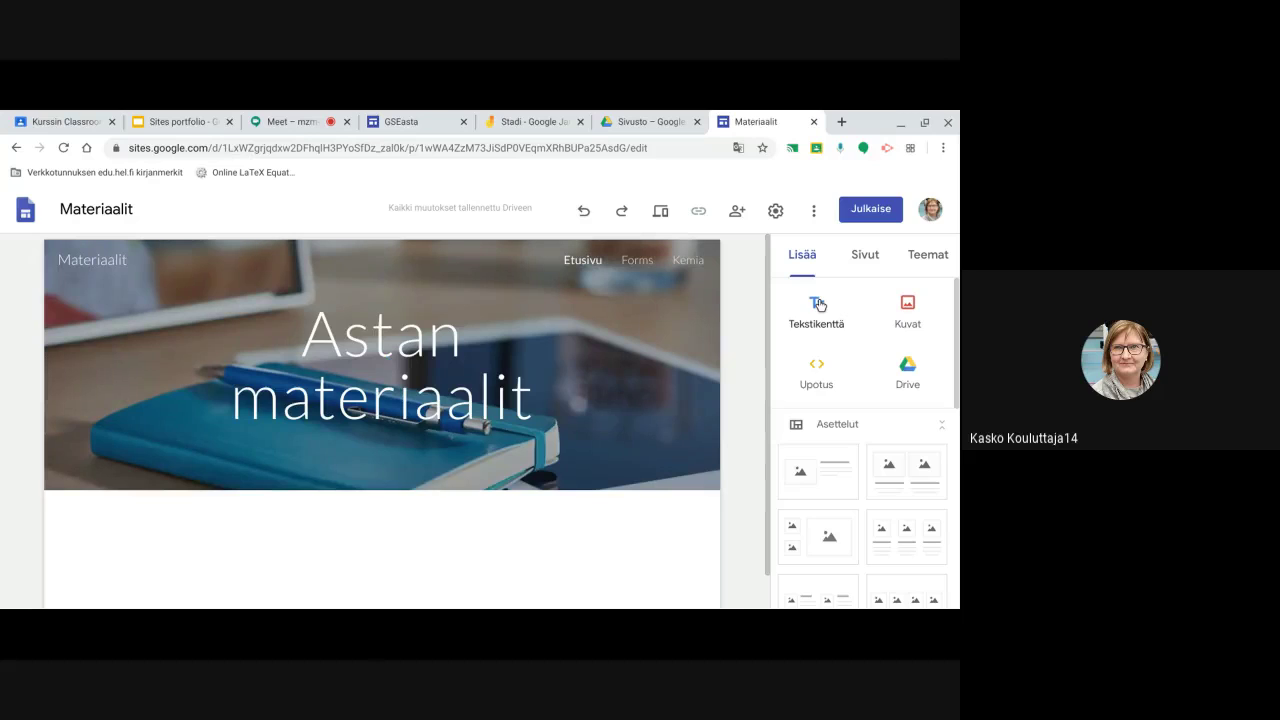
{"action": "left_click", "coordinate": [818, 304]}
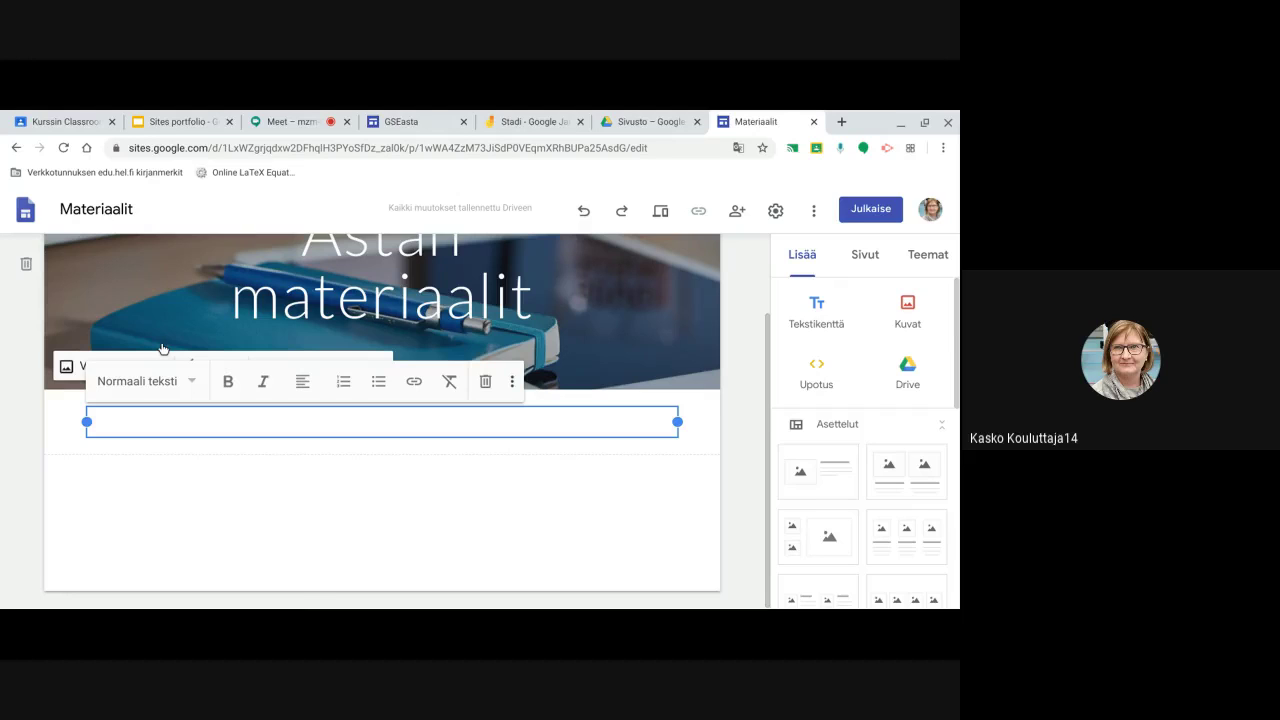
{"action": "type", "text": "Tervetuloa"}
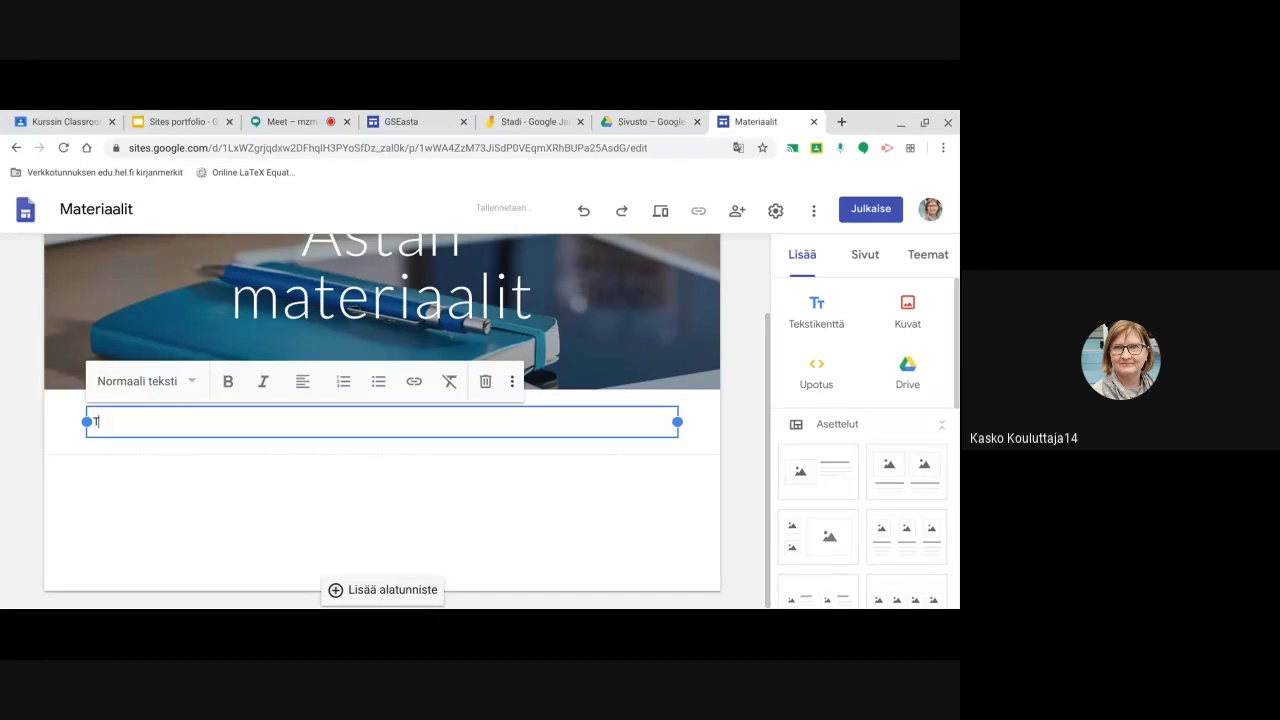
{"action": "left_click", "coordinate": [305, 488]}
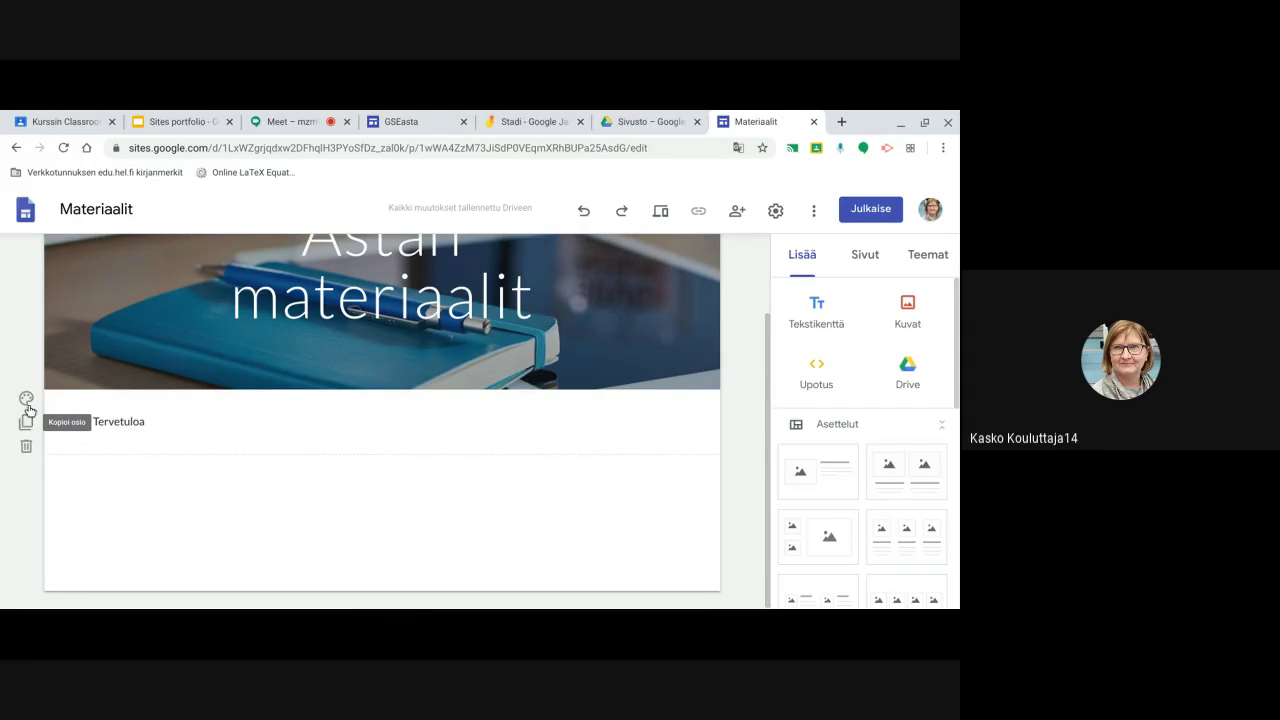
Set the welcome section background to the first 'Kemia' search result, a chemistry-flask image
{"action": "left_click", "coordinate": [26, 398]}
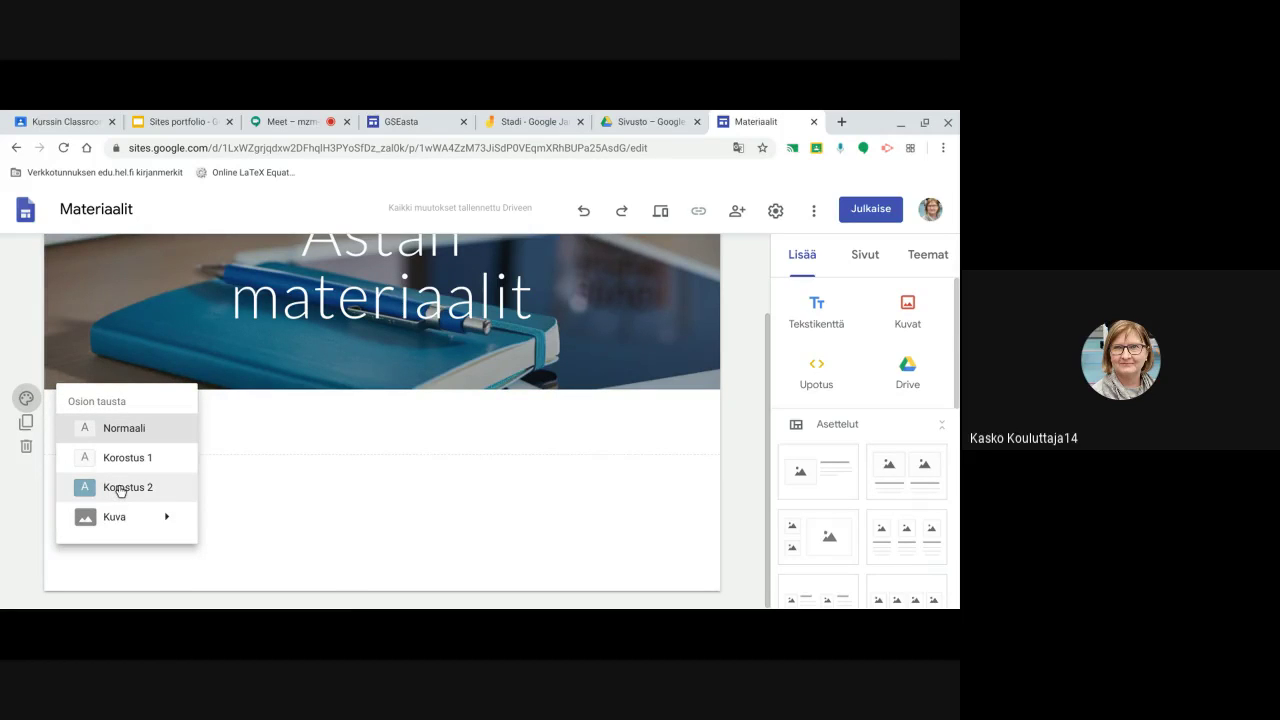
{"action": "mouse_move", "coordinate": [128, 518]}
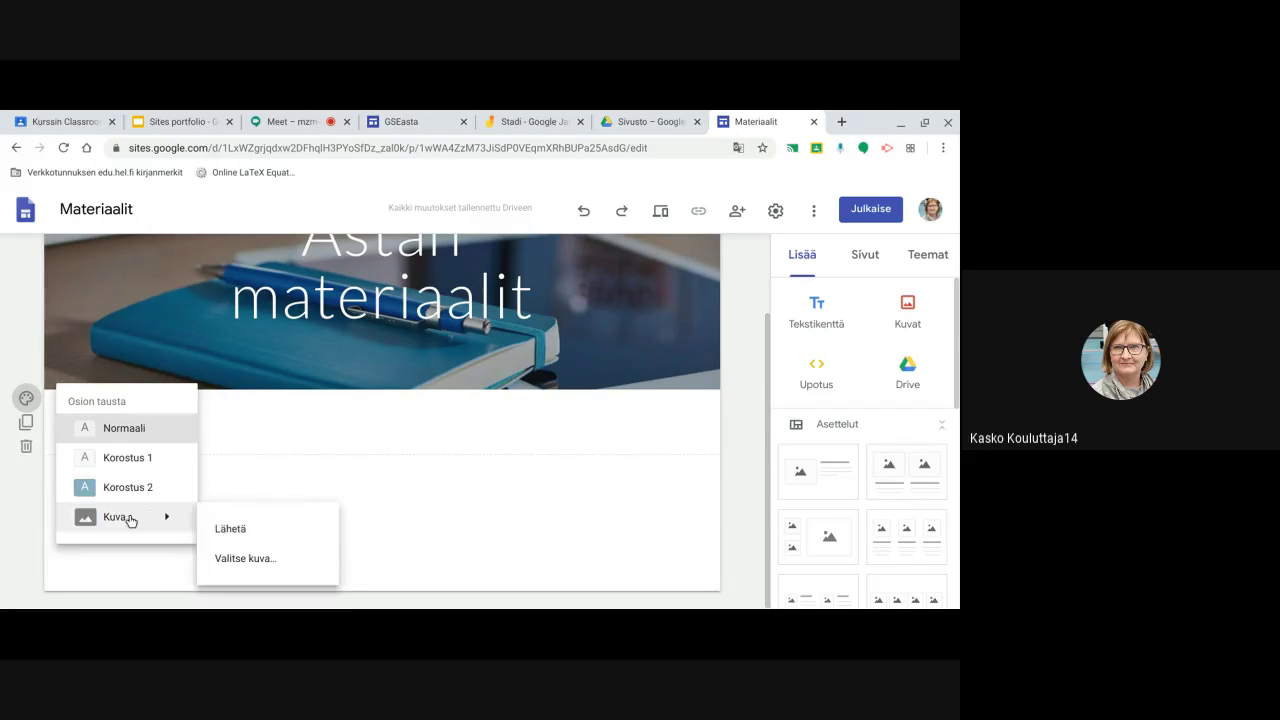
{"action": "left_click", "coordinate": [244, 560]}
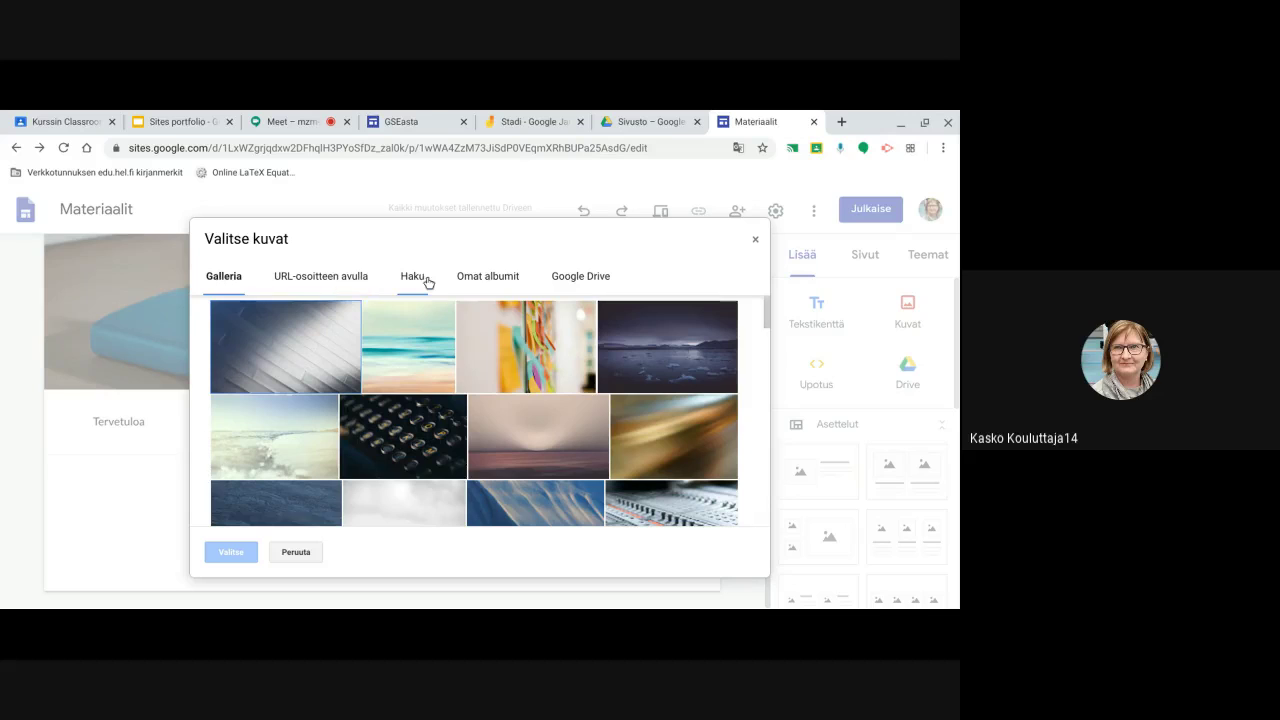
{"action": "left_click", "coordinate": [418, 277]}
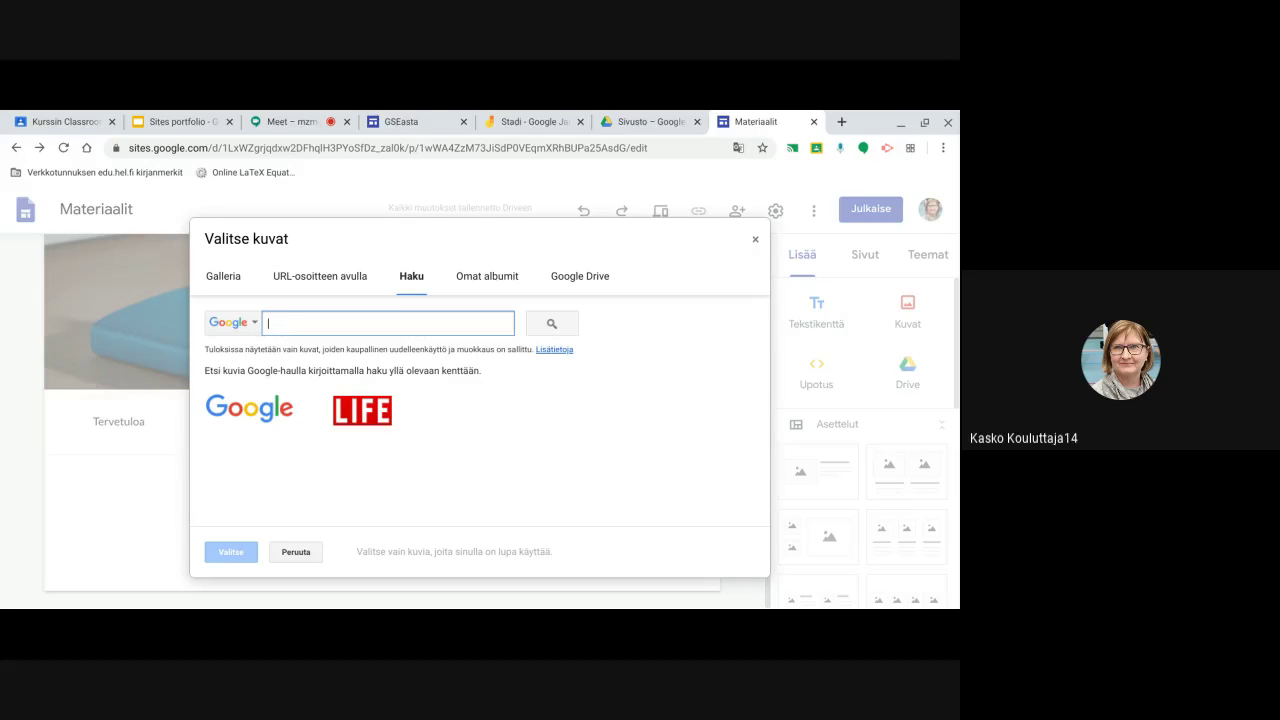
{"action": "type", "text": "Kemia"}
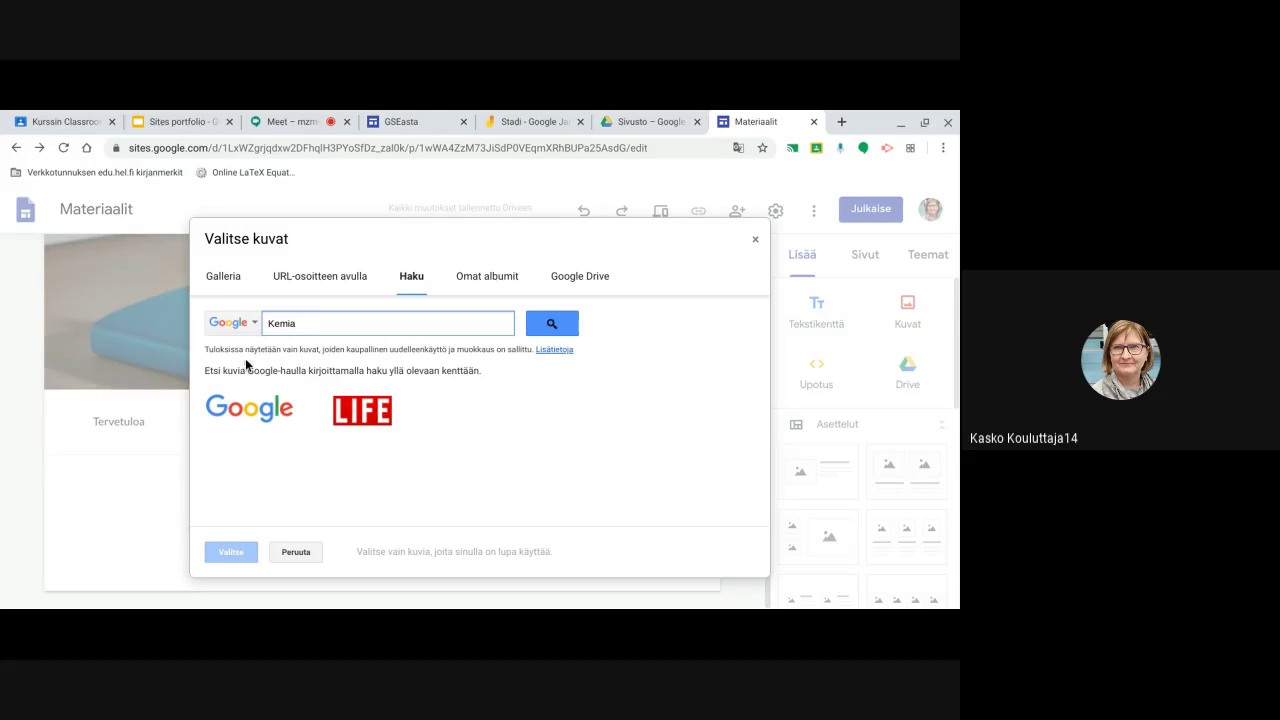
{"action": "left_click", "coordinate": [552, 323]}
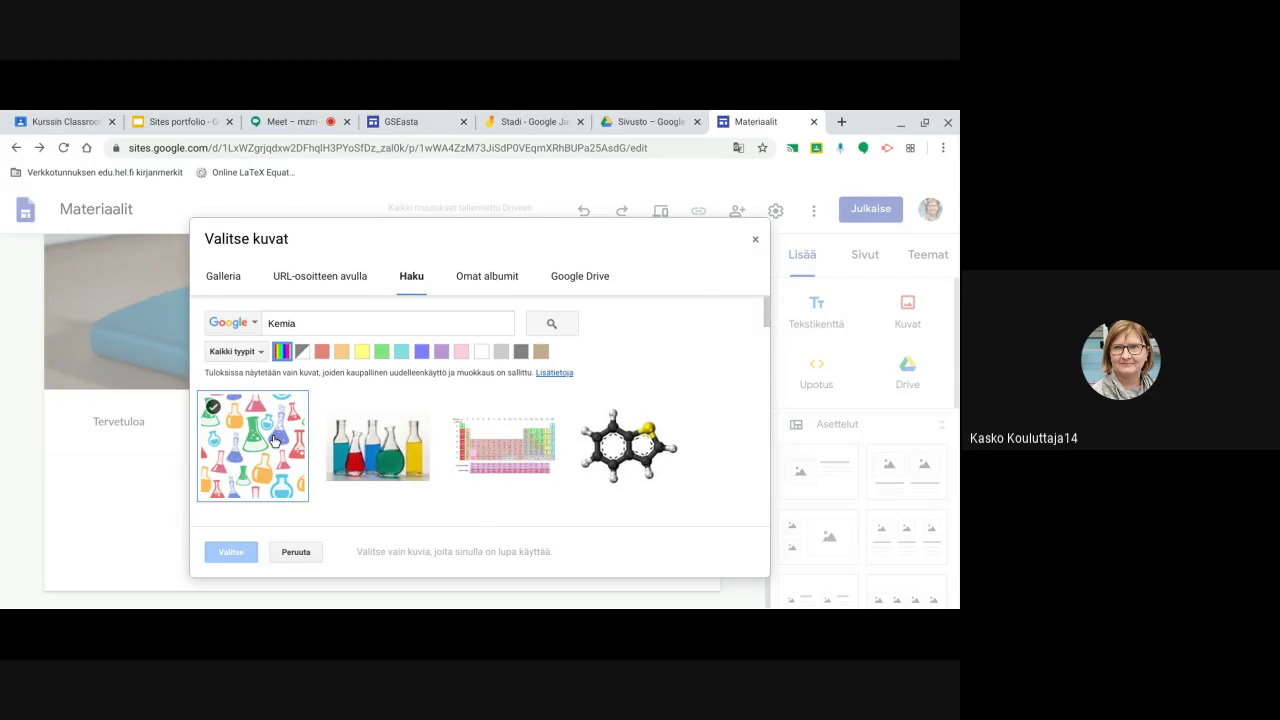
{"action": "left_click", "coordinate": [274, 440]}
{"action": "left_click", "coordinate": [230, 552]}
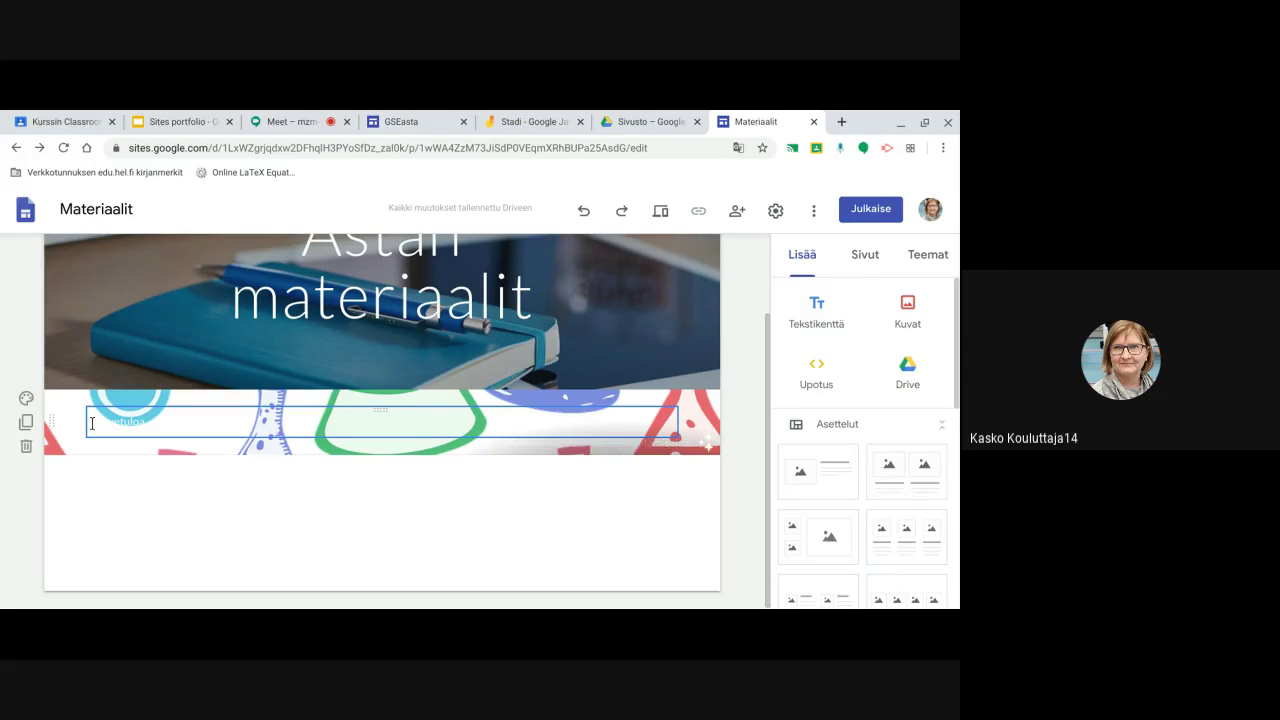
Make 'Tervetuloa' bold and apply the Otsikko heading style to it
{"action": "left_click", "coordinate": [228, 422]}
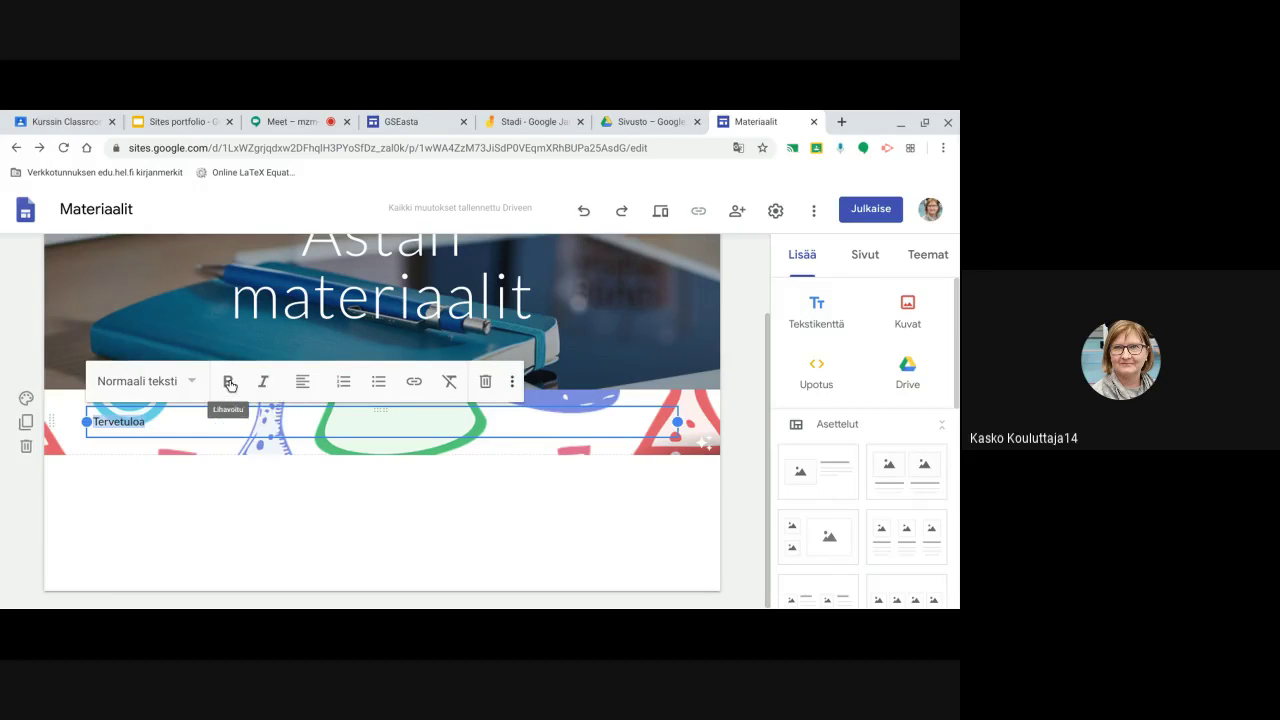
{"action": "left_click", "coordinate": [228, 381]}
{"action": "left_click", "coordinate": [217, 495]}
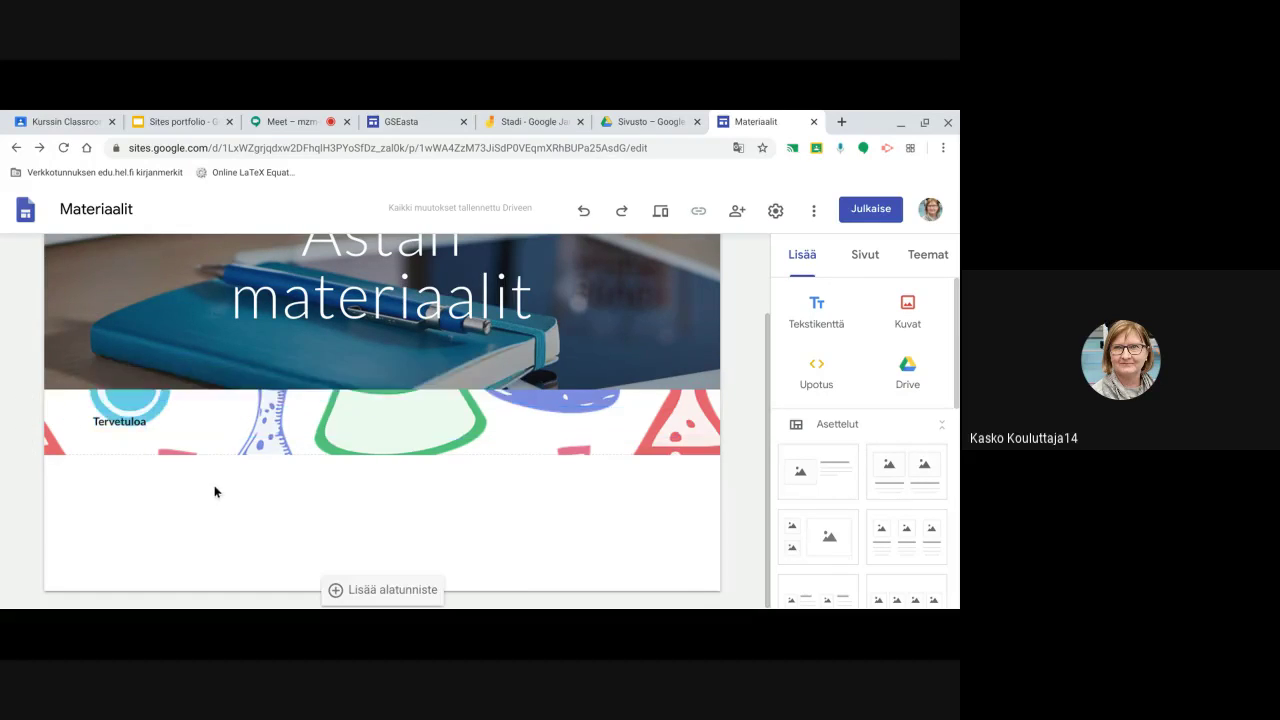
{"action": "left_click", "coordinate": [160, 421]}
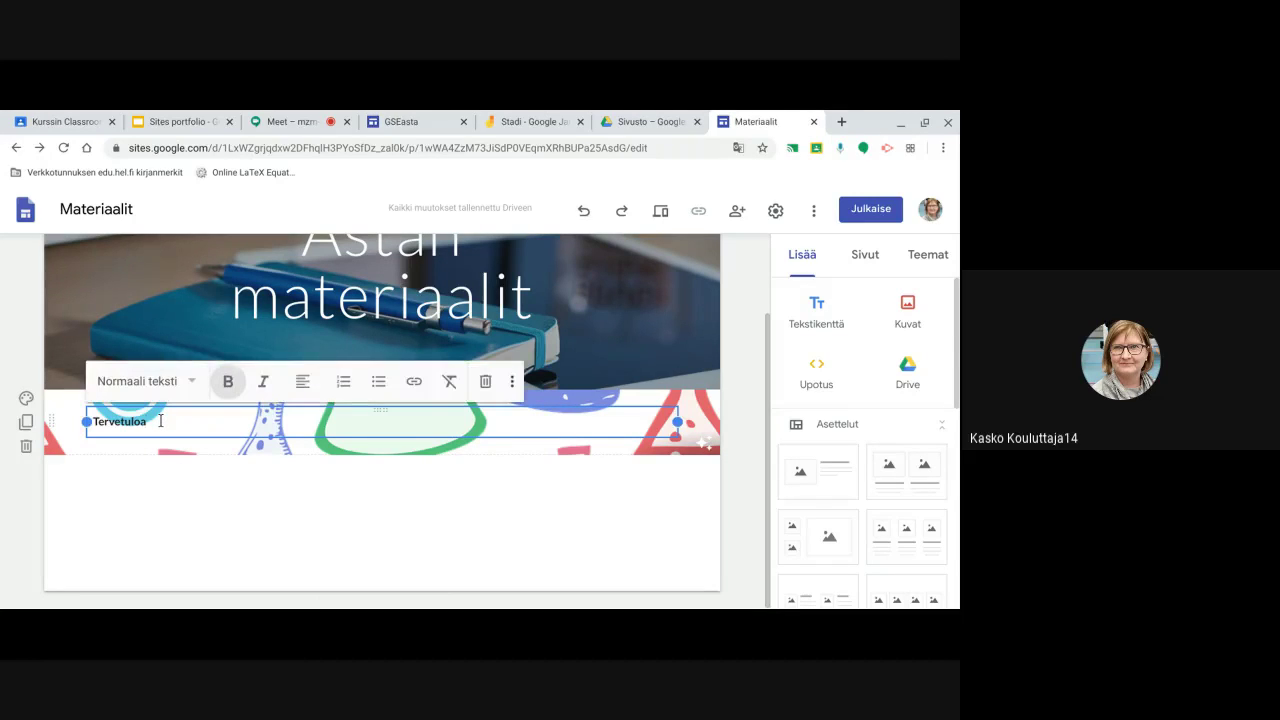
{"action": "left_click_drag", "start_coordinate": [143, 426], "coordinate": [95, 420]}
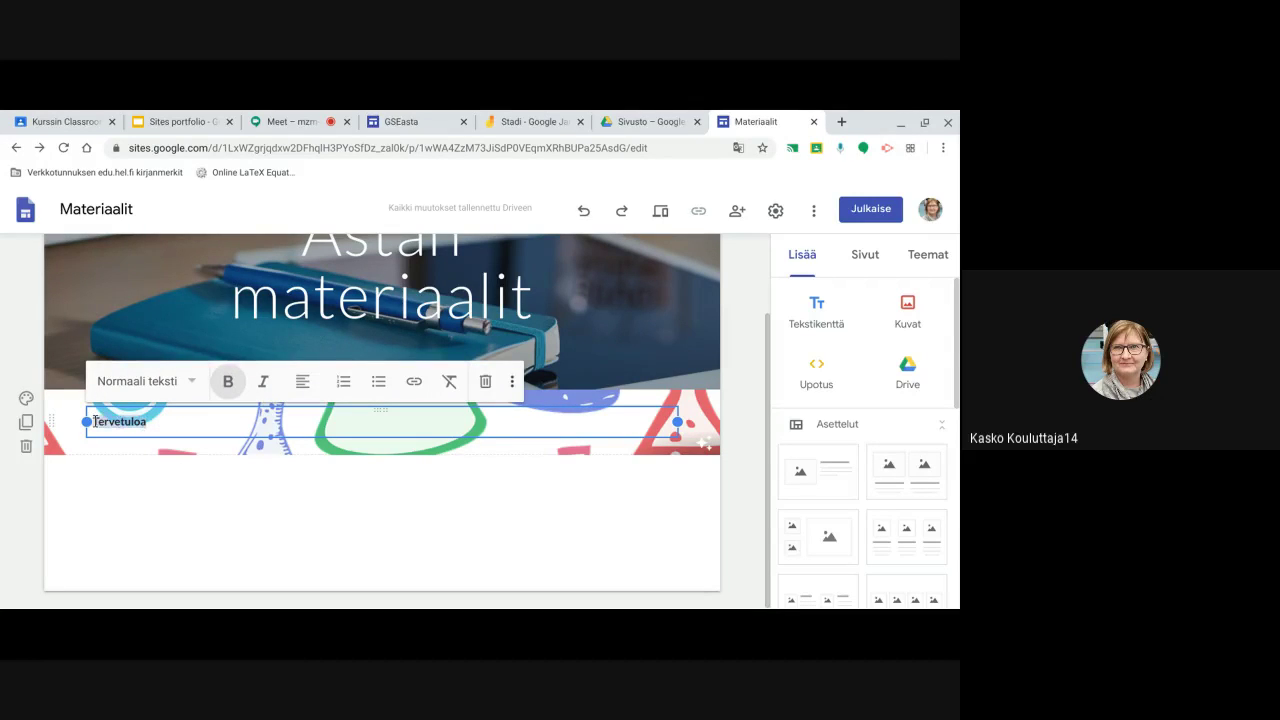
{"action": "left_click", "coordinate": [180, 382]}
{"action": "left_click", "coordinate": [155, 430]}
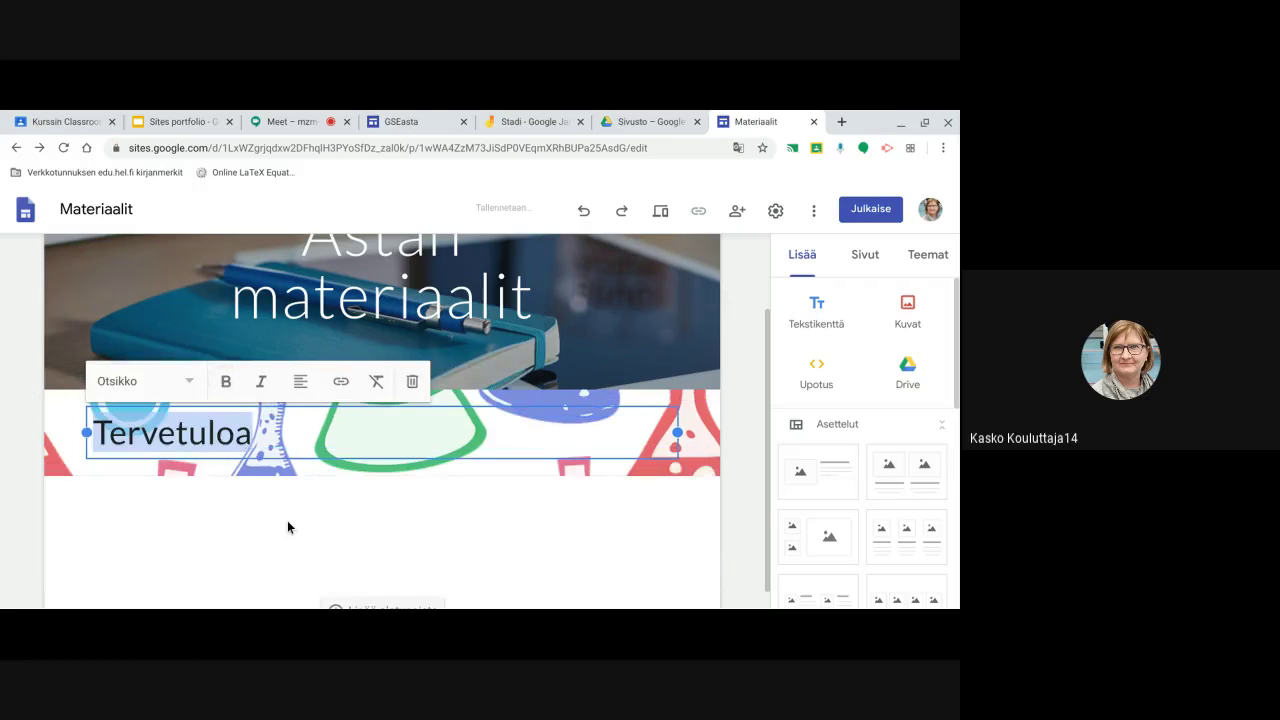
{"action": "left_click", "coordinate": [287, 530]}
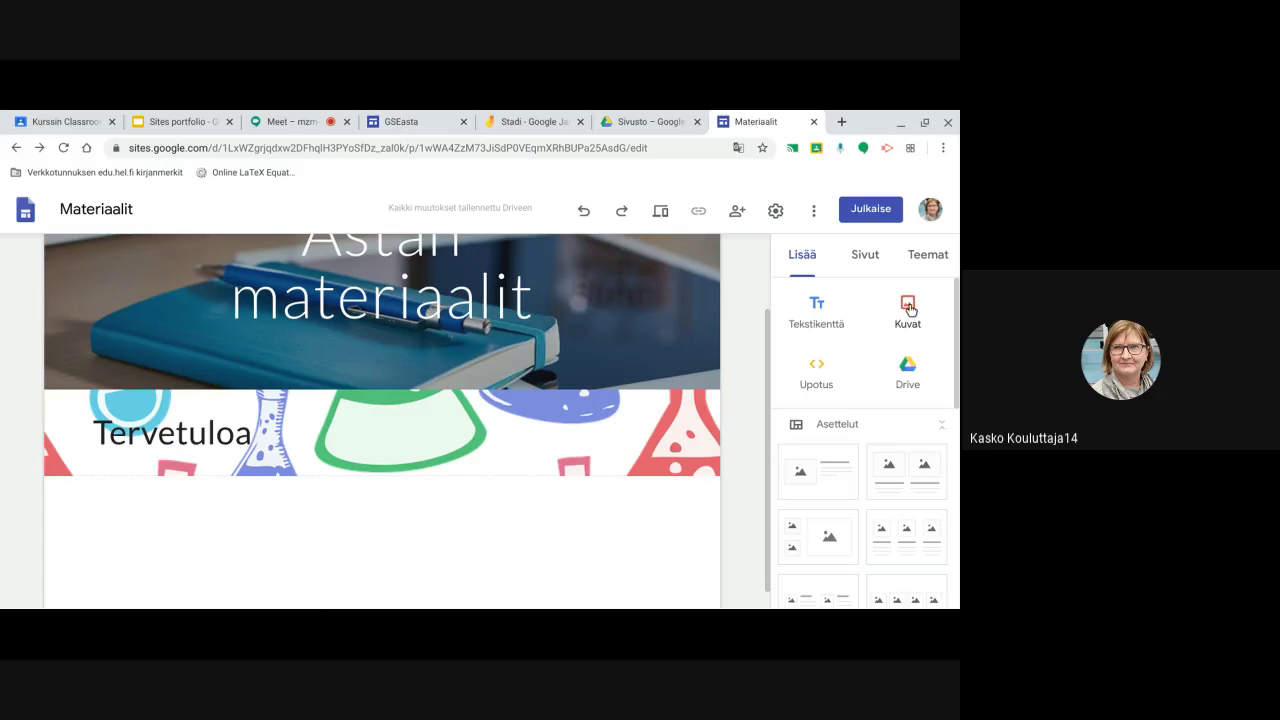
{"action": "left_click", "coordinate": [910, 310]}
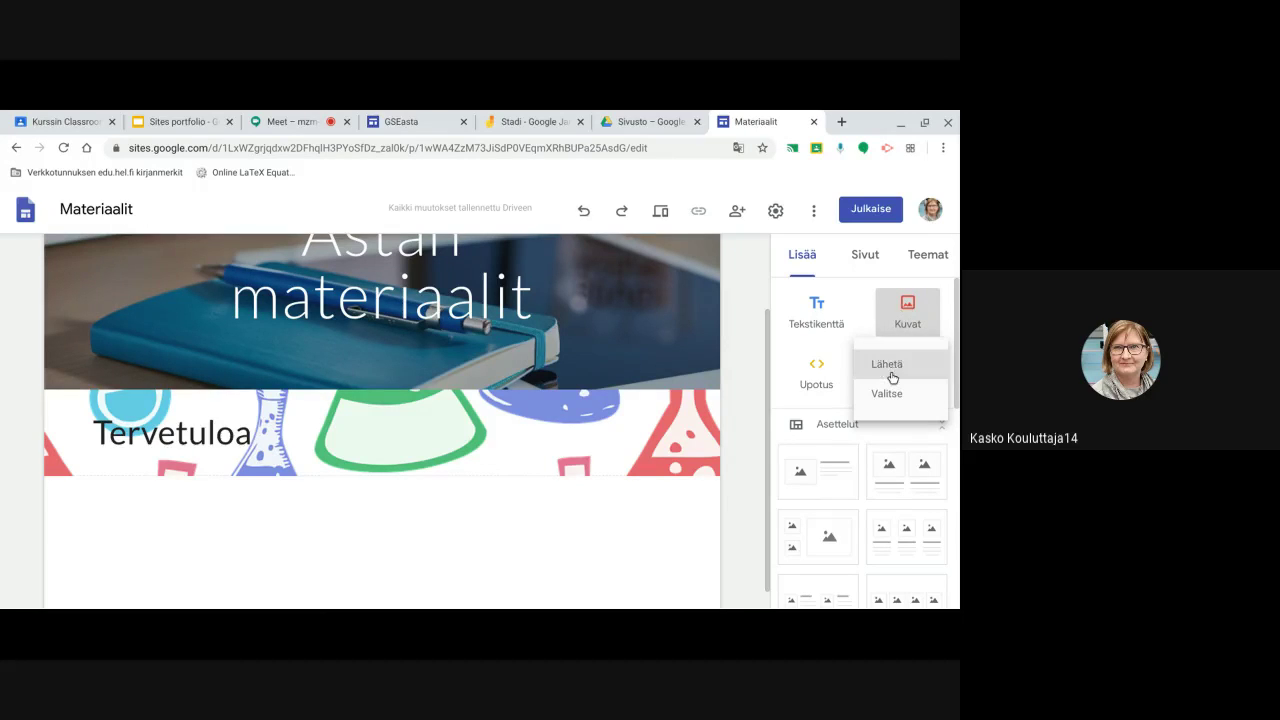
{"action": "left_click", "coordinate": [824, 367]}
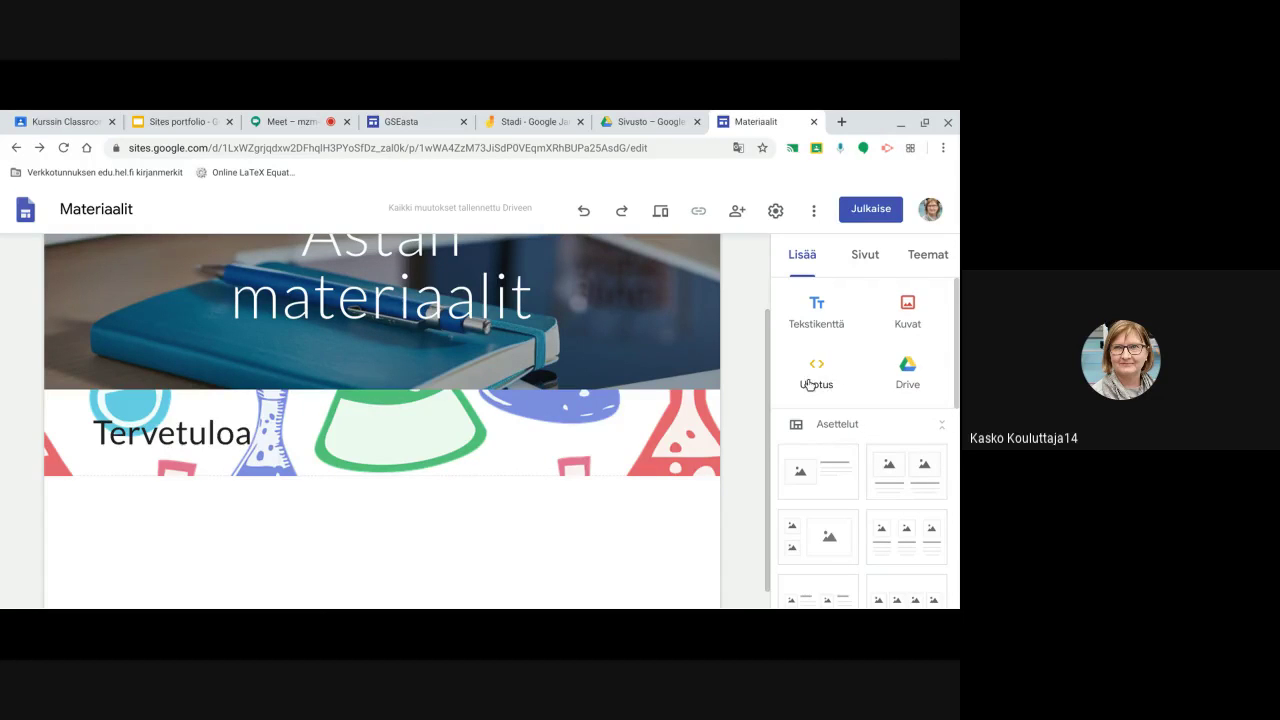
{"action": "left_click", "coordinate": [821, 369]}
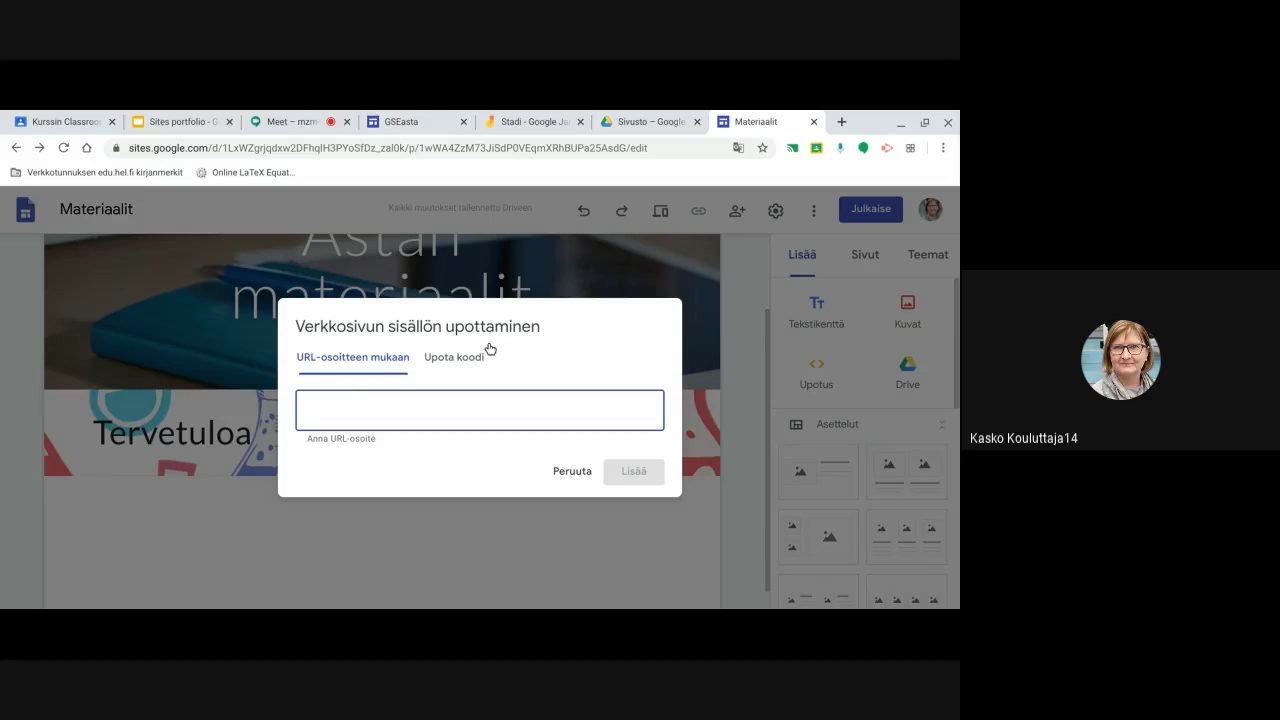
{"action": "left_click", "coordinate": [480, 358]}
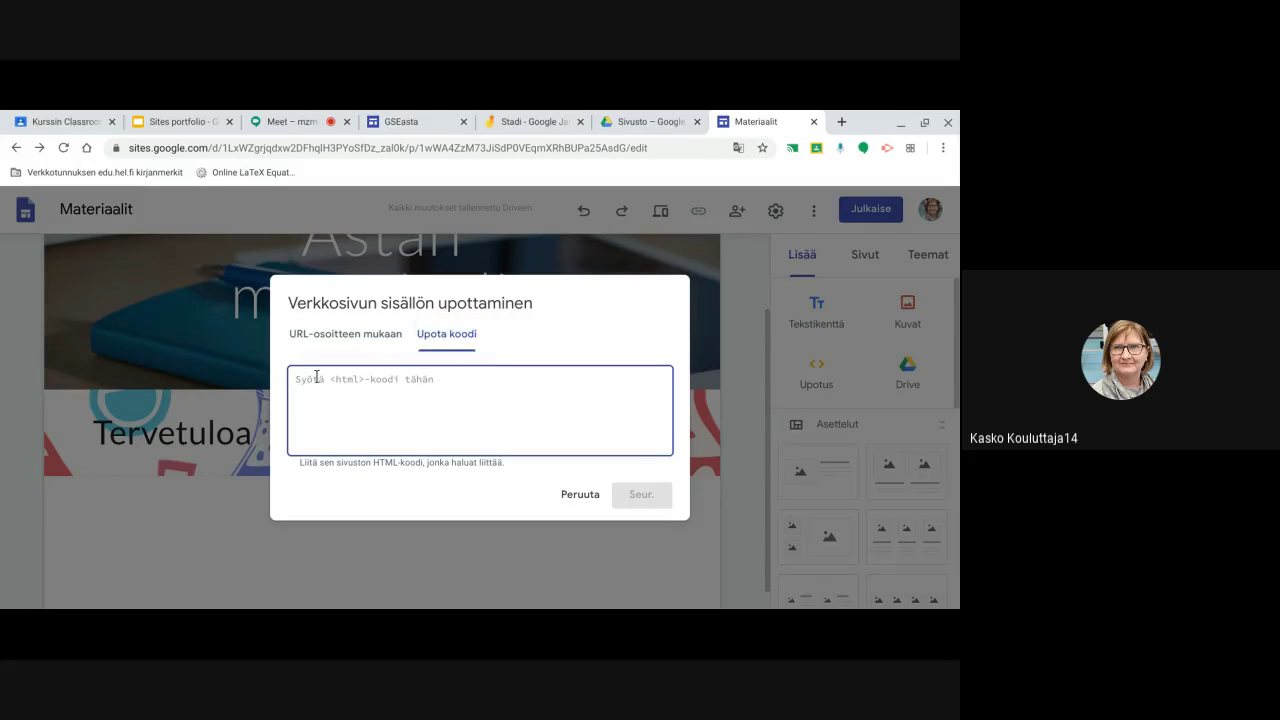
{"action": "left_click", "coordinate": [352, 341]}
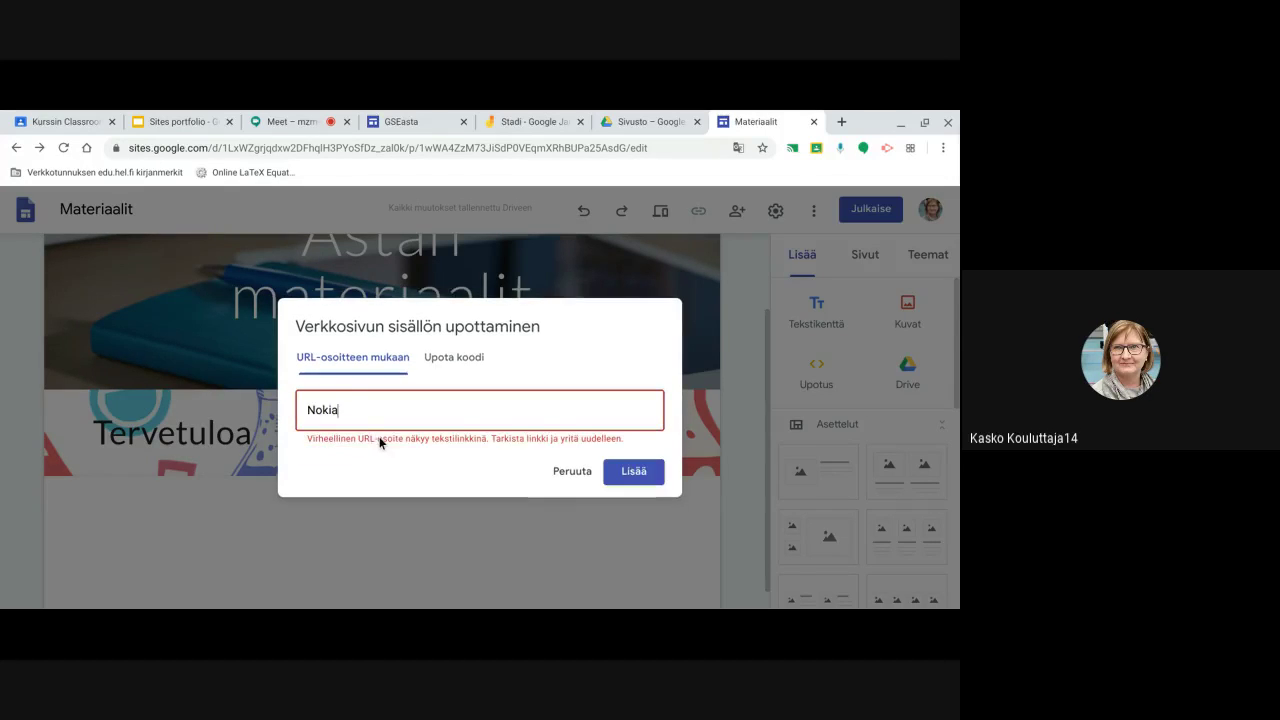
{"action": "left_click_drag", "start_coordinate": [342, 407], "coordinate": [309, 401]}
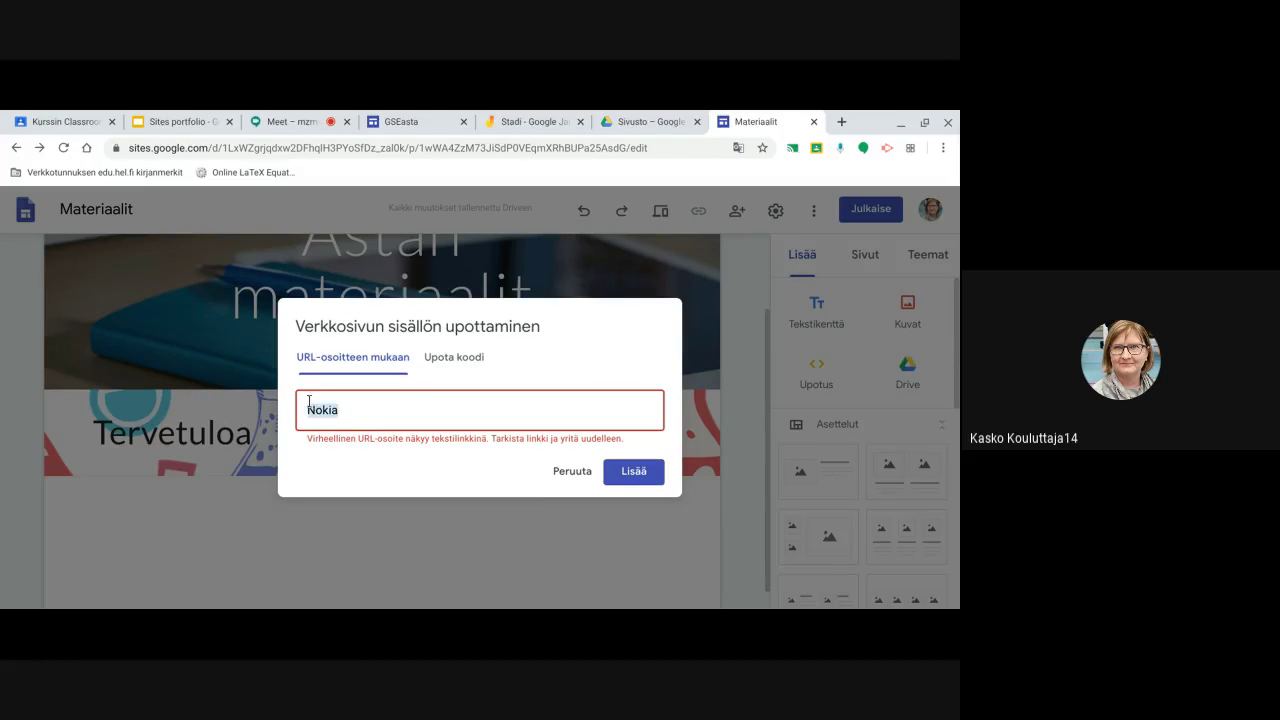
{"action": "key", "text": "BackSpace"}
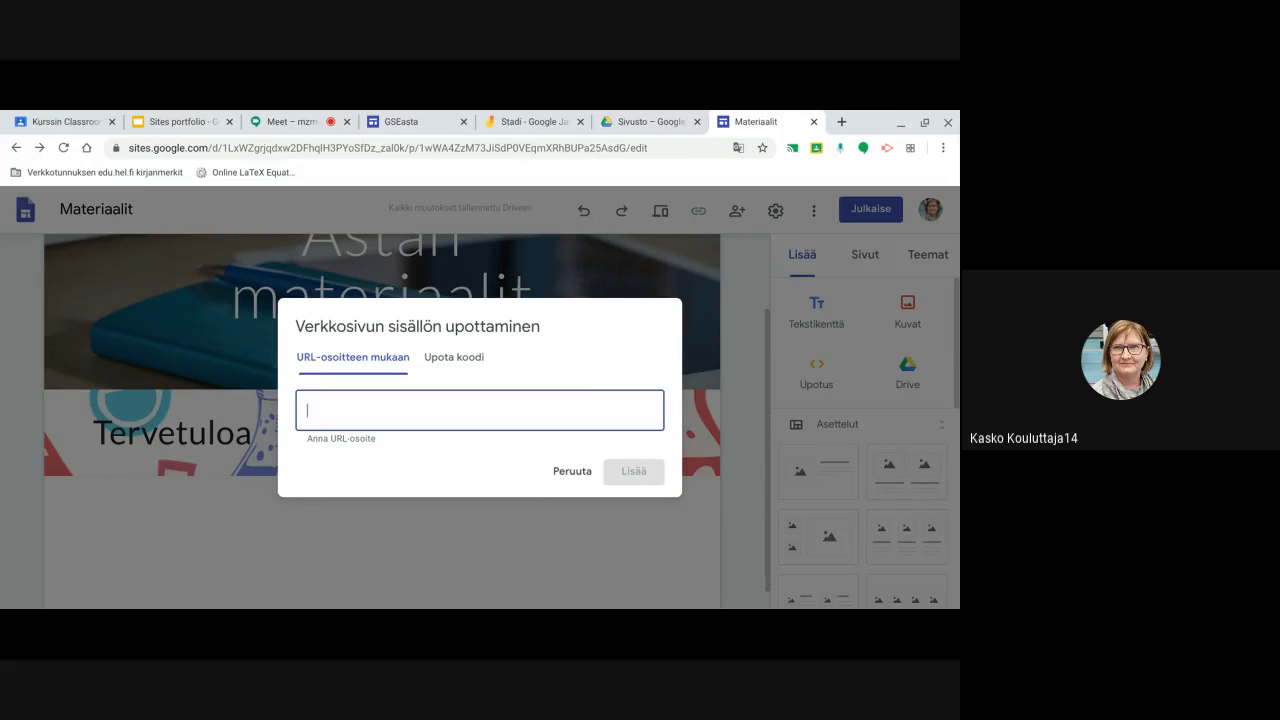
{"action": "type", "text": "www.google"}
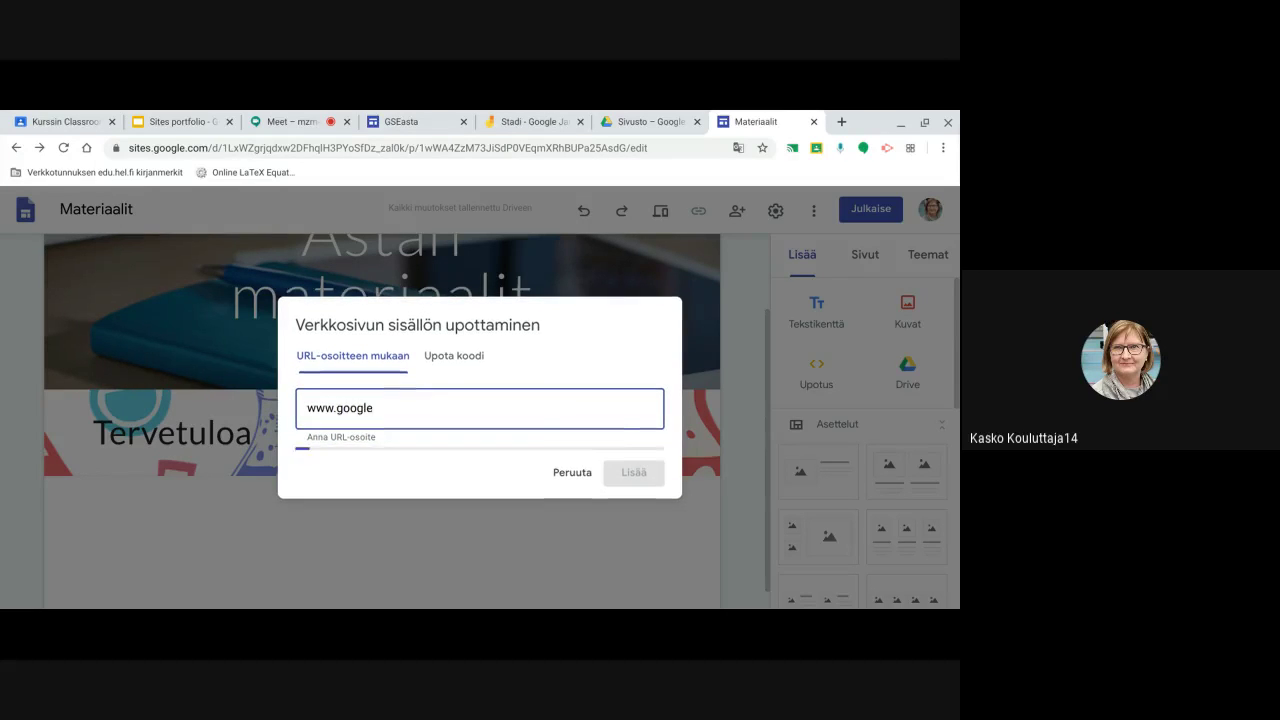
{"action": "type", "text": ".c"}
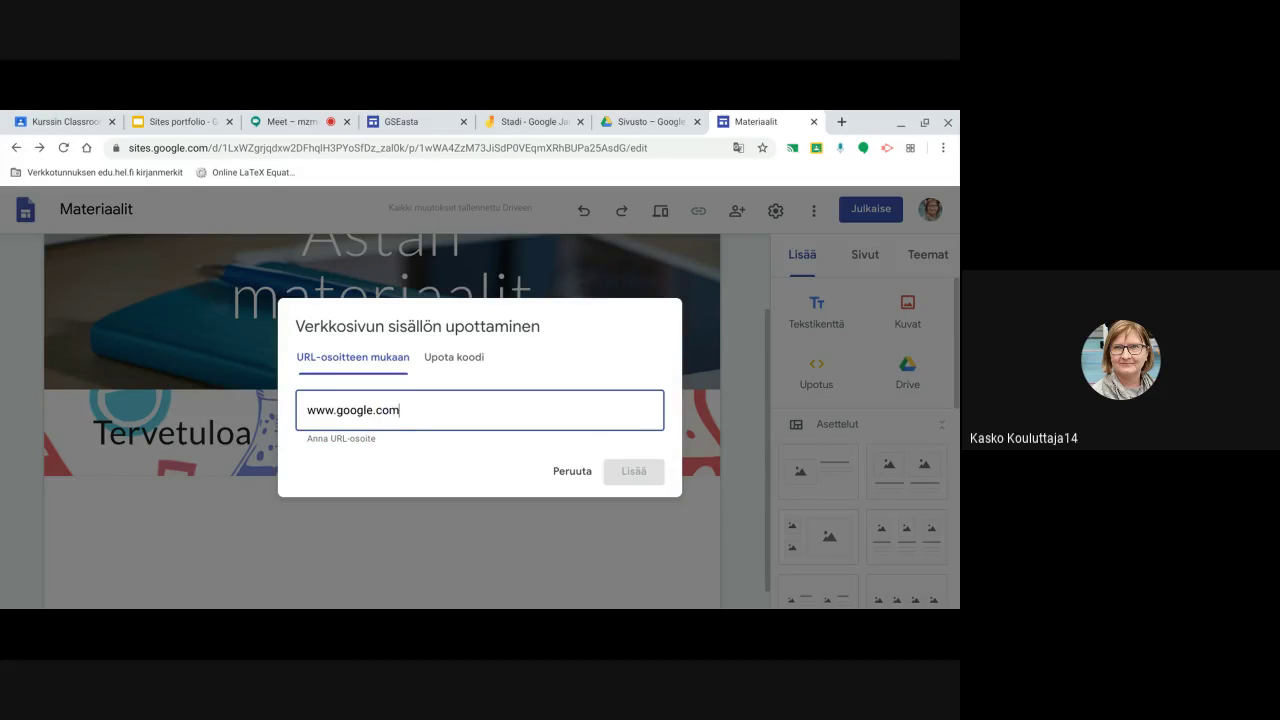
{"action": "type", "text": "om"}
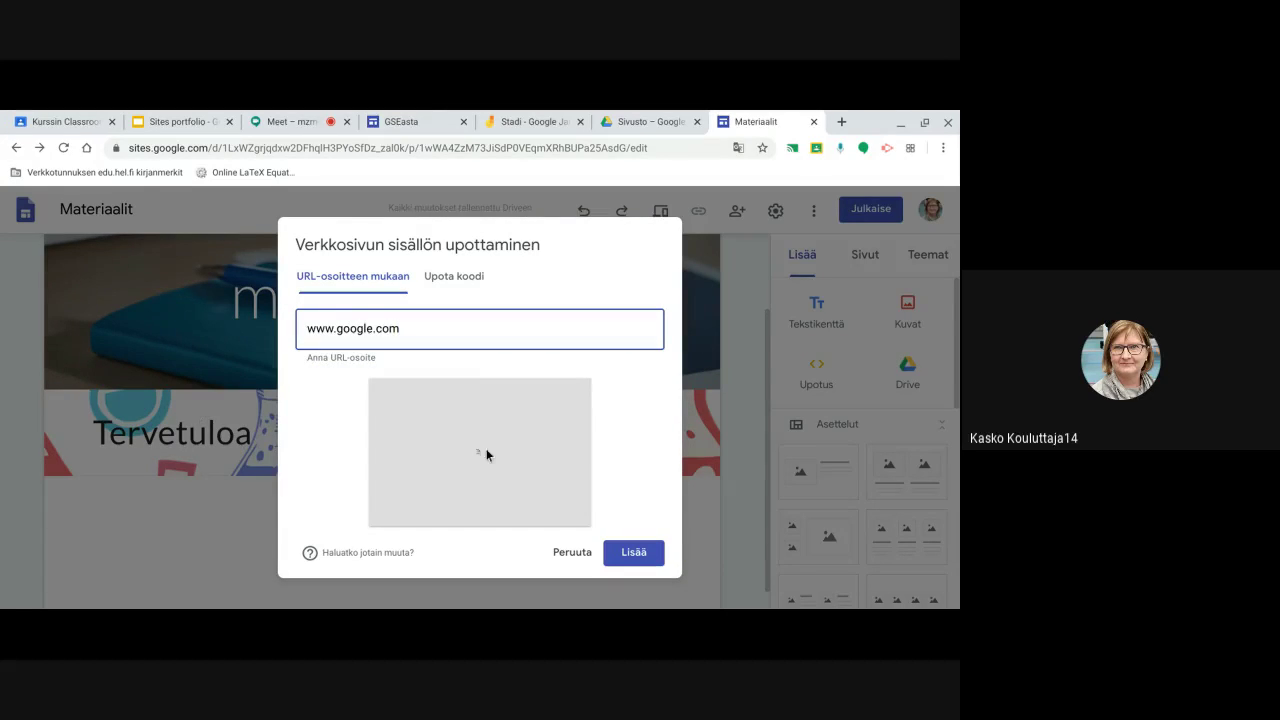
{"action": "left_click", "coordinate": [623, 558]}
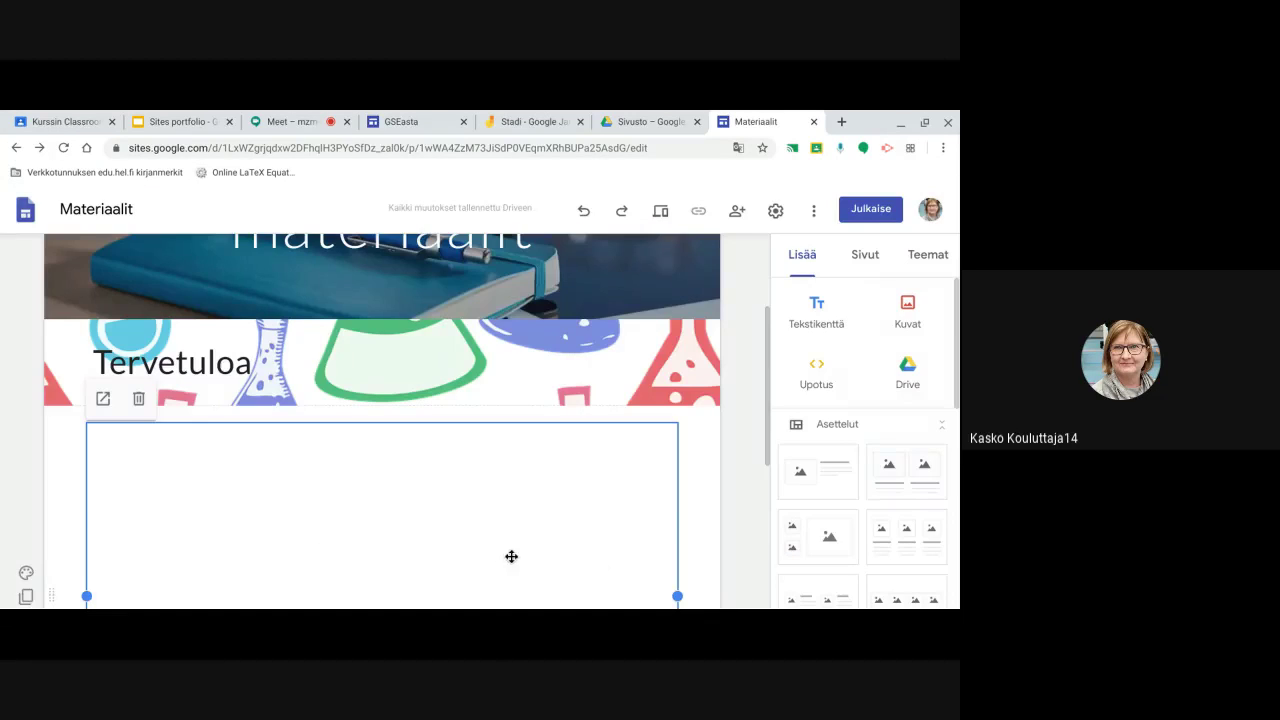
Narrow the embed box to about half the page width and scroll back to the top
{"action": "scroll", "coordinate": [420, 555], "scroll_direction": "up", "scroll_amount": 1}
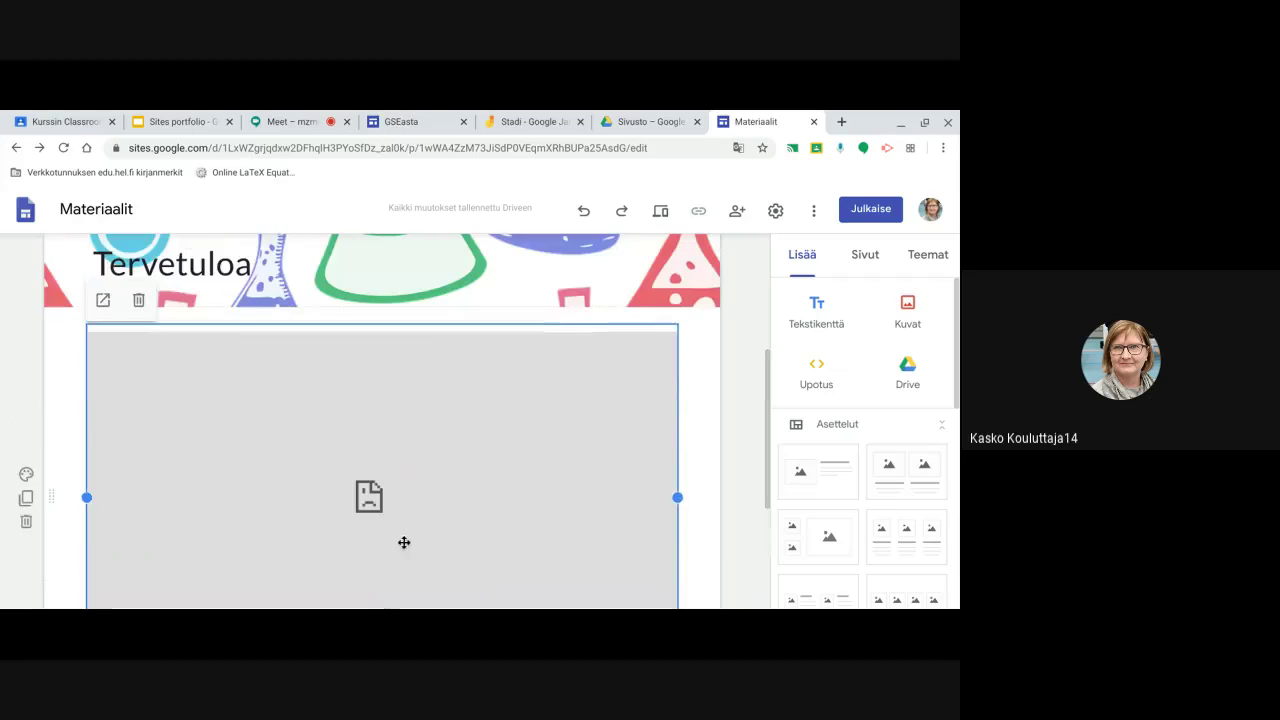
{"action": "scroll", "coordinate": [440, 455], "scroll_direction": "down", "scroll_amount": 2}
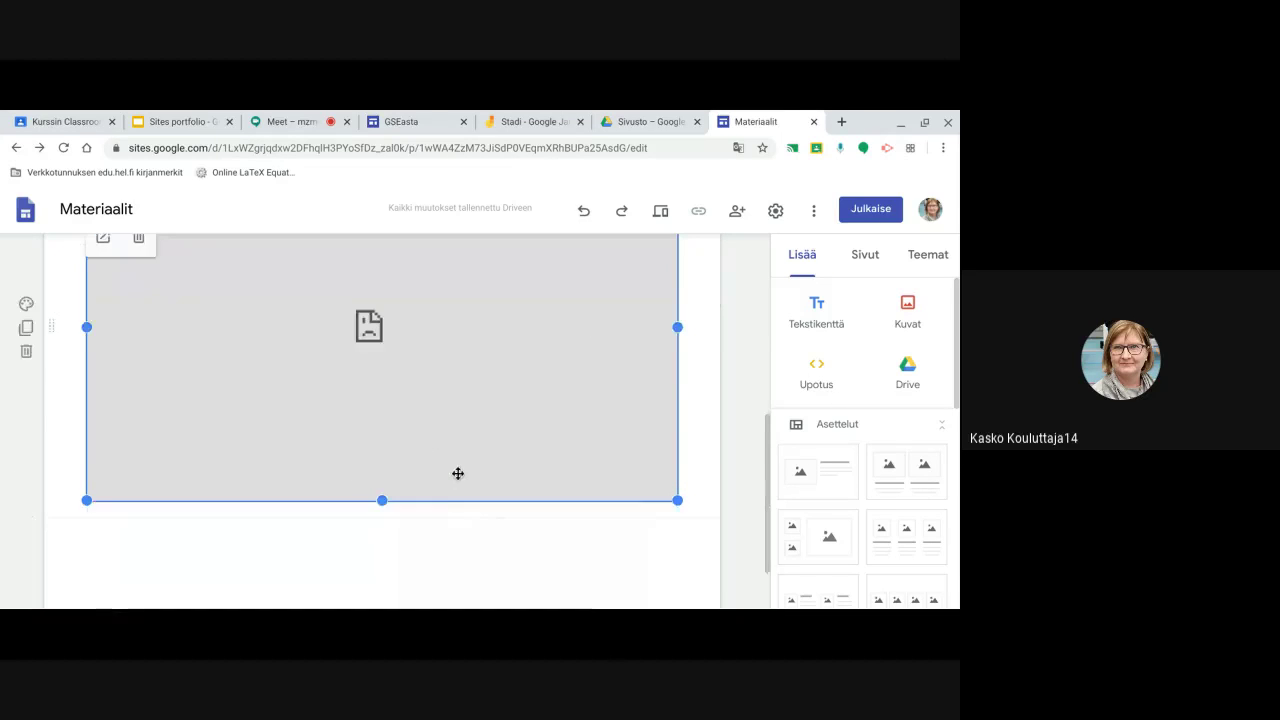
{"action": "left_click_drag", "start_coordinate": [678, 438], "coordinate": [392, 371]}
{"action": "left_click_drag", "start_coordinate": [358, 331], "coordinate": [397, 334]}
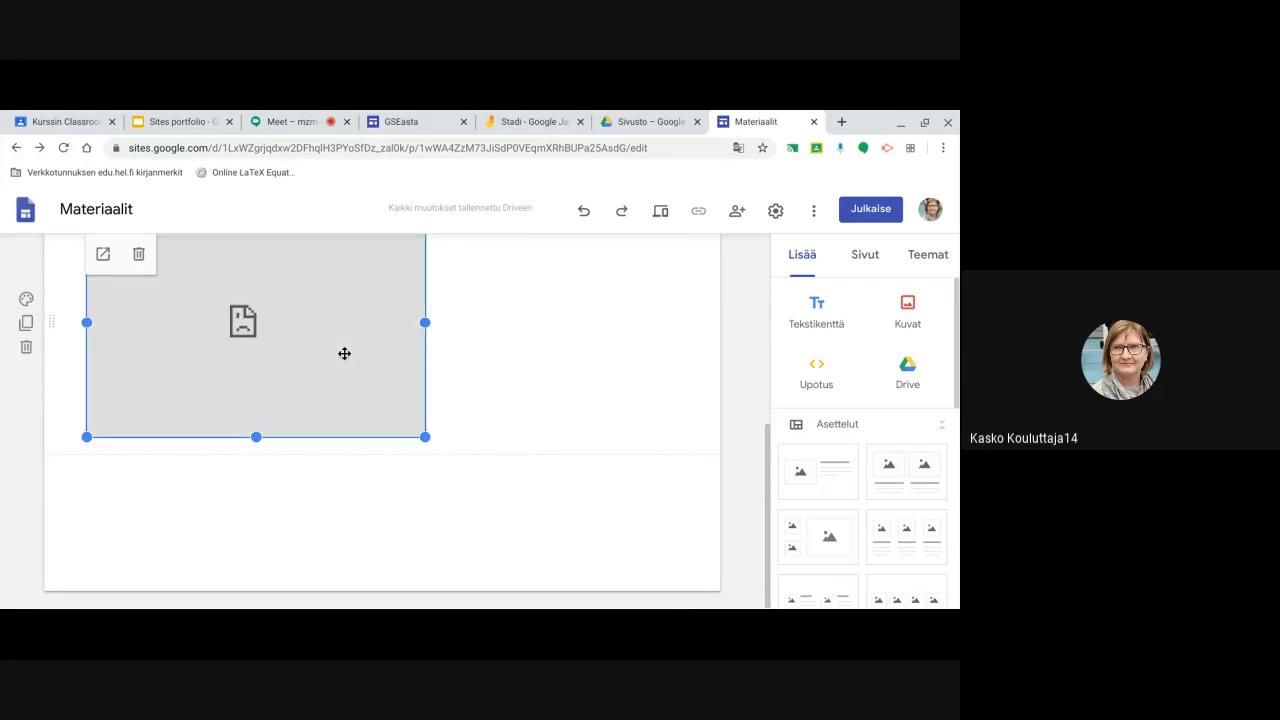
{"action": "scroll", "coordinate": [301, 365], "scroll_direction": "up", "scroll_amount": 1}
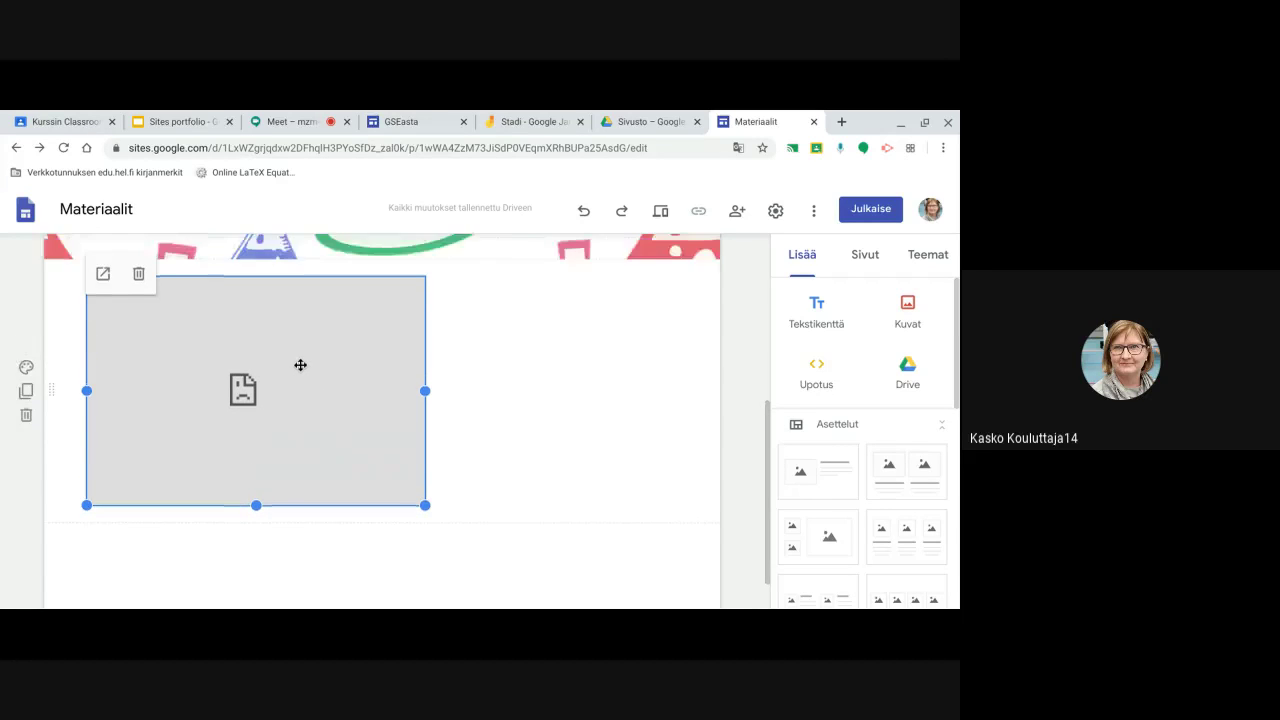
{"action": "left_click", "coordinate": [497, 428]}
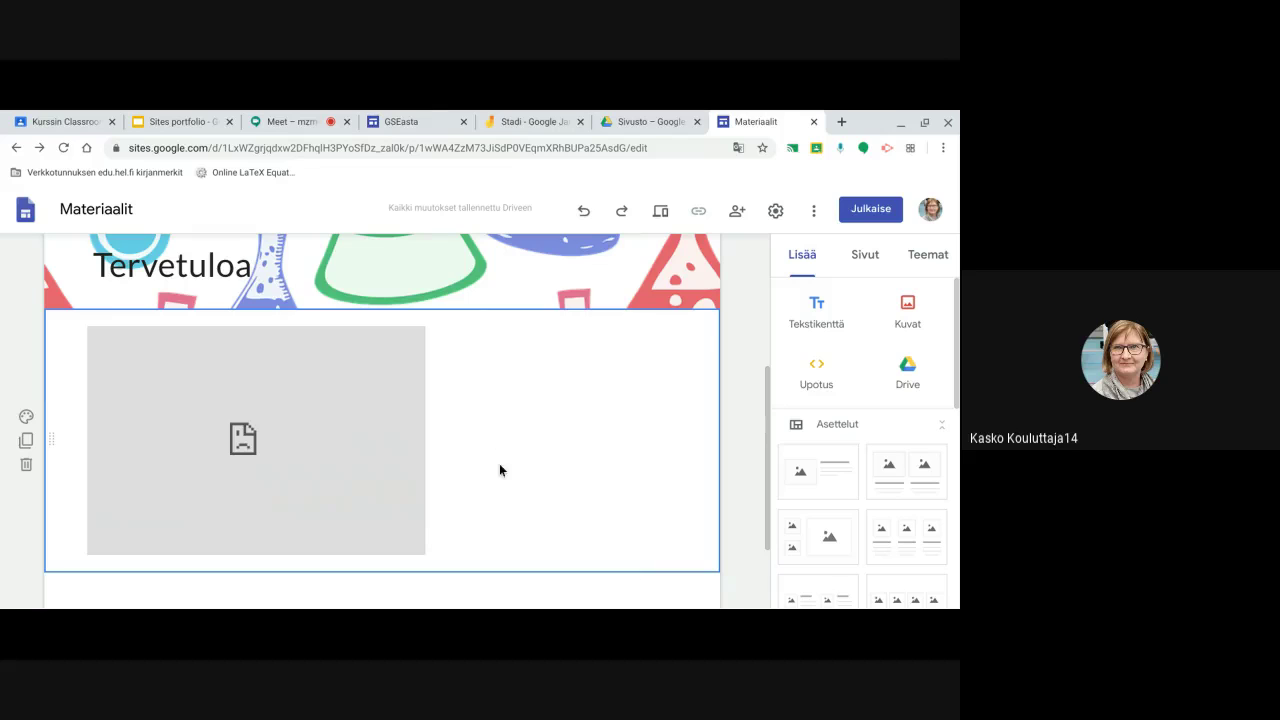
{"action": "scroll", "coordinate": [600, 486], "scroll_direction": "down", "scroll_amount": 1}
{"action": "scroll", "coordinate": [852, 453], "scroll_direction": "down", "scroll_amount": 3}
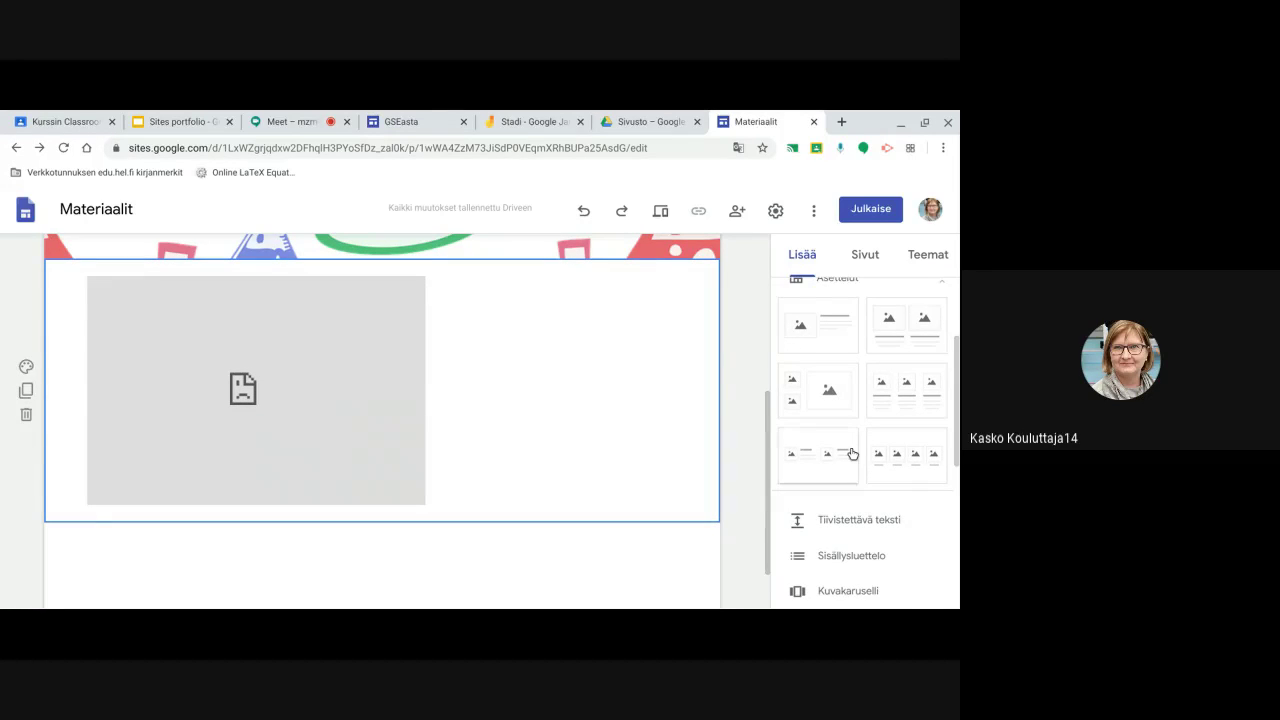
{"action": "scroll", "coordinate": [852, 453], "scroll_direction": "down", "scroll_amount": 1}
{"action": "scroll", "coordinate": [852, 453], "scroll_direction": "down", "scroll_amount": 1}
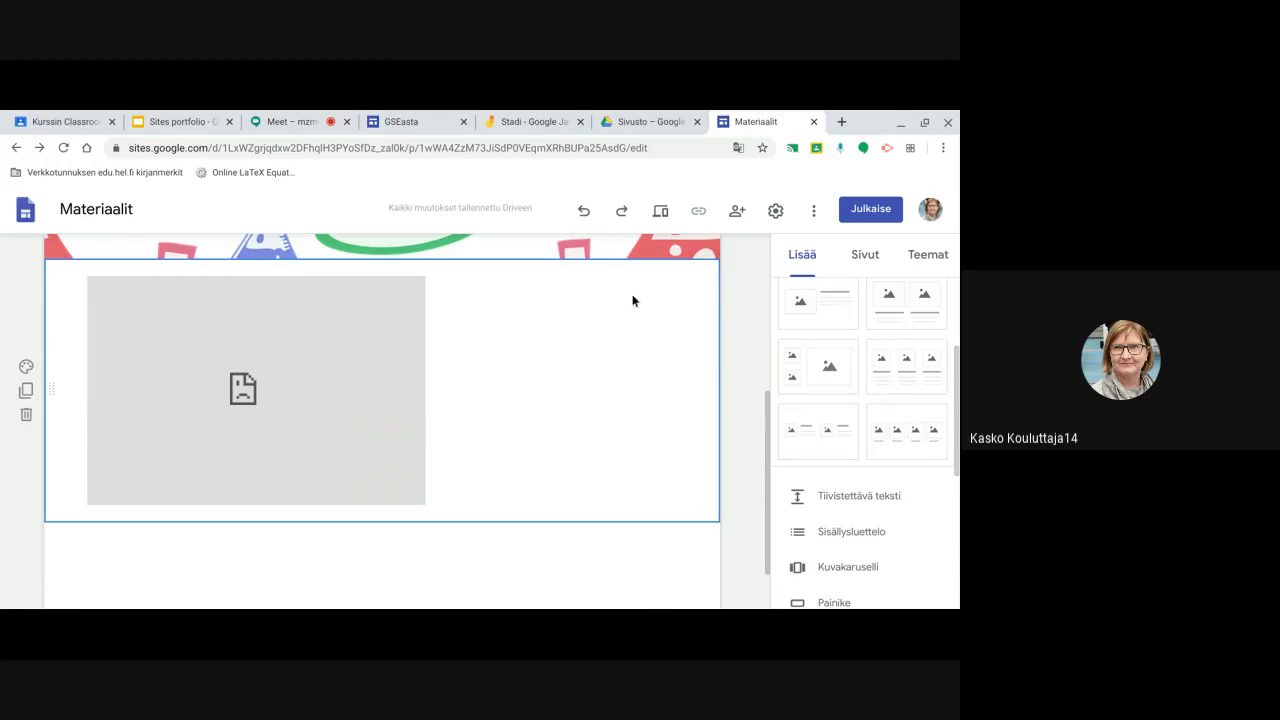
{"action": "scroll", "coordinate": [640, 320], "scroll_direction": "up", "scroll_amount": 3}
{"action": "scroll", "coordinate": [638, 335], "scroll_direction": "up", "scroll_amount": 2}
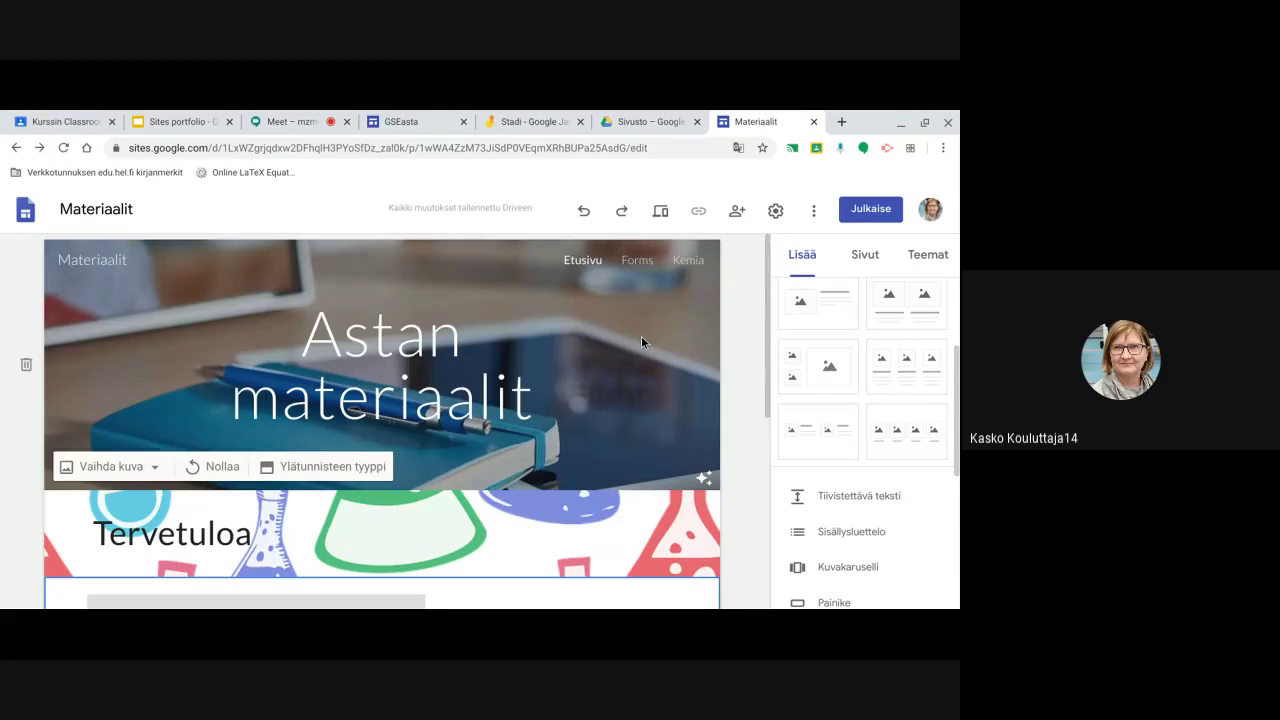
On the Forms page, insert the three-image column layout from Asettelut
{"action": "left_click", "coordinate": [640, 258]}
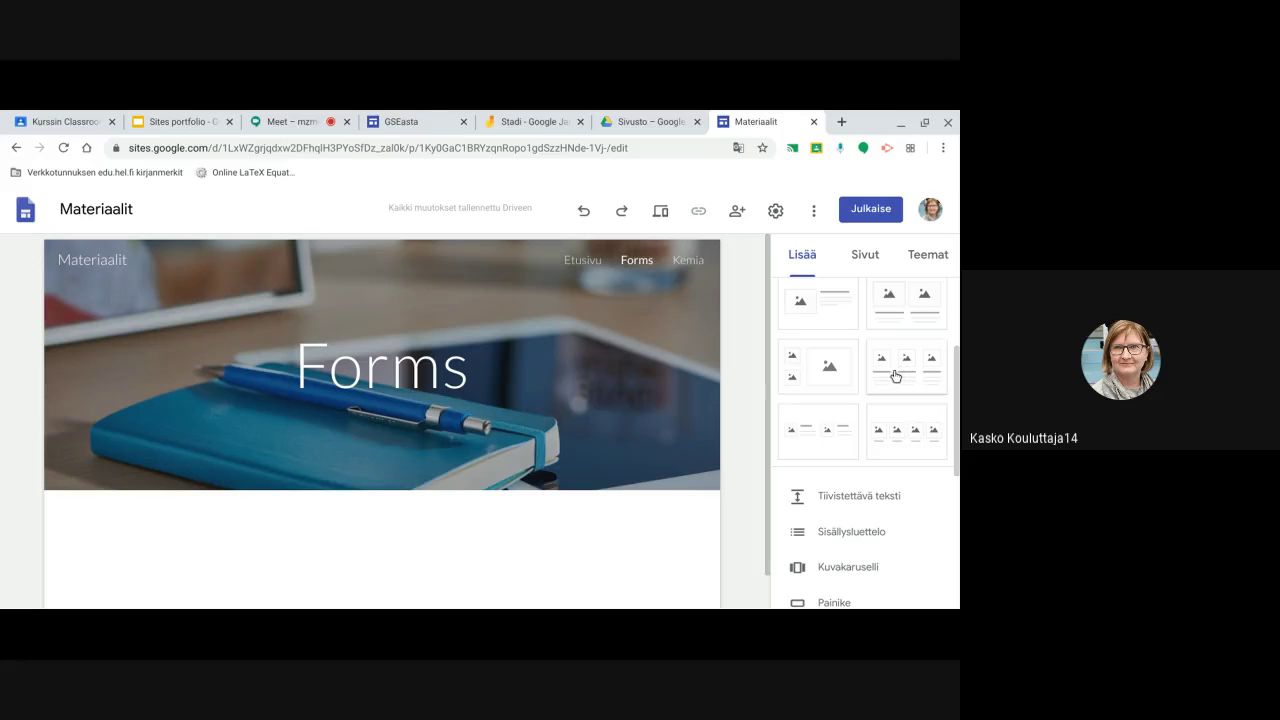
{"action": "left_click", "coordinate": [895, 376]}
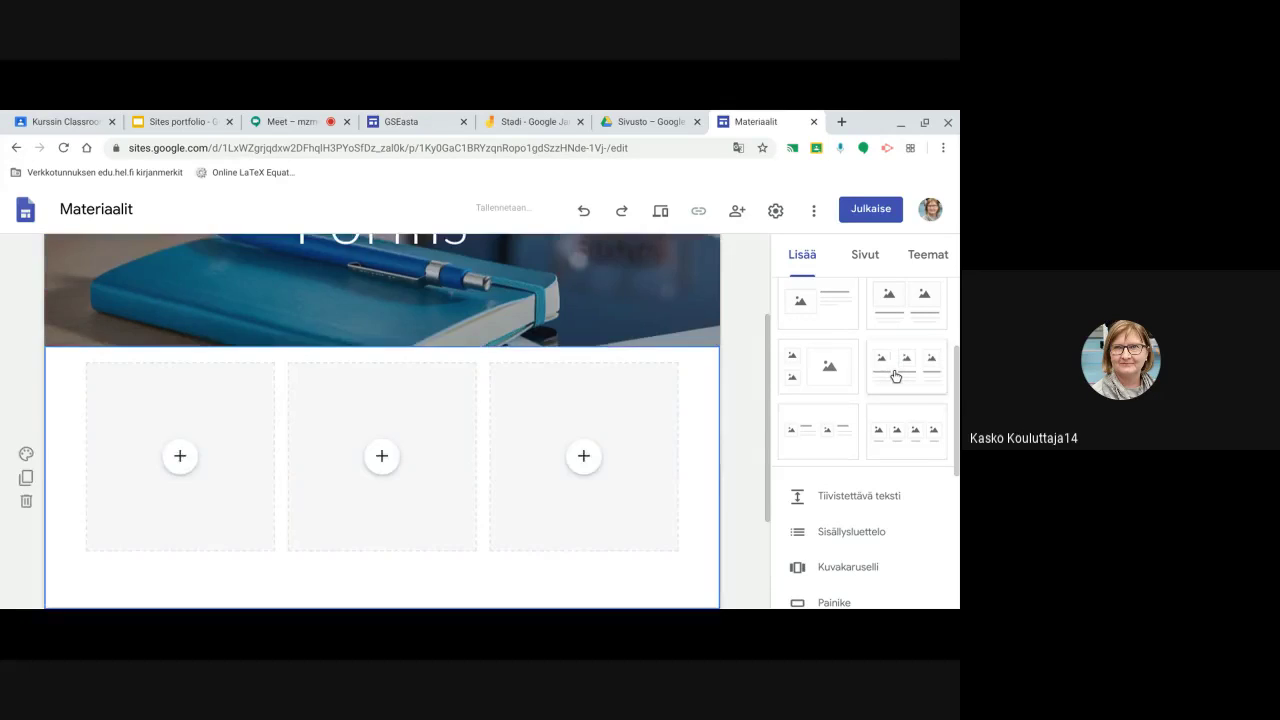
{"action": "scroll", "coordinate": [548, 480], "scroll_direction": "down", "scroll_amount": 1}
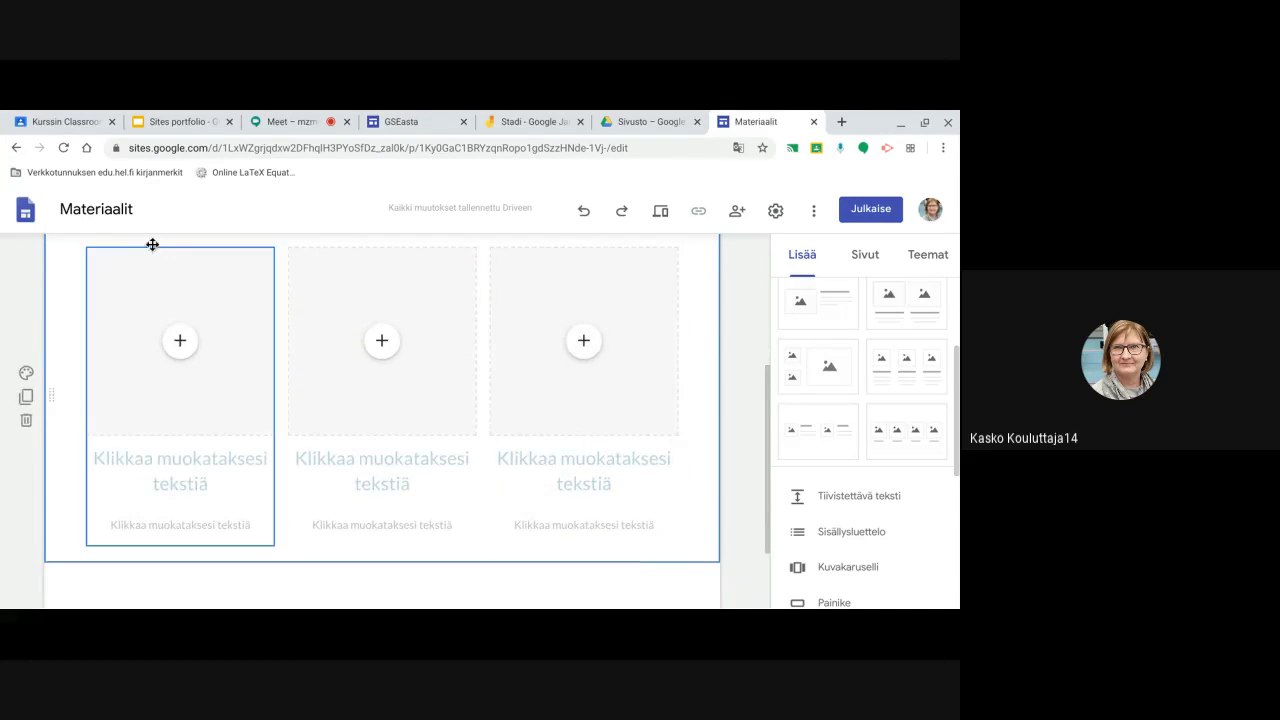
{"action": "left_click", "coordinate": [178, 340]}
{"action": "scroll", "coordinate": [221, 421], "scroll_direction": "up", "scroll_amount": 3}
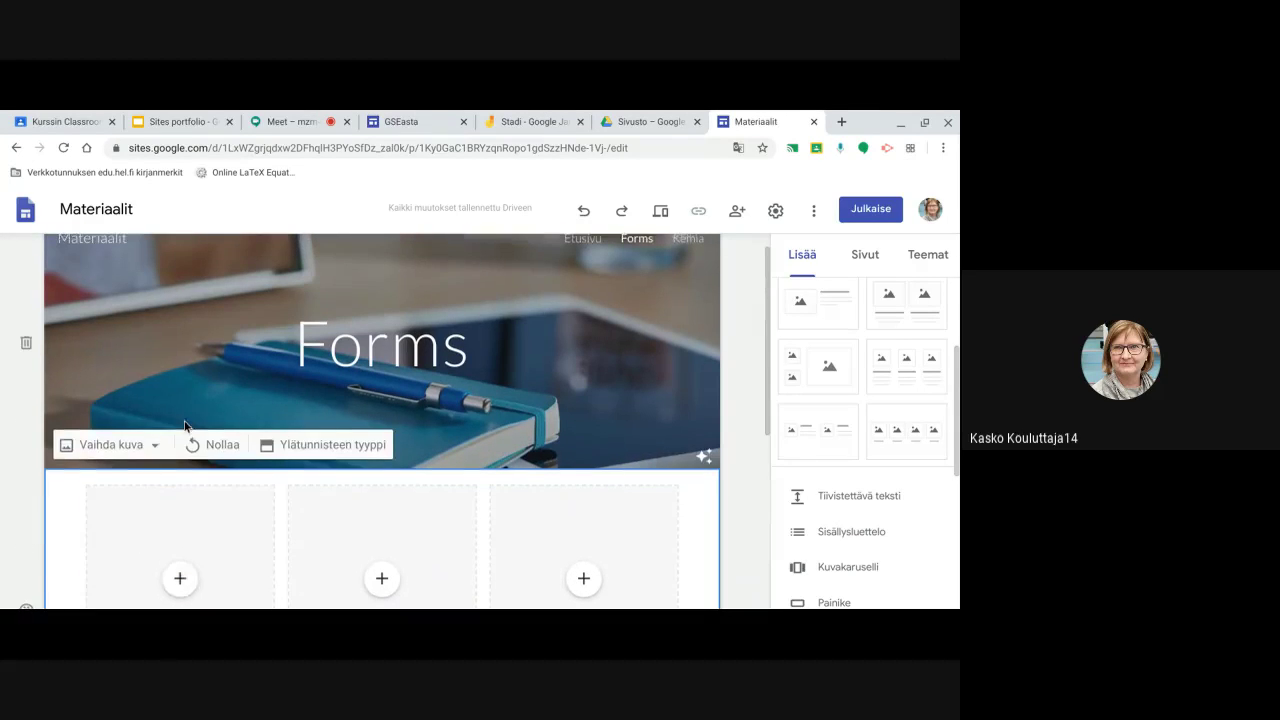
{"action": "scroll", "coordinate": [183, 421], "scroll_direction": "down", "scroll_amount": 2}
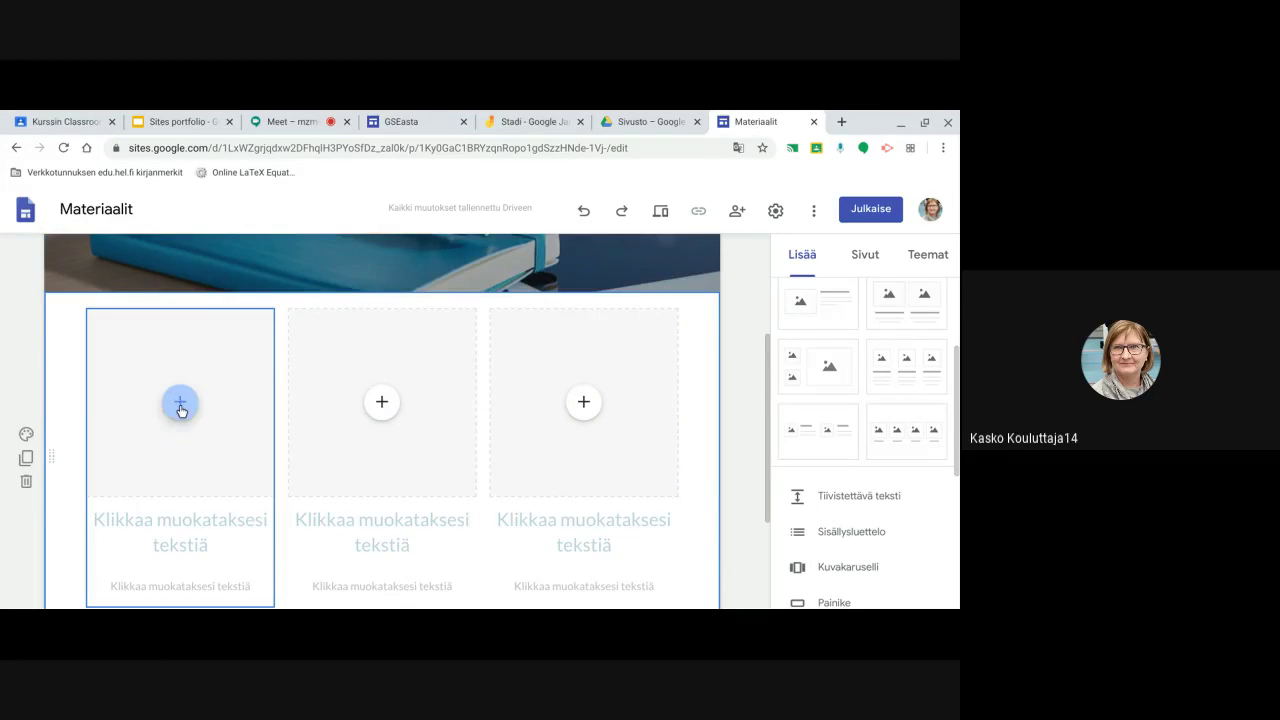
Embed the YouTube video 'Kyselyn ja tietovisan tekeminen Forms työkalulla', found by searching 'Forms ohje'
{"action": "left_click", "coordinate": [181, 408]}
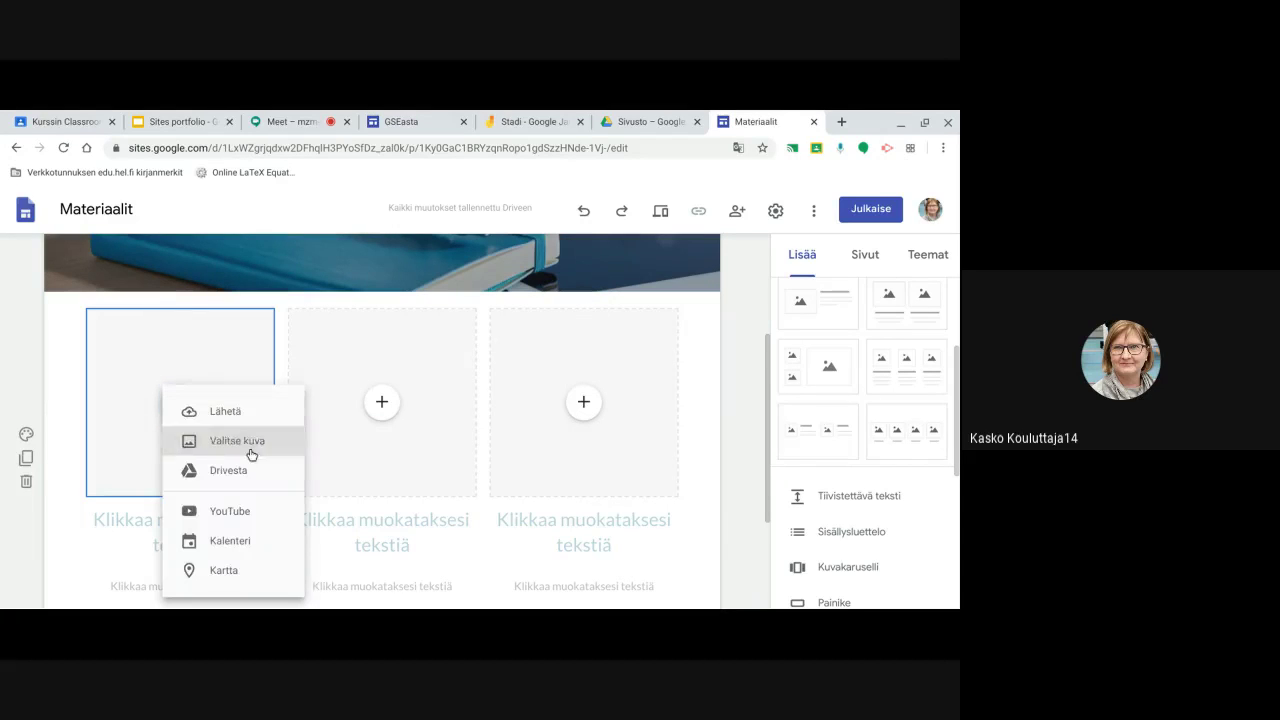
{"action": "left_click", "coordinate": [239, 513]}
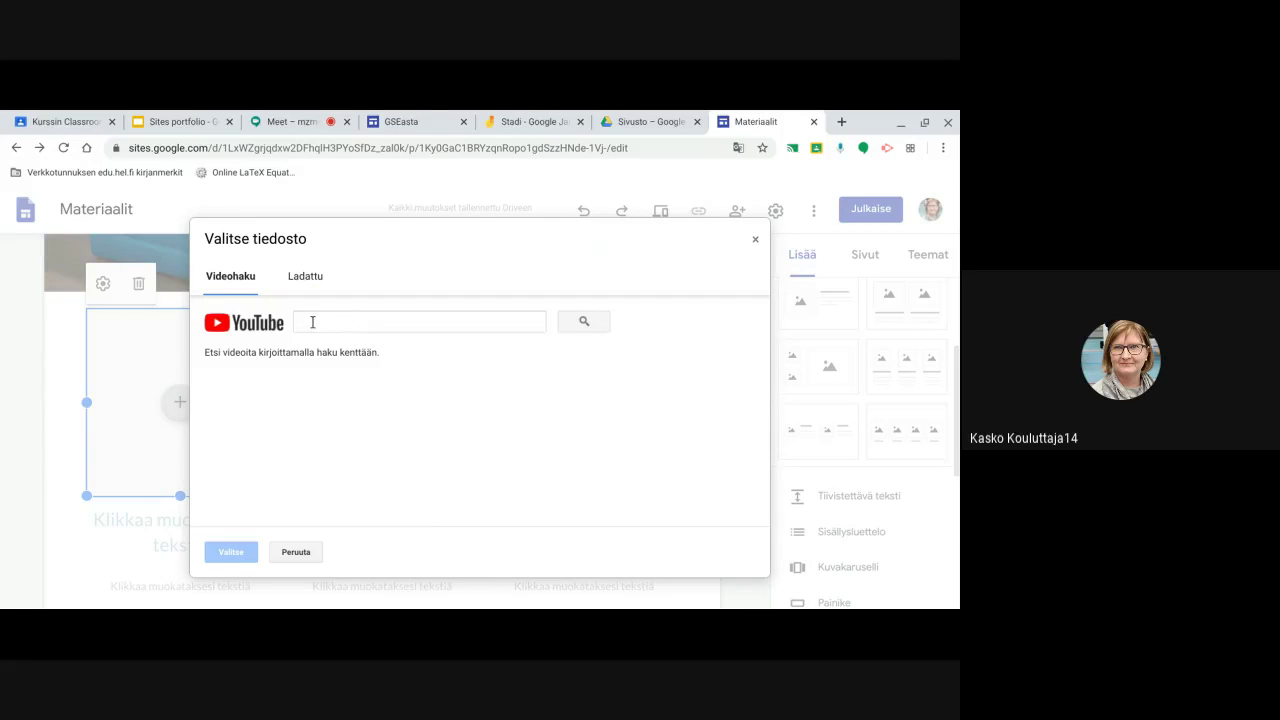
{"action": "left_click", "coordinate": [312, 322]}
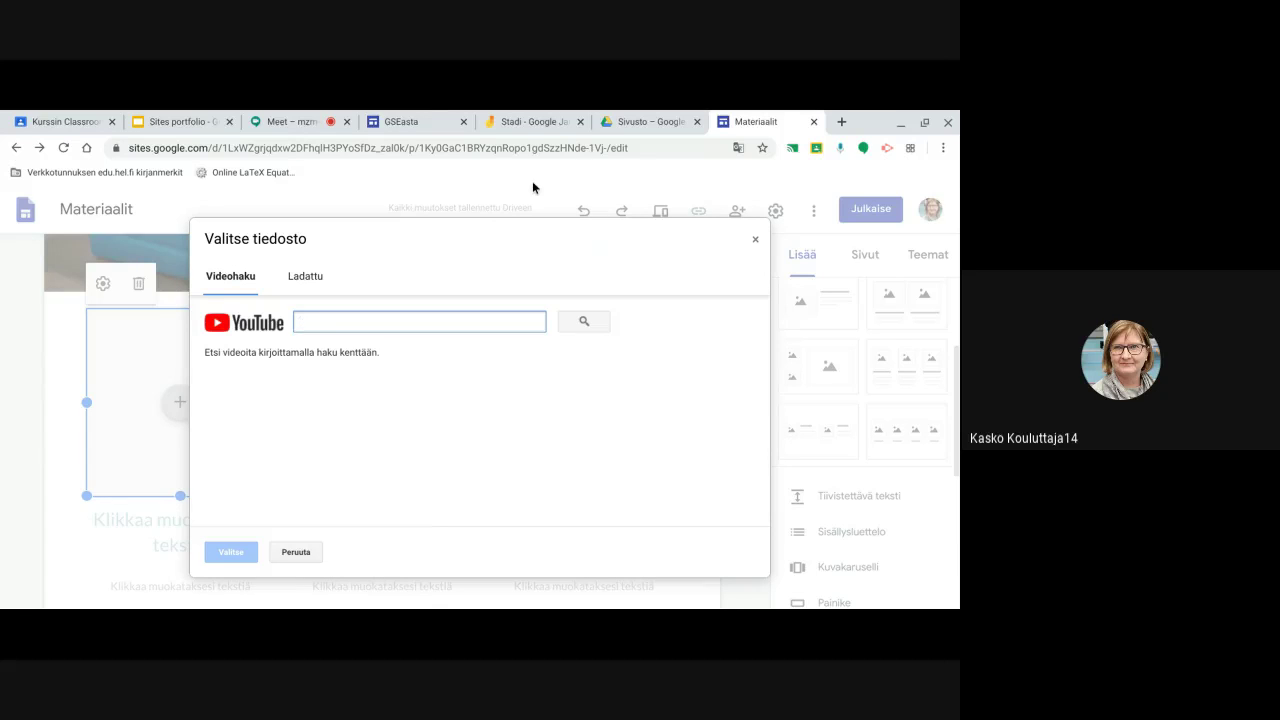
{"action": "type", "text": "Forms ohje"}
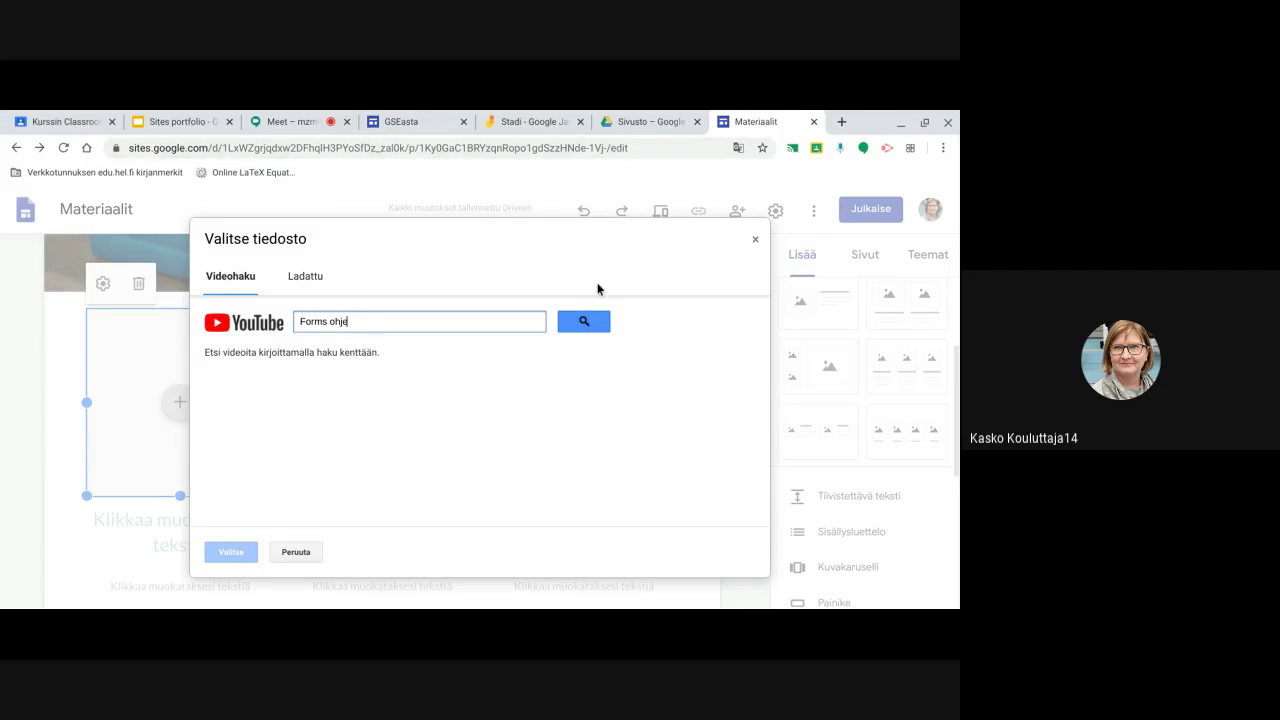
{"action": "left_click", "coordinate": [585, 321]}
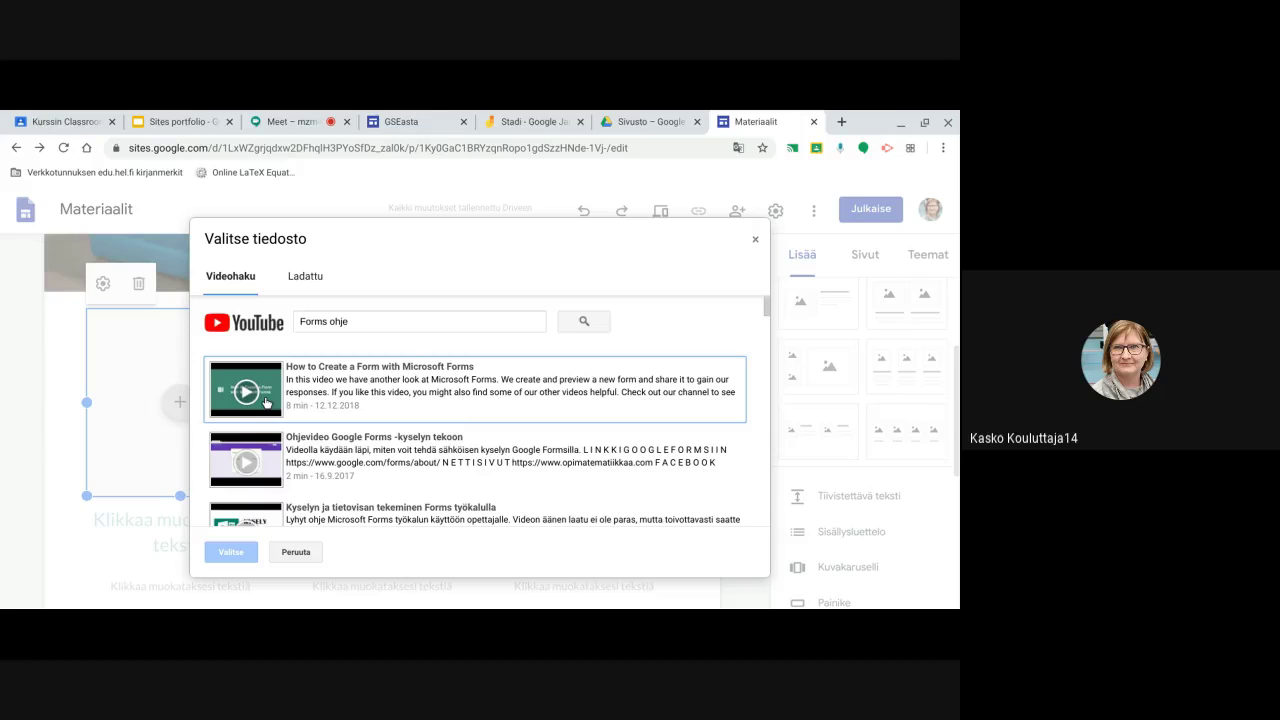
{"action": "scroll", "coordinate": [325, 438], "scroll_direction": "down", "scroll_amount": 1}
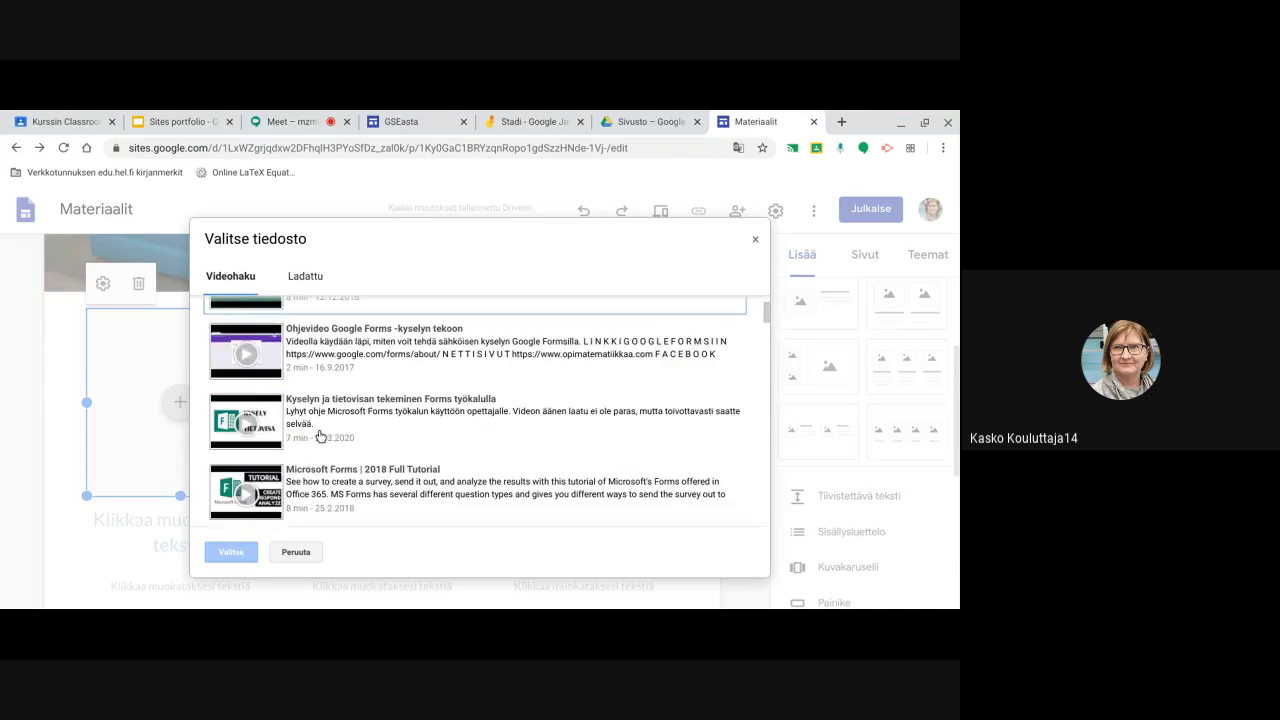
{"action": "left_click", "coordinate": [255, 401]}
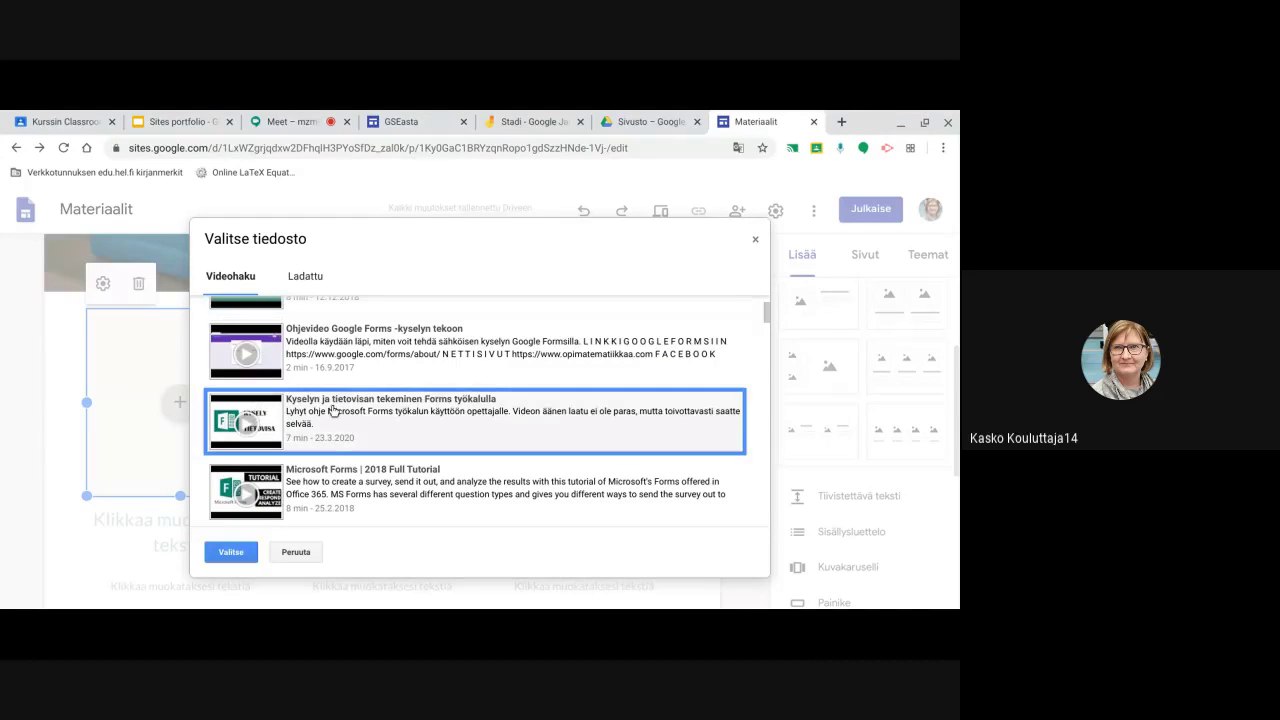
{"action": "left_click", "coordinate": [230, 552]}
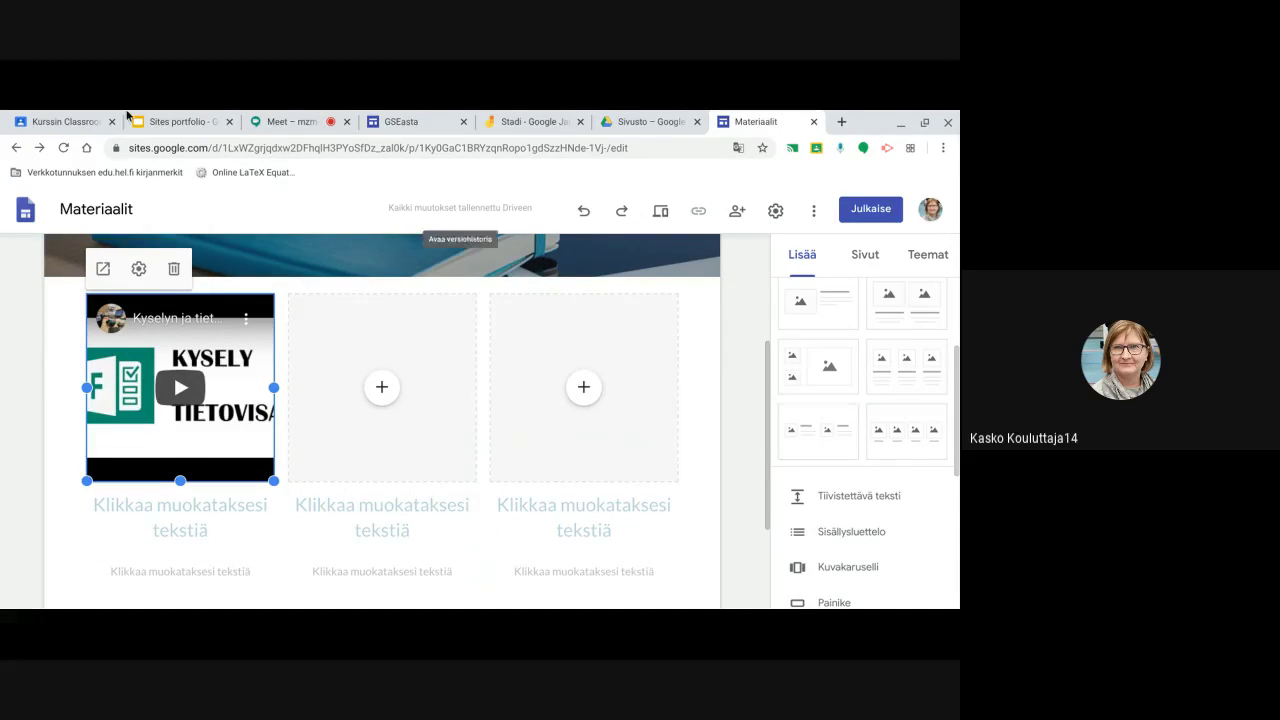
{"action": "left_click", "coordinate": [293, 121]}
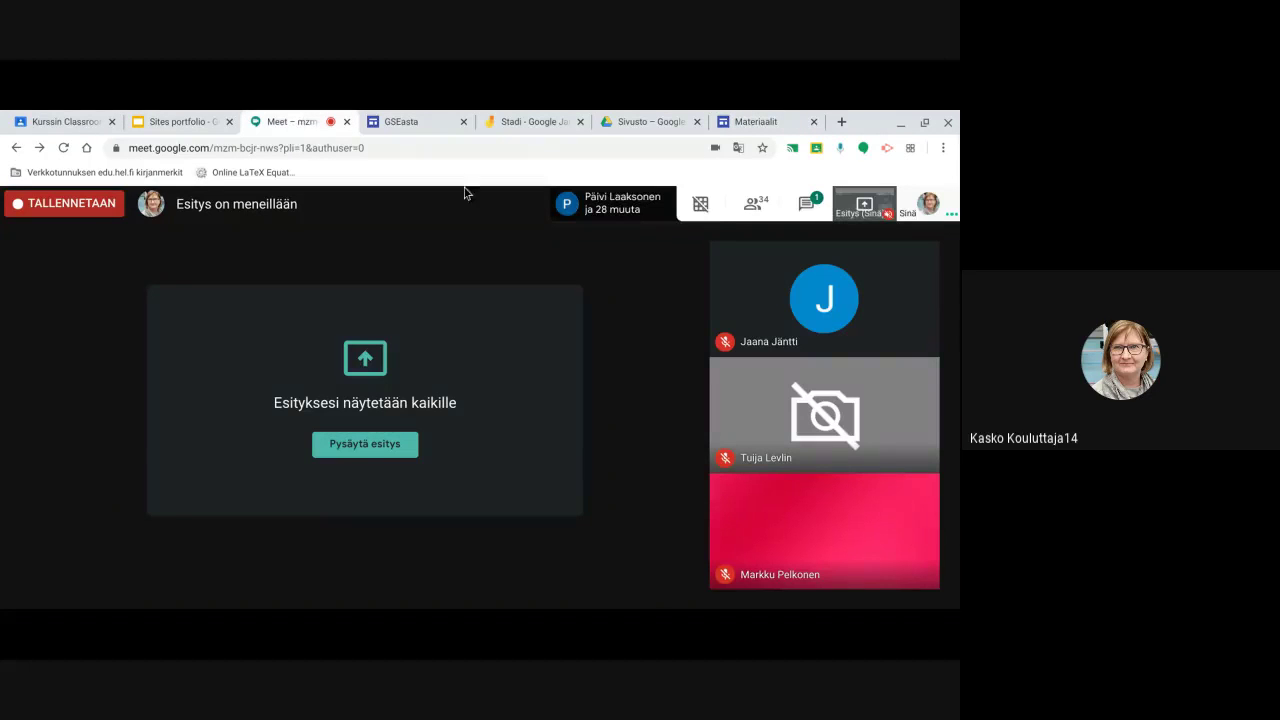
{"action": "left_click", "coordinate": [808, 204]}
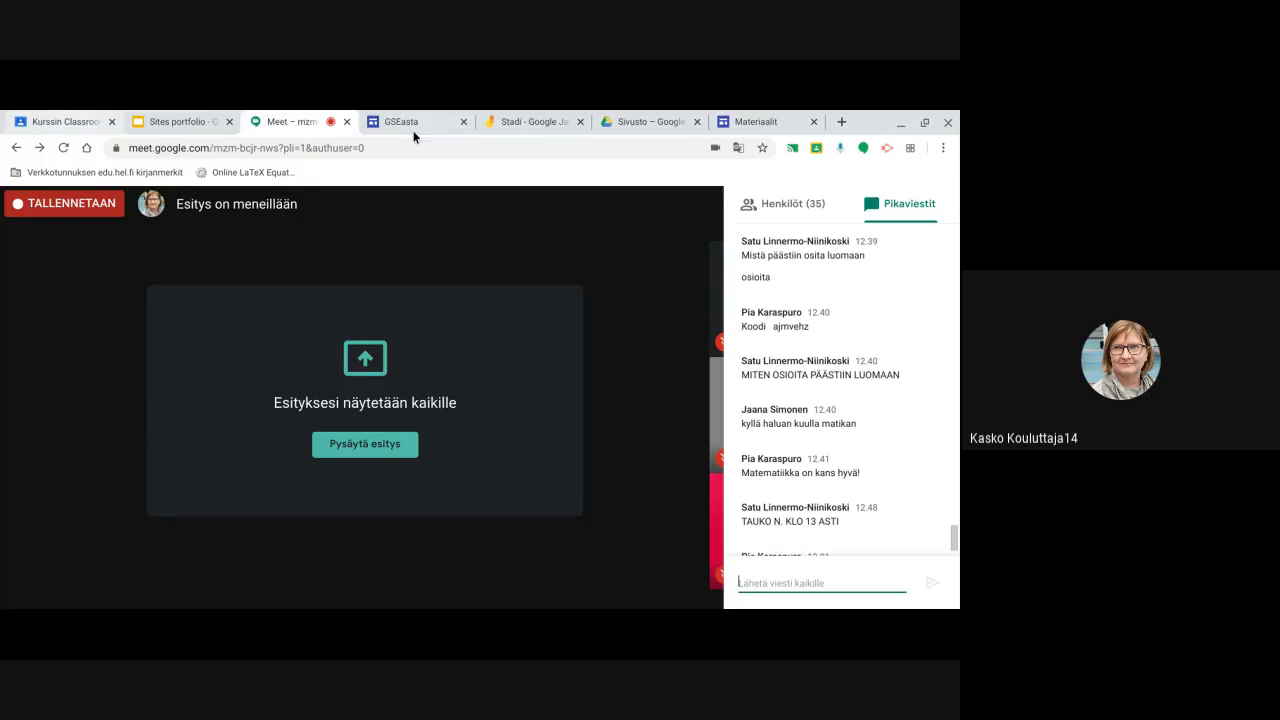
{"action": "left_click", "coordinate": [789, 122]}
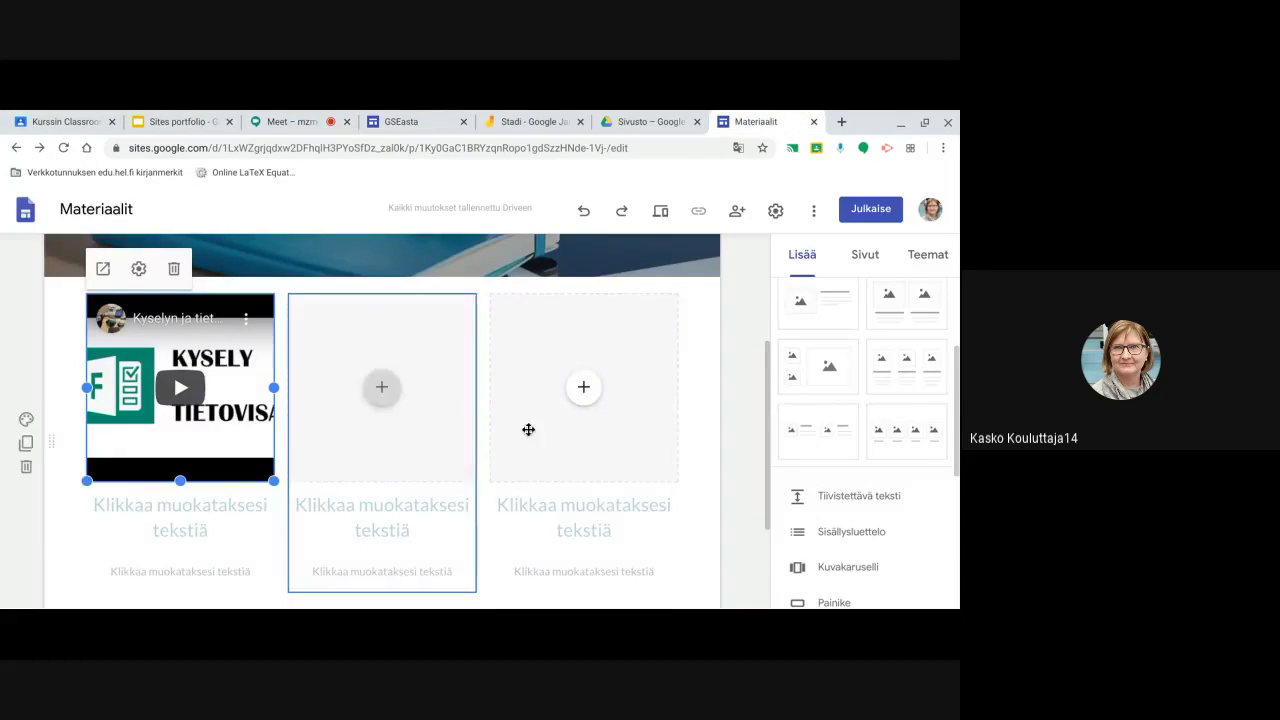
Open the Kemia page in the site editor from the navigation bar
{"action": "scroll", "coordinate": [830, 403], "scroll_direction": "down", "scroll_amount": 3}
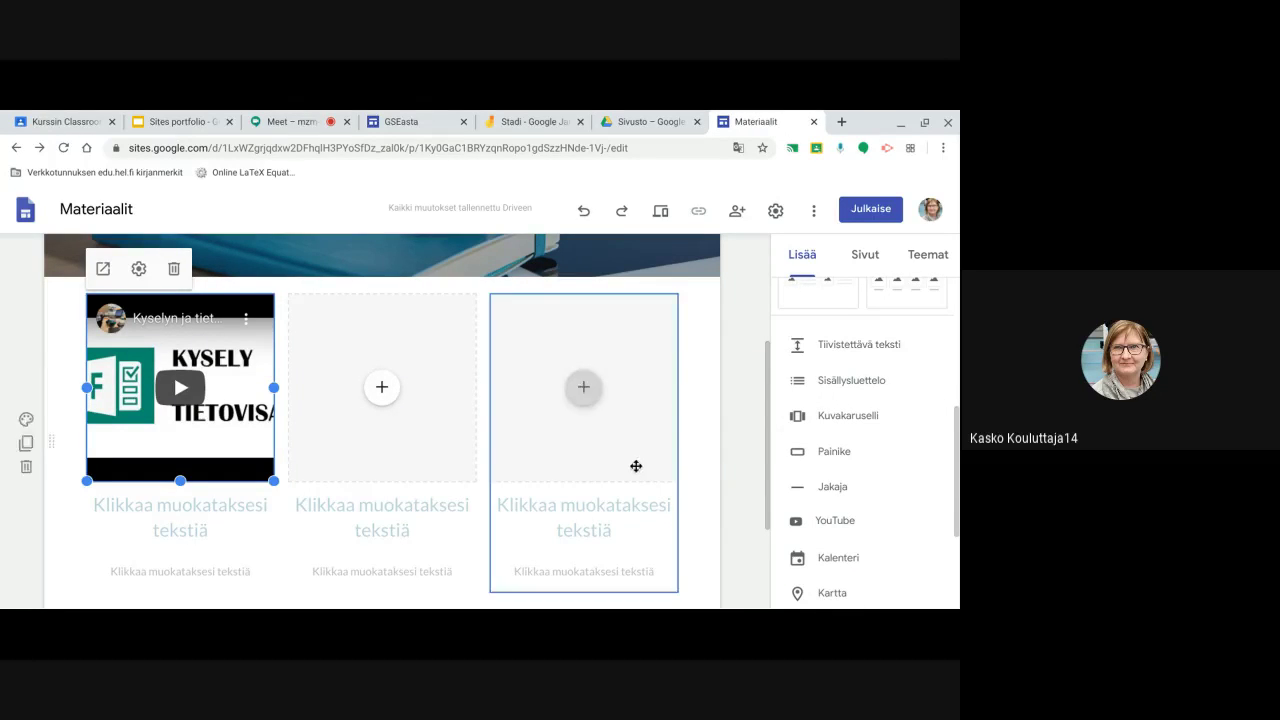
{"action": "scroll", "coordinate": [631, 460], "scroll_direction": "down", "scroll_amount": 3}
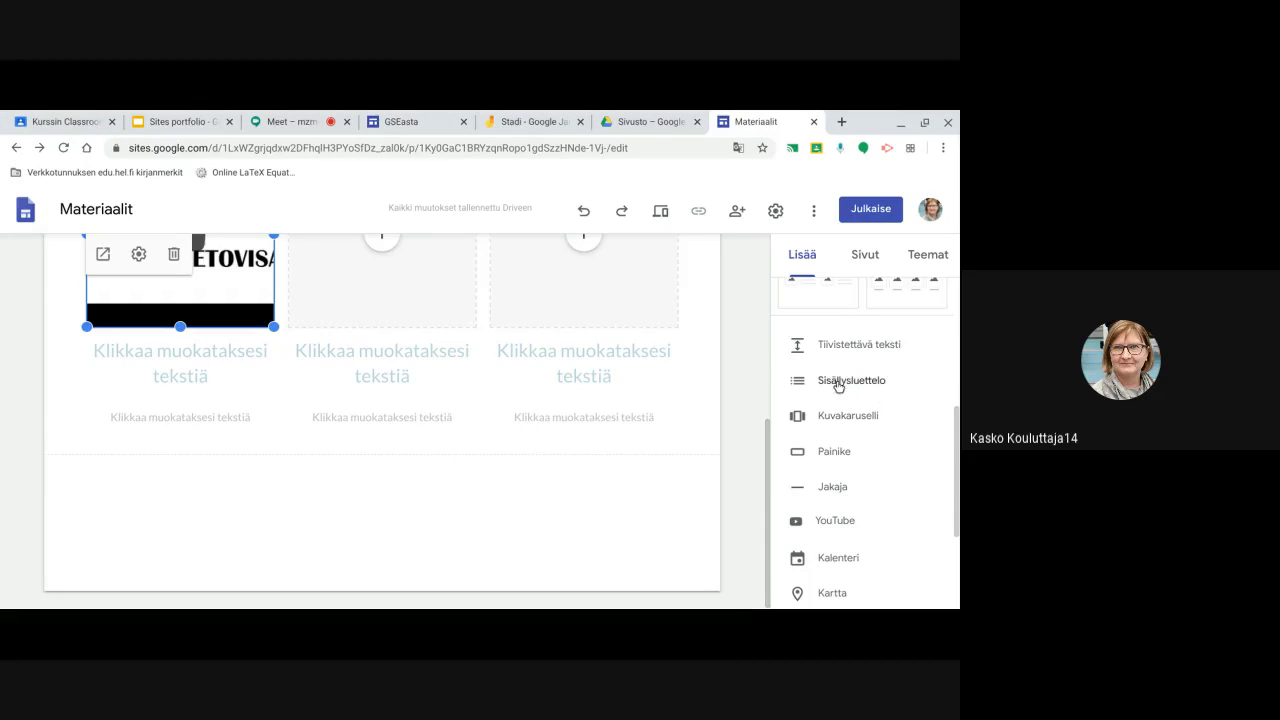
{"action": "scroll", "coordinate": [677, 334], "scroll_direction": "up", "scroll_amount": 5}
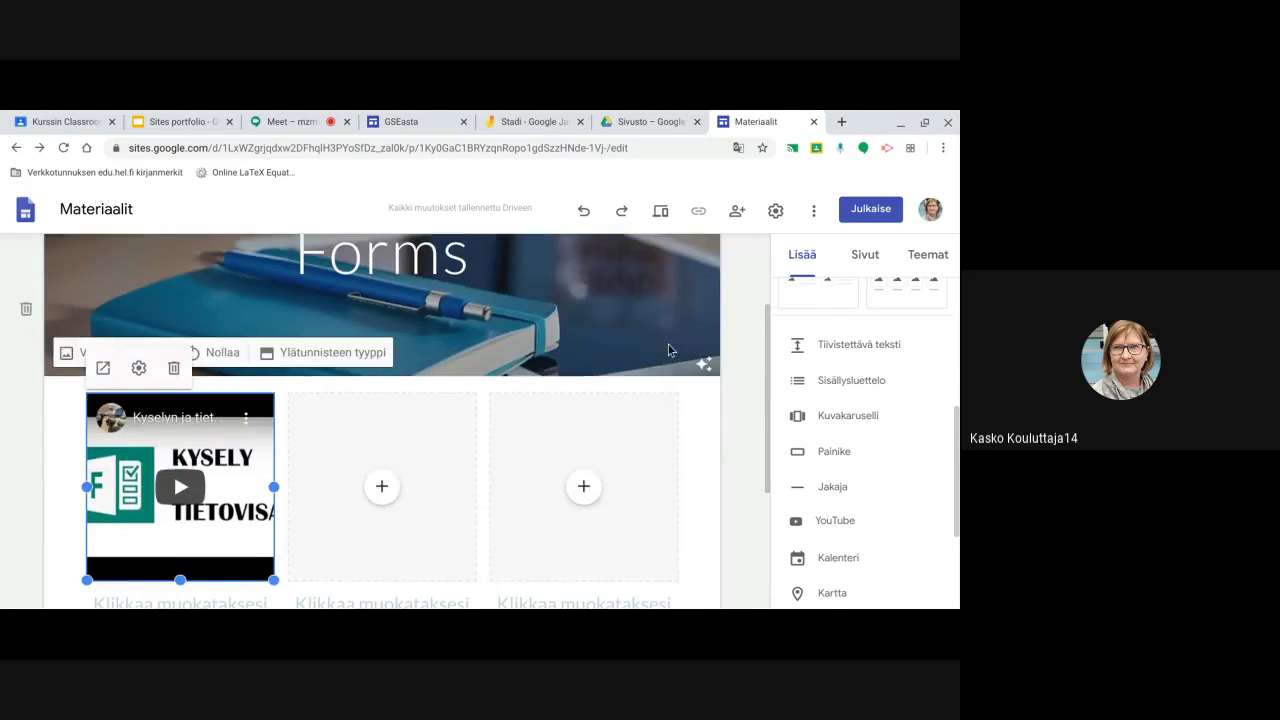
{"action": "scroll", "coordinate": [668, 340], "scroll_direction": "up", "scroll_amount": 3}
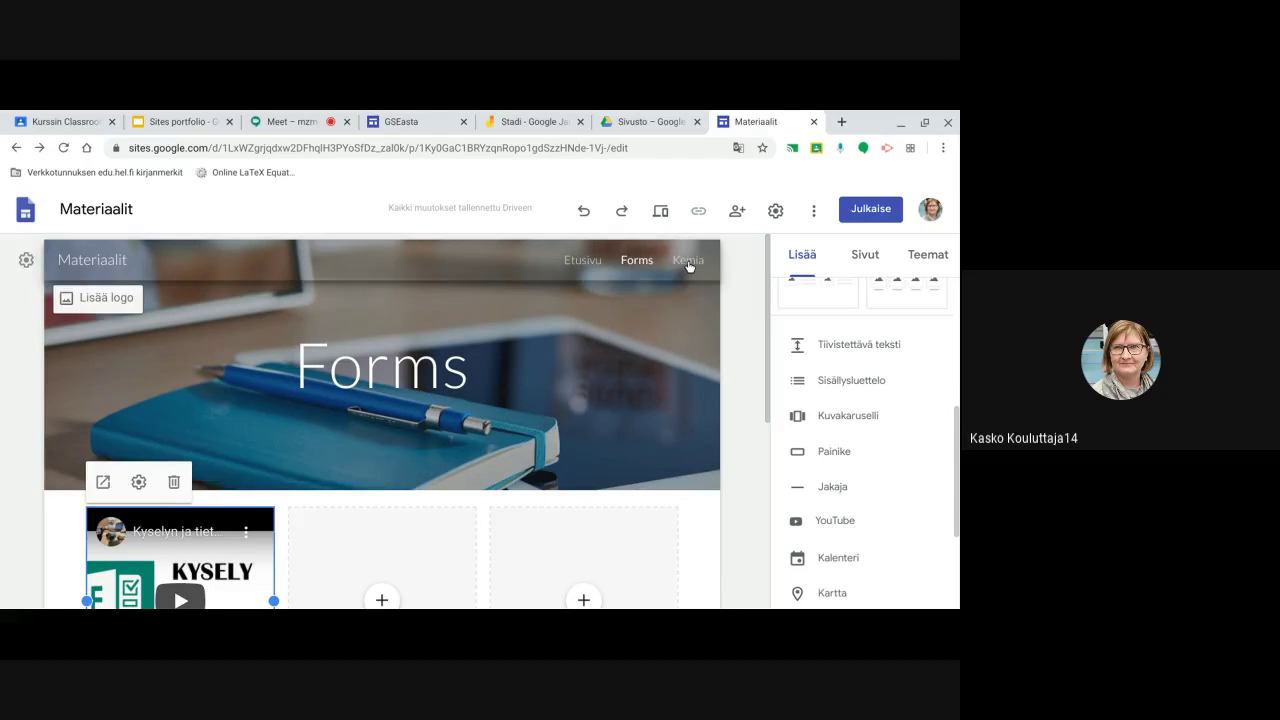
{"action": "left_click", "coordinate": [688, 262]}
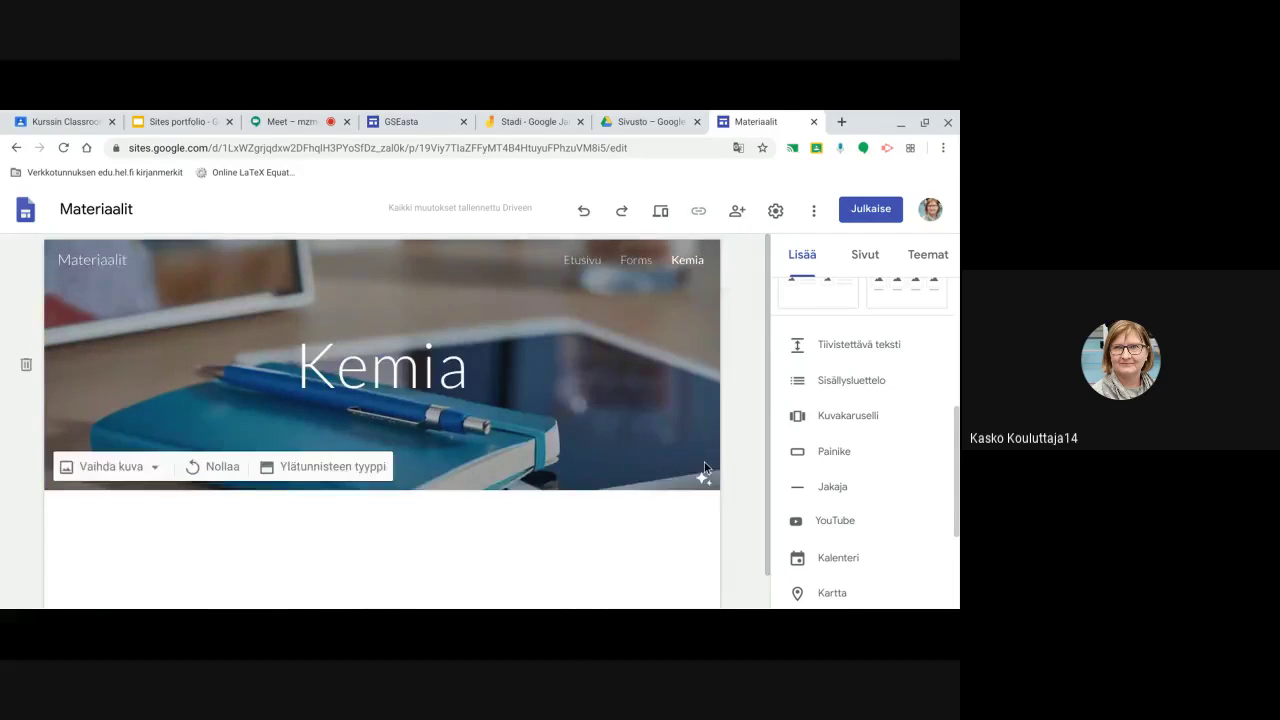
Insert a Sisällysluettelo (table of contents) block below the Kemia page header
{"action": "scroll", "coordinate": [704, 462], "scroll_direction": "down", "scroll_amount": 1}
{"action": "scroll", "coordinate": [810, 490], "scroll_direction": "down", "scroll_amount": 2}
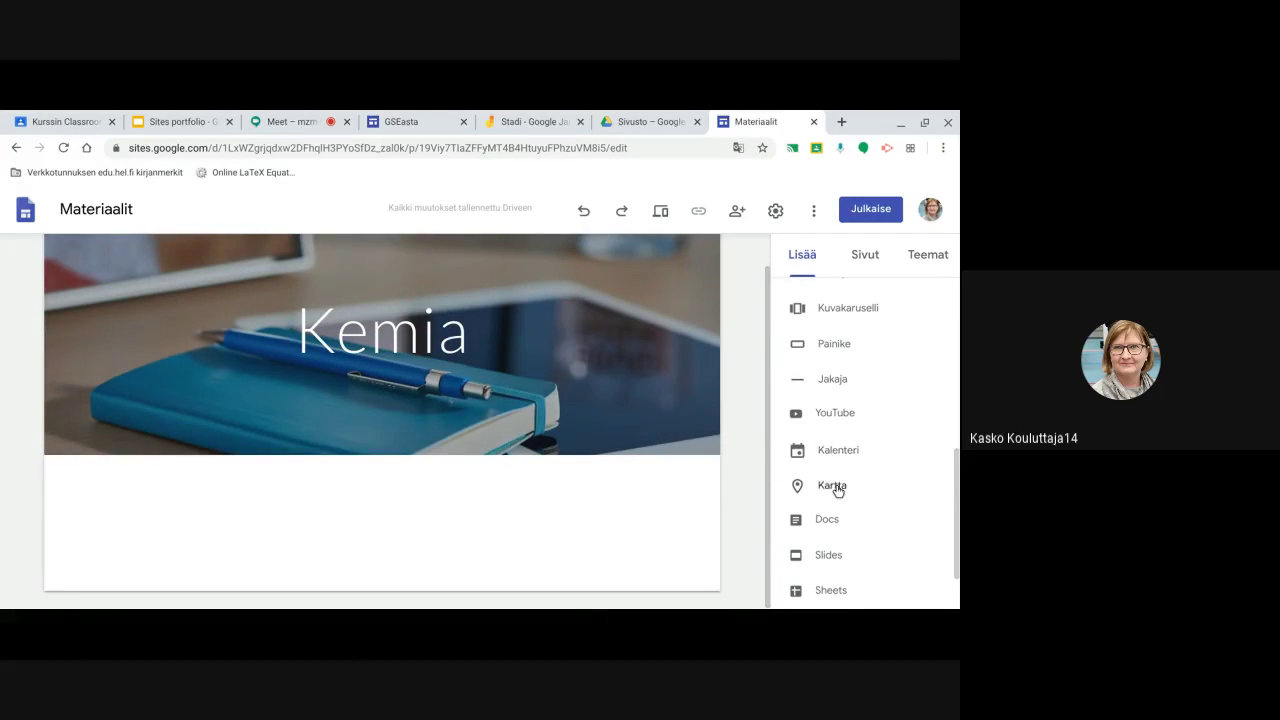
{"action": "scroll", "coordinate": [838, 490], "scroll_direction": "up", "scroll_amount": 3}
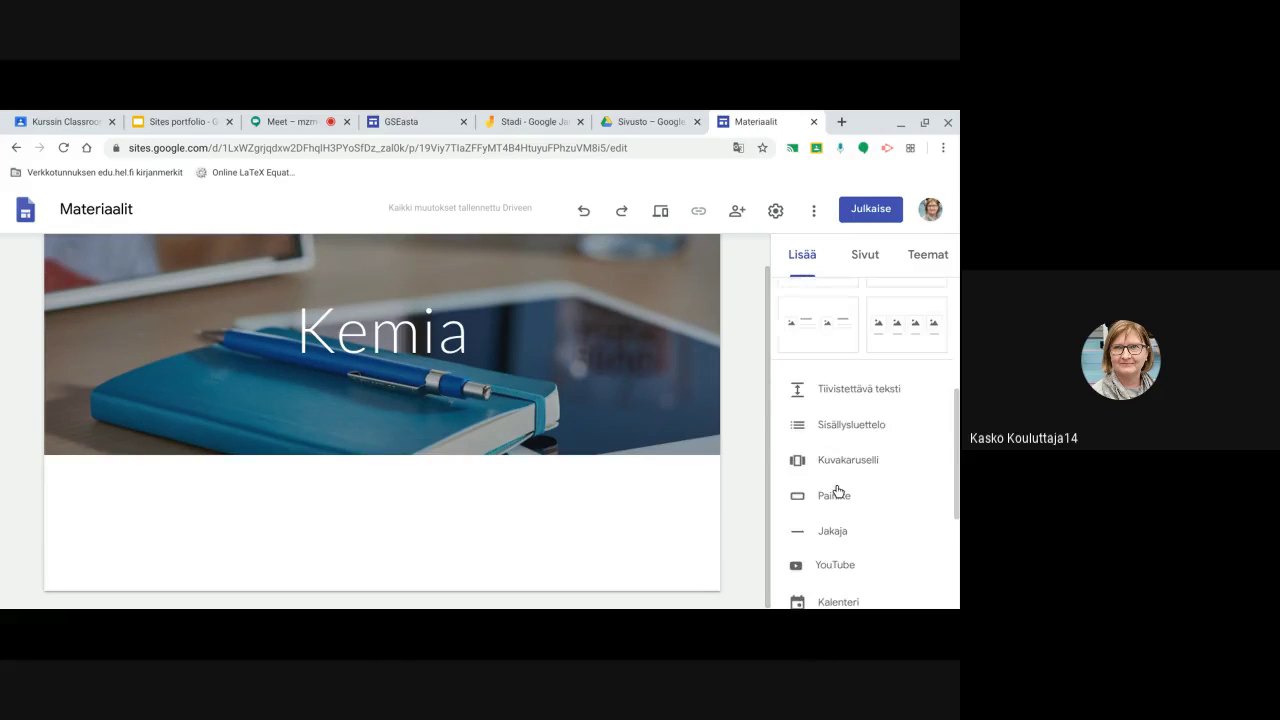
{"action": "left_click", "coordinate": [835, 424]}
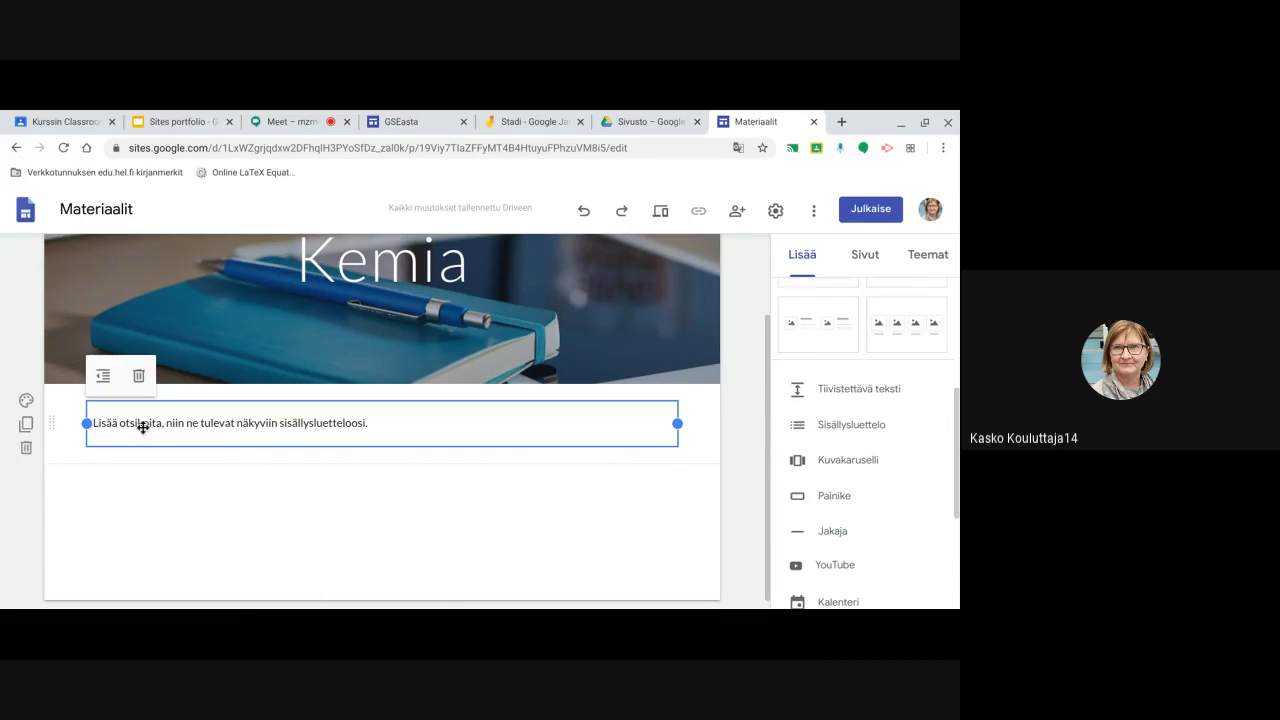
{"action": "left_click", "coordinate": [149, 492]}
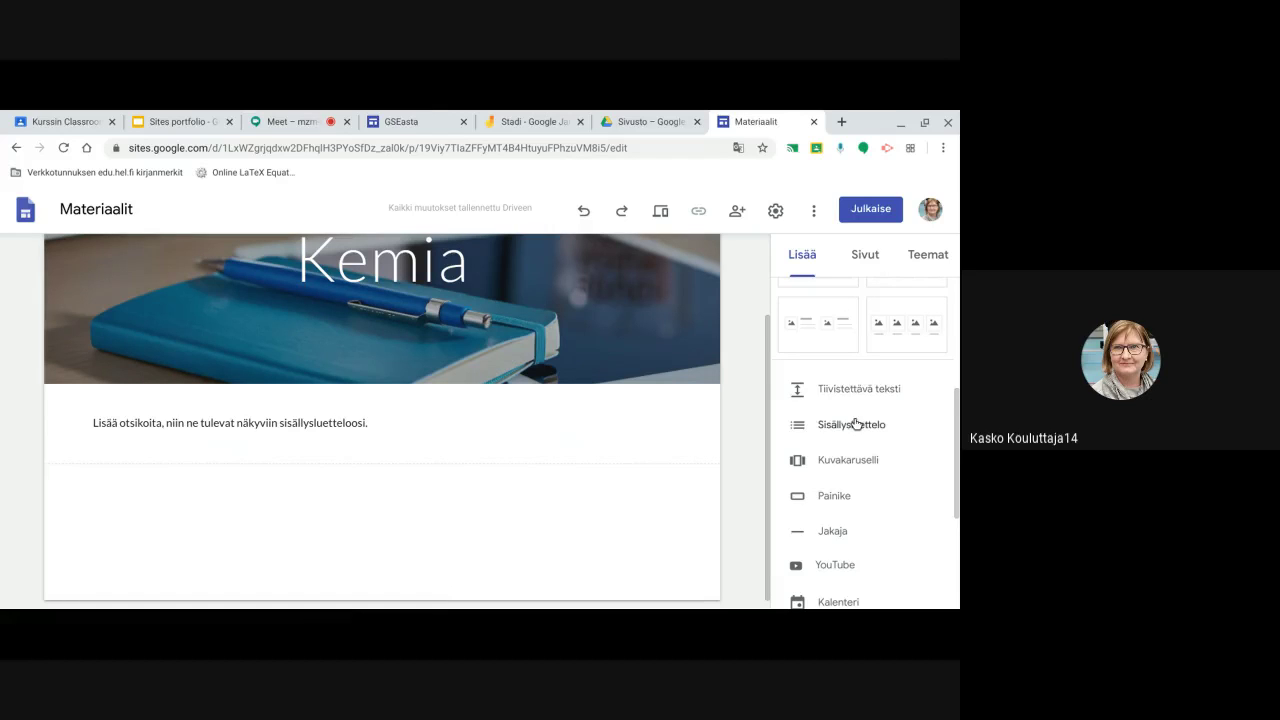
{"action": "scroll", "coordinate": [855, 424], "scroll_direction": "up", "scroll_amount": 5}
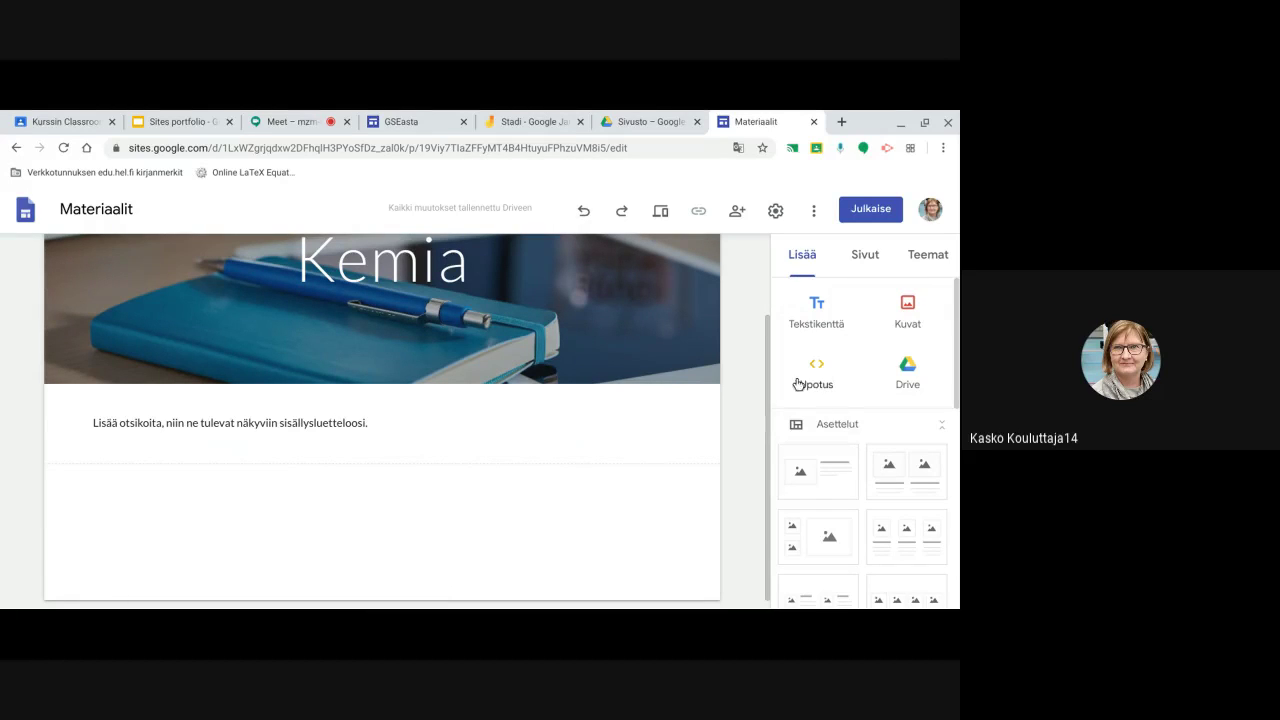
Add a text box reading 'työ1' and format it as an Otsikko heading
{"action": "left_click", "coordinate": [816, 310]}
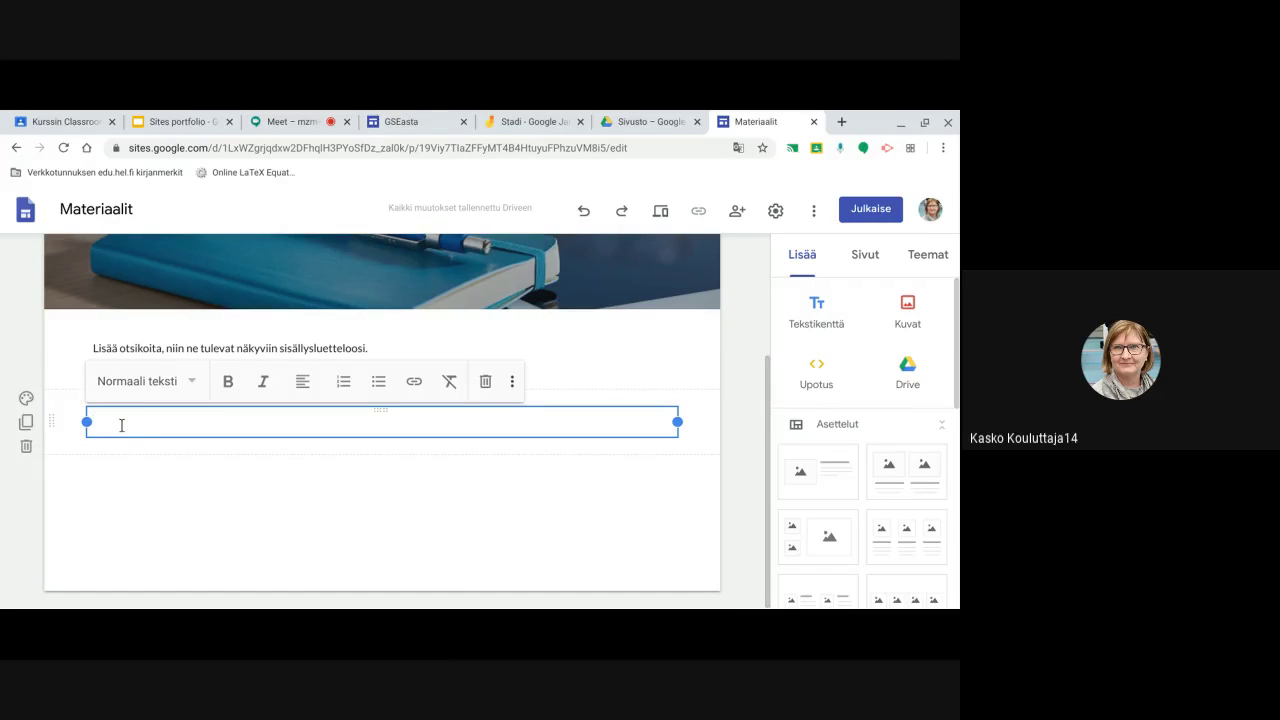
{"action": "type", "text": "P"}
{"action": "key", "text": "BackSpace"}
{"action": "key", "text": "BackSpace"}
{"action": "key", "text": "BackSpace"}
{"action": "type", "text": "tuö"}
{"action": "left_click_drag", "start_coordinate": [126, 421], "coordinate": [93, 424]}
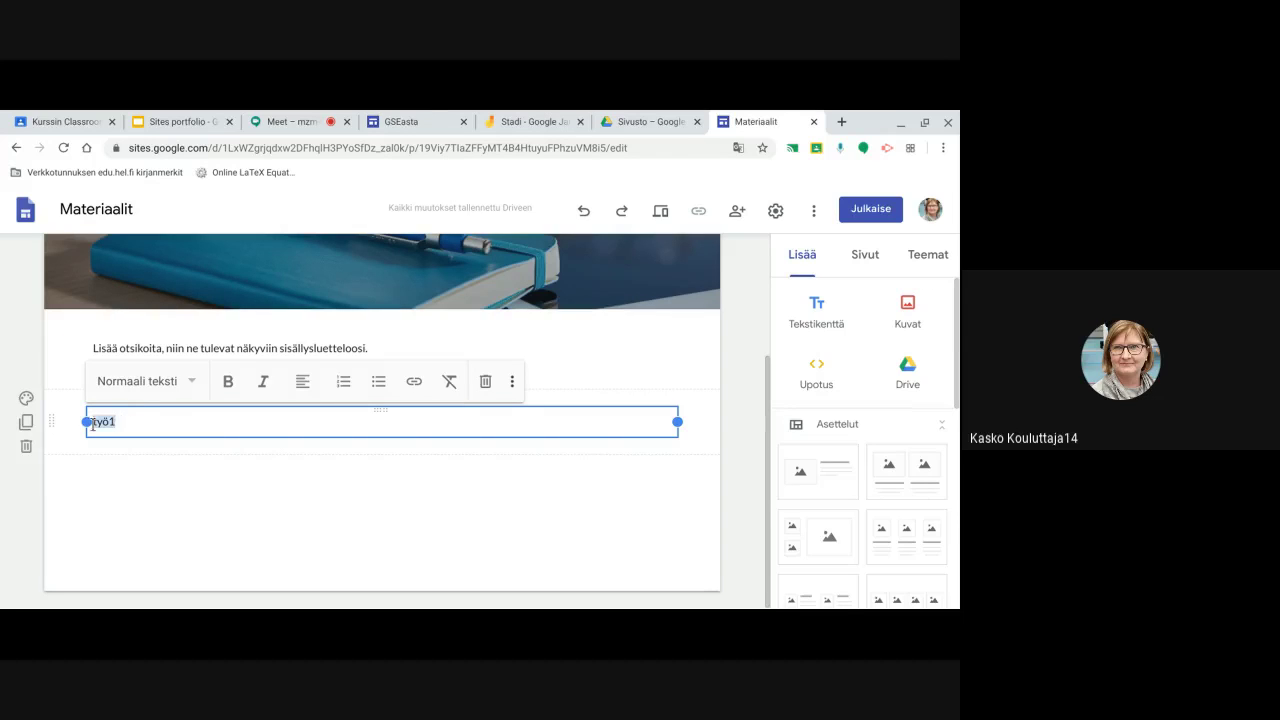
{"action": "left_click", "coordinate": [189, 383]}
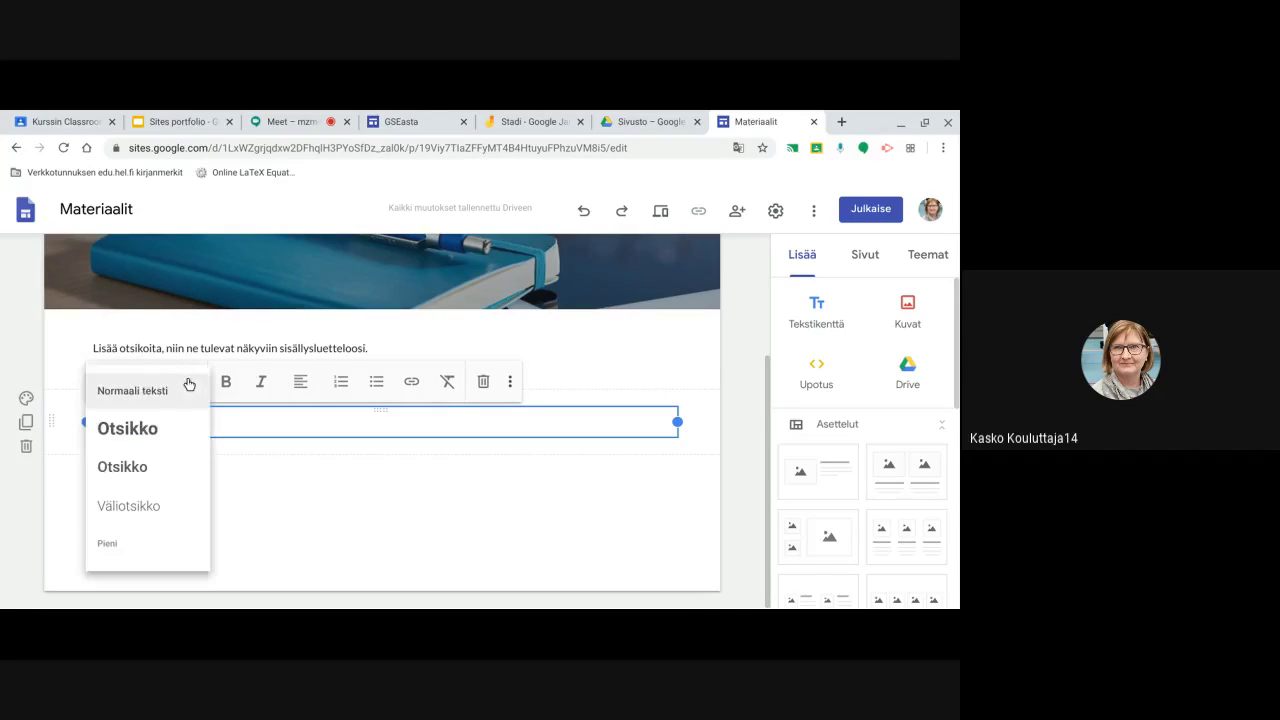
{"action": "left_click", "coordinate": [141, 434]}
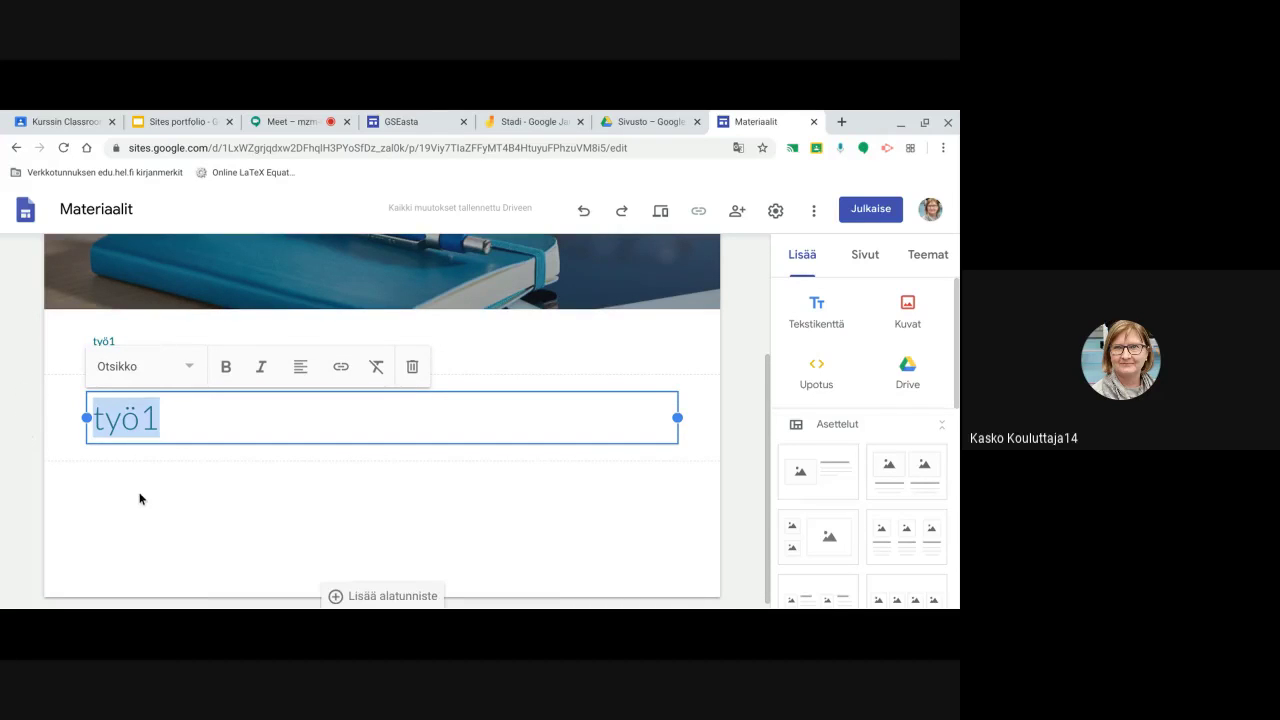
{"action": "left_click", "coordinate": [140, 490]}
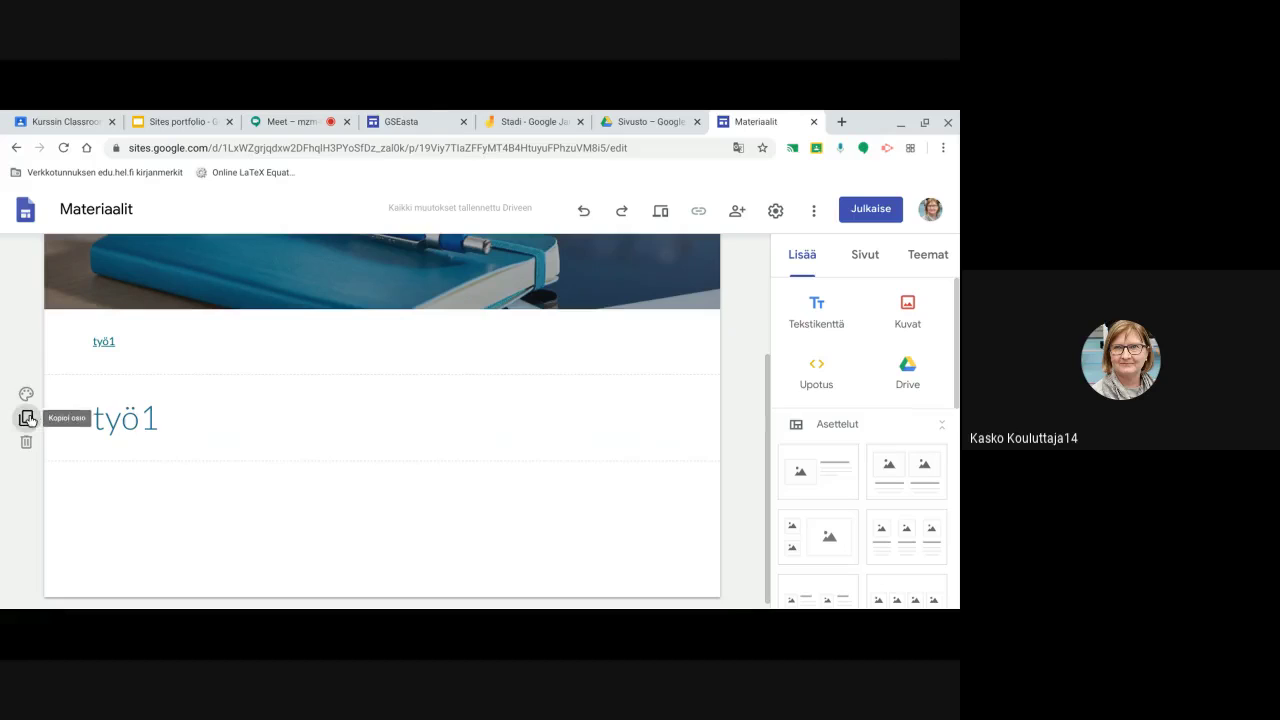
Duplicate the työ1 heading section, rename the copy to 'työ2', and check the table of contents
{"action": "left_click", "coordinate": [26, 417]}
{"action": "left_click", "coordinate": [160, 450]}
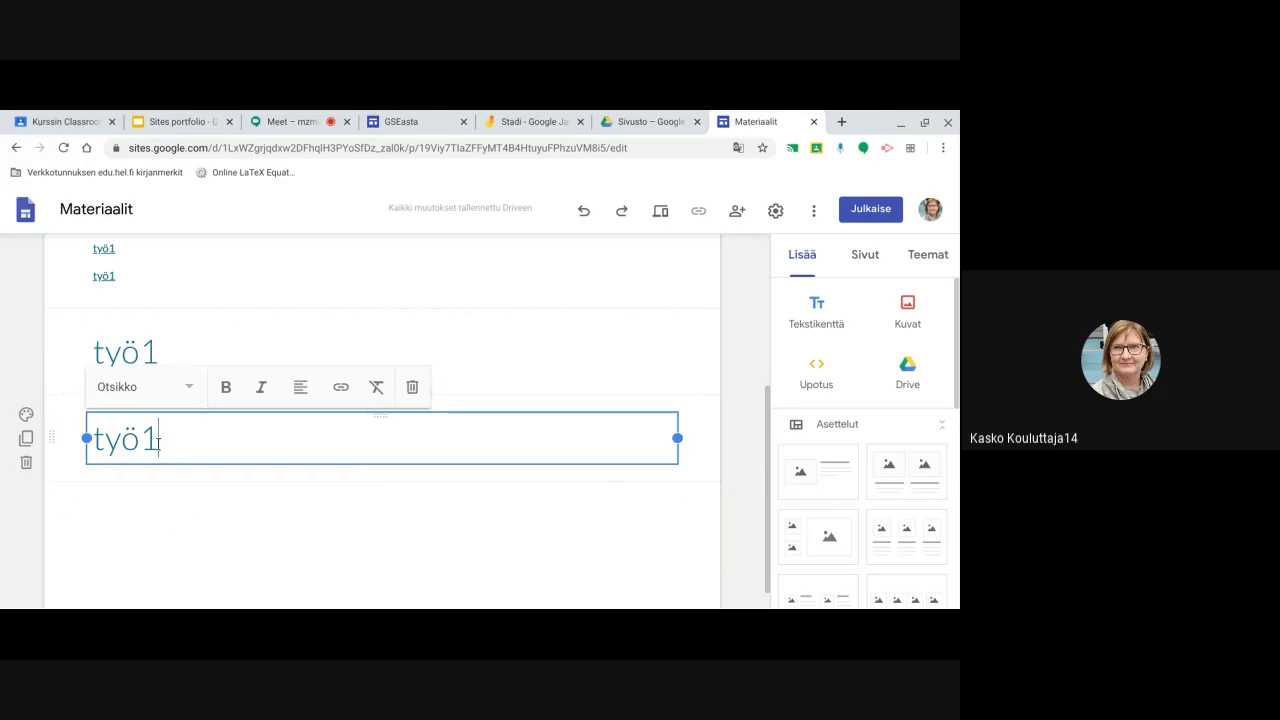
{"action": "key", "text": "BackSpace"}
{"action": "type", "text": "2"}
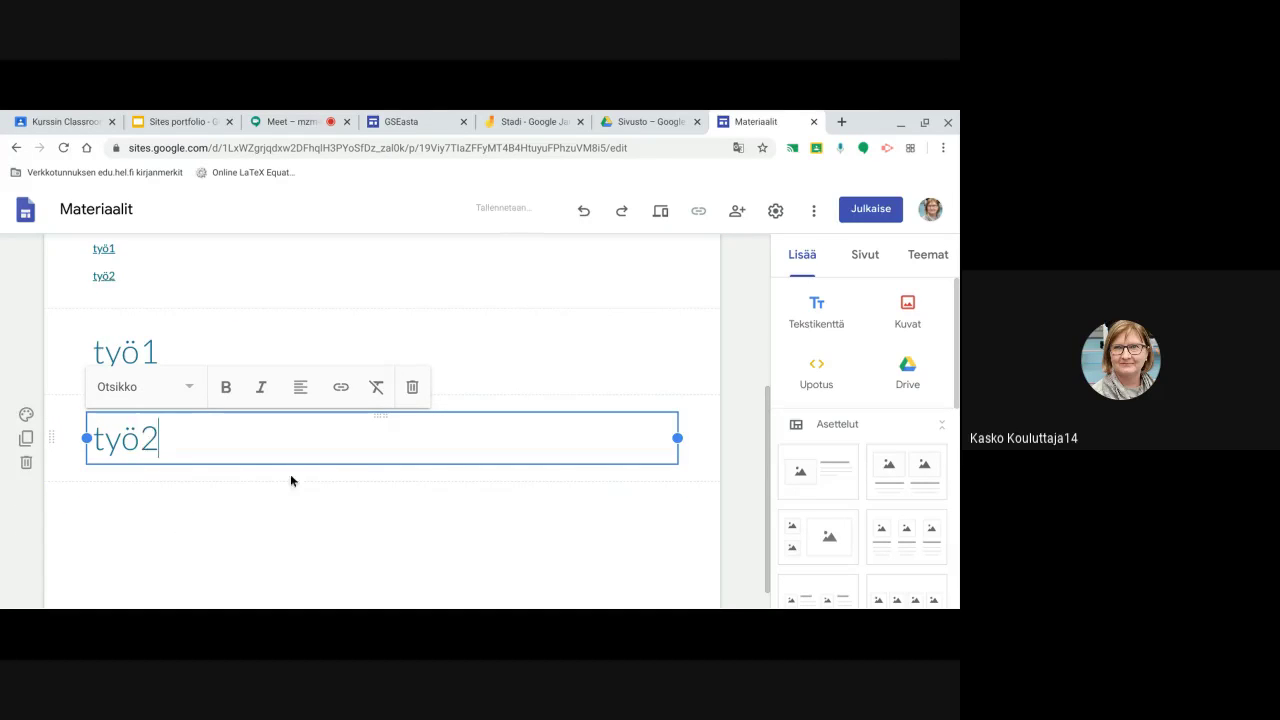
{"action": "left_click", "coordinate": [227, 551]}
{"action": "scroll", "coordinate": [185, 357], "scroll_direction": "up", "scroll_amount": 1}
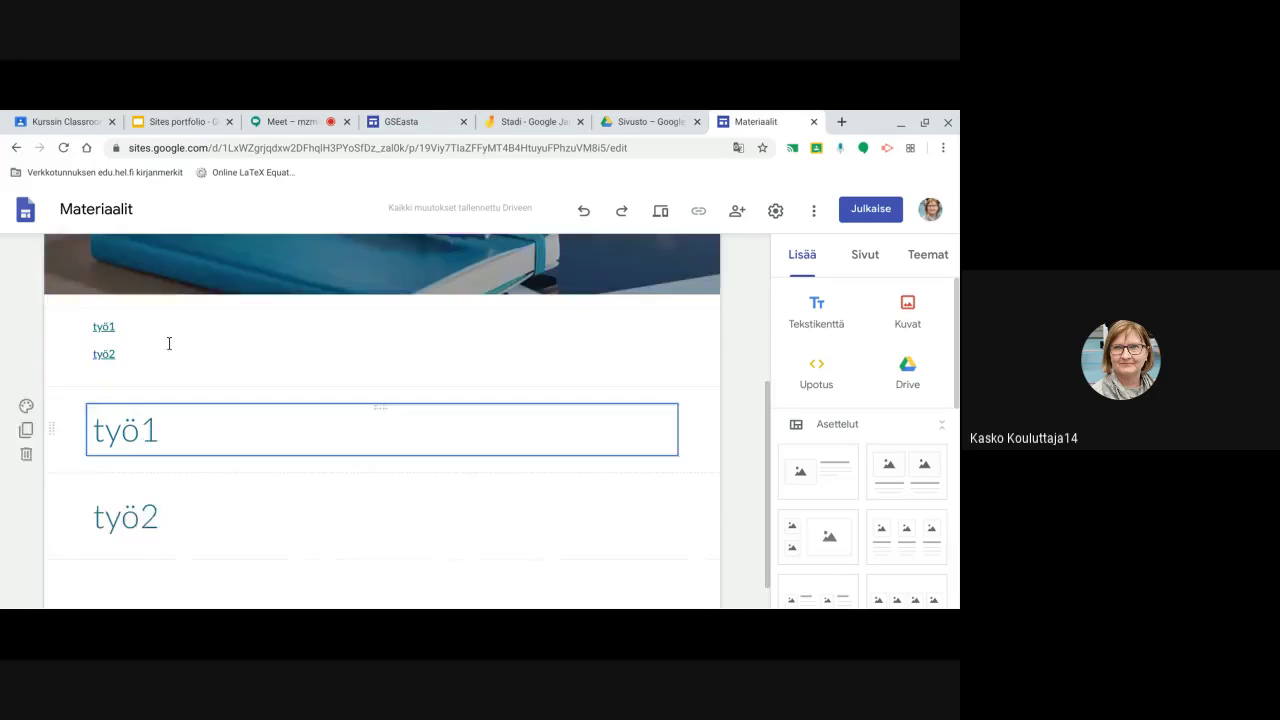
{"action": "left_click", "coordinate": [110, 332]}
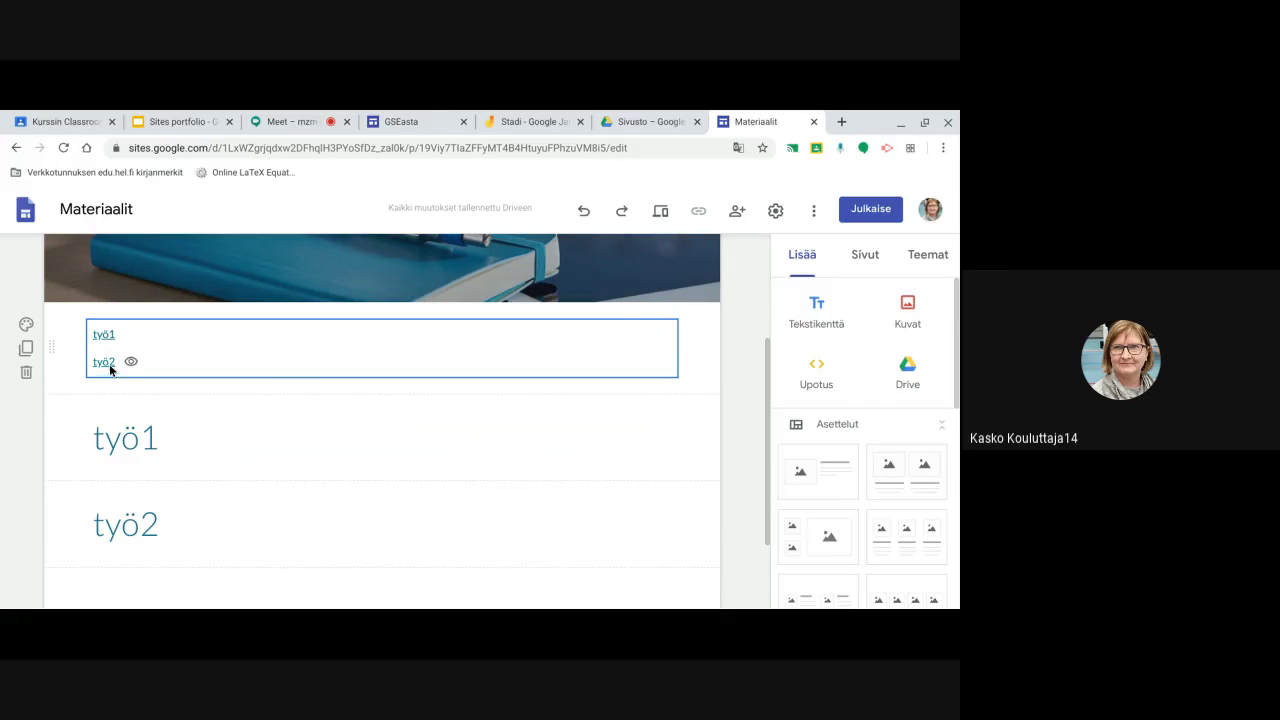
{"action": "scroll", "coordinate": [863, 445], "scroll_direction": "down", "scroll_amount": 4}
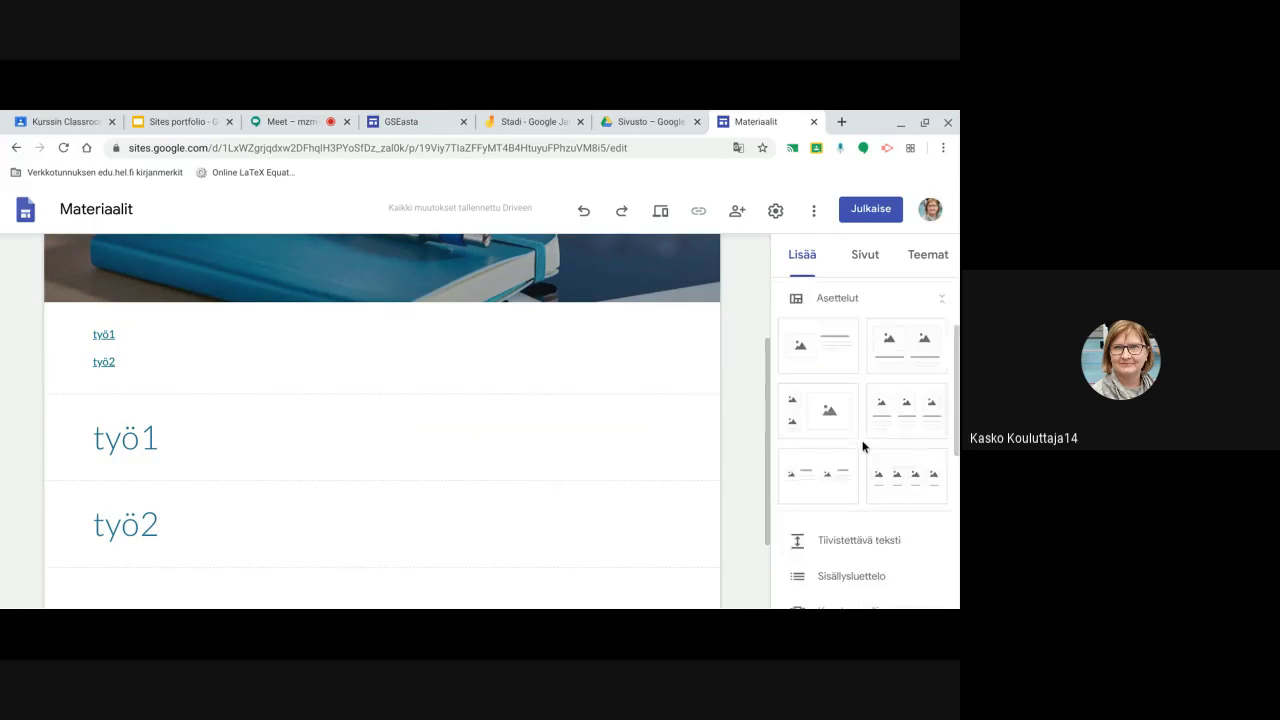
{"action": "scroll", "coordinate": [863, 445], "scroll_direction": "down", "scroll_amount": 1}
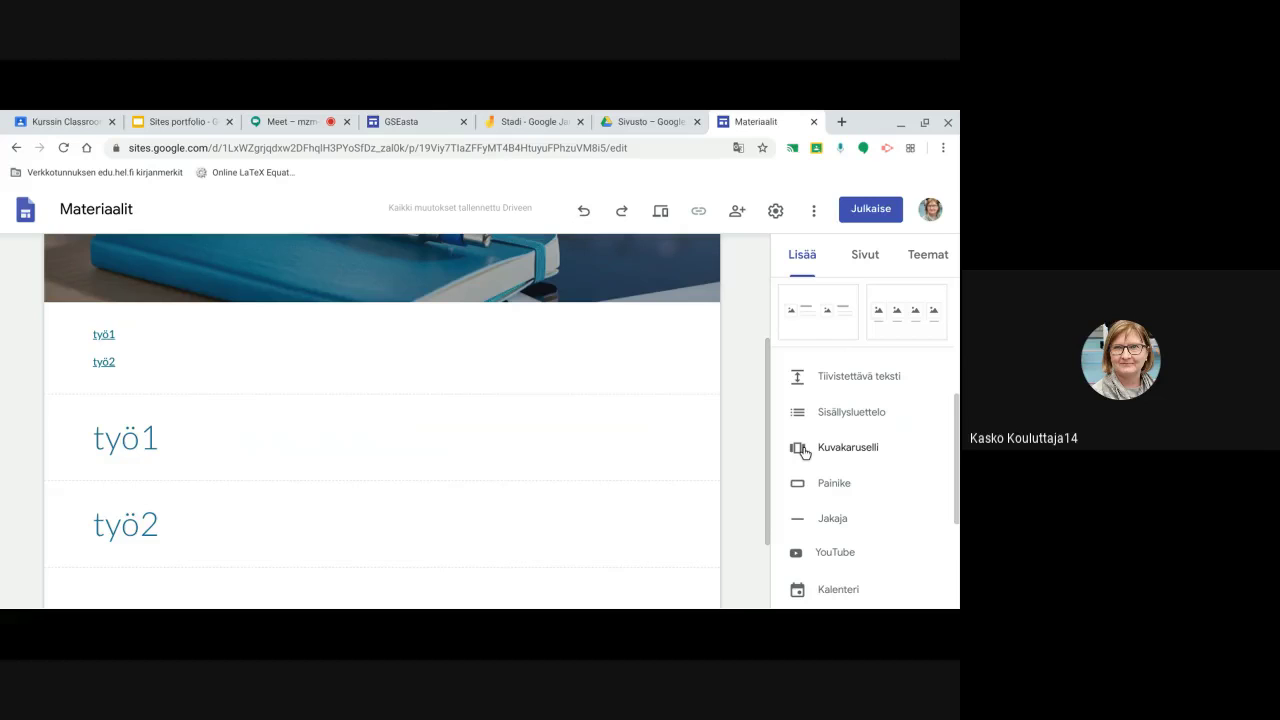
{"action": "left_click", "coordinate": [820, 447]}
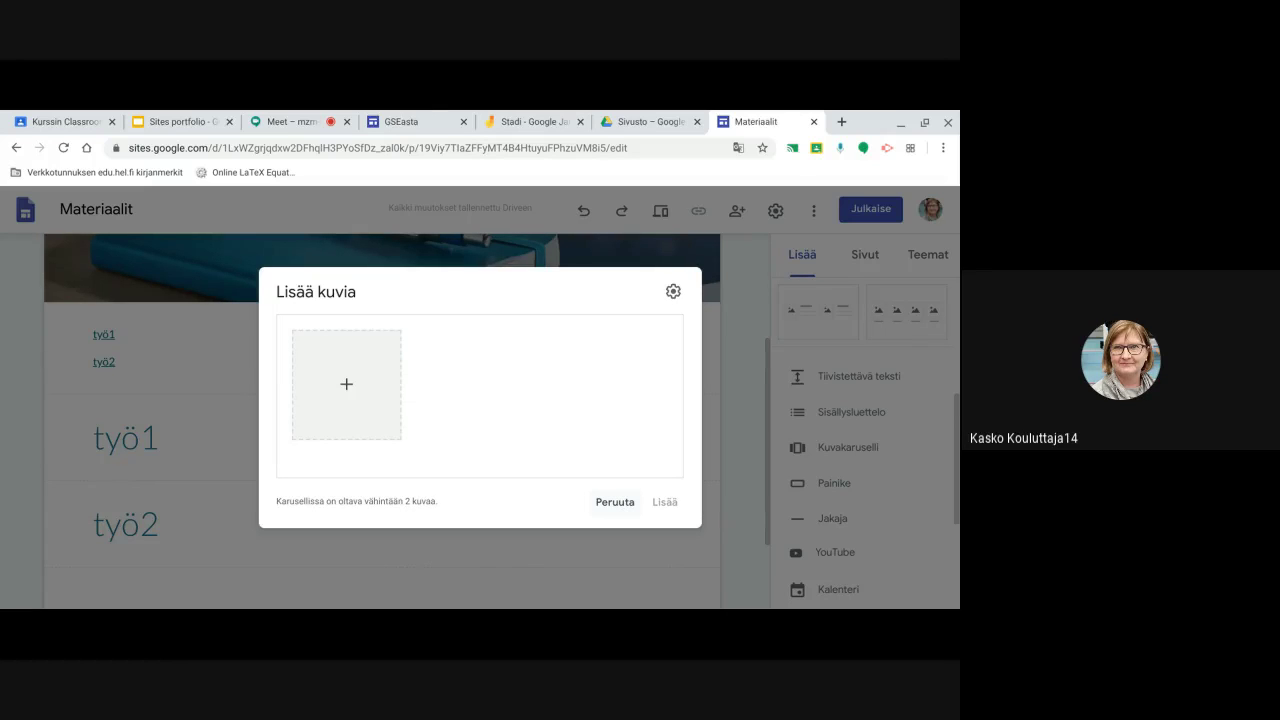
{"action": "left_click", "coordinate": [615, 502]}
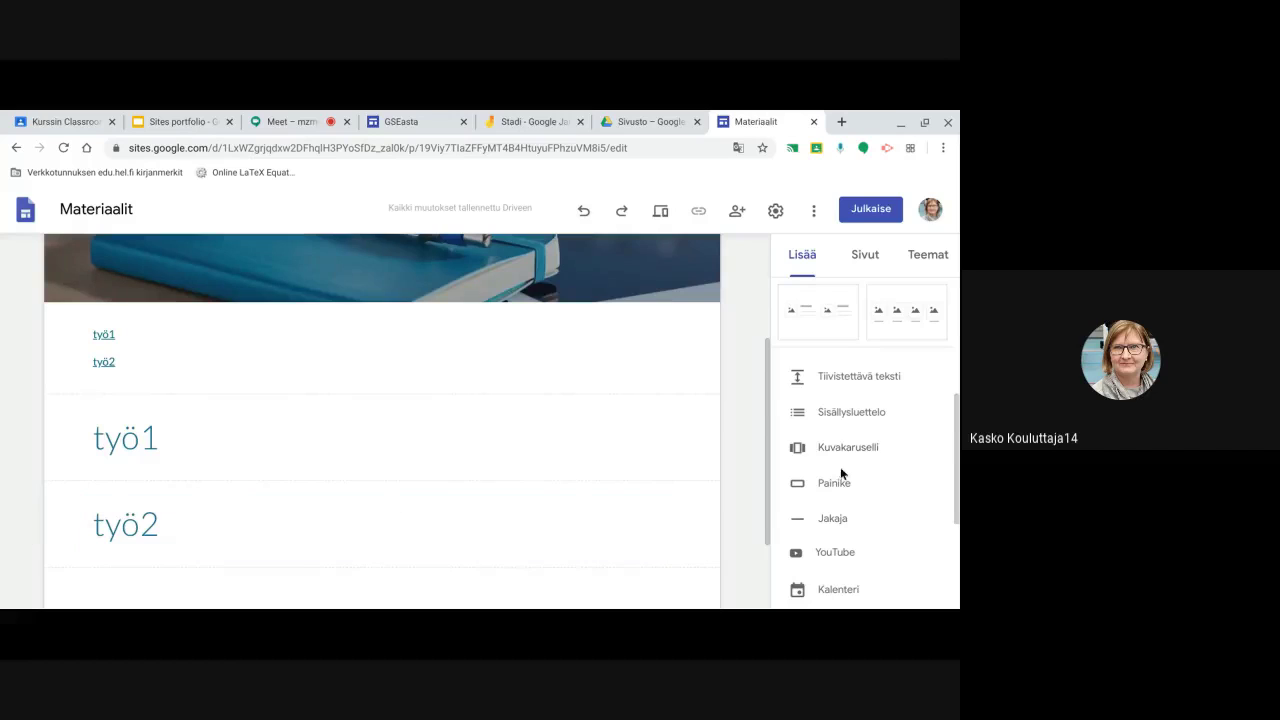
{"action": "scroll", "coordinate": [837, 498], "scroll_direction": "down", "scroll_amount": 2}
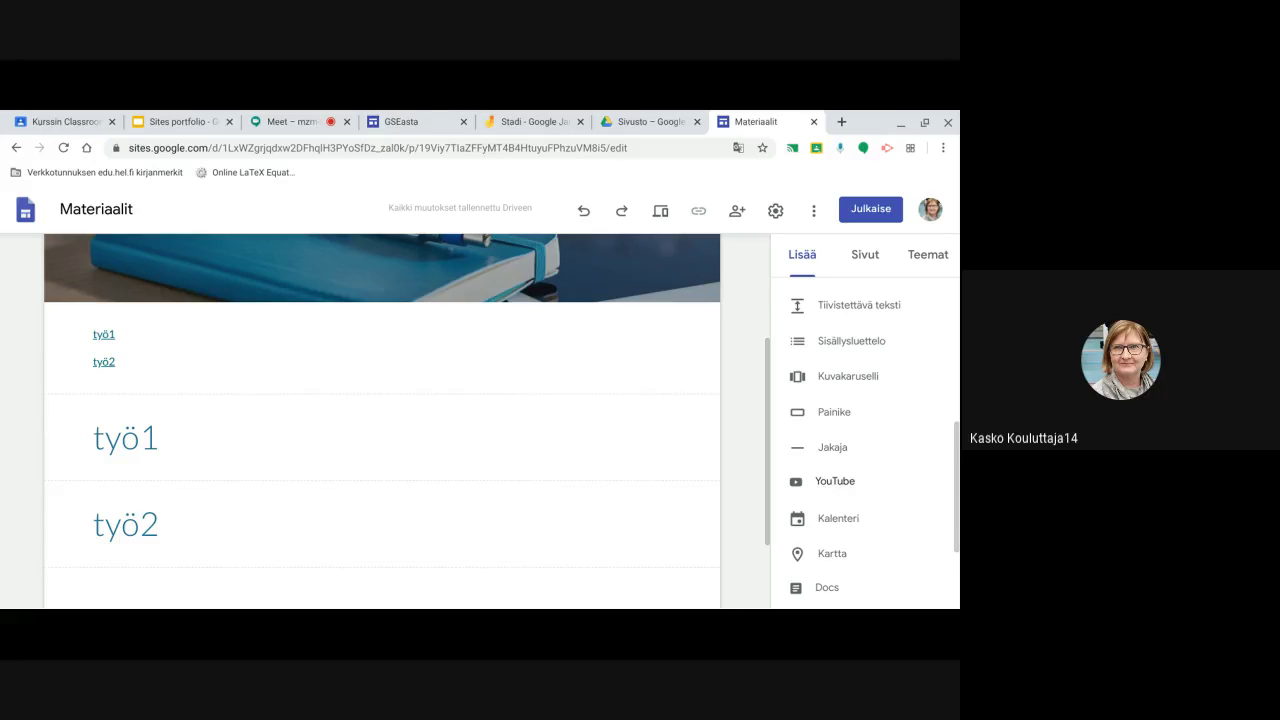
{"action": "scroll", "coordinate": [834, 490], "scroll_direction": "down", "scroll_amount": 1}
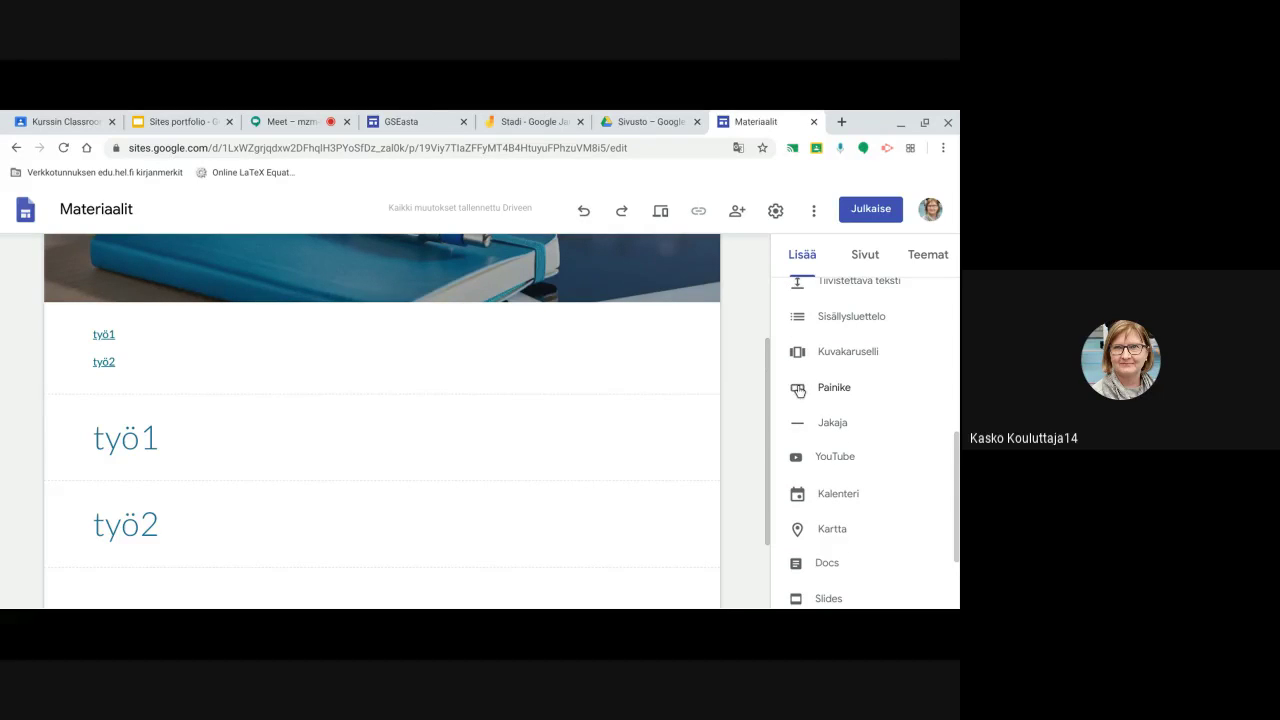
{"action": "scroll", "coordinate": [566, 537], "scroll_direction": "down", "scroll_amount": 1}
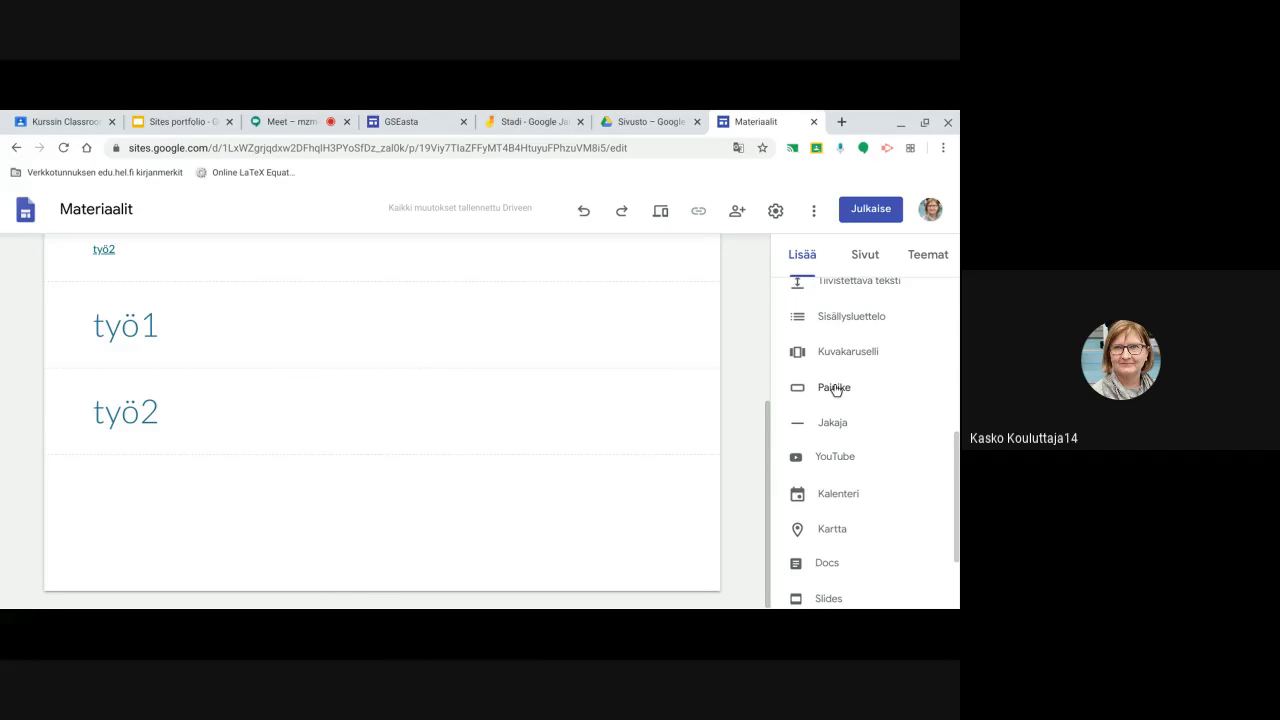
{"action": "scroll", "coordinate": [500, 383], "scroll_direction": "up", "scroll_amount": 3}
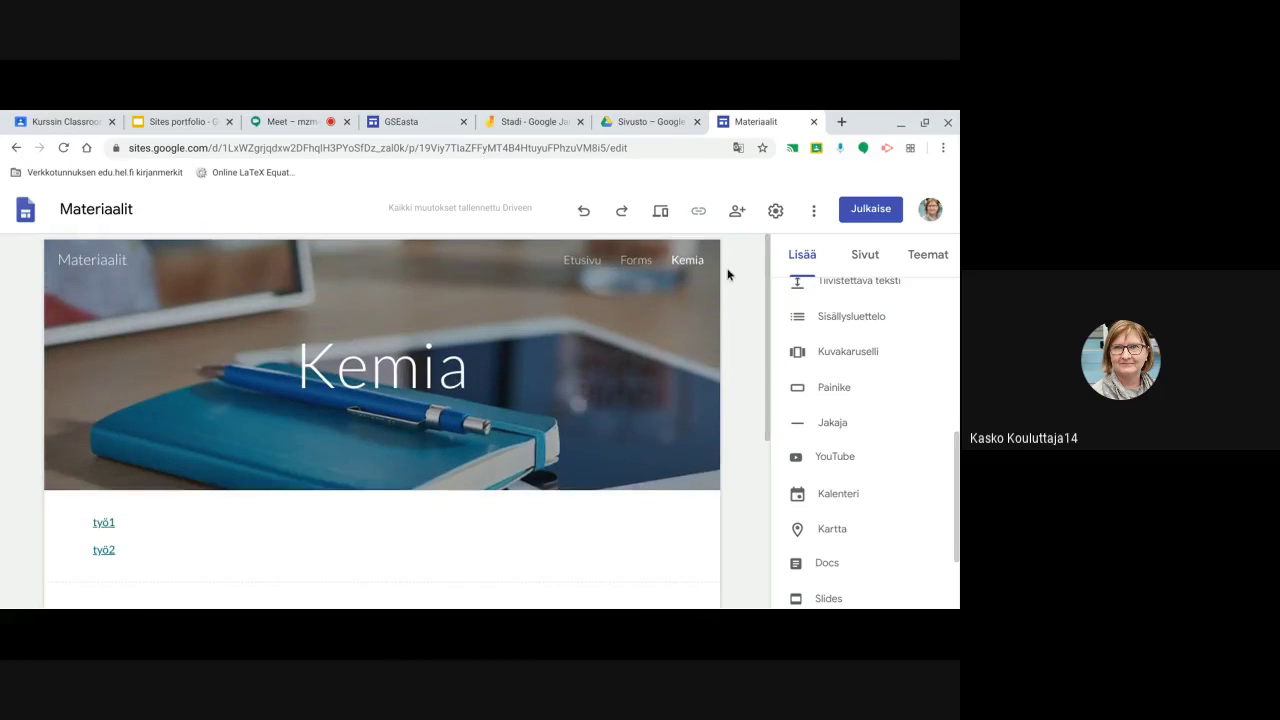
{"action": "scroll", "coordinate": [826, 445], "scroll_direction": "down", "scroll_amount": 2}
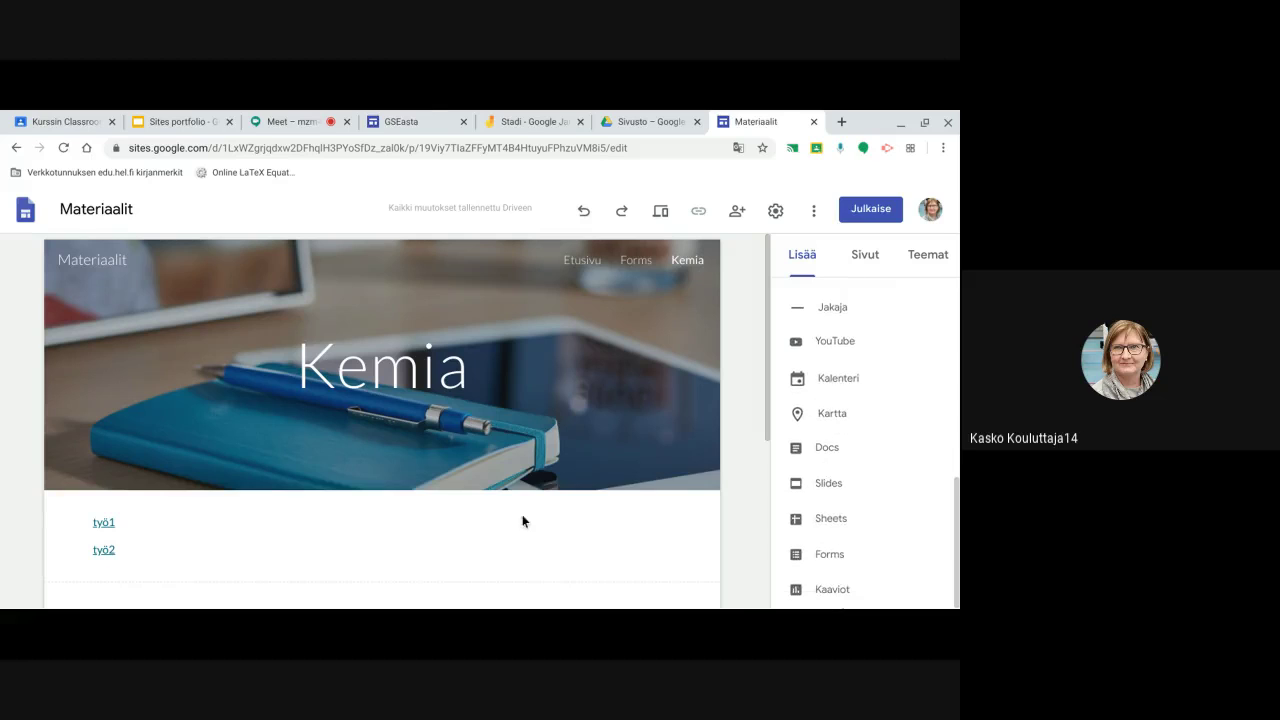
{"action": "scroll", "coordinate": [522, 521], "scroll_direction": "down", "scroll_amount": 1}
Copy the Formsin tehtävätyypit assignment link in Classroom, then return to the Materiaalit editor
{"action": "left_click", "coordinate": [68, 122]}
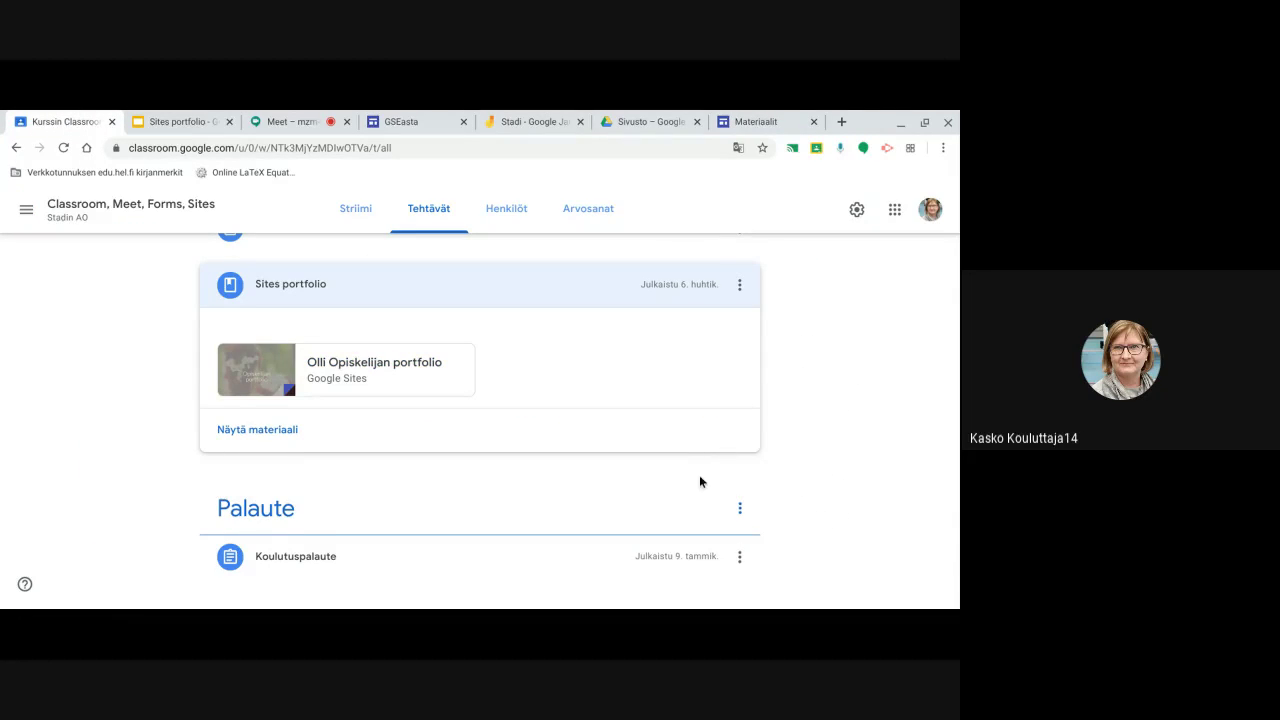
{"action": "scroll", "coordinate": [699, 482], "scroll_direction": "up", "scroll_amount": 3}
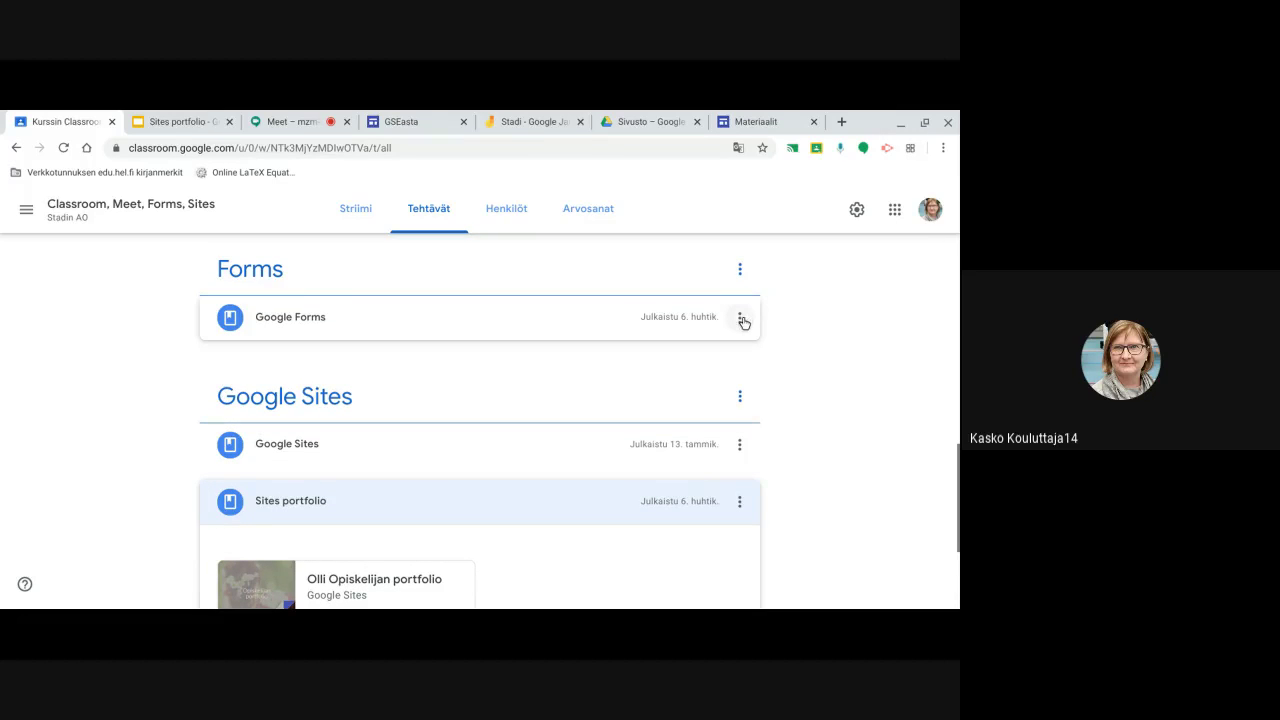
{"action": "scroll", "coordinate": [732, 336], "scroll_direction": "up", "scroll_amount": 1}
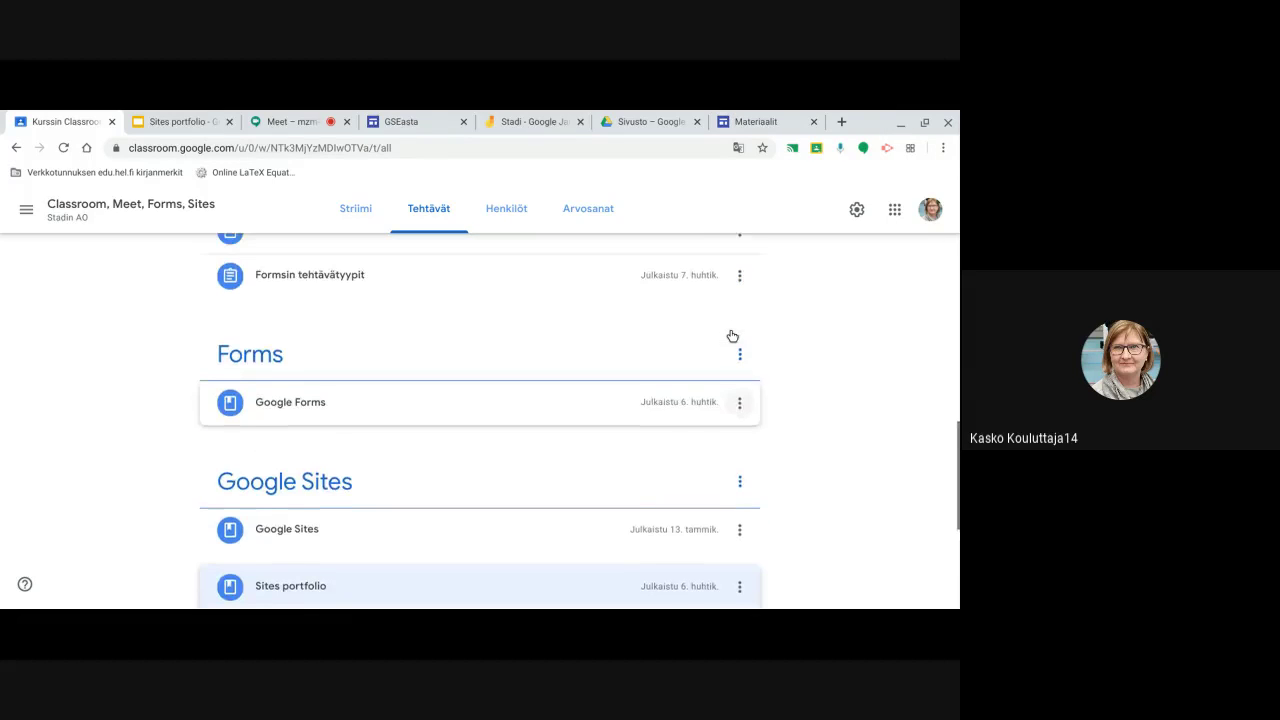
{"action": "scroll", "coordinate": [727, 337], "scroll_direction": "up", "scroll_amount": 1}
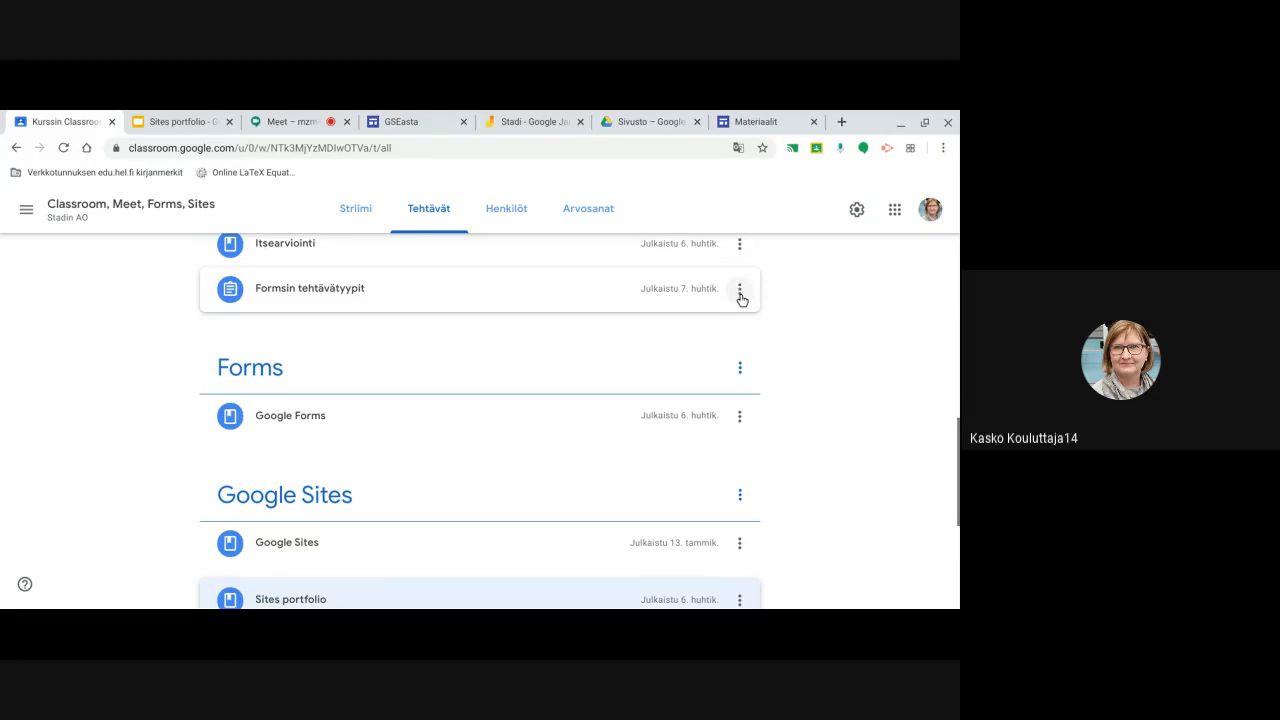
{"action": "left_click", "coordinate": [741, 297]}
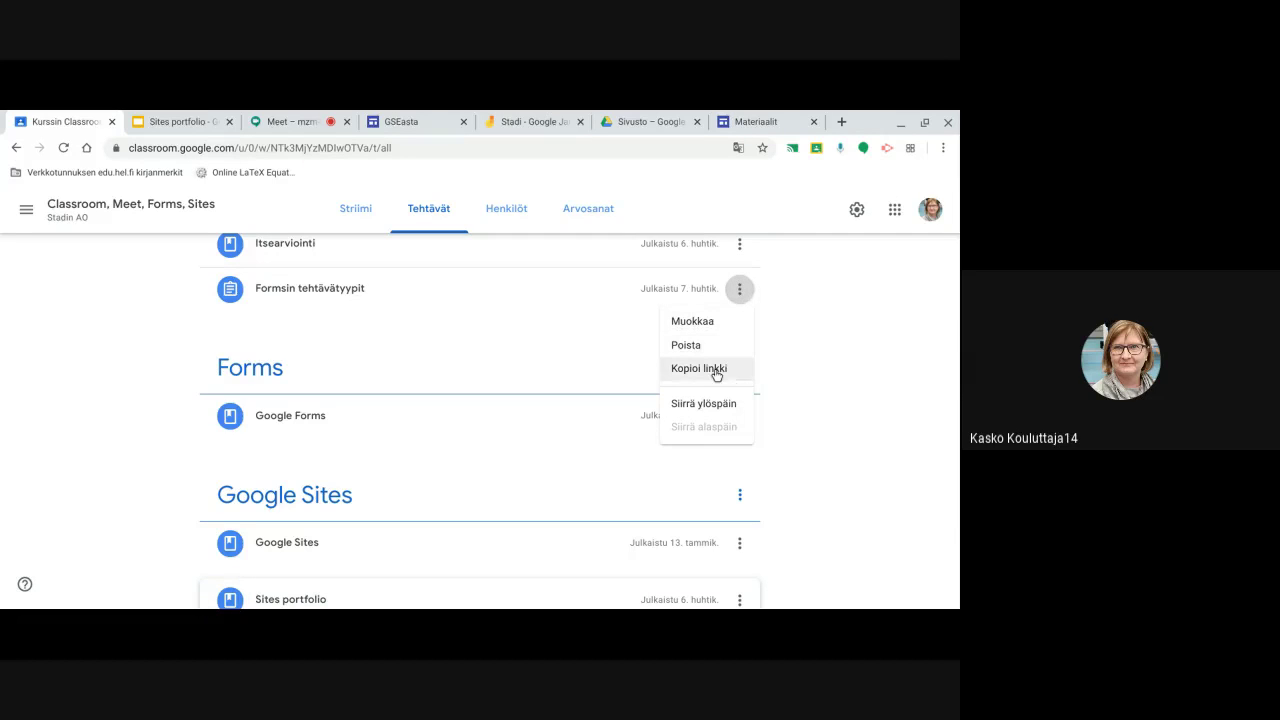
{"action": "left_click", "coordinate": [715, 374]}
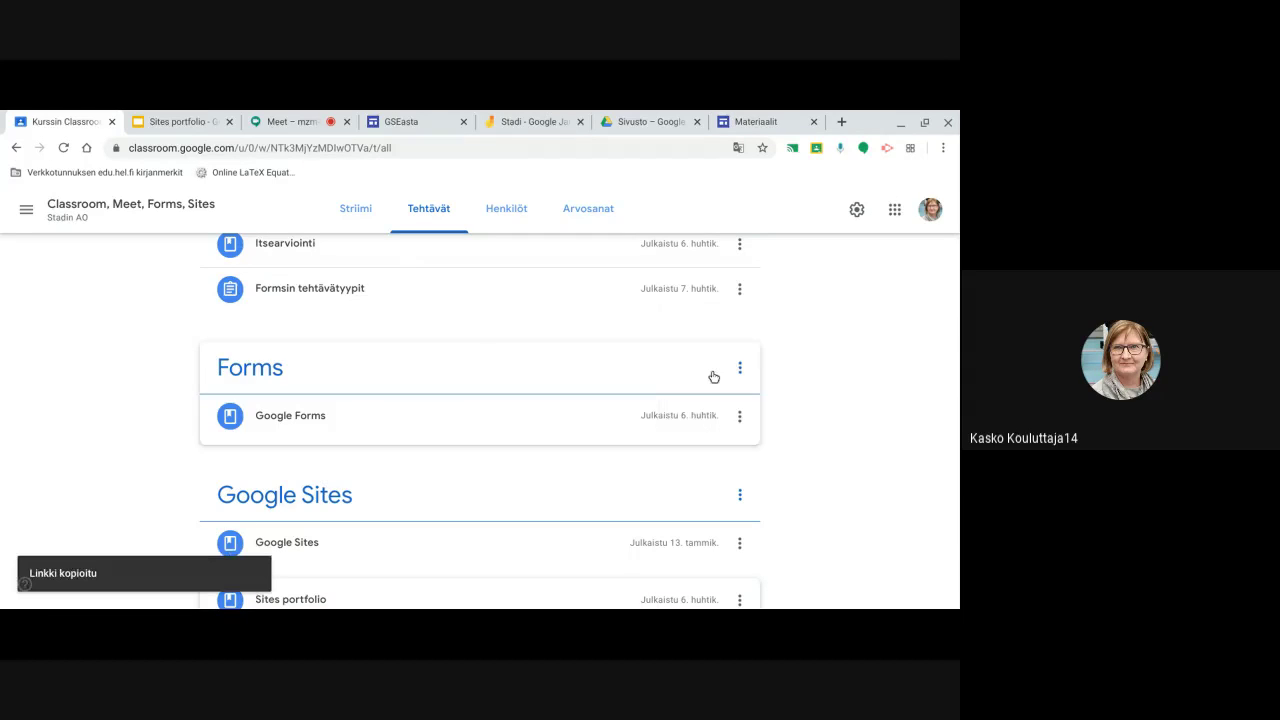
{"action": "left_click", "coordinate": [749, 120]}
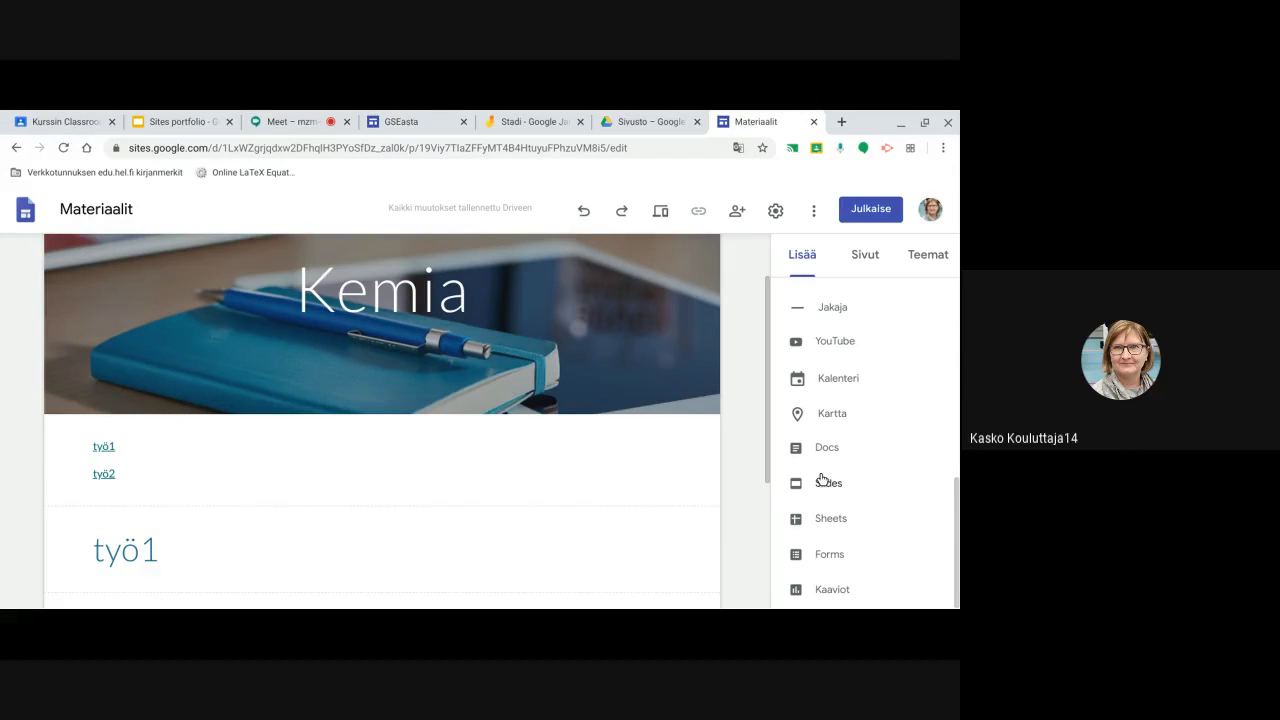
Insert a 'Classroom tehtävä' button linking to the pasted Classroom assignment URL below työ2
{"action": "scroll", "coordinate": [824, 420], "scroll_direction": "up", "scroll_amount": 1}
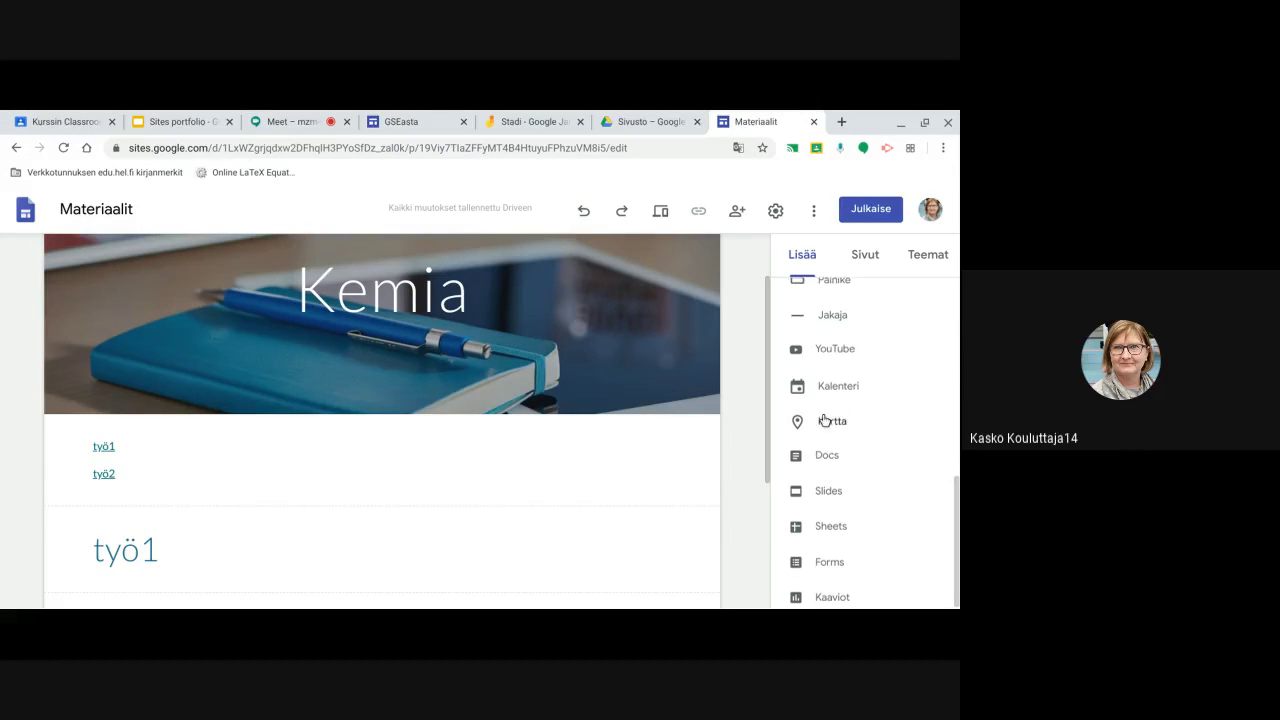
{"action": "scroll", "coordinate": [824, 420], "scroll_direction": "up", "scroll_amount": 1}
{"action": "scroll", "coordinate": [822, 433], "scroll_direction": "down", "scroll_amount": 1}
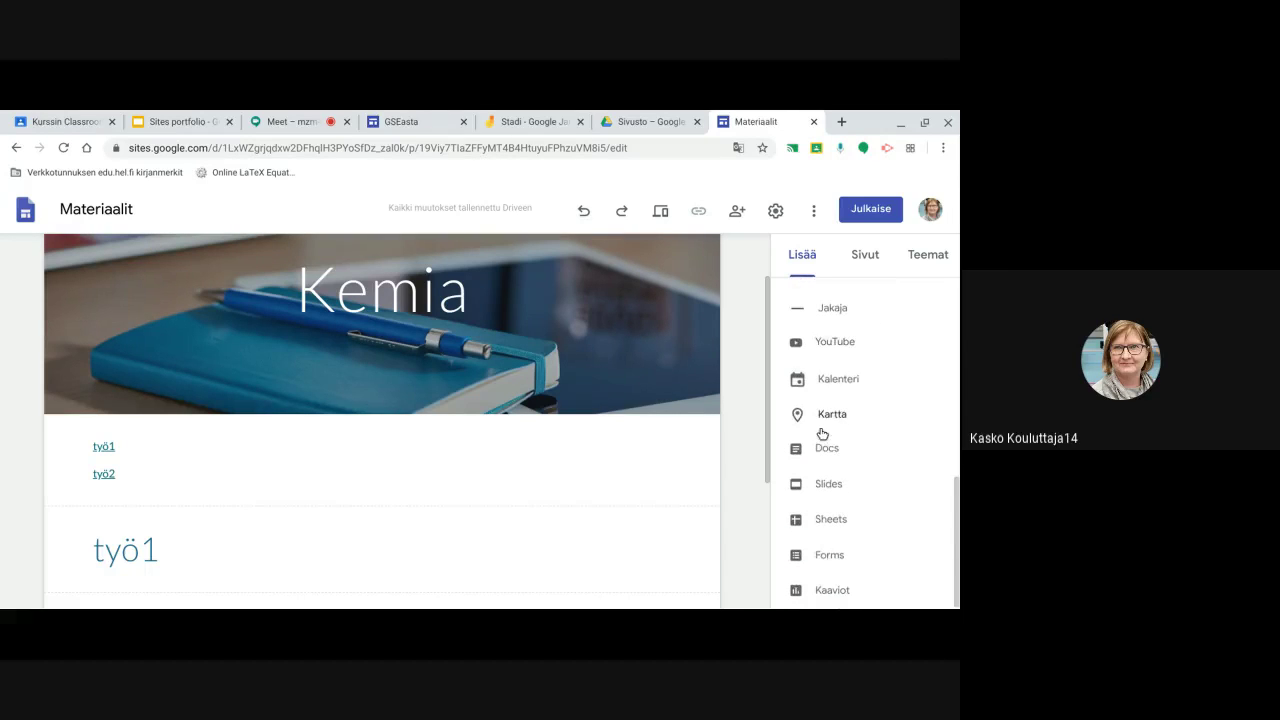
{"action": "scroll", "coordinate": [819, 429], "scroll_direction": "up", "scroll_amount": 1}
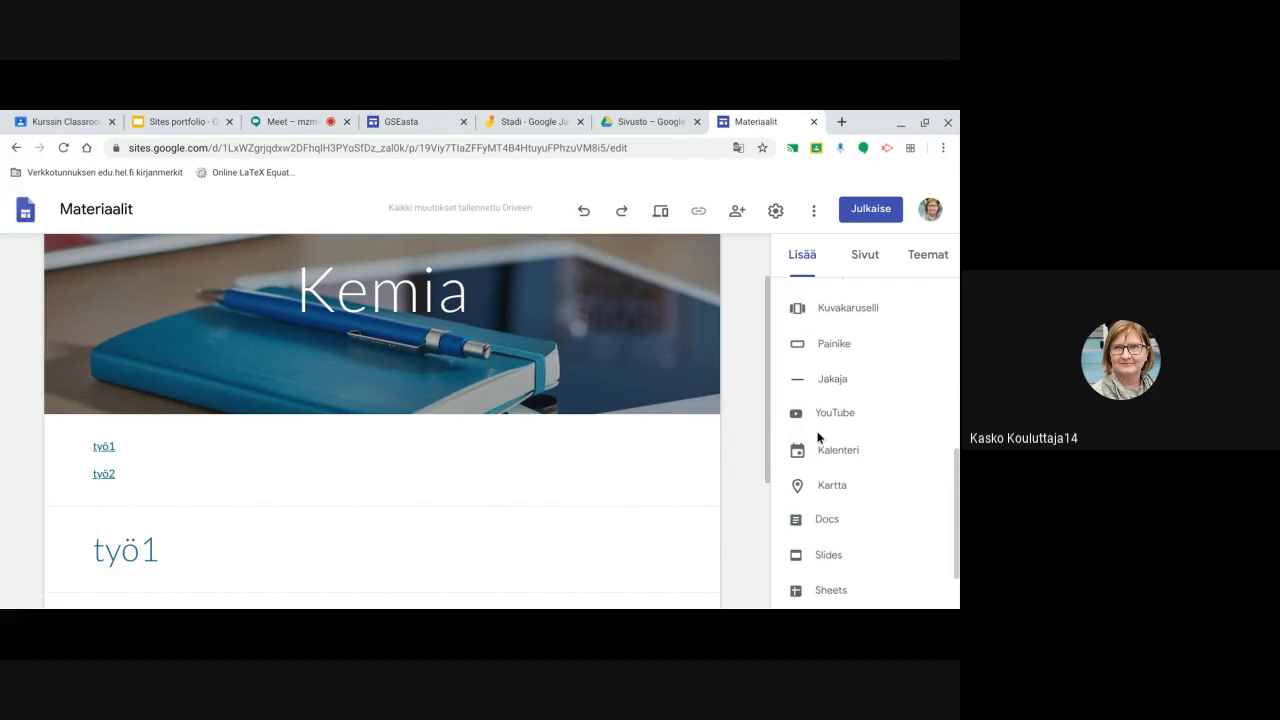
{"action": "left_click", "coordinate": [822, 344]}
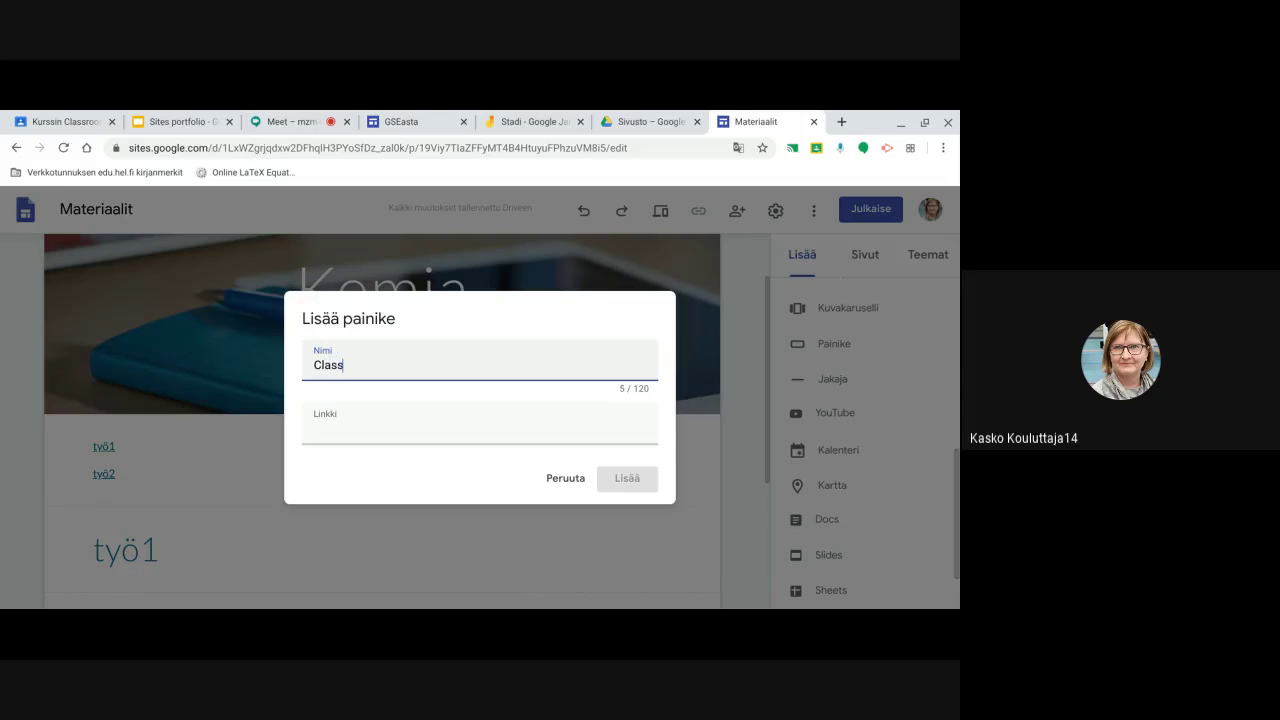
{"action": "type", "text": "Classroom tehtävä"}
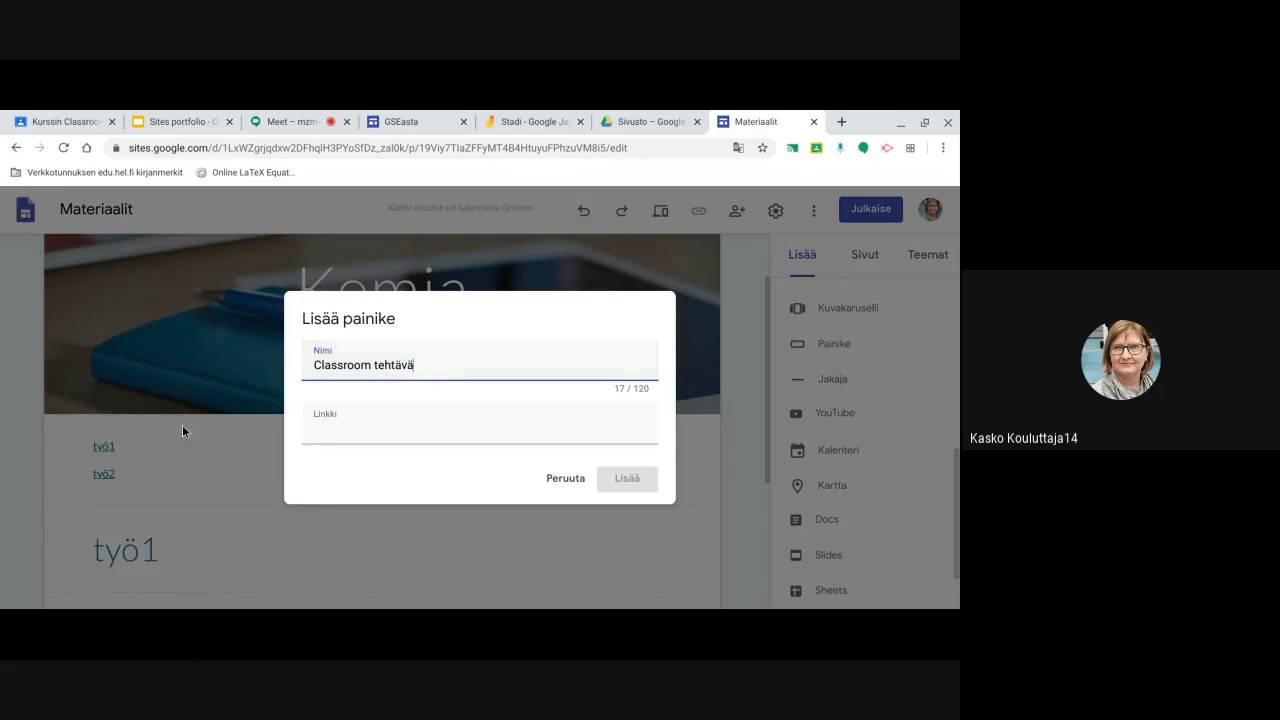
{"action": "left_click", "coordinate": [326, 426]}
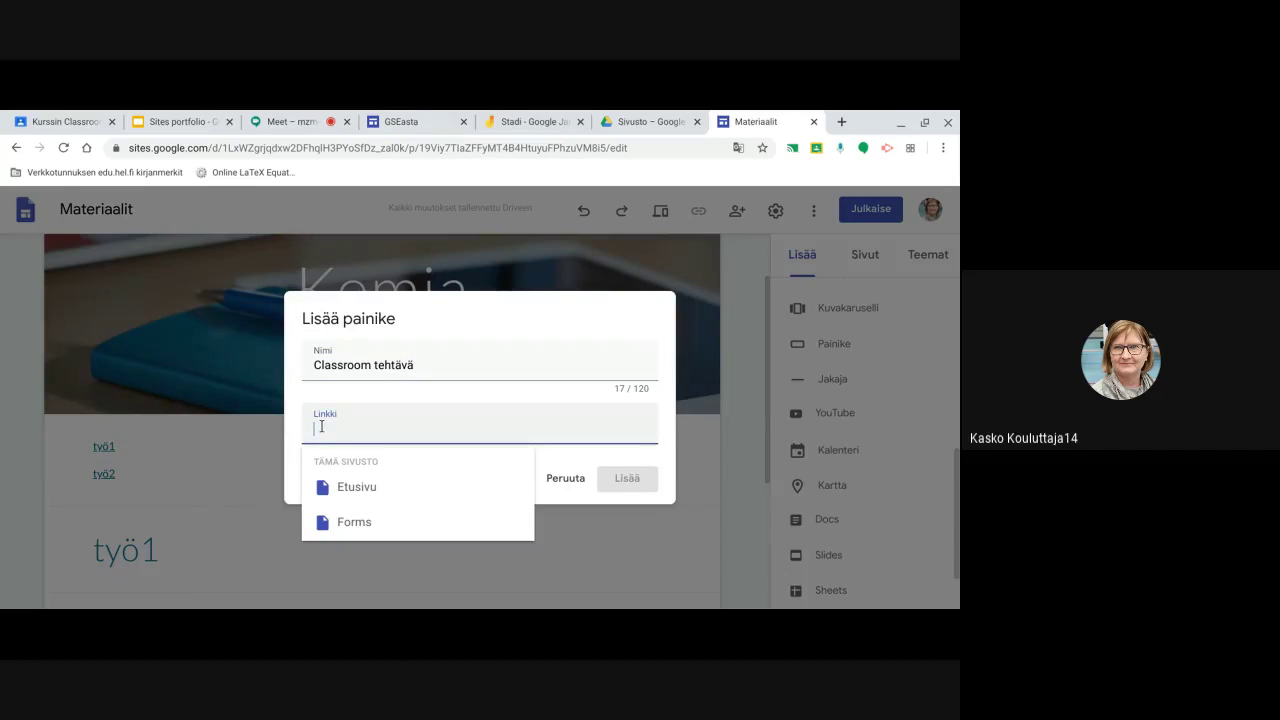
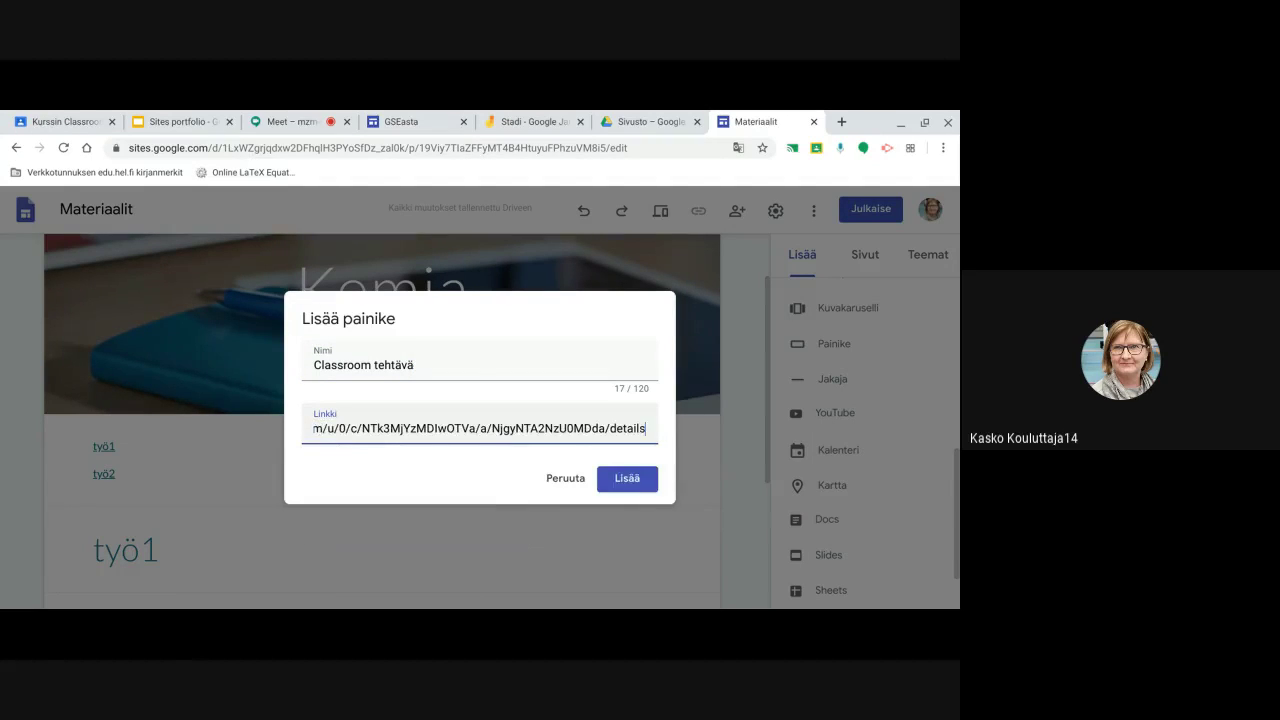
{"action": "left_click", "coordinate": [645, 482]}
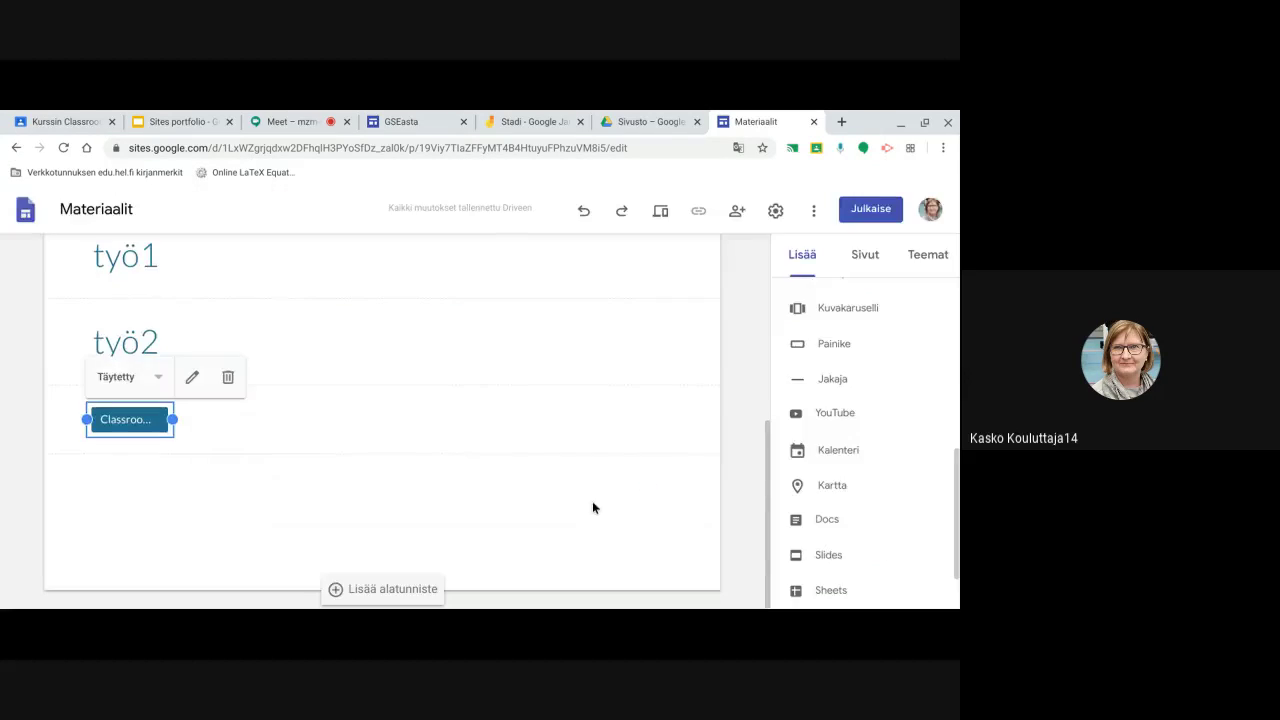
{"action": "left_click", "coordinate": [226, 477]}
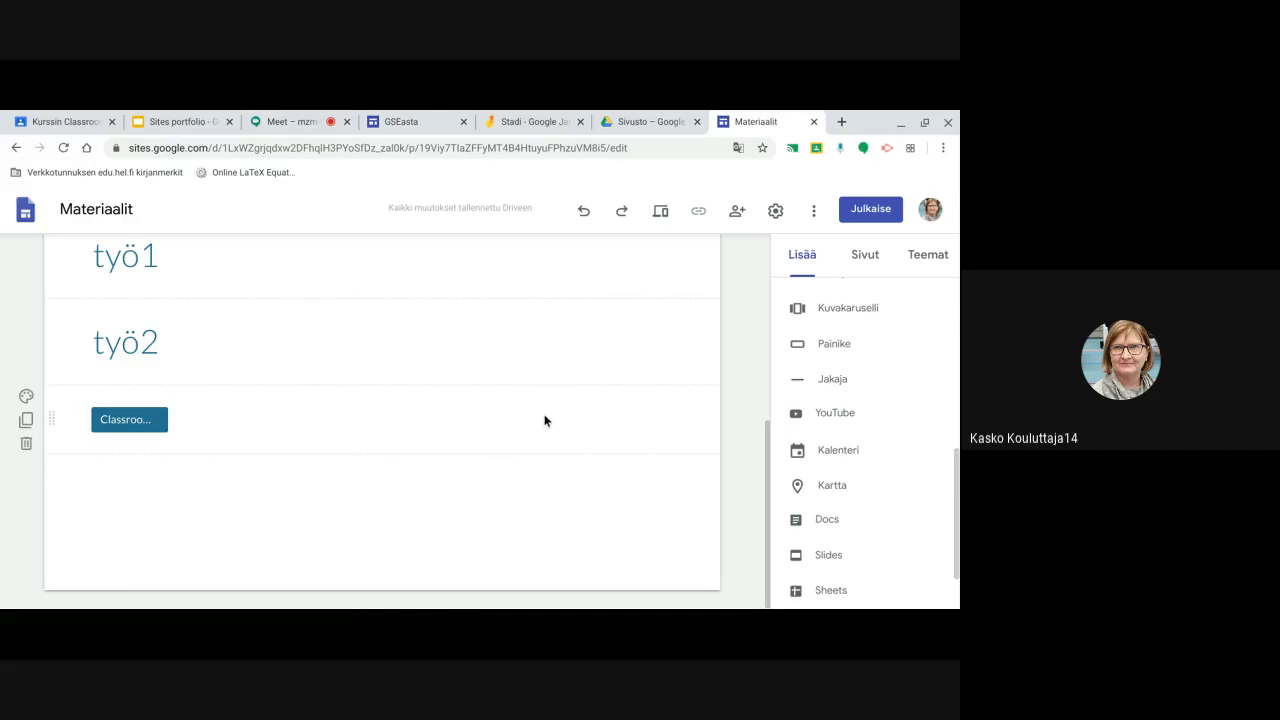
{"action": "scroll", "coordinate": [545, 419], "scroll_direction": "up", "scroll_amount": 5}
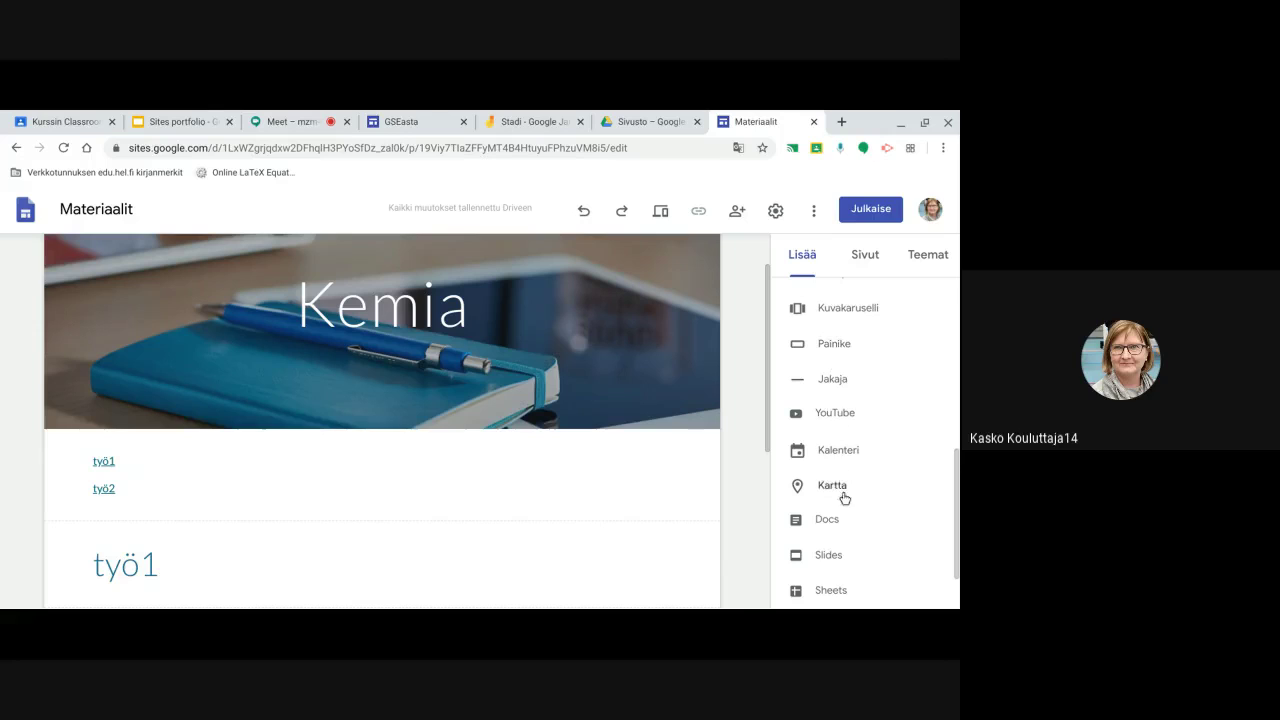
{"action": "scroll", "coordinate": [826, 540], "scroll_direction": "down", "scroll_amount": 2}
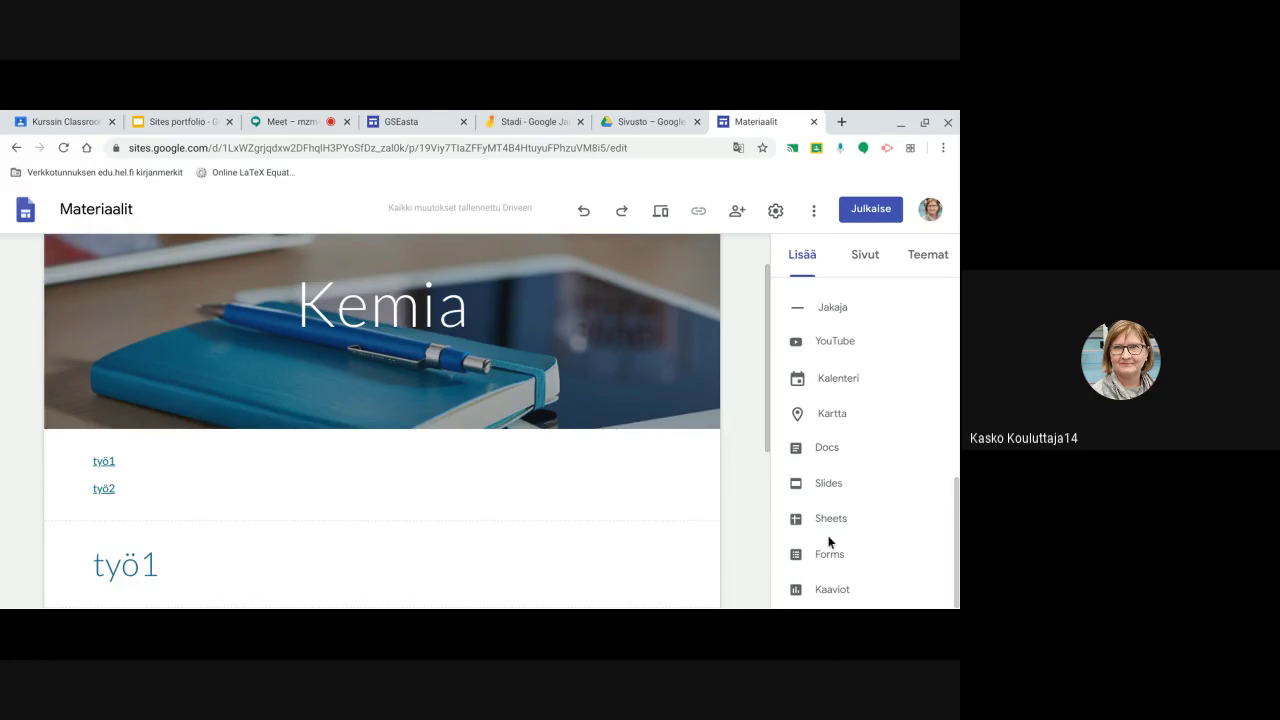
{"action": "scroll", "coordinate": [828, 542], "scroll_direction": "up", "scroll_amount": 3}
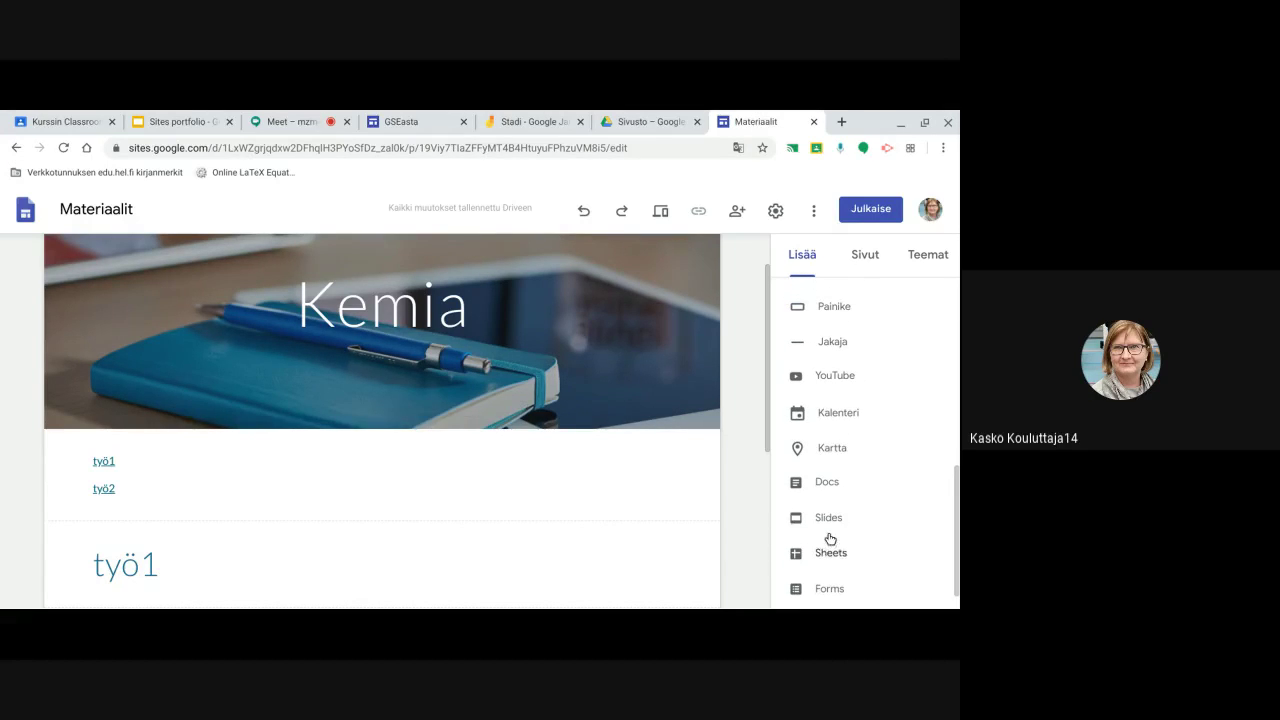
{"action": "scroll", "coordinate": [822, 530], "scroll_direction": "up", "scroll_amount": 5}
{"action": "scroll", "coordinate": [826, 517], "scroll_direction": "up", "scroll_amount": 2}
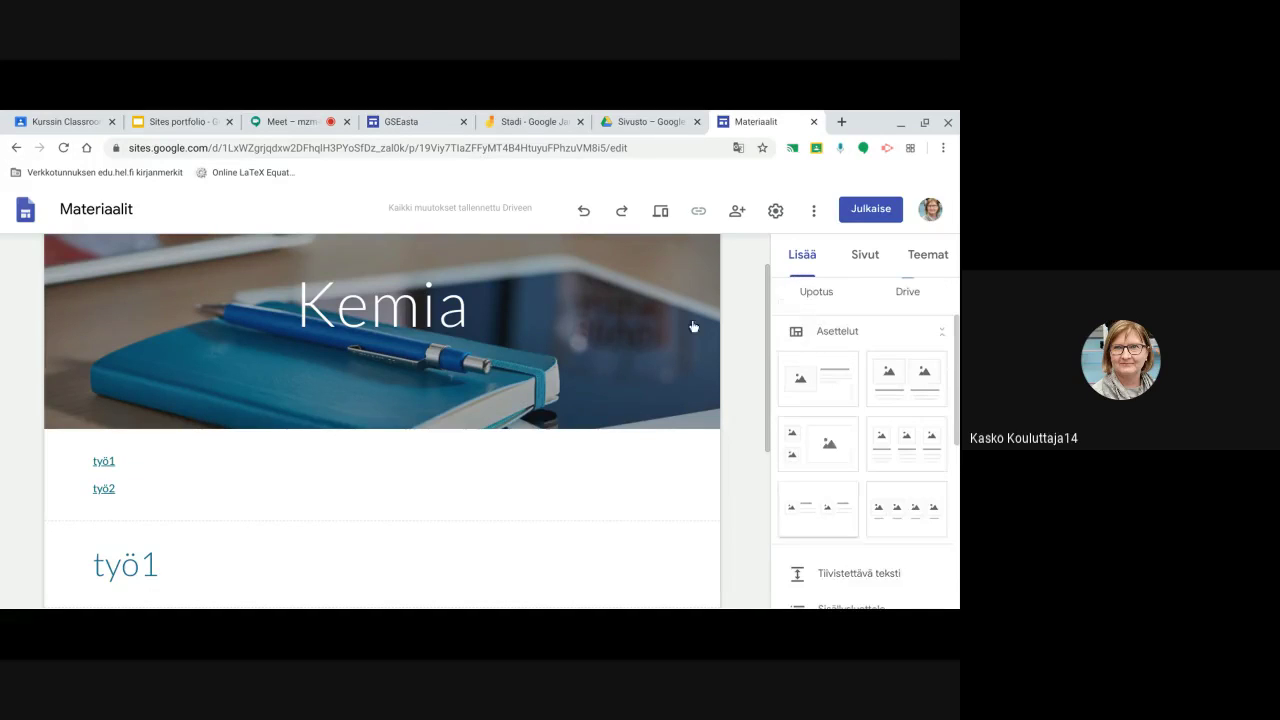
{"action": "left_click", "coordinate": [661, 215]}
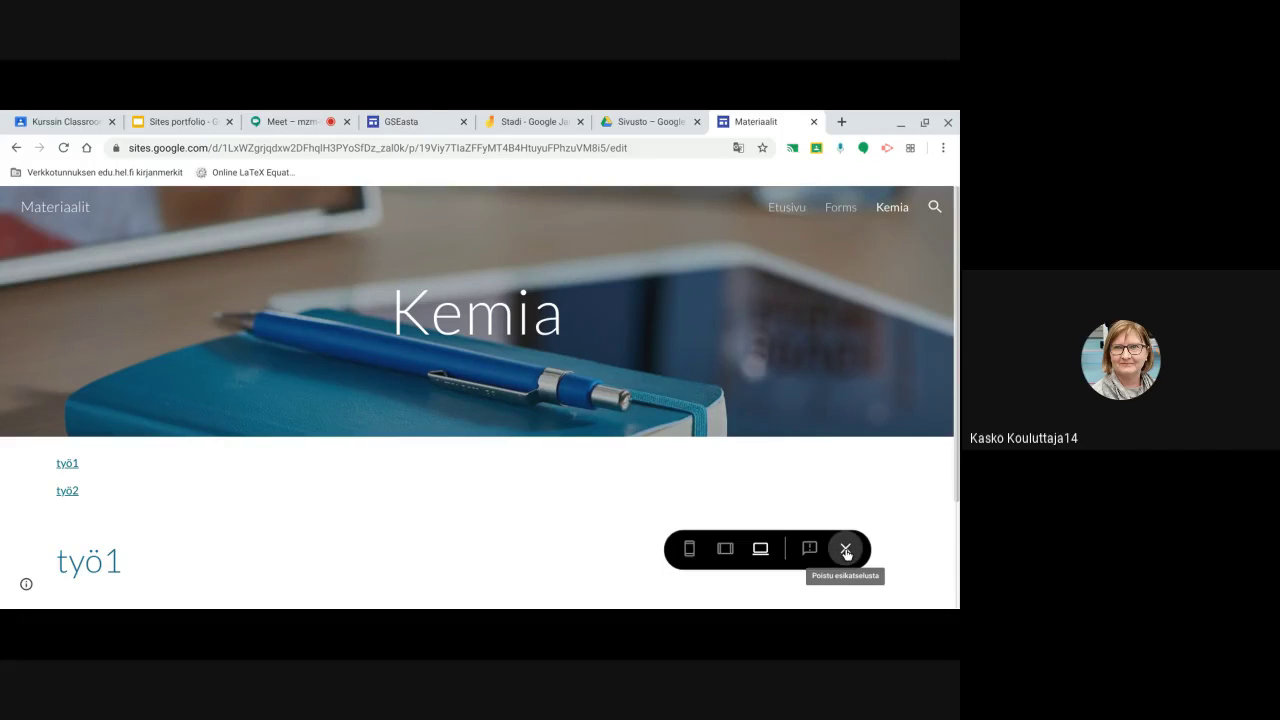
{"action": "left_click", "coordinate": [846, 550]}
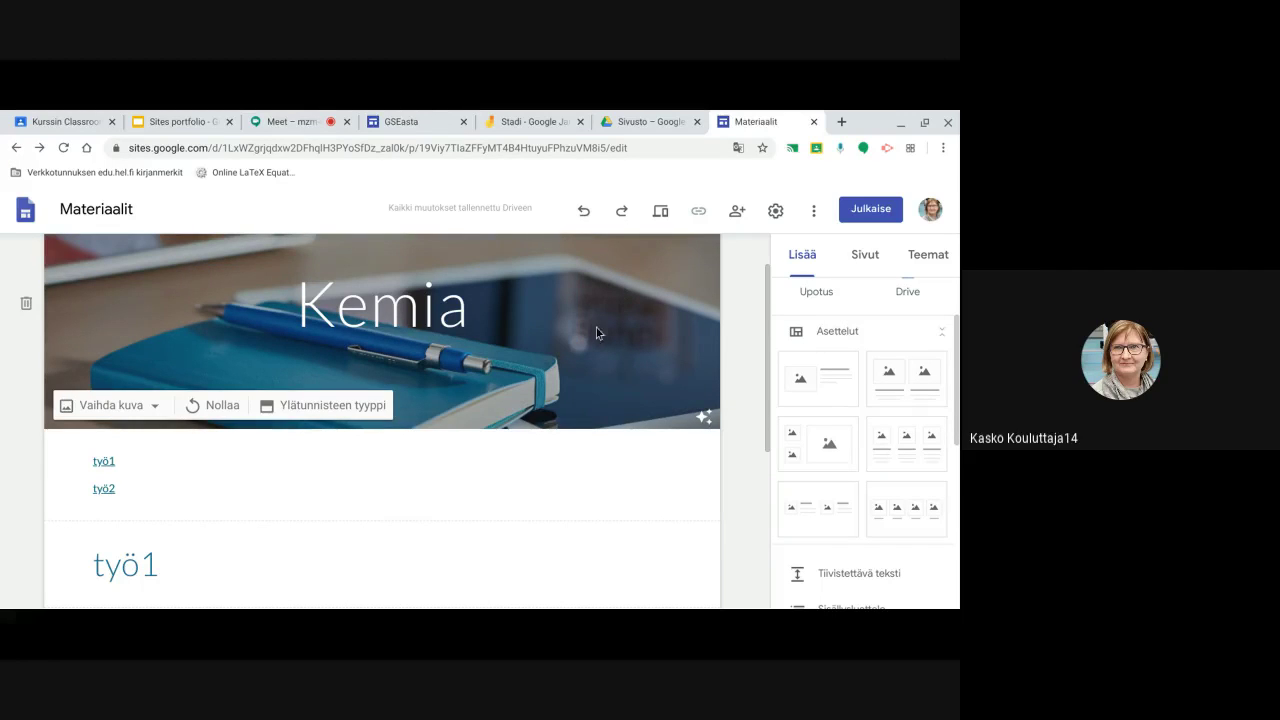
{"action": "scroll", "coordinate": [600, 363], "scroll_direction": "up", "scroll_amount": 1}
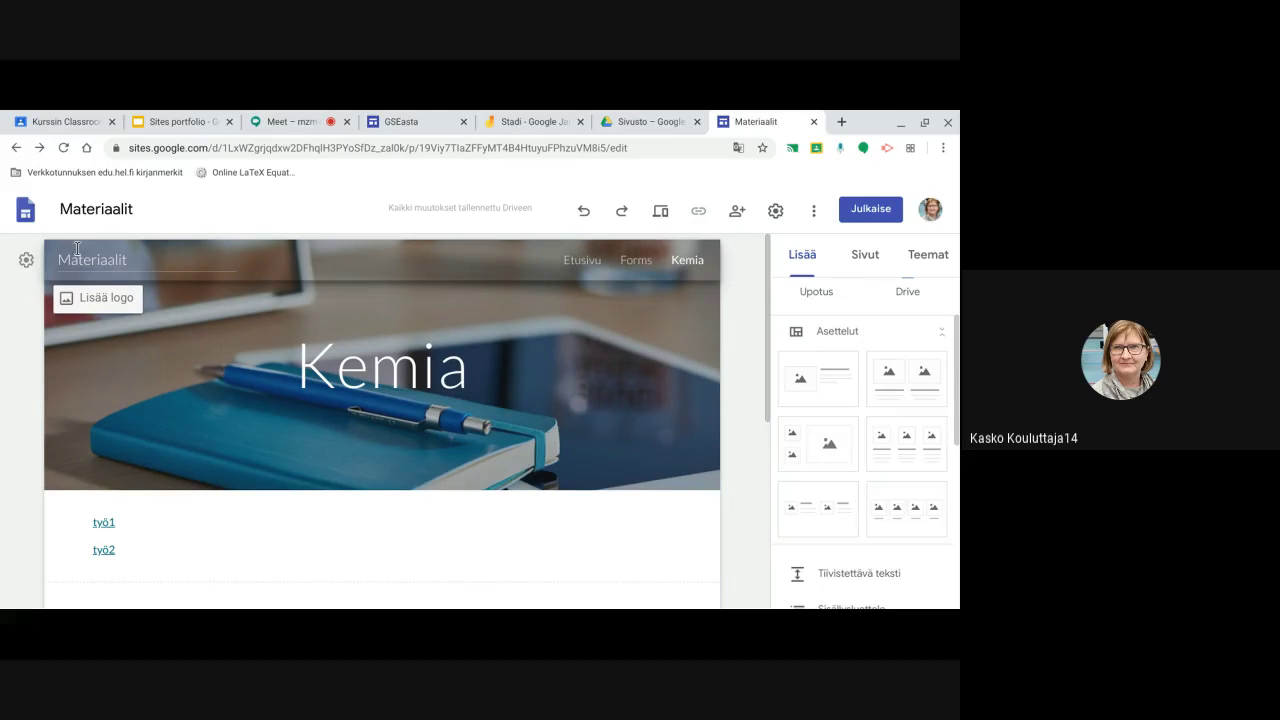
{"action": "left_click", "coordinate": [536, 324]}
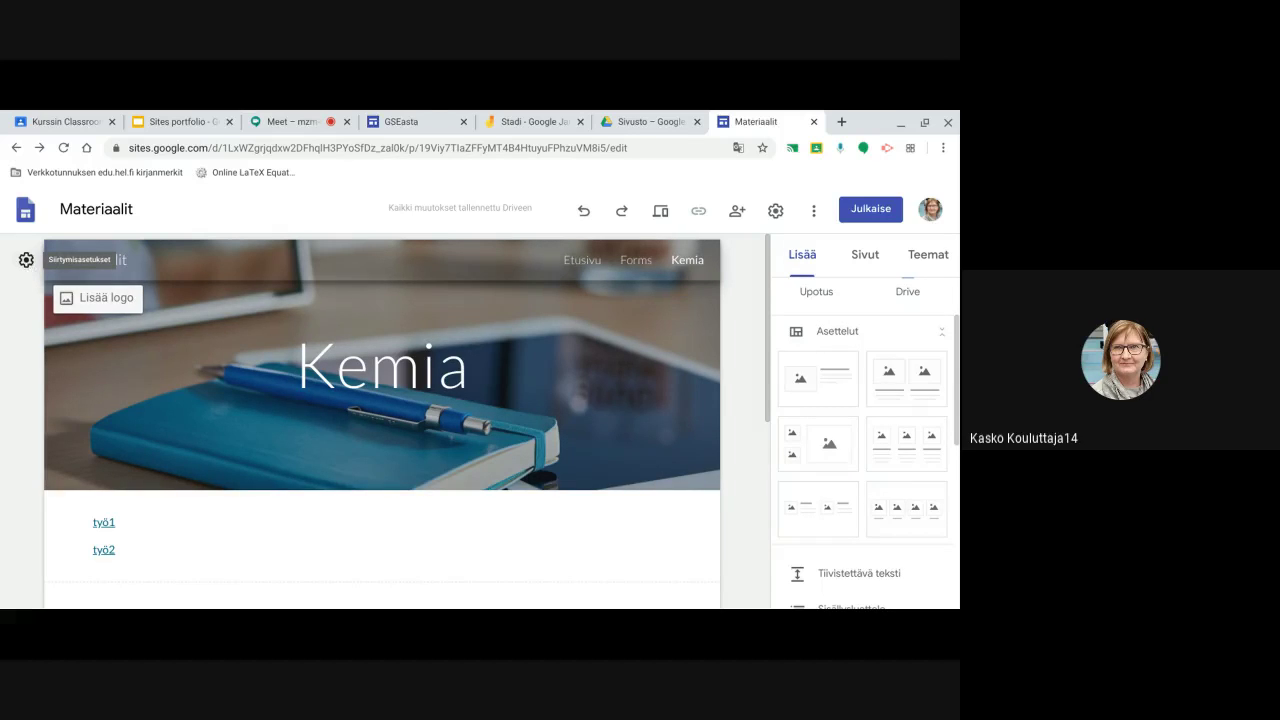
{"action": "left_click", "coordinate": [27, 262]}
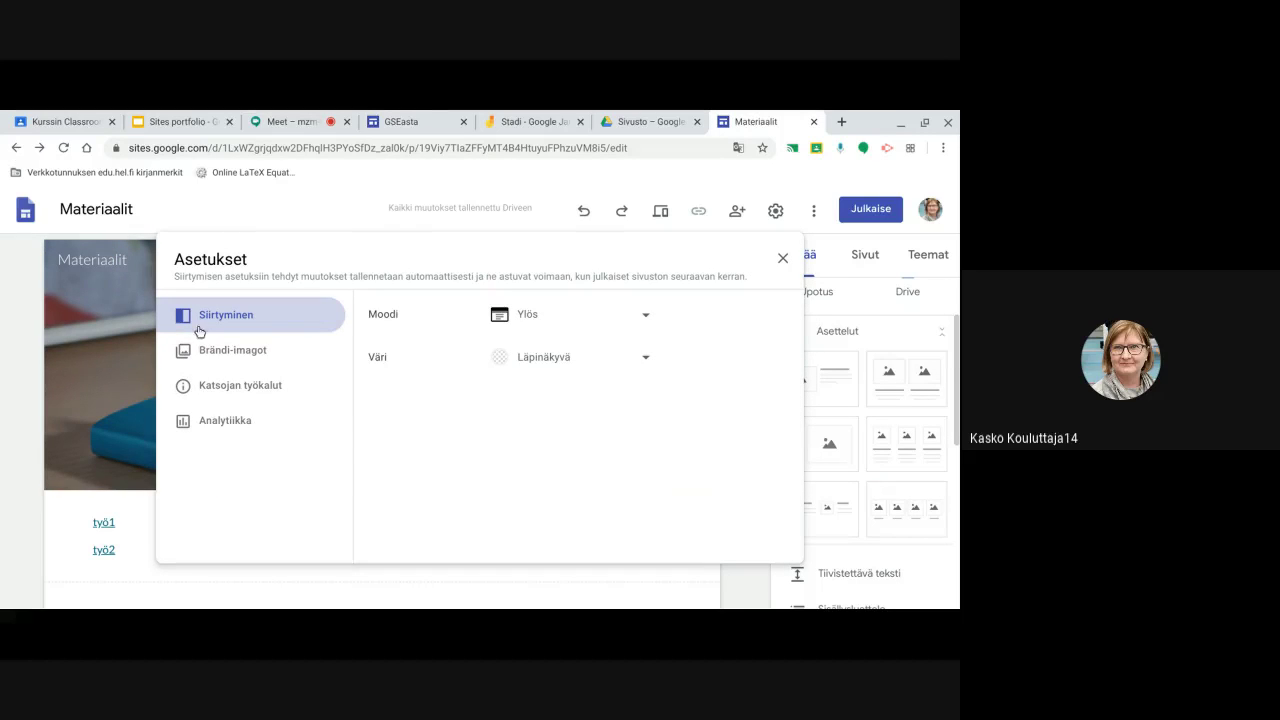
{"action": "left_click", "coordinate": [647, 319]}
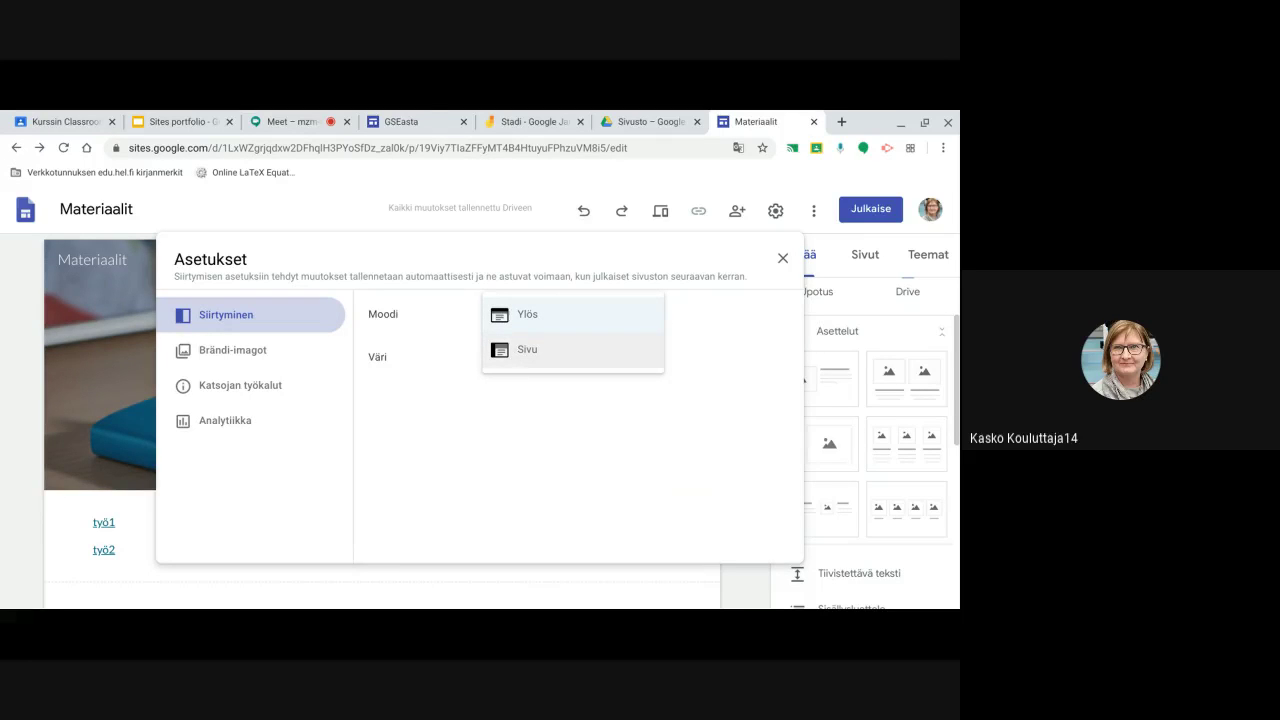
{"action": "left_click", "coordinate": [528, 352]}
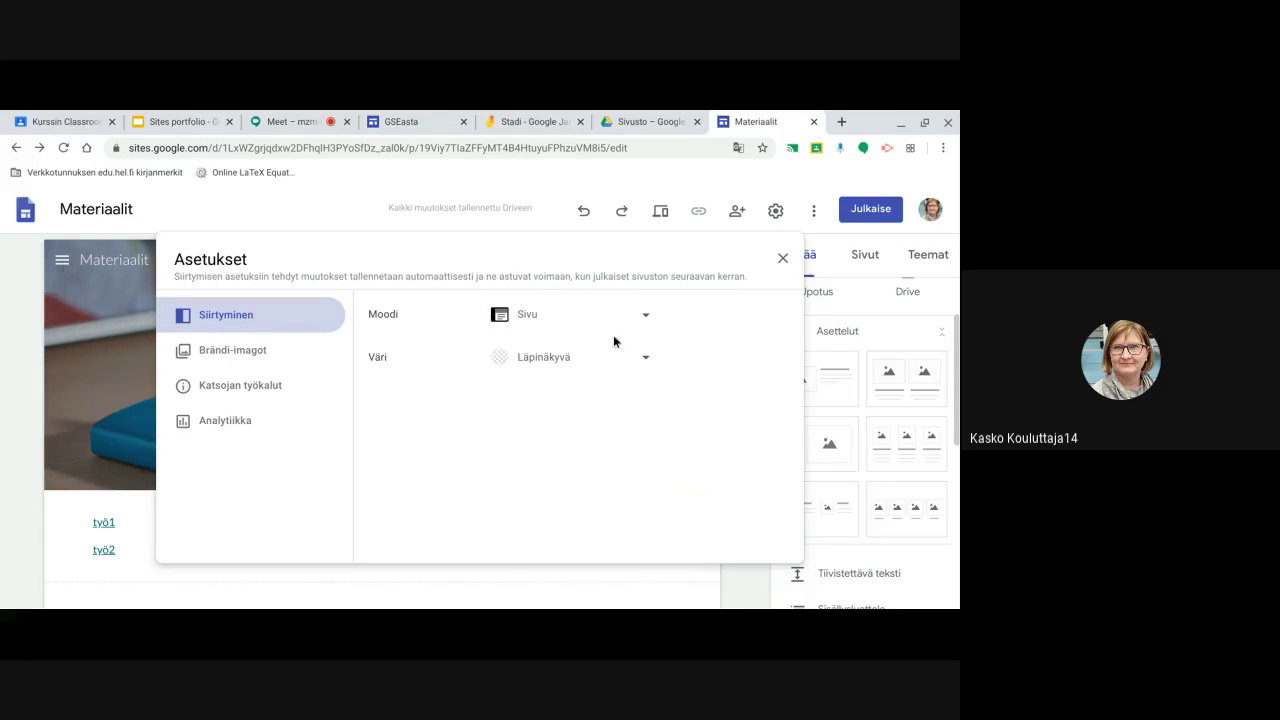
{"action": "left_click", "coordinate": [645, 316]}
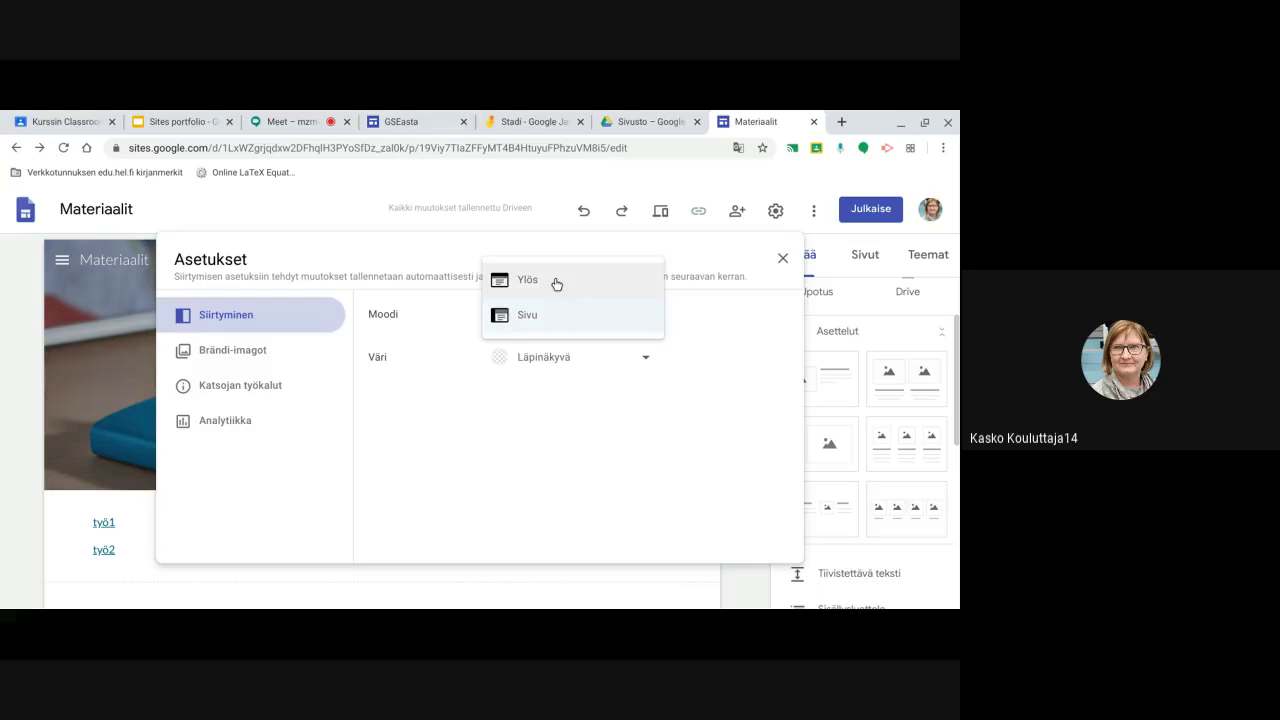
{"action": "left_click", "coordinate": [554, 280]}
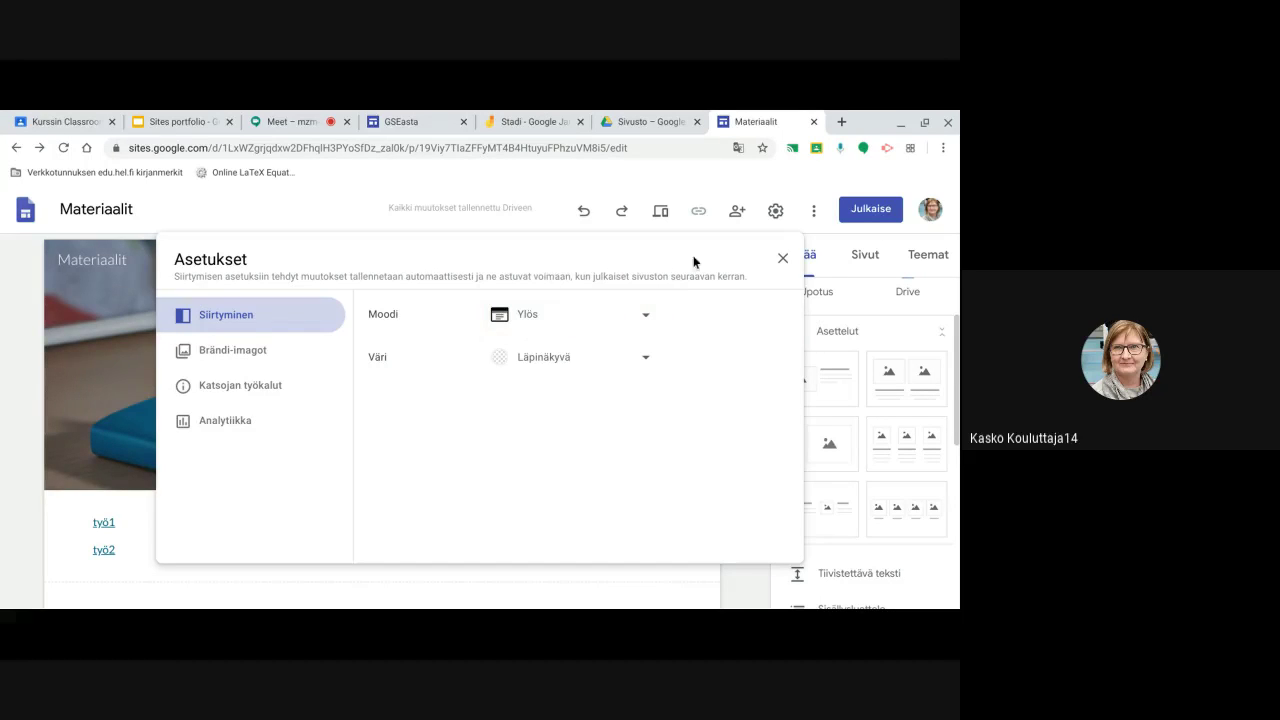
{"action": "left_click", "coordinate": [782, 260]}
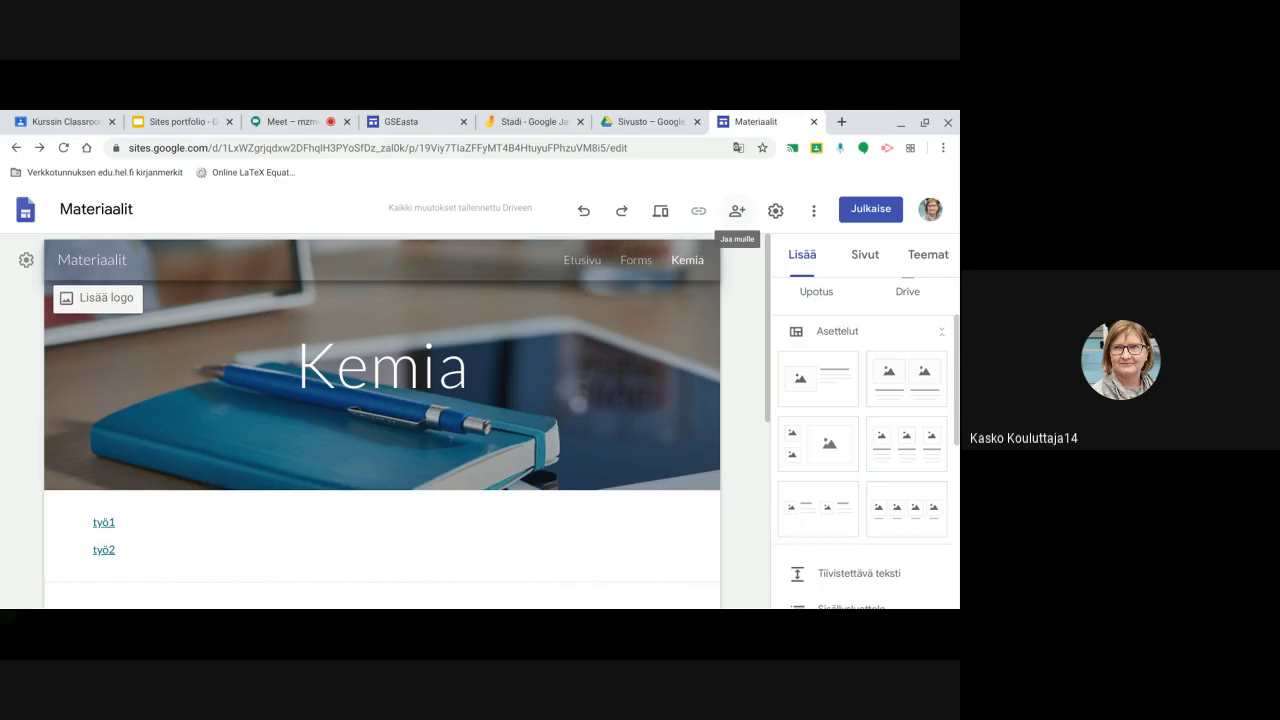
{"action": "left_click", "coordinate": [737, 210]}
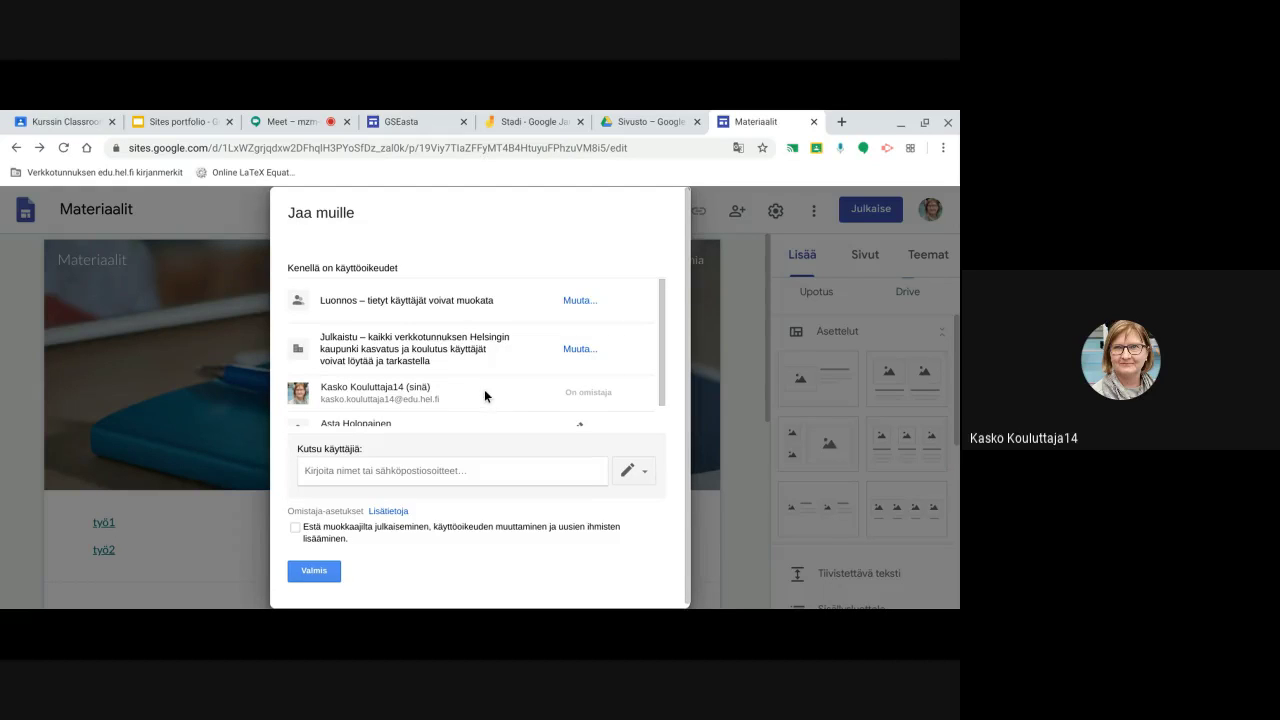
{"action": "scroll", "coordinate": [484, 391], "scroll_direction": "down", "scroll_amount": 2}
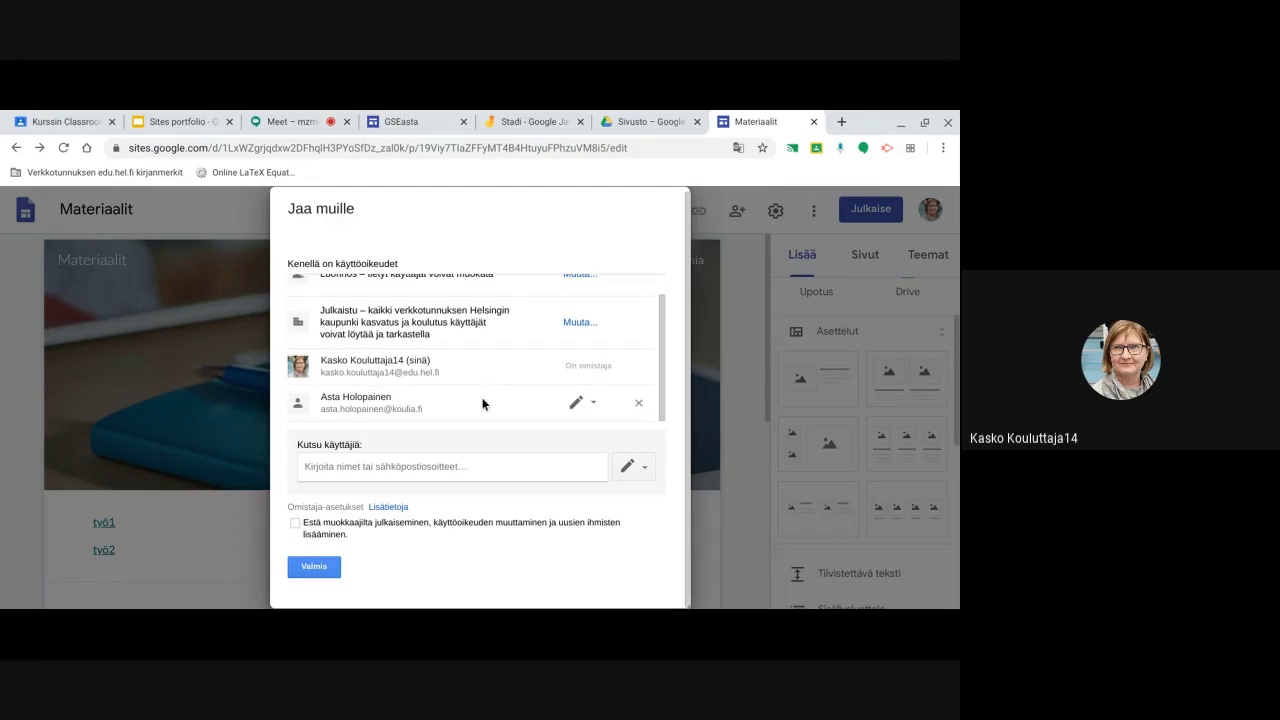
{"action": "scroll", "coordinate": [483, 404], "scroll_direction": "up", "scroll_amount": 1}
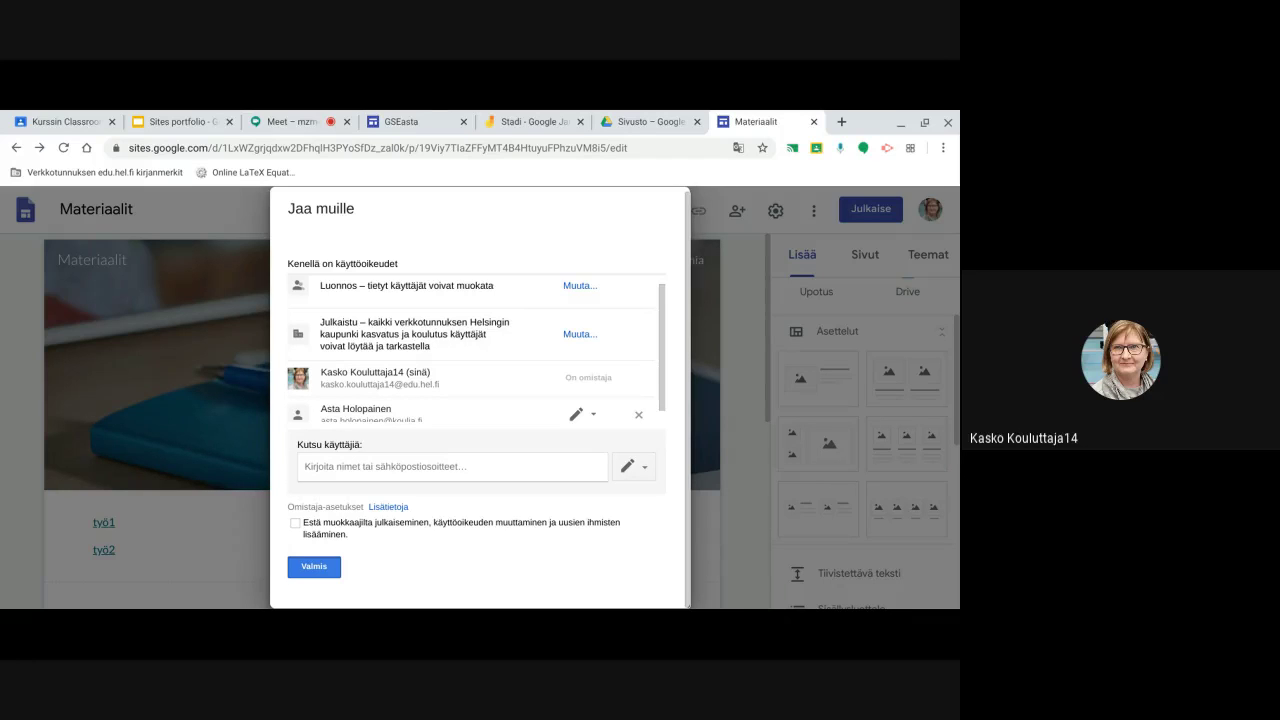
{"action": "left_click", "coordinate": [316, 568]}
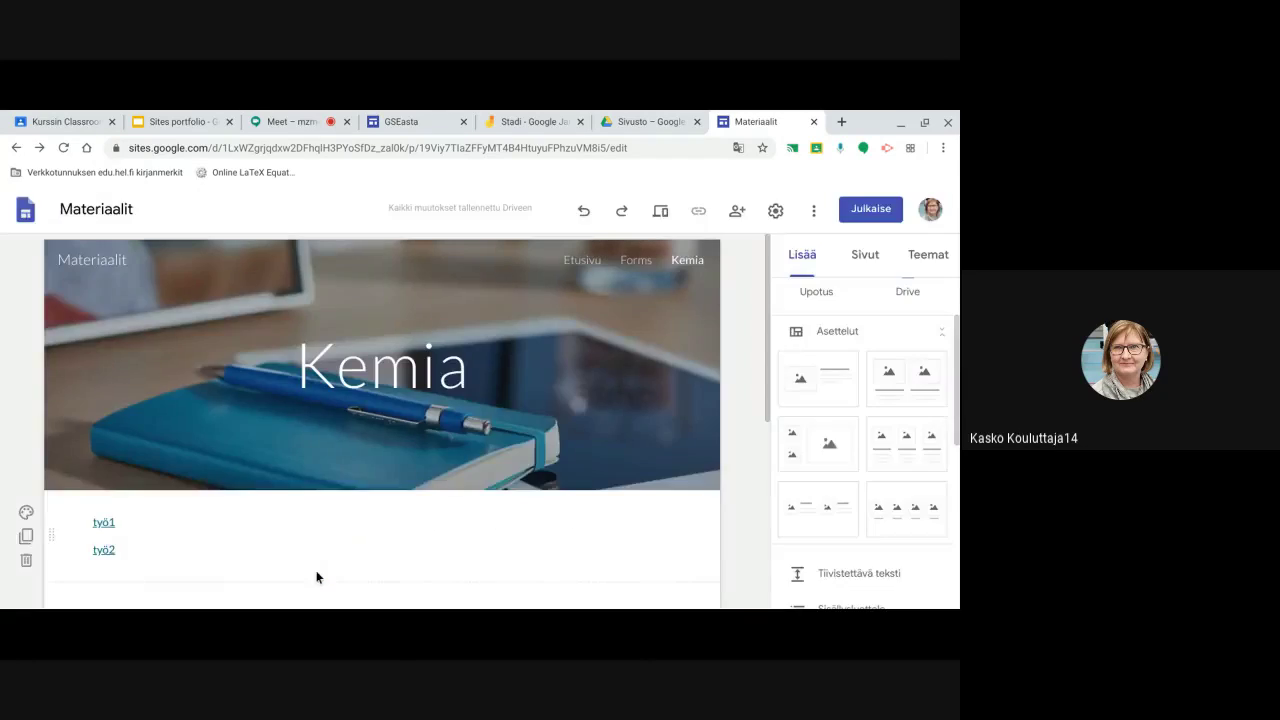
{"action": "left_click", "coordinate": [815, 214]}
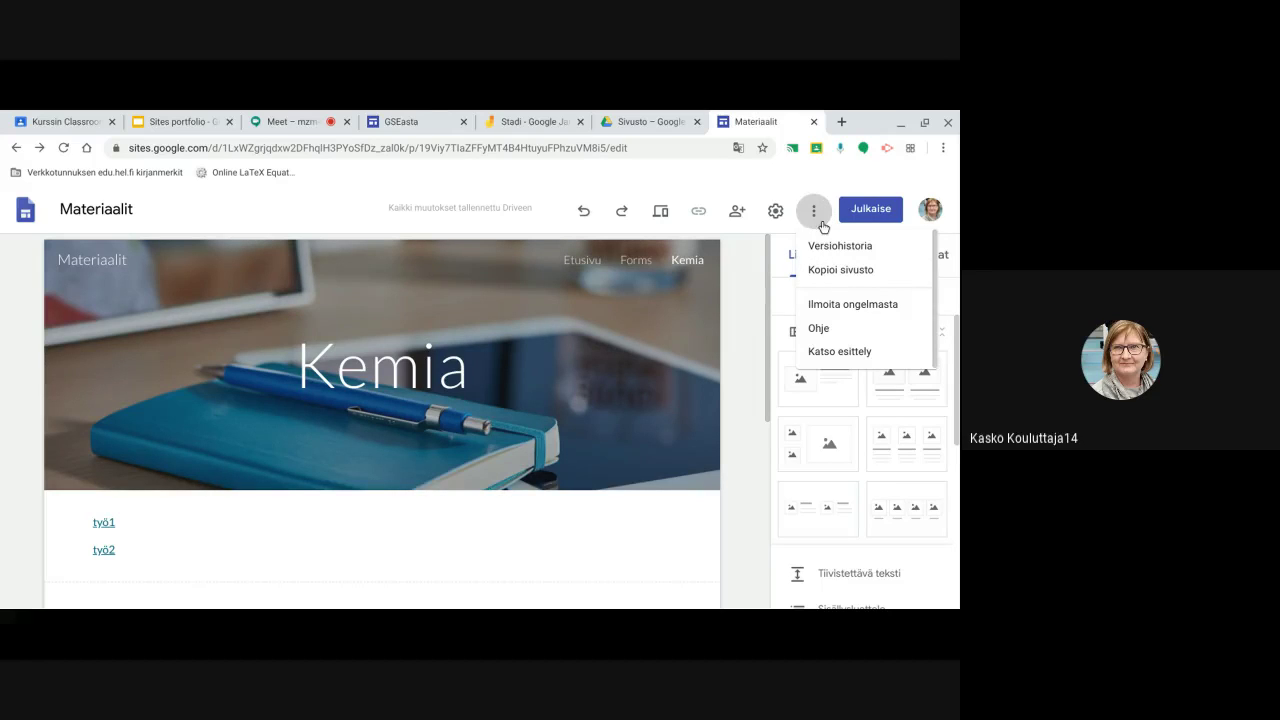
{"action": "left_click", "coordinate": [740, 262]}
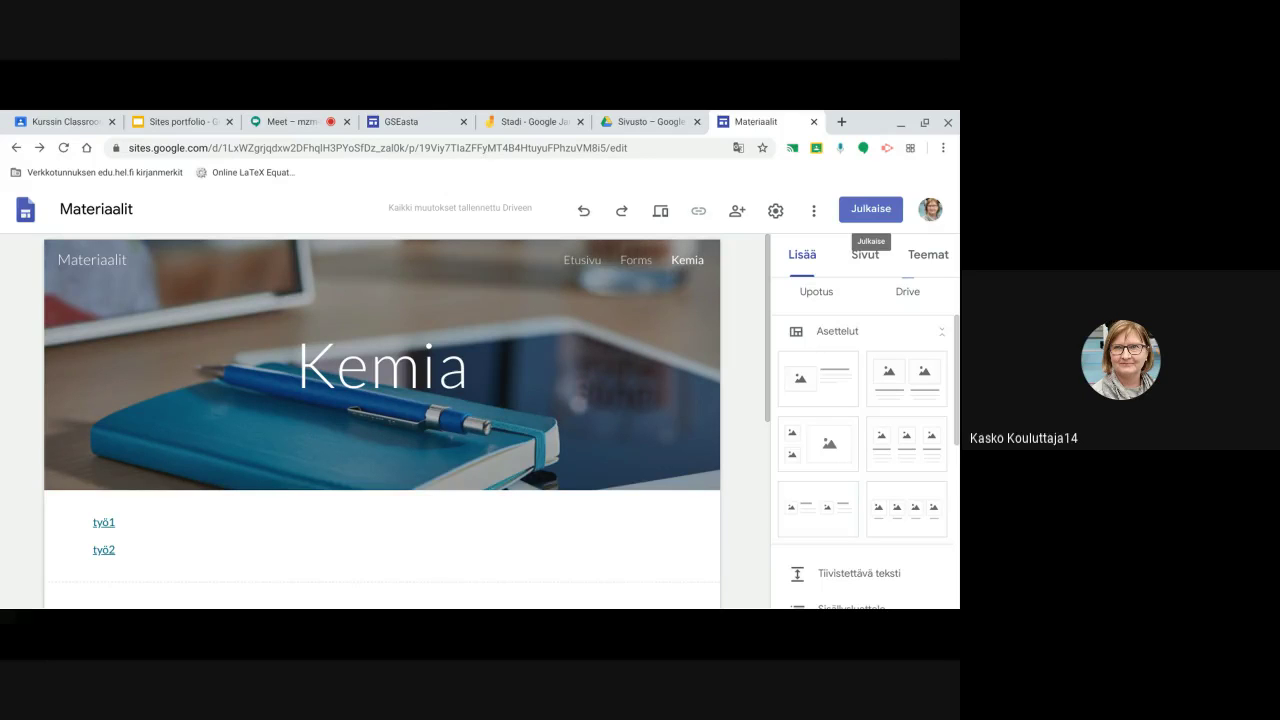
Start publishing under the web address 'materiaalit' and open its viewer management settings
{"action": "left_click", "coordinate": [879, 210]}
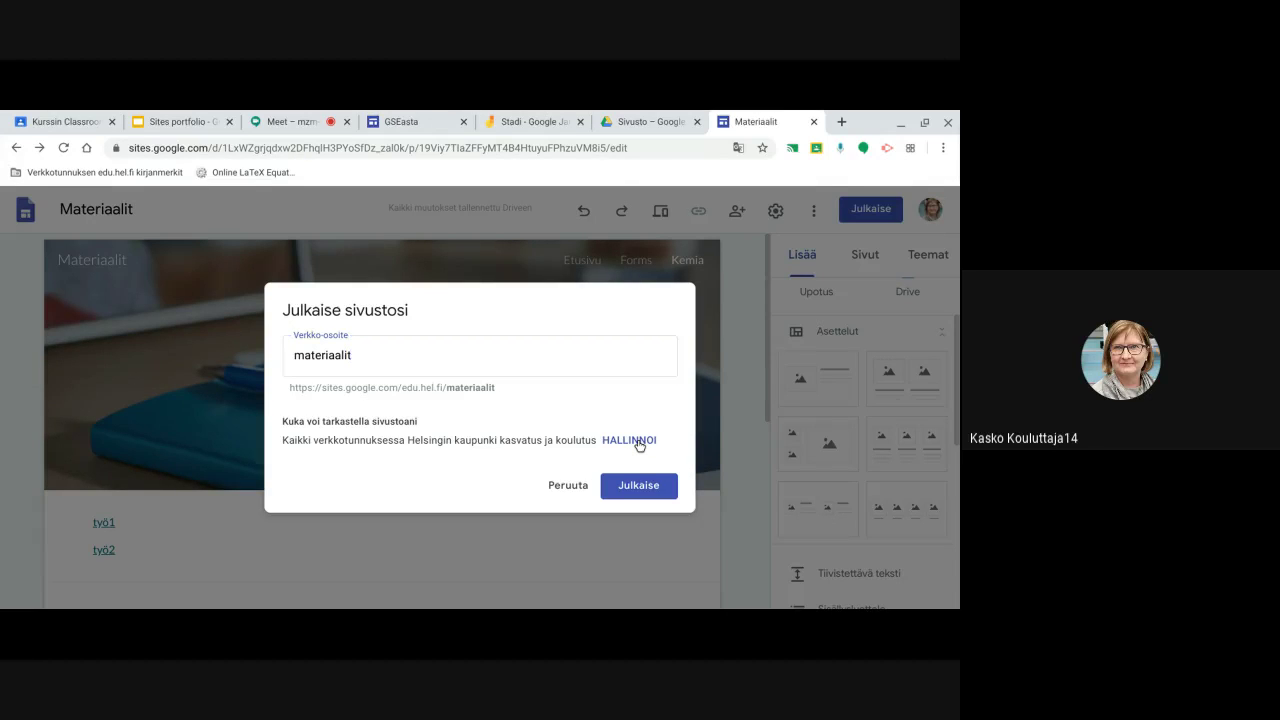
{"action": "left_click", "coordinate": [639, 442]}
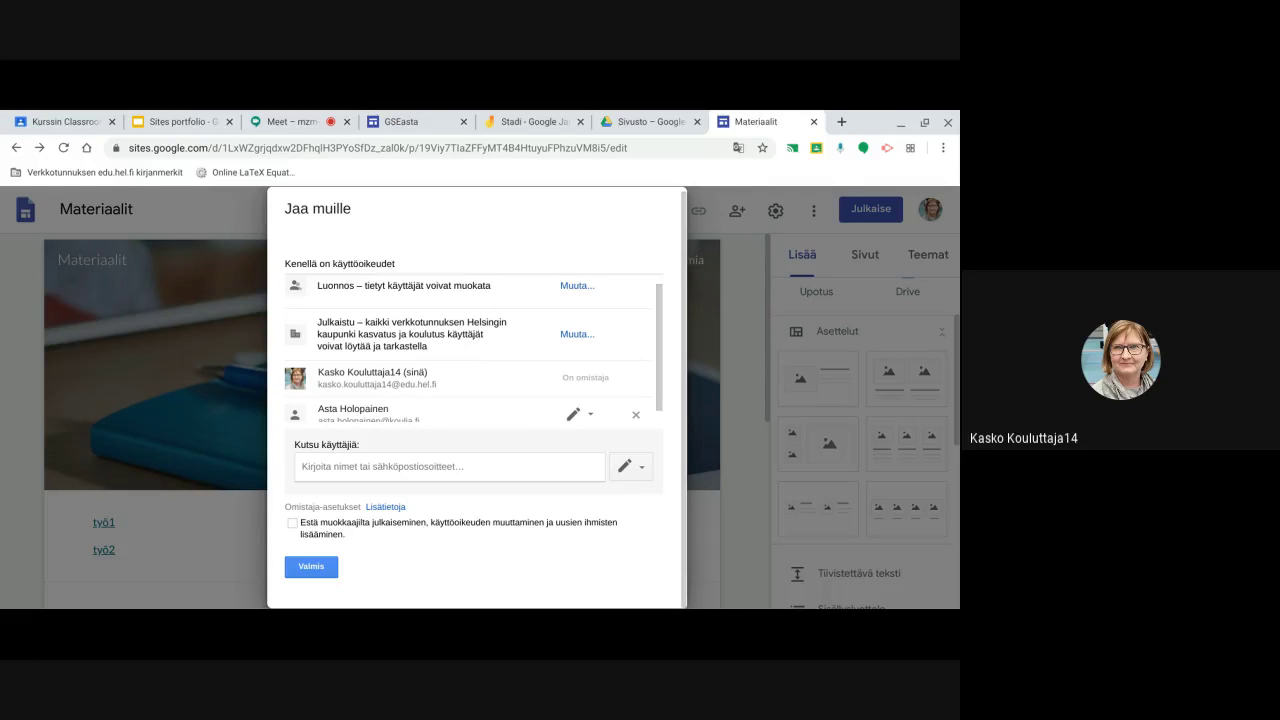
Set published-site viewing to everyone in the Helsinki education domain, then return to publishing
{"action": "left_click", "coordinate": [575, 335]}
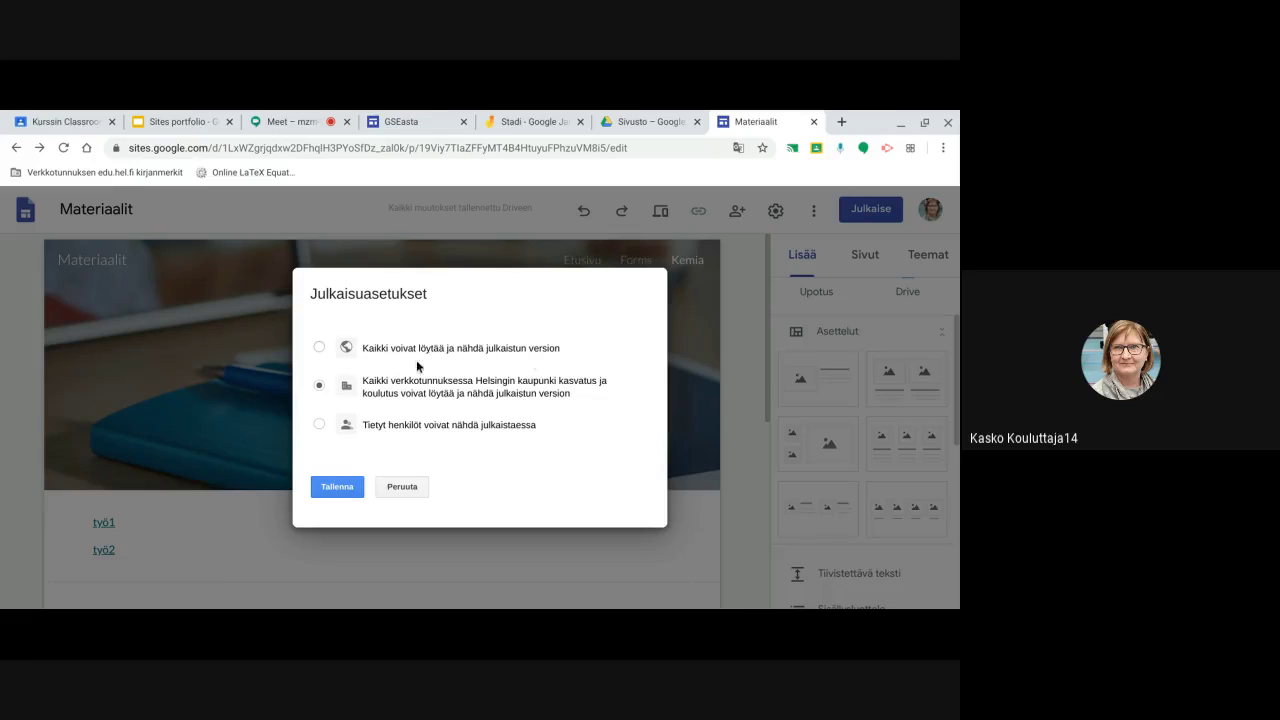
{"action": "left_click", "coordinate": [318, 424]}
{"action": "left_click", "coordinate": [319, 386]}
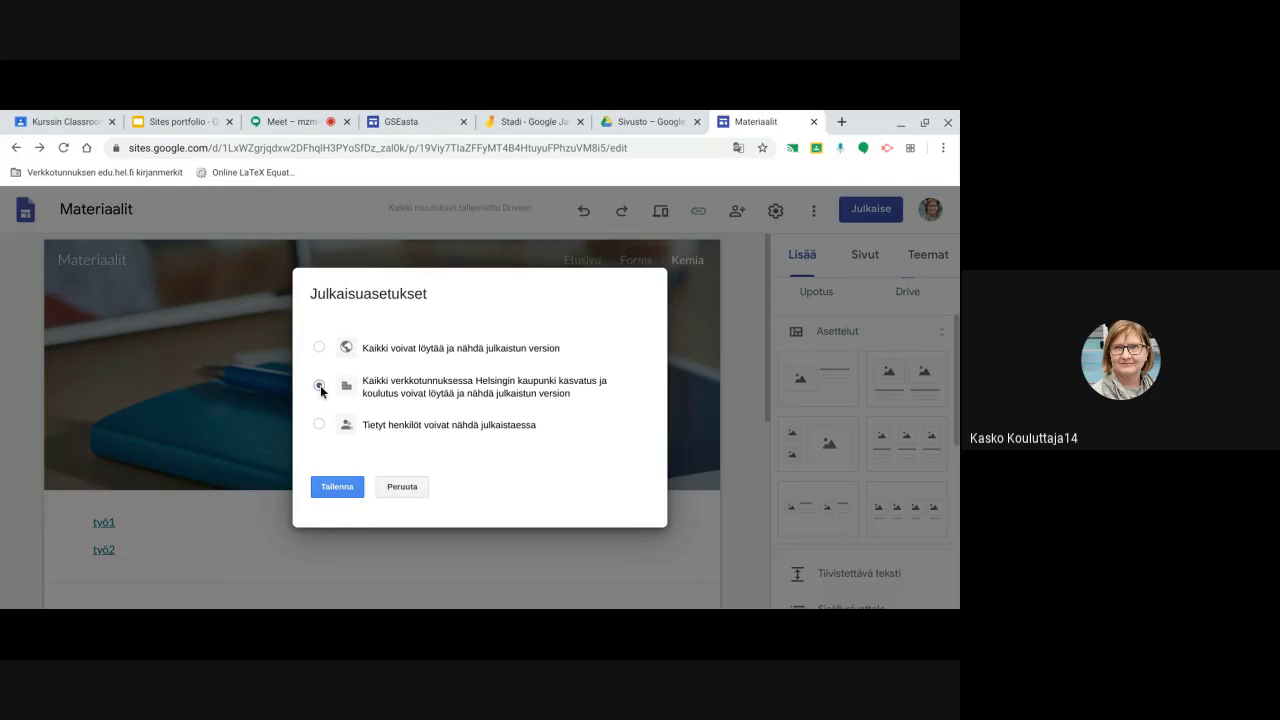
{"action": "left_click", "coordinate": [403, 487]}
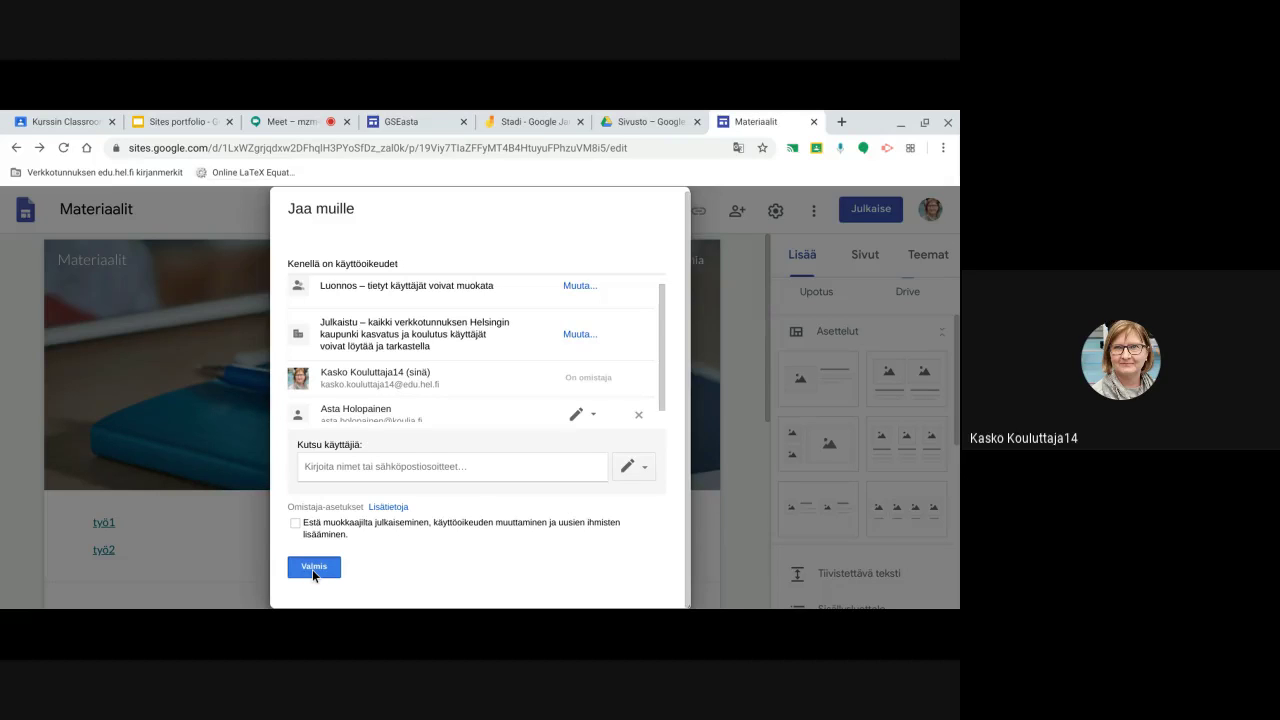
{"action": "left_click", "coordinate": [313, 567]}
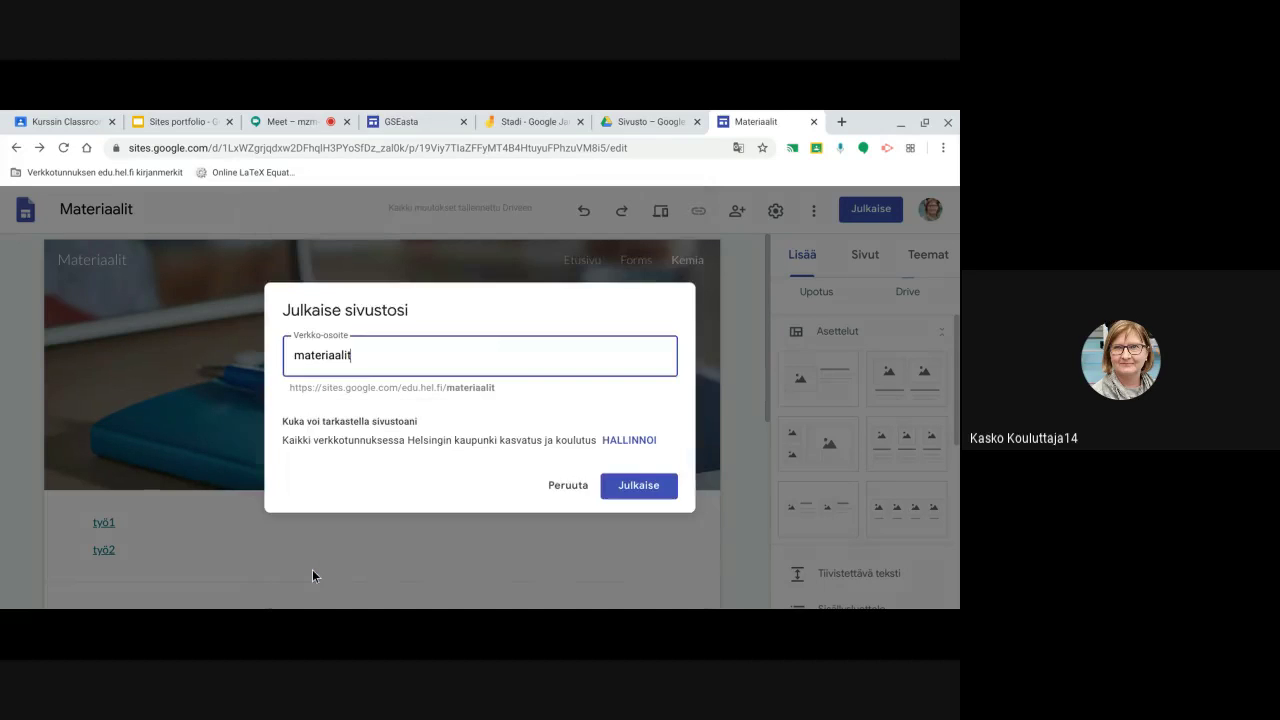
Cancel publishing, browse the Lisää panel's insertable elements, and switch to the Meet call
{"action": "left_click", "coordinate": [556, 487]}
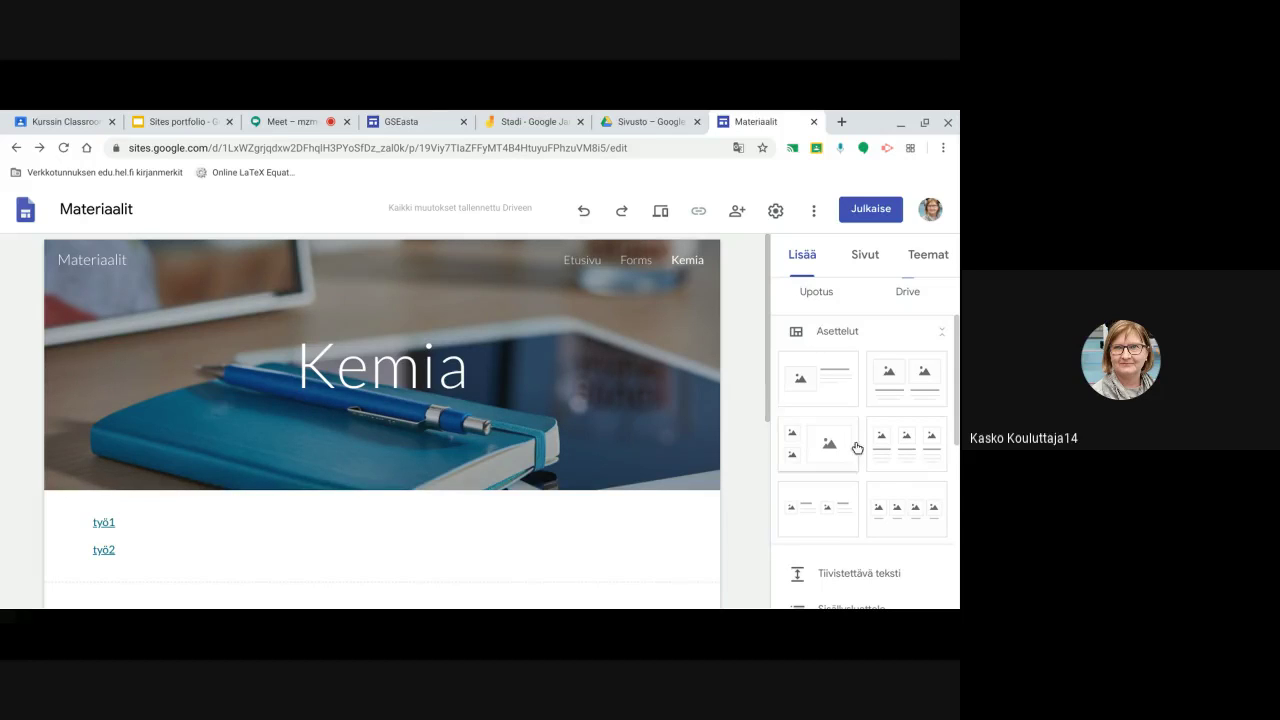
{"action": "scroll", "coordinate": [864, 455], "scroll_direction": "down", "scroll_amount": 2}
{"action": "scroll", "coordinate": [866, 470], "scroll_direction": "down", "scroll_amount": 4}
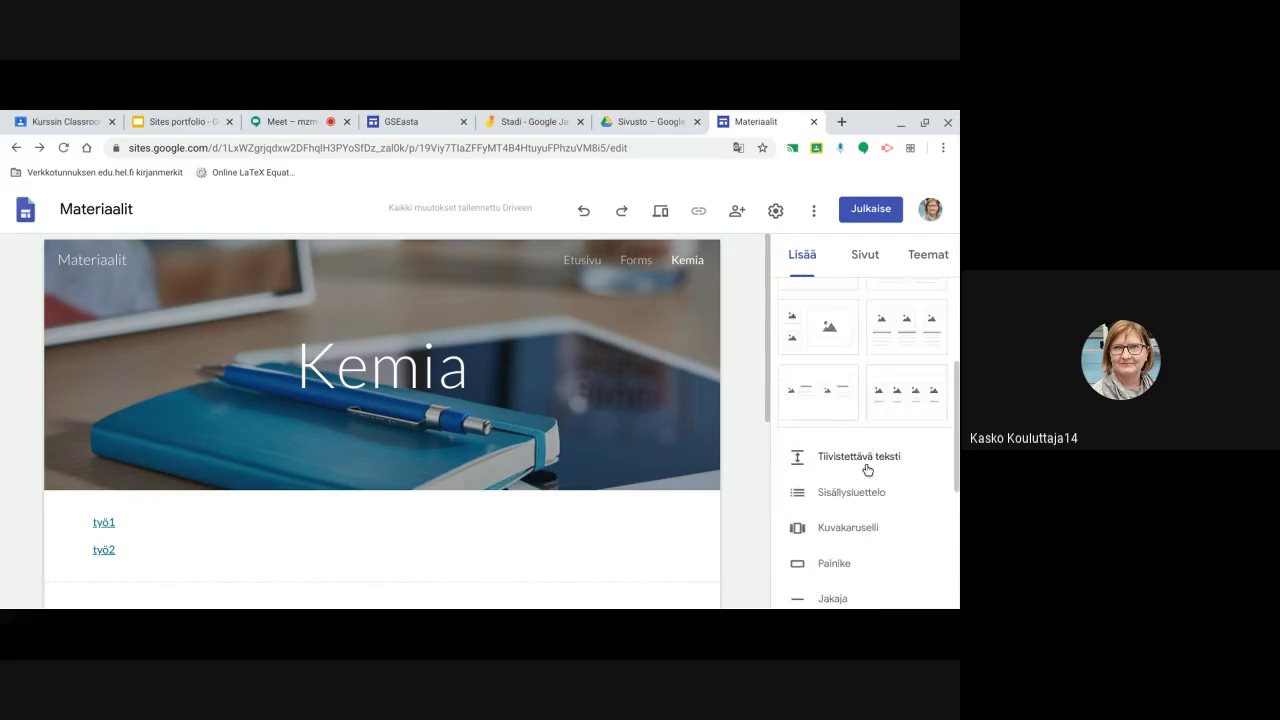
{"action": "scroll", "coordinate": [866, 475], "scroll_direction": "down", "scroll_amount": 3}
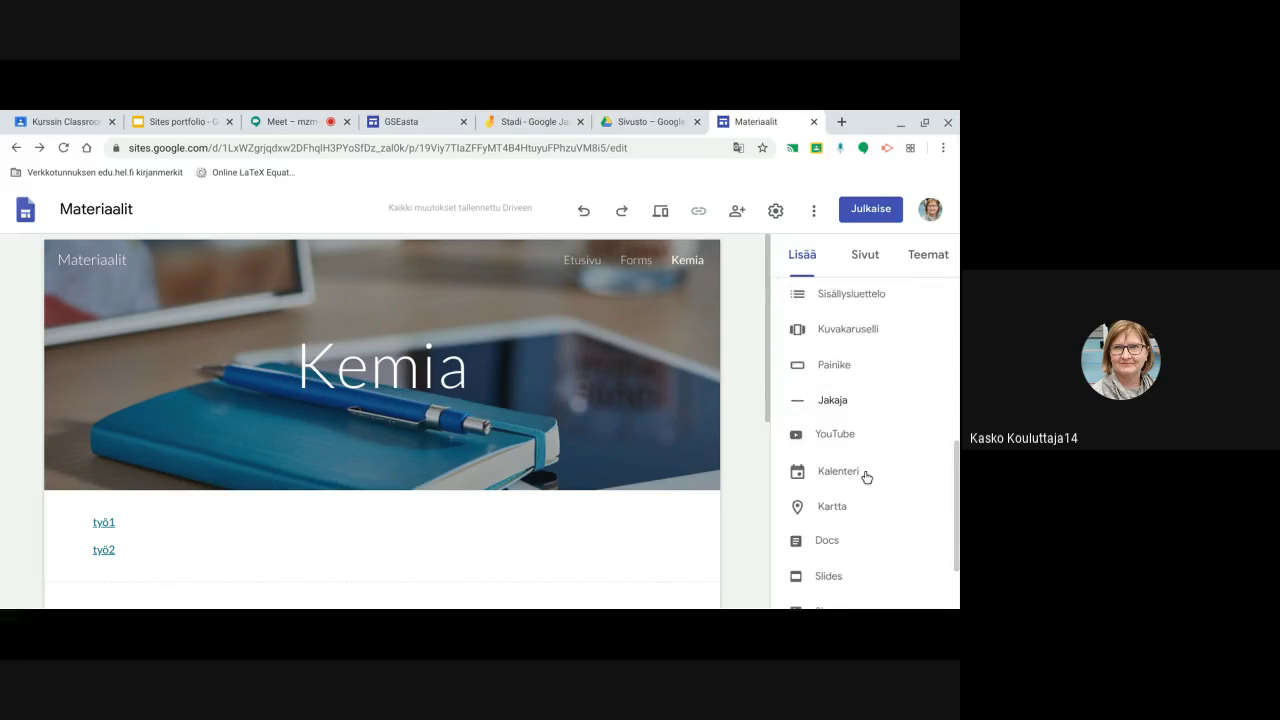
{"action": "scroll", "coordinate": [866, 480], "scroll_direction": "up", "scroll_amount": 4}
{"action": "scroll", "coordinate": [864, 482], "scroll_direction": "up", "scroll_amount": 5}
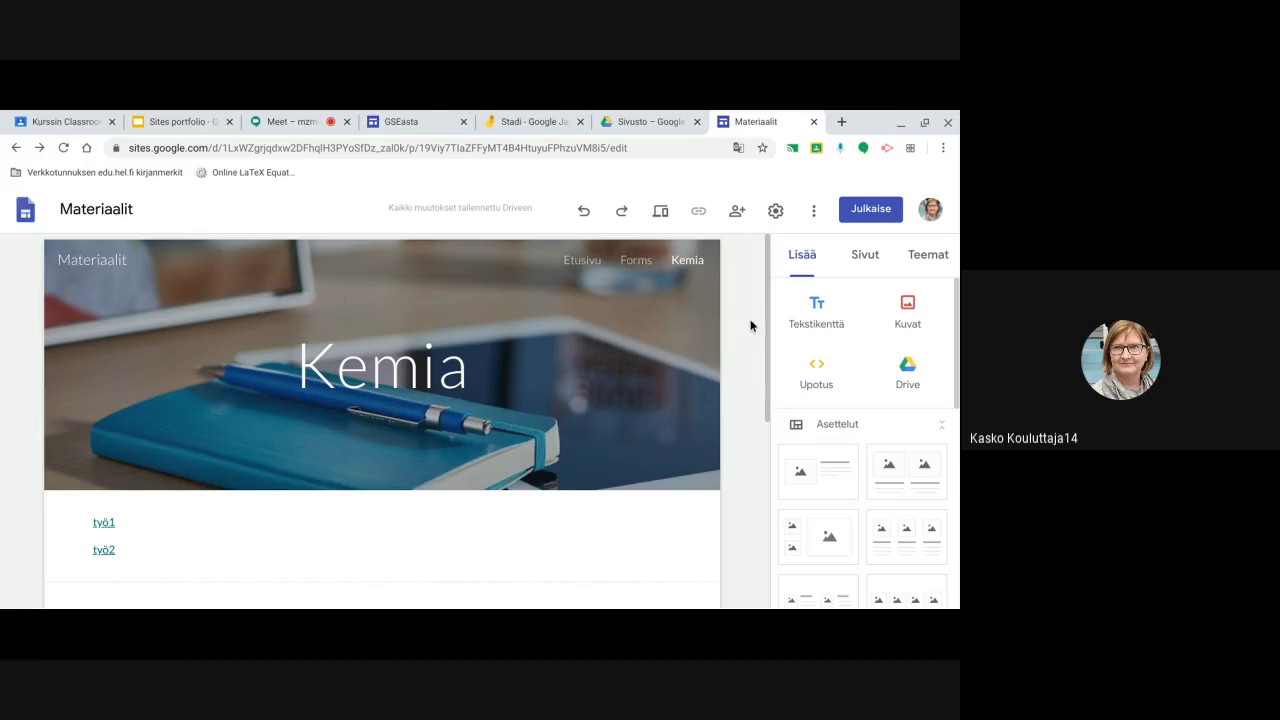
{"action": "left_click", "coordinate": [285, 121]}
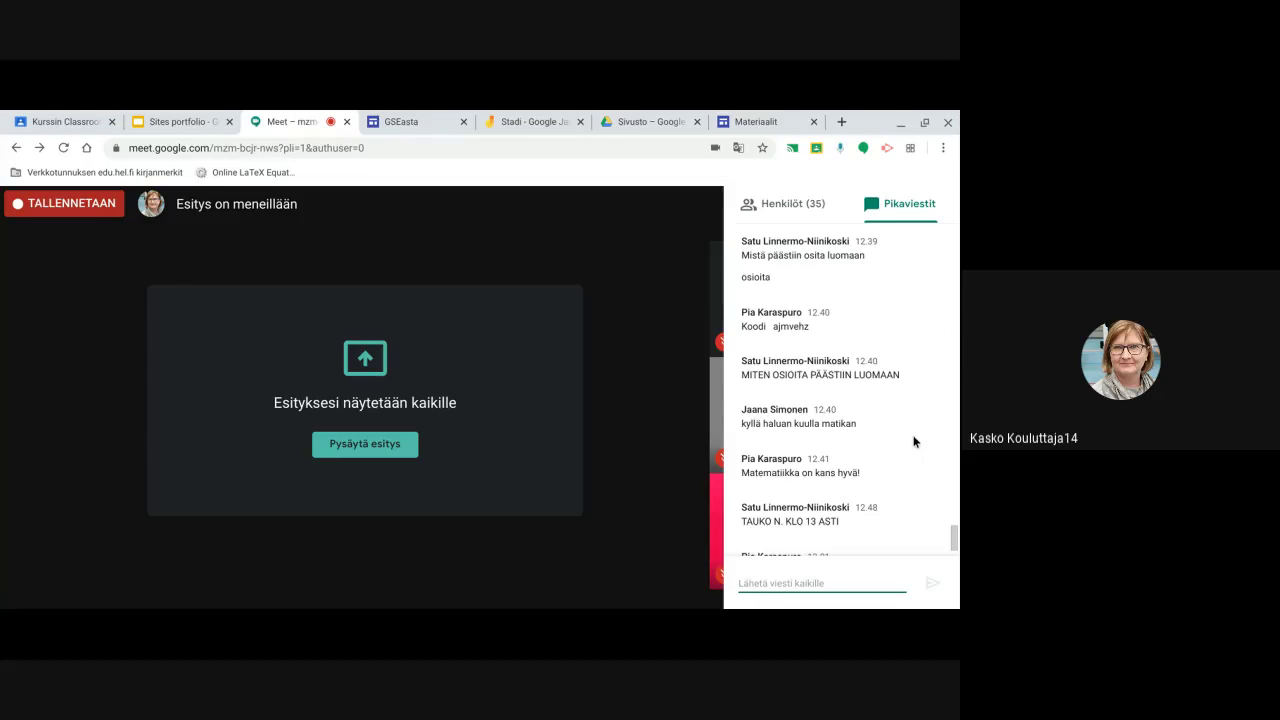
Read the latest Pikaviestit chat questions, then return to the Materiaalit Kemia page editor
{"action": "scroll", "coordinate": [914, 441], "scroll_direction": "down", "scroll_amount": 1}
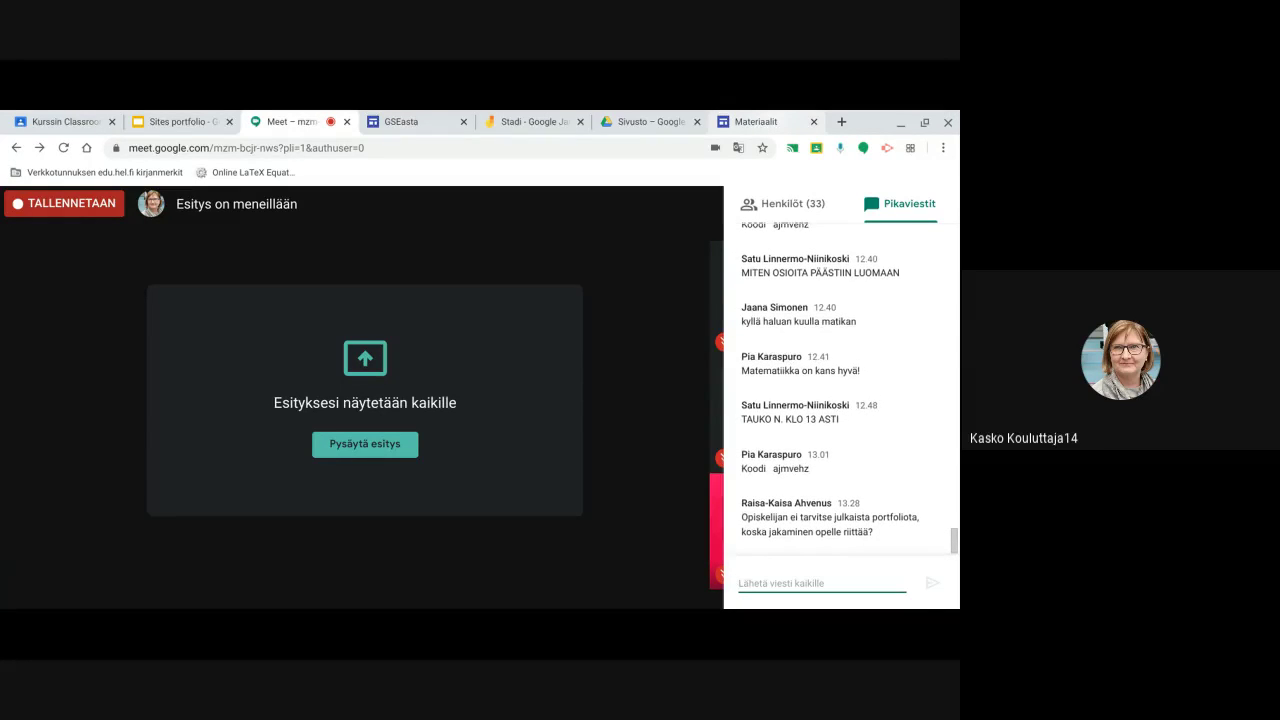
{"action": "left_click", "coordinate": [770, 122]}
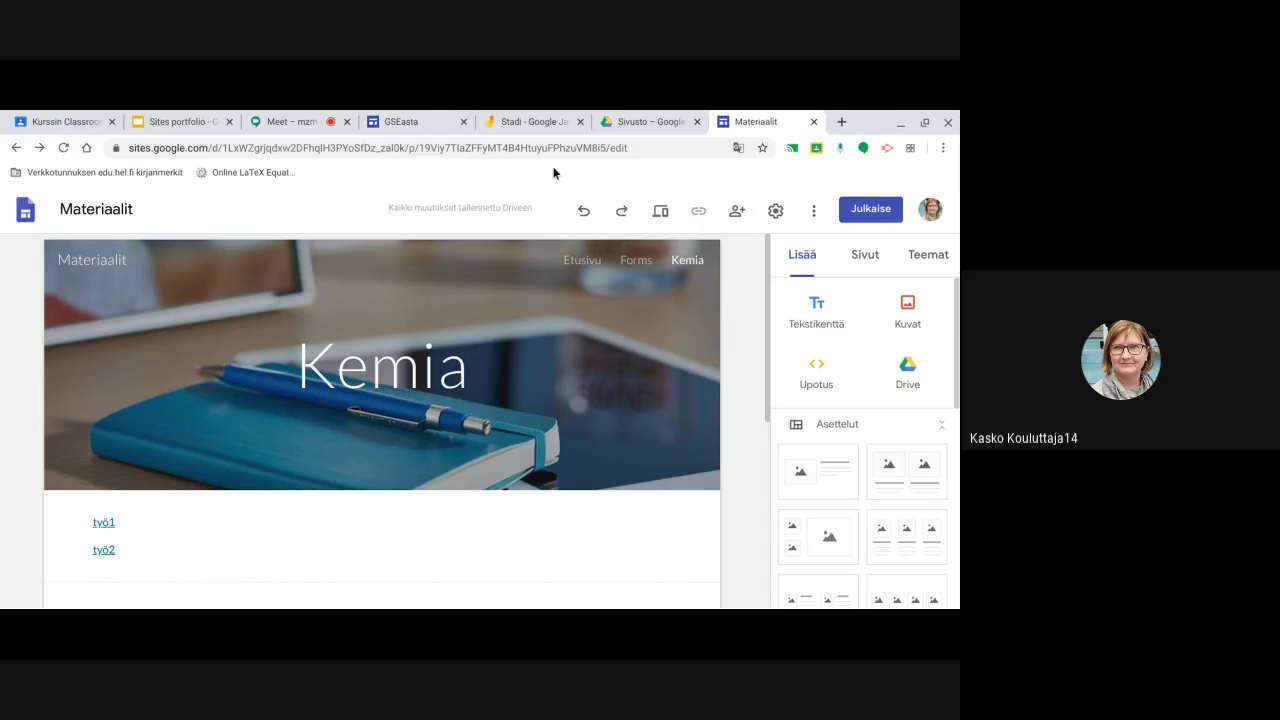
Close the GSEasta site editor and go back to the course in Classroom
{"action": "left_click", "coordinate": [424, 118]}
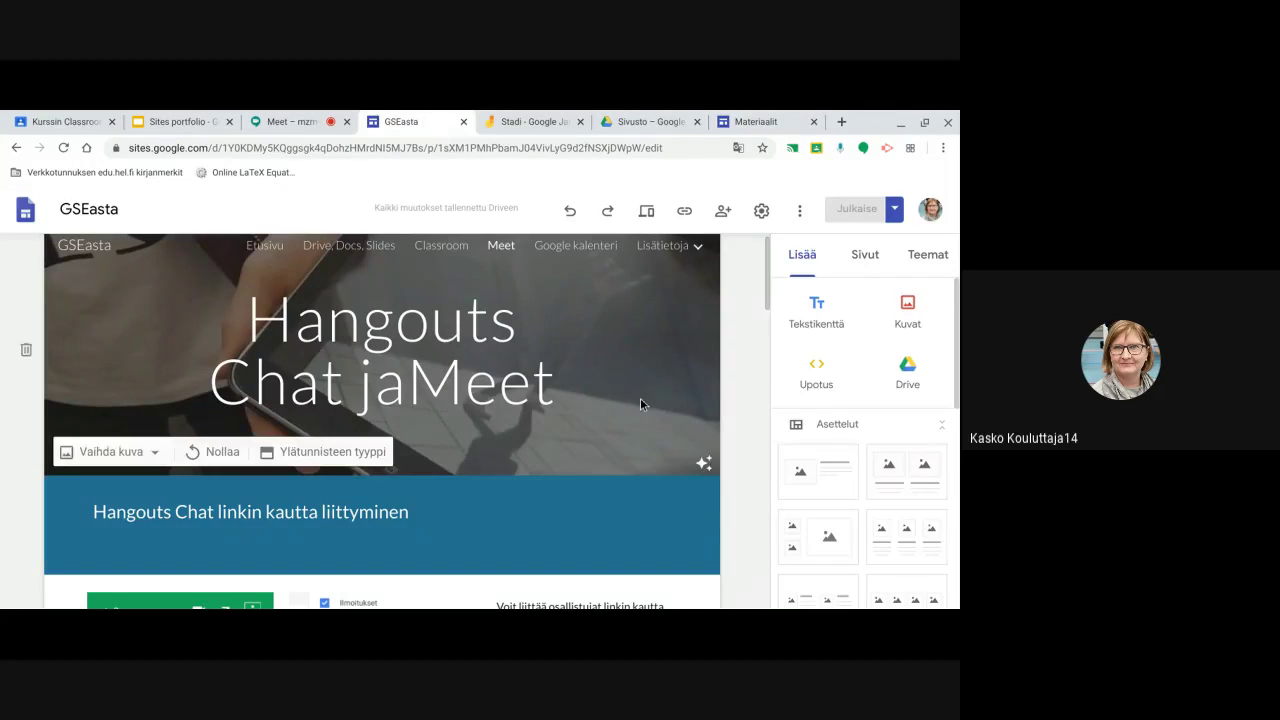
{"action": "left_click", "coordinate": [464, 124]}
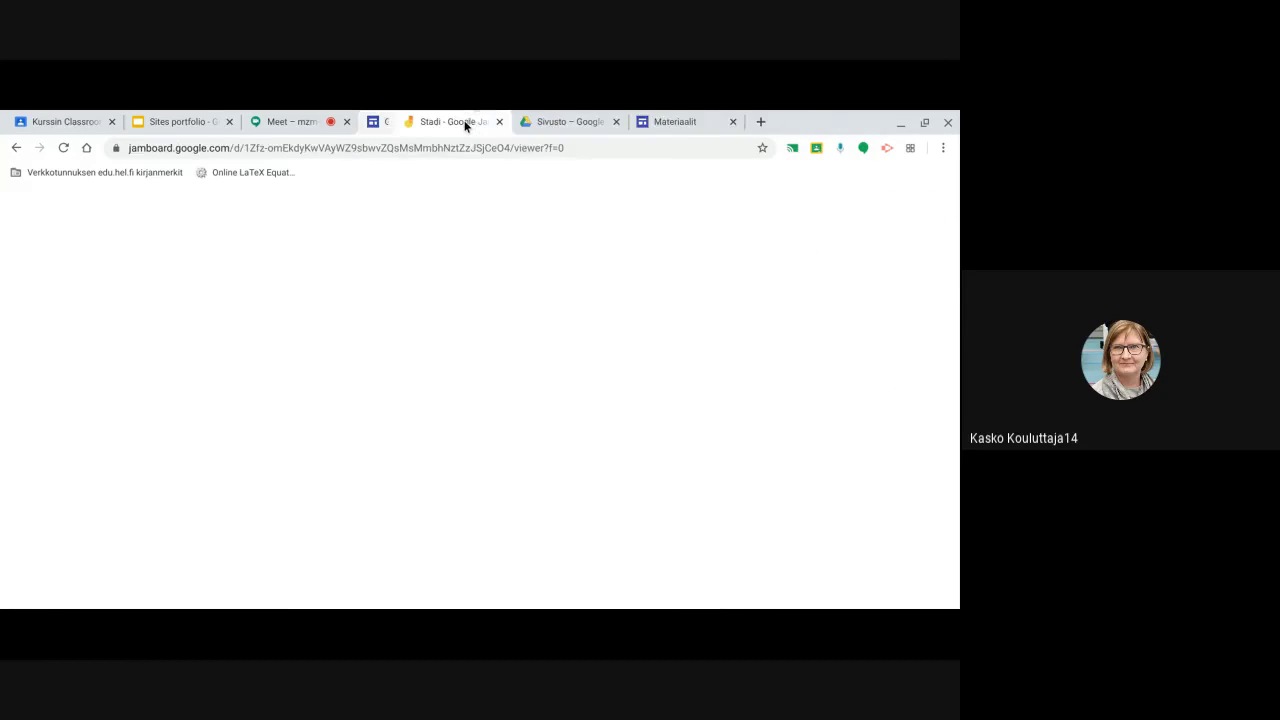
{"action": "left_click", "coordinate": [68, 121]}
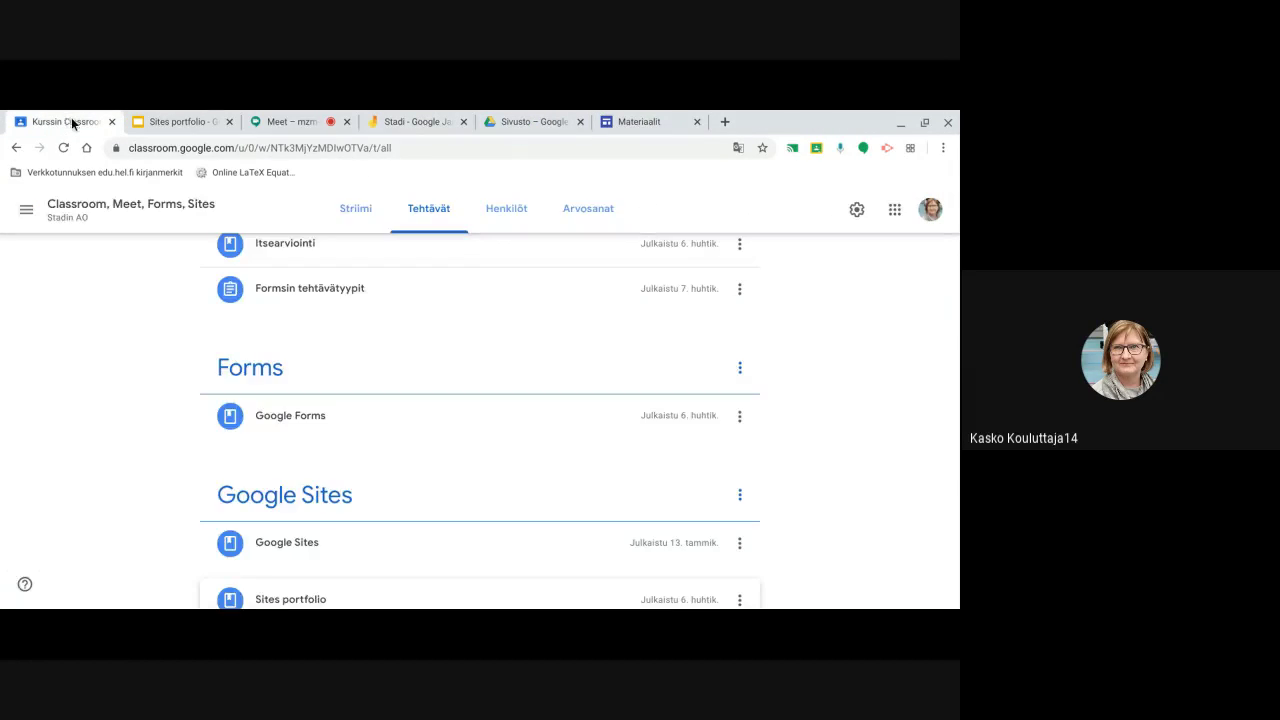
Expand the Gse Sivusto material and open the published GSEasta site from its link
{"action": "scroll", "coordinate": [489, 520], "scroll_direction": "down", "scroll_amount": 1}
{"action": "left_click", "coordinate": [488, 518]}
{"action": "scroll", "coordinate": [487, 525], "scroll_direction": "down", "scroll_amount": 1}
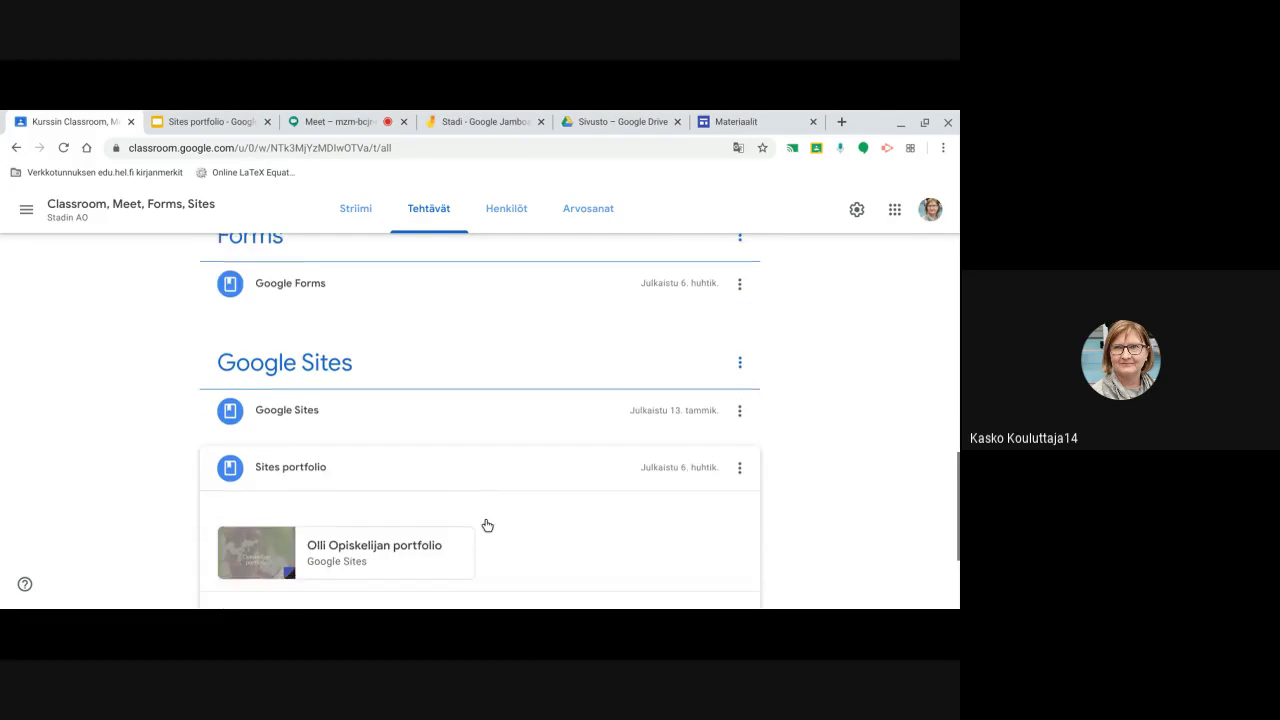
{"action": "scroll", "coordinate": [487, 524], "scroll_direction": "up", "scroll_amount": 10}
{"action": "scroll", "coordinate": [487, 523], "scroll_direction": "up", "scroll_amount": 2}
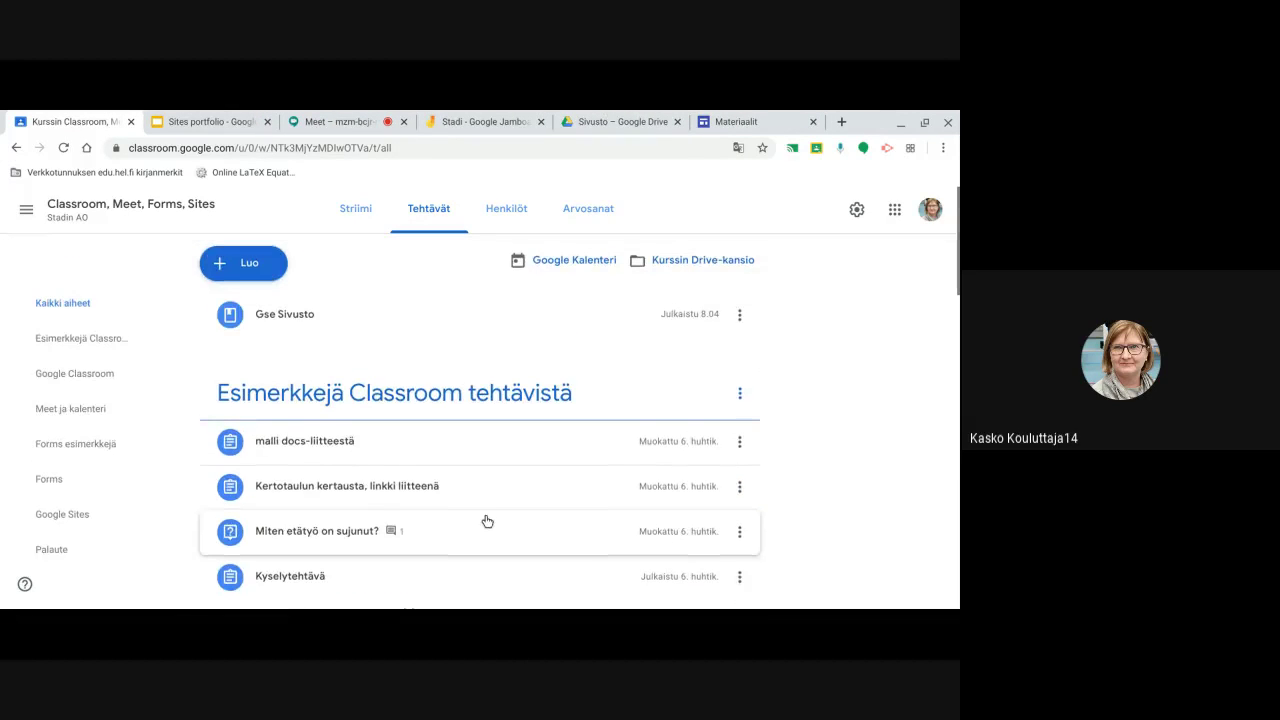
{"action": "left_click", "coordinate": [300, 314]}
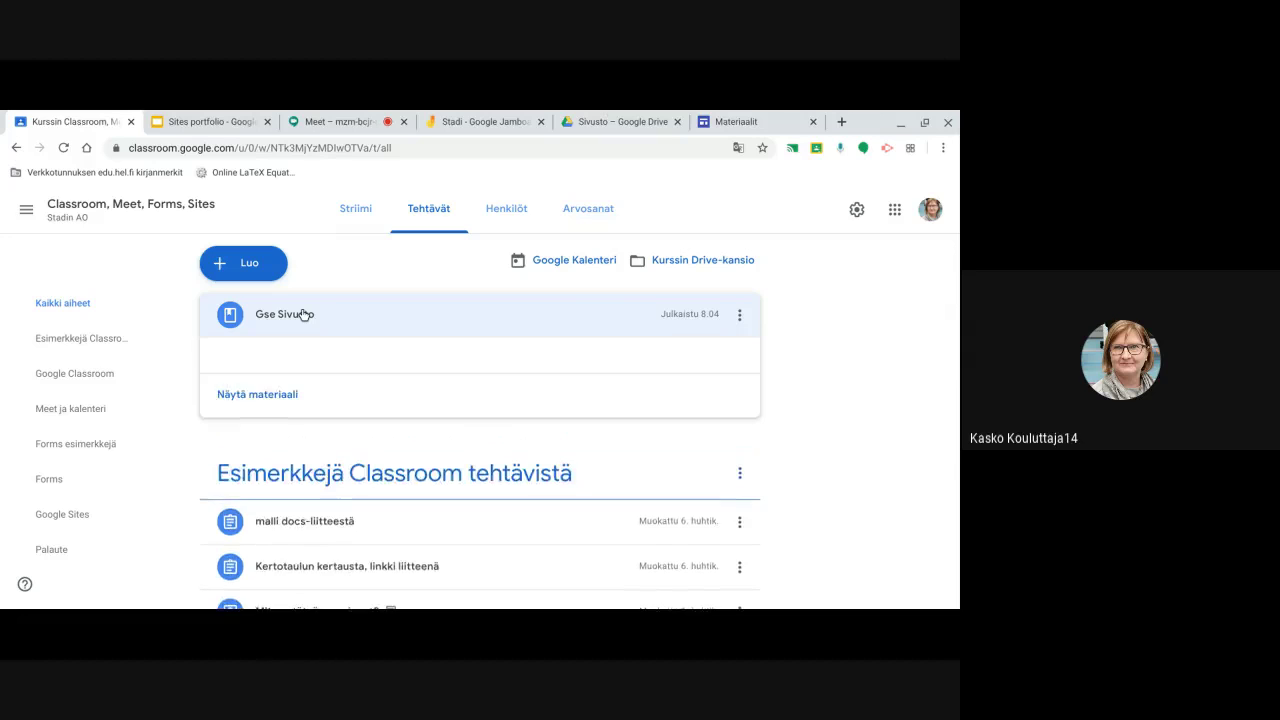
{"action": "left_click", "coordinate": [363, 396]}
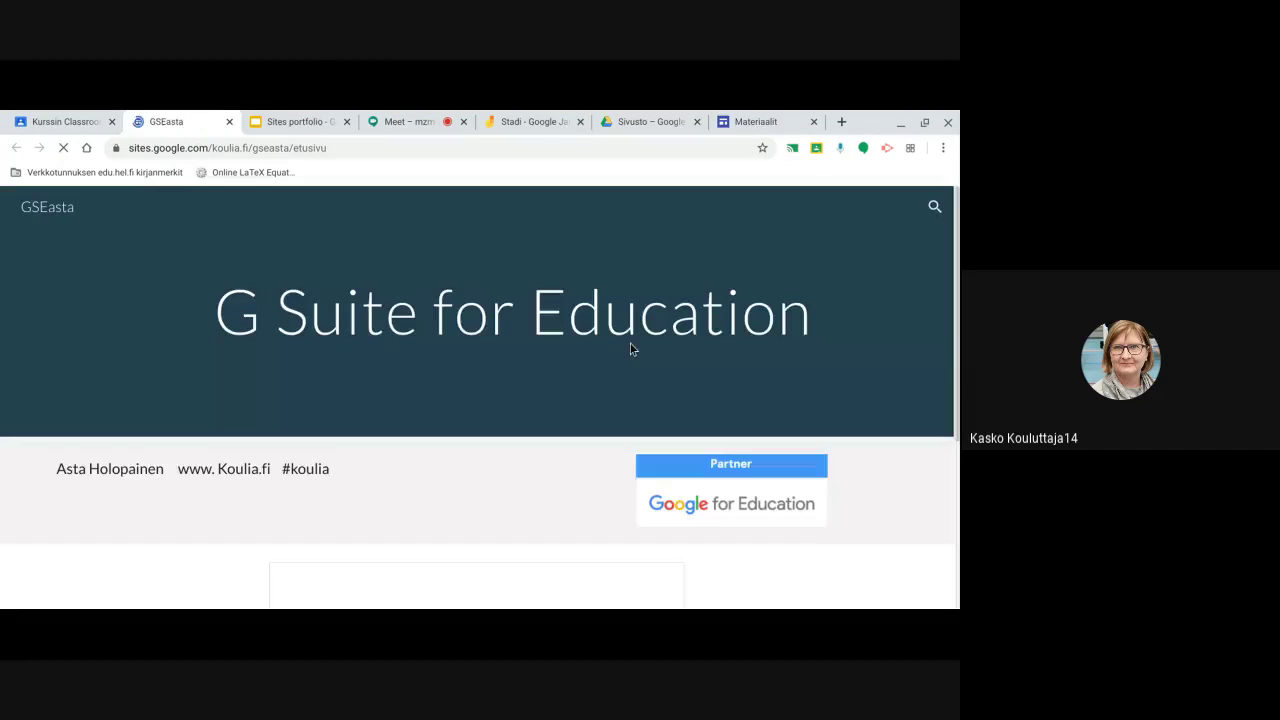
{"action": "scroll", "coordinate": [870, 455], "scroll_direction": "down", "scroll_amount": 2}
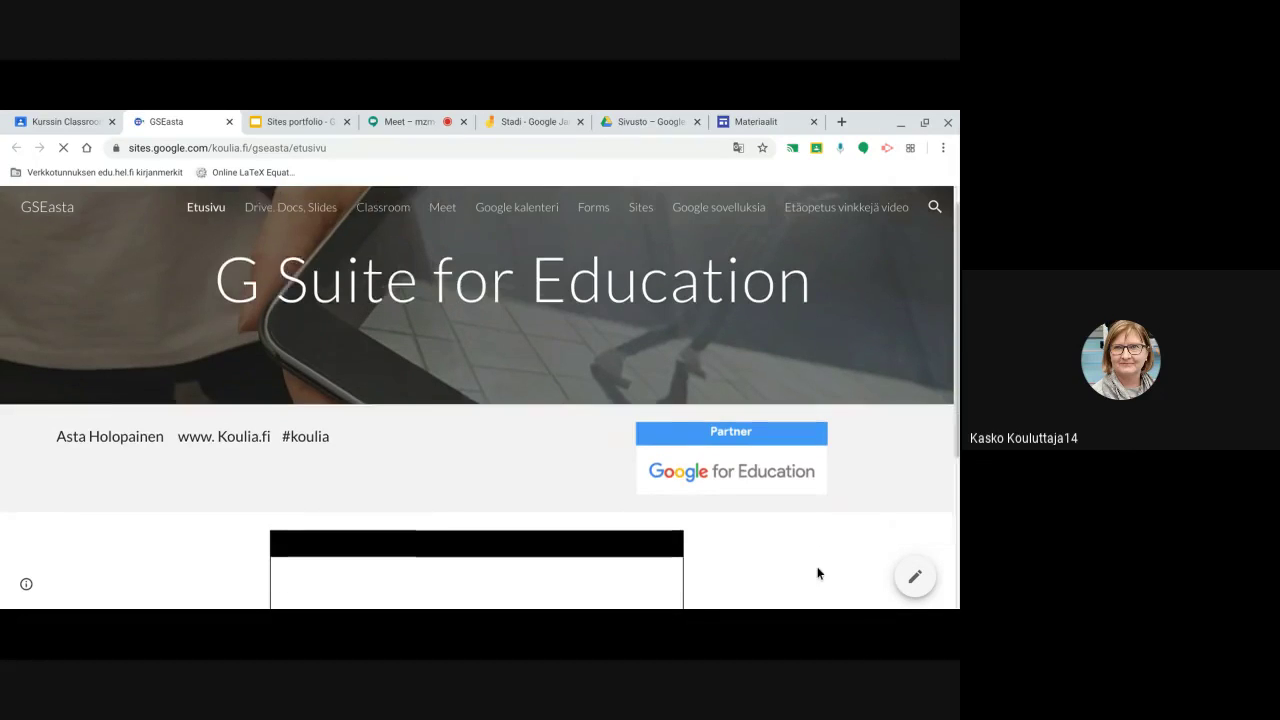
{"action": "scroll", "coordinate": [817, 572], "scroll_direction": "down", "scroll_amount": 2}
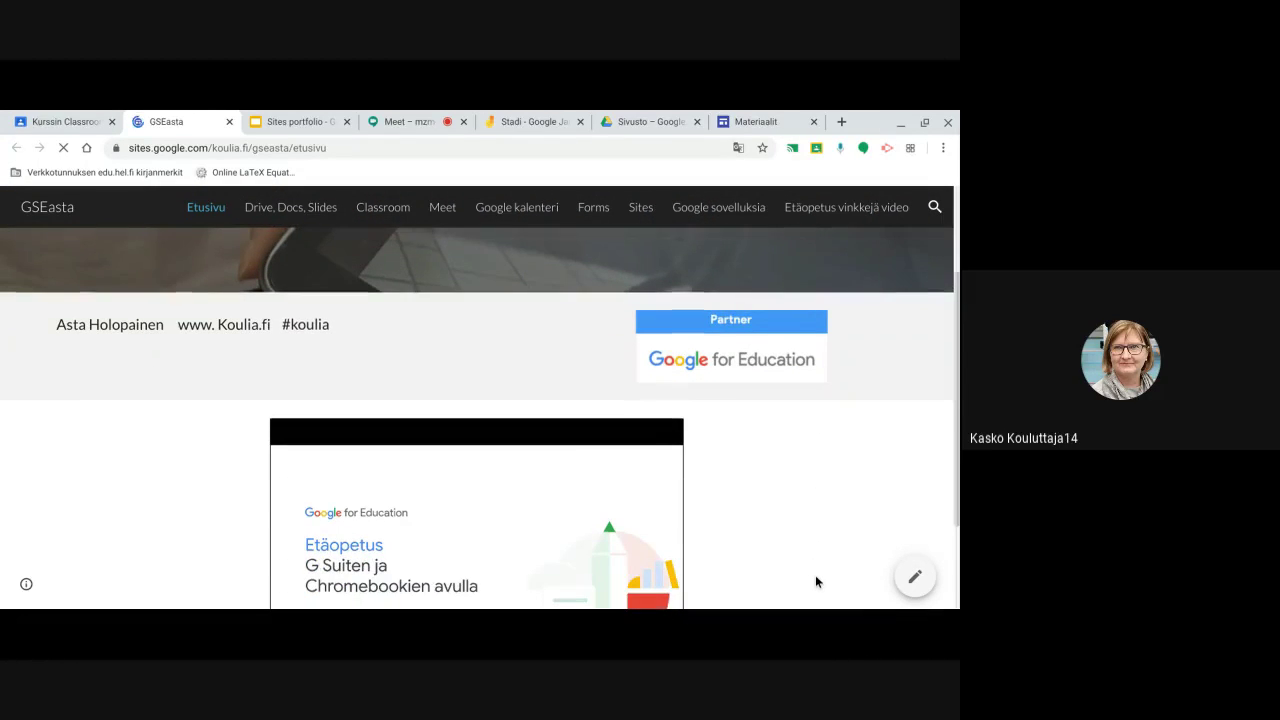
{"action": "scroll", "coordinate": [815, 575], "scroll_direction": "down", "scroll_amount": 1}
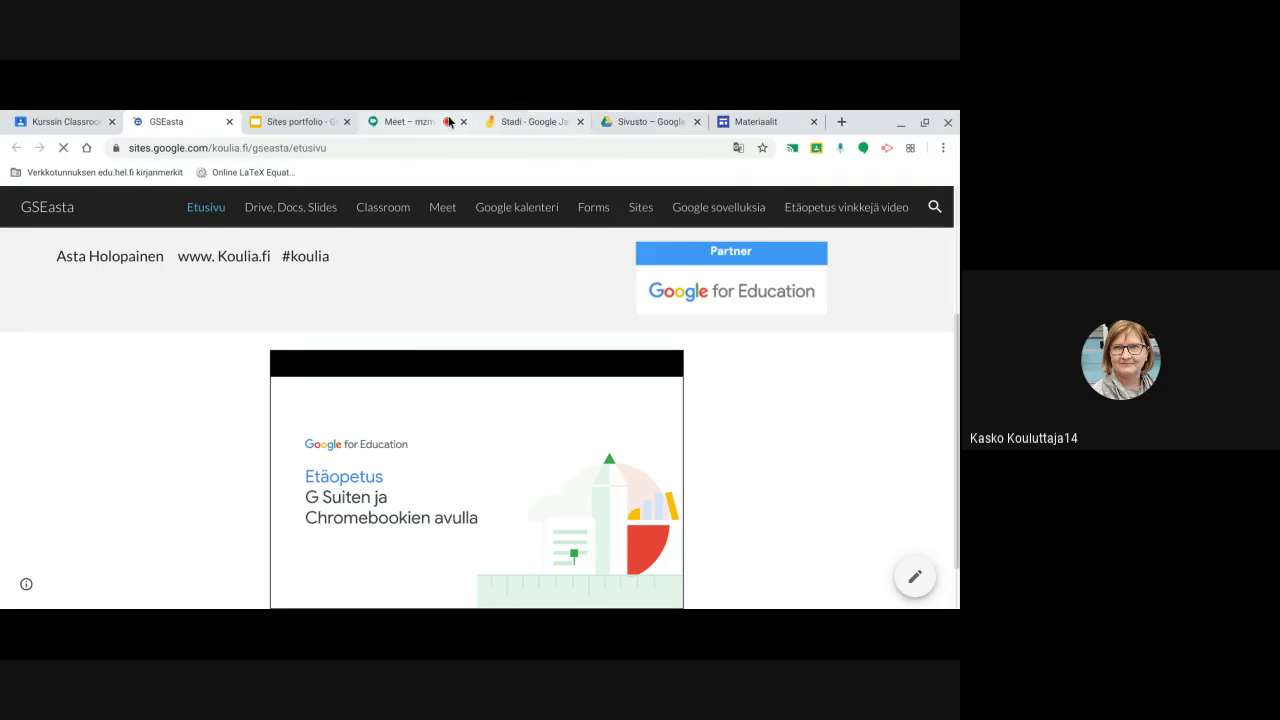
Glance at the Meet call's presentation and chat, then return to the Drive Sivusto tab
{"action": "left_click", "coordinate": [413, 122]}
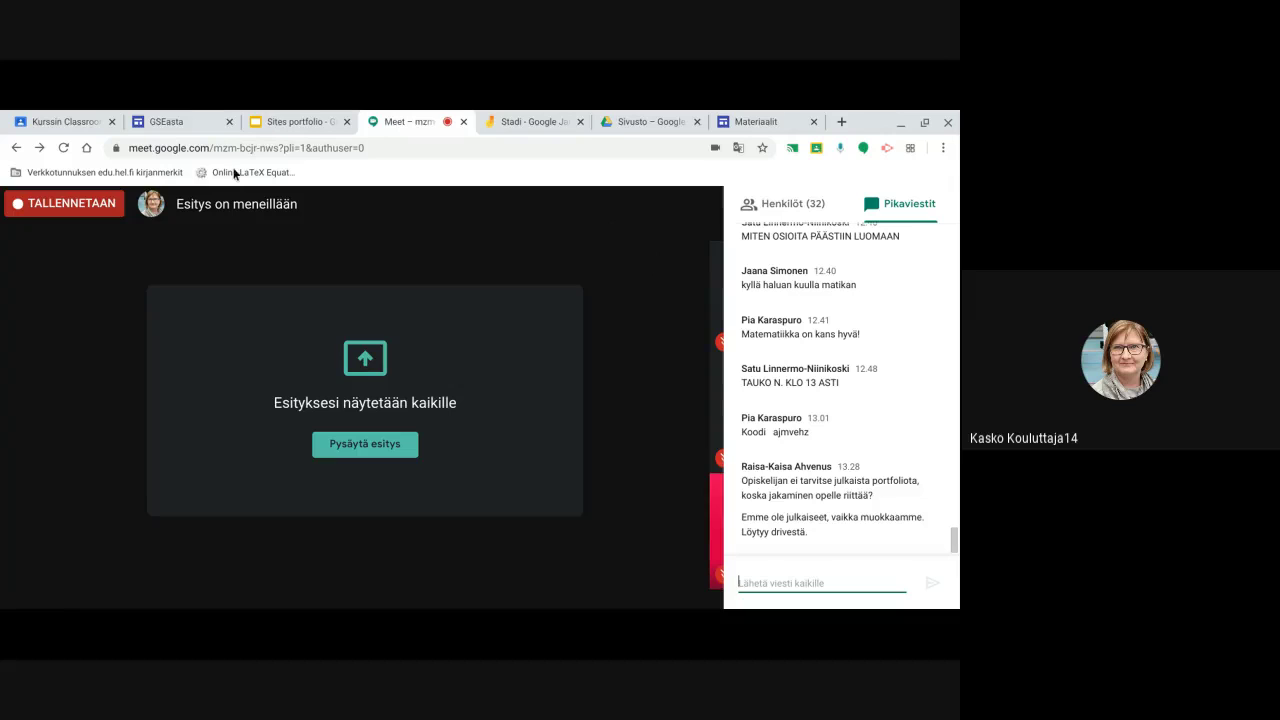
{"action": "left_click", "coordinate": [639, 121]}
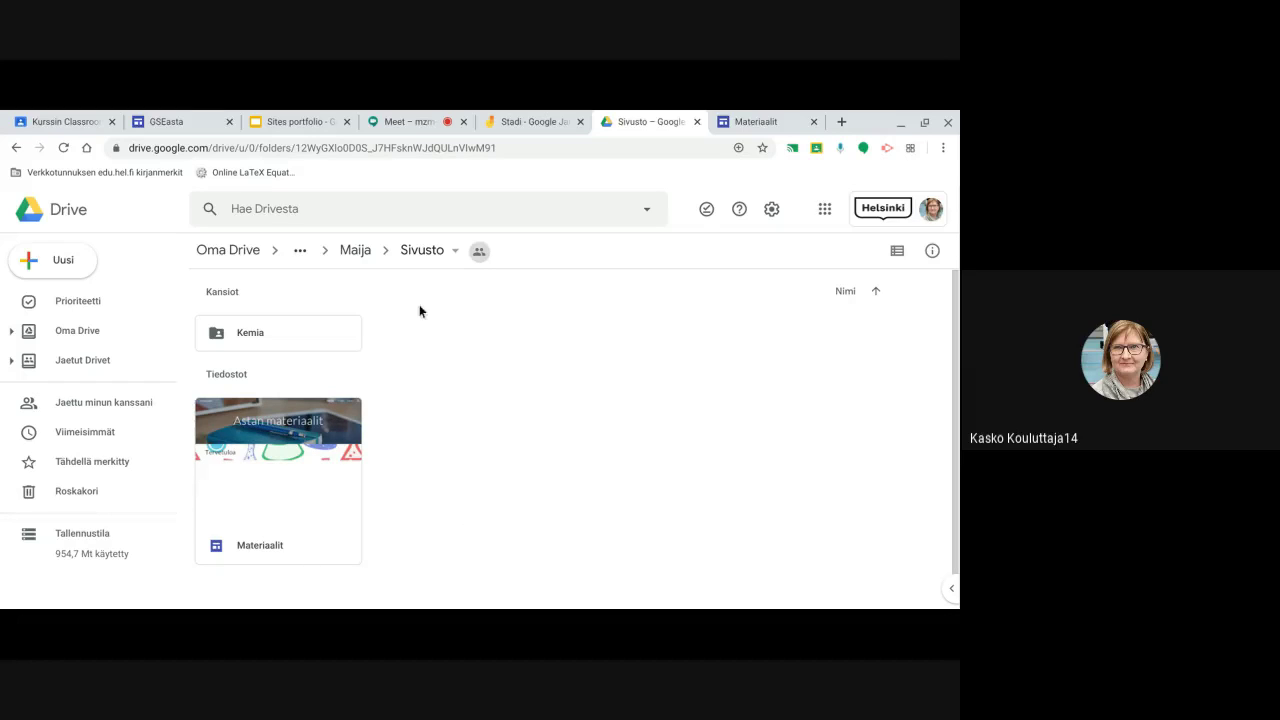
Go up one level and reopen Sivusto to see the Kemia subfolder beside the Materiaalit site file
{"action": "left_click", "coordinate": [369, 253]}
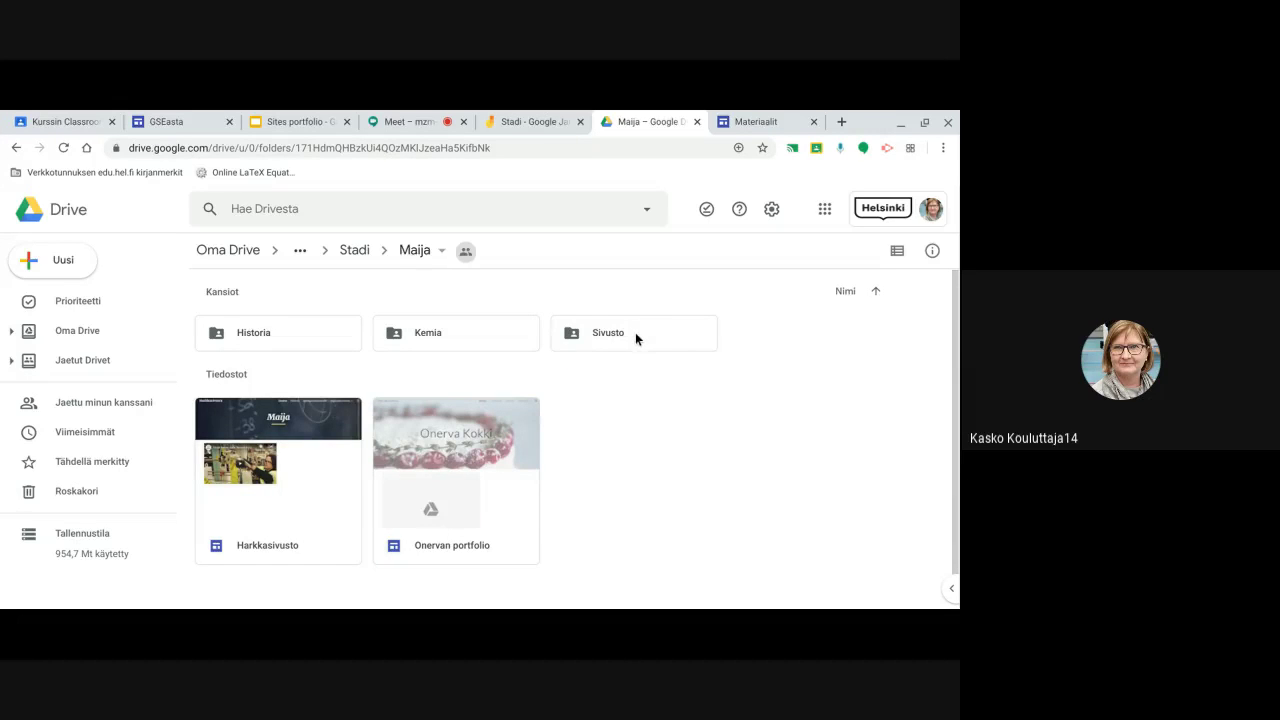
{"action": "right_click", "coordinate": [632, 334]}
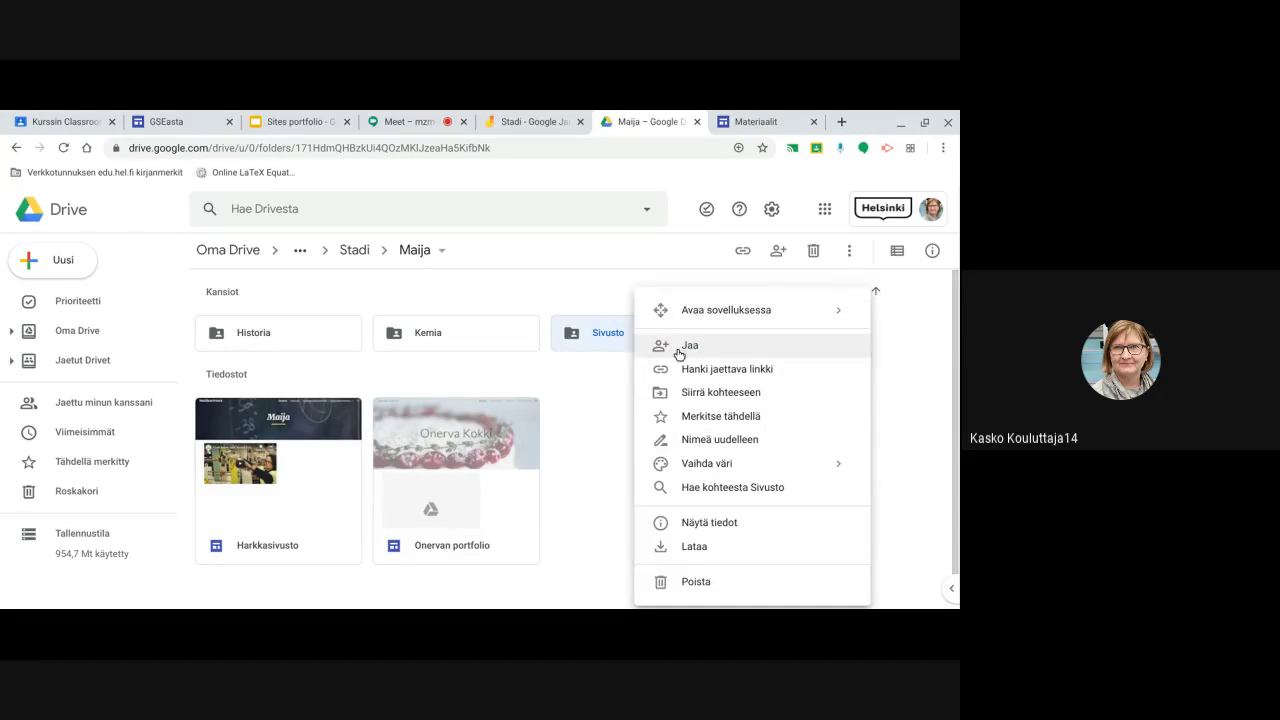
{"action": "left_click", "coordinate": [603, 333]}
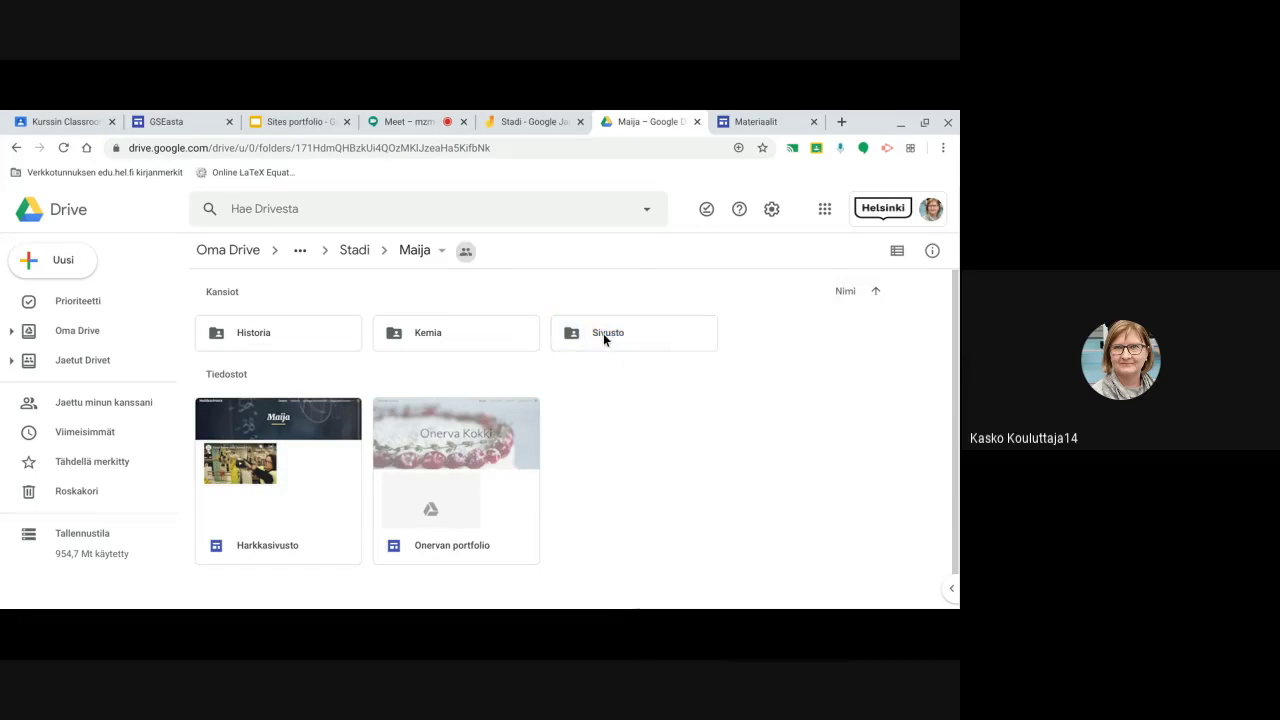
{"action": "double_click", "coordinate": [603, 333]}
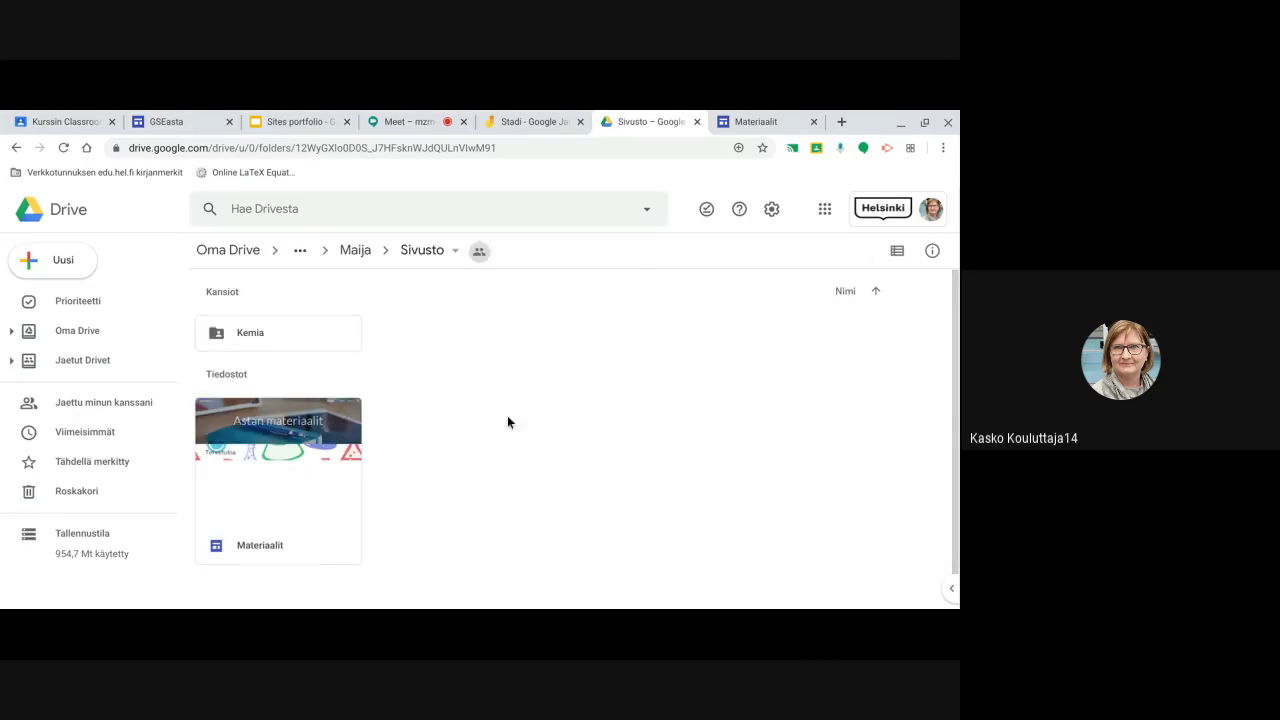